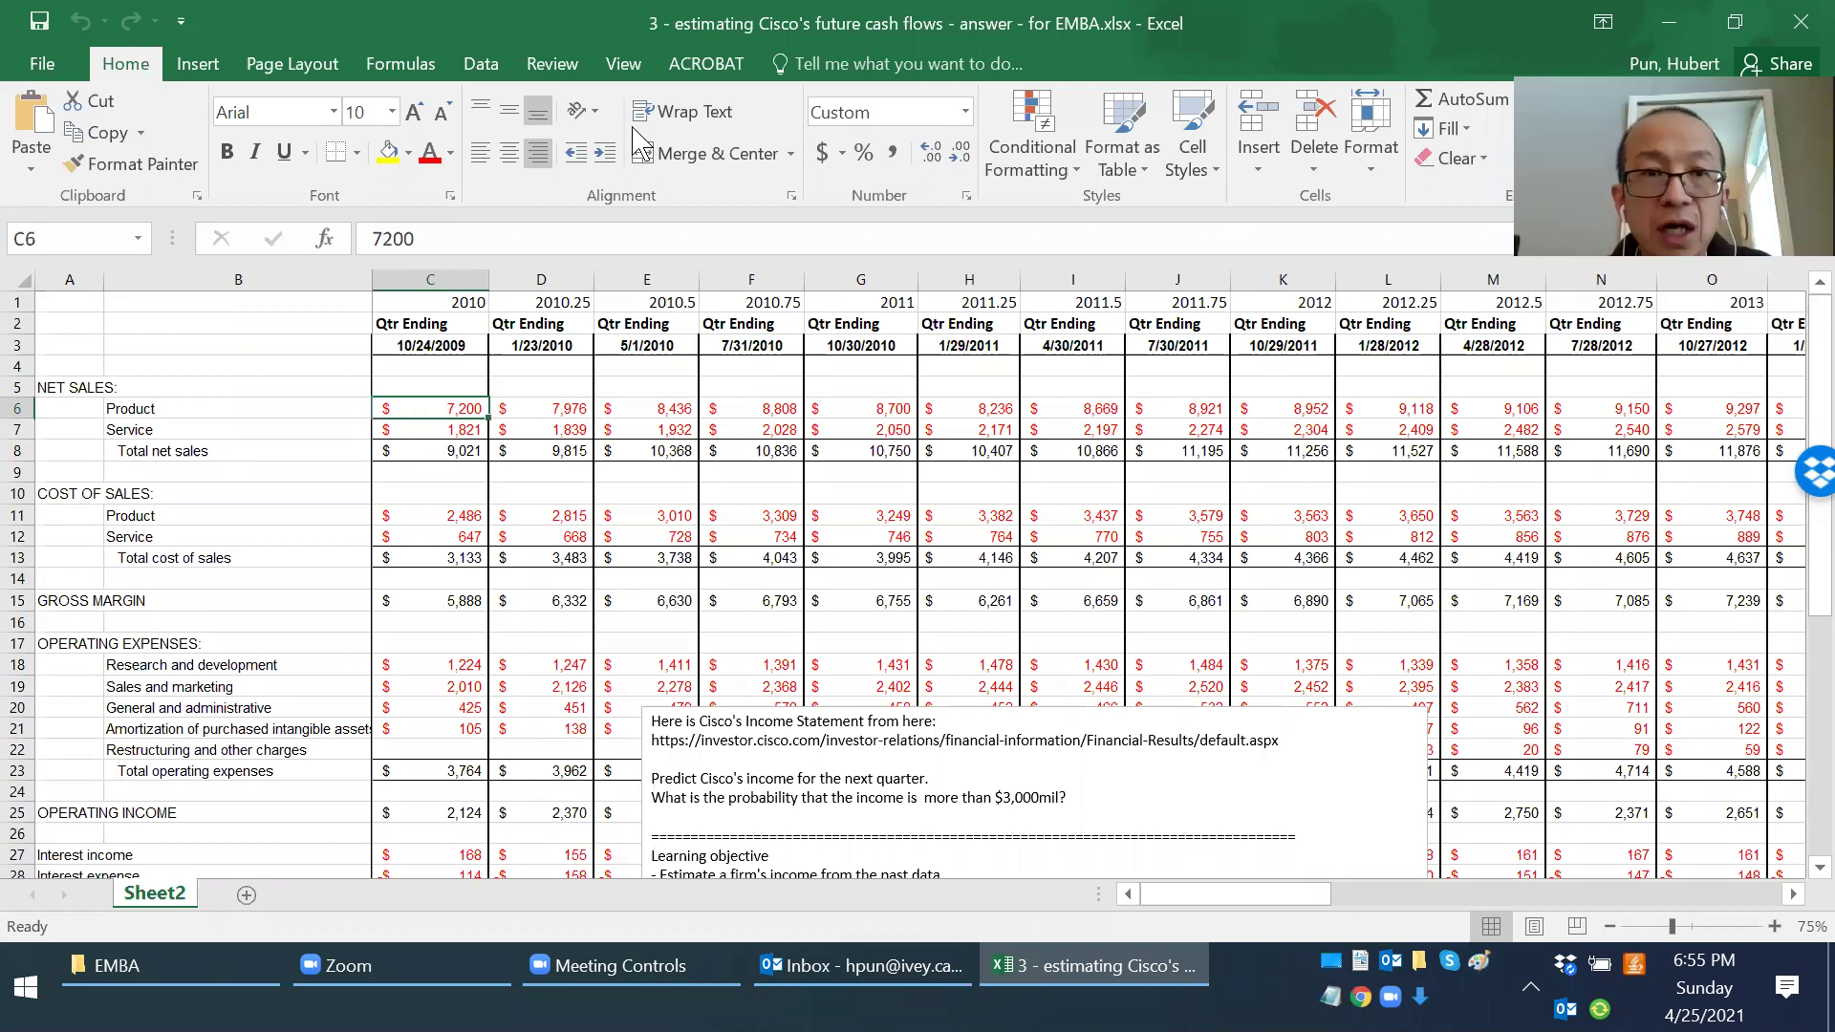
Step: Examine the decimal quarter values in row 1 and the Product net sales figures in row 6
{"action": "left_click", "coordinate": [478, 300]}
{"action": "left_click_drag", "start_coordinate": [480, 295], "coordinate": [760, 302]}
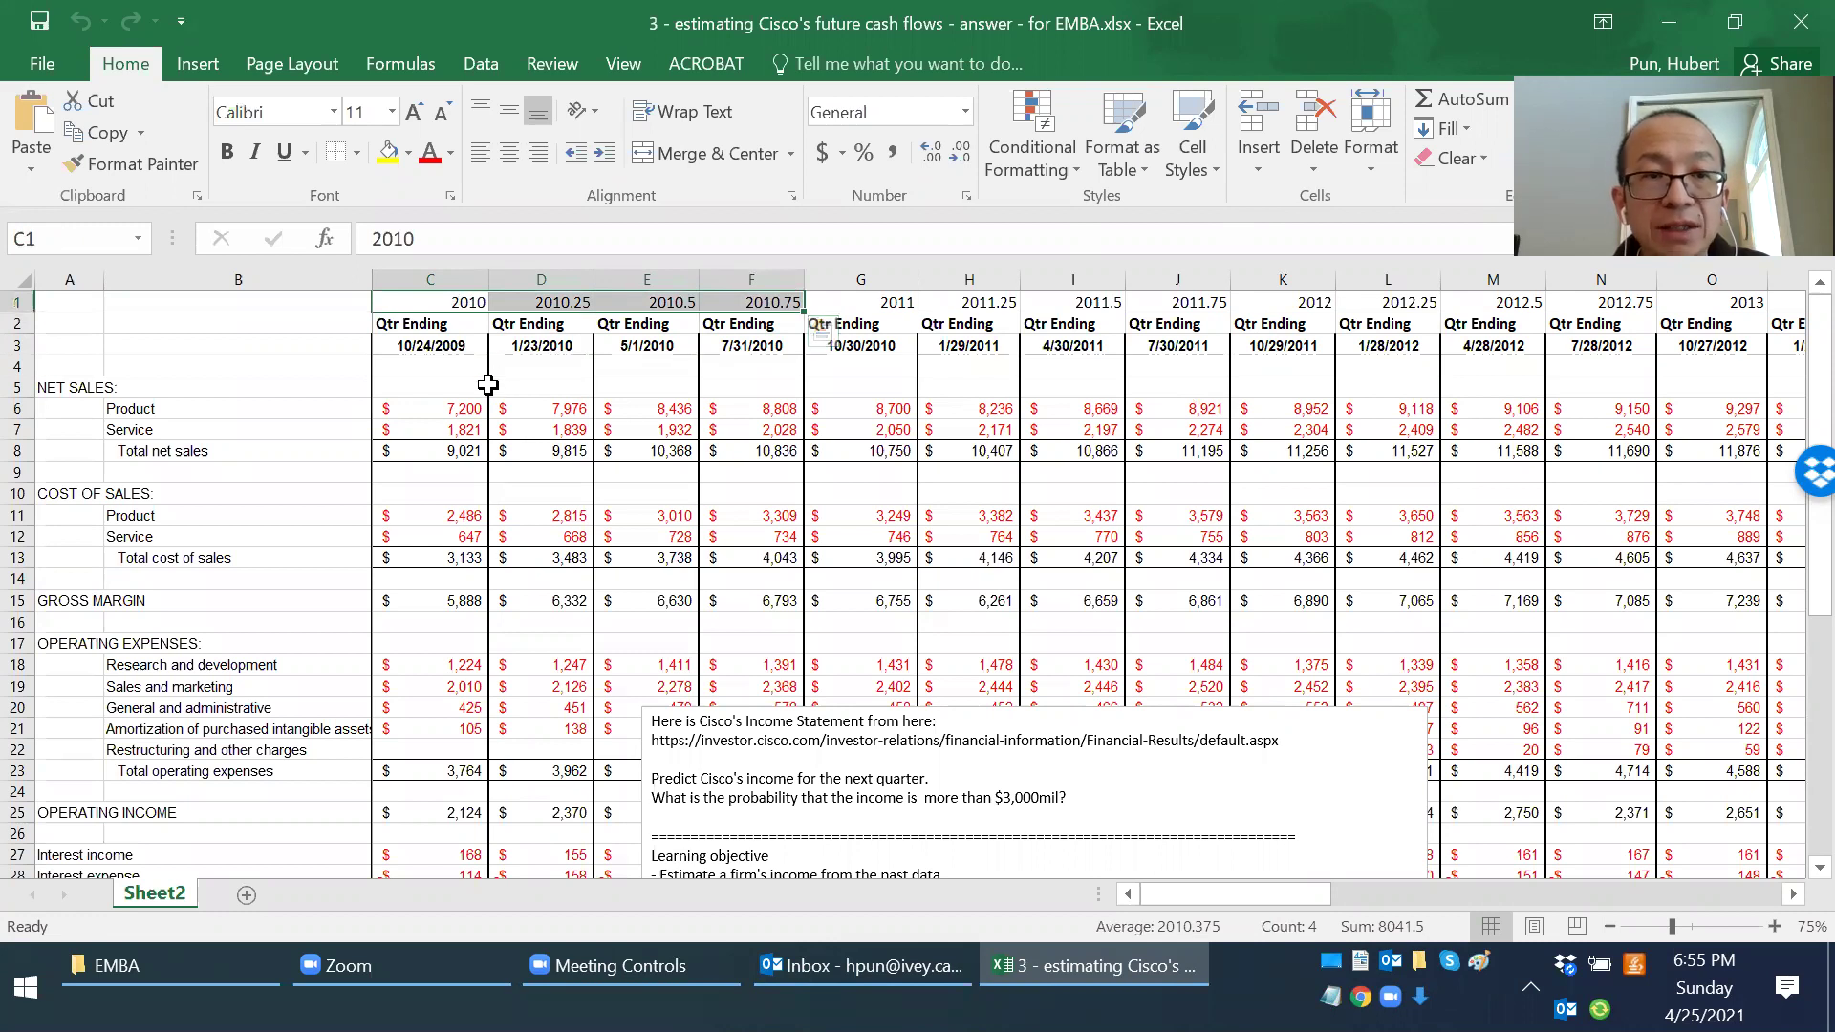
{"action": "left_click_drag", "start_coordinate": [459, 407], "coordinate": [968, 401]}
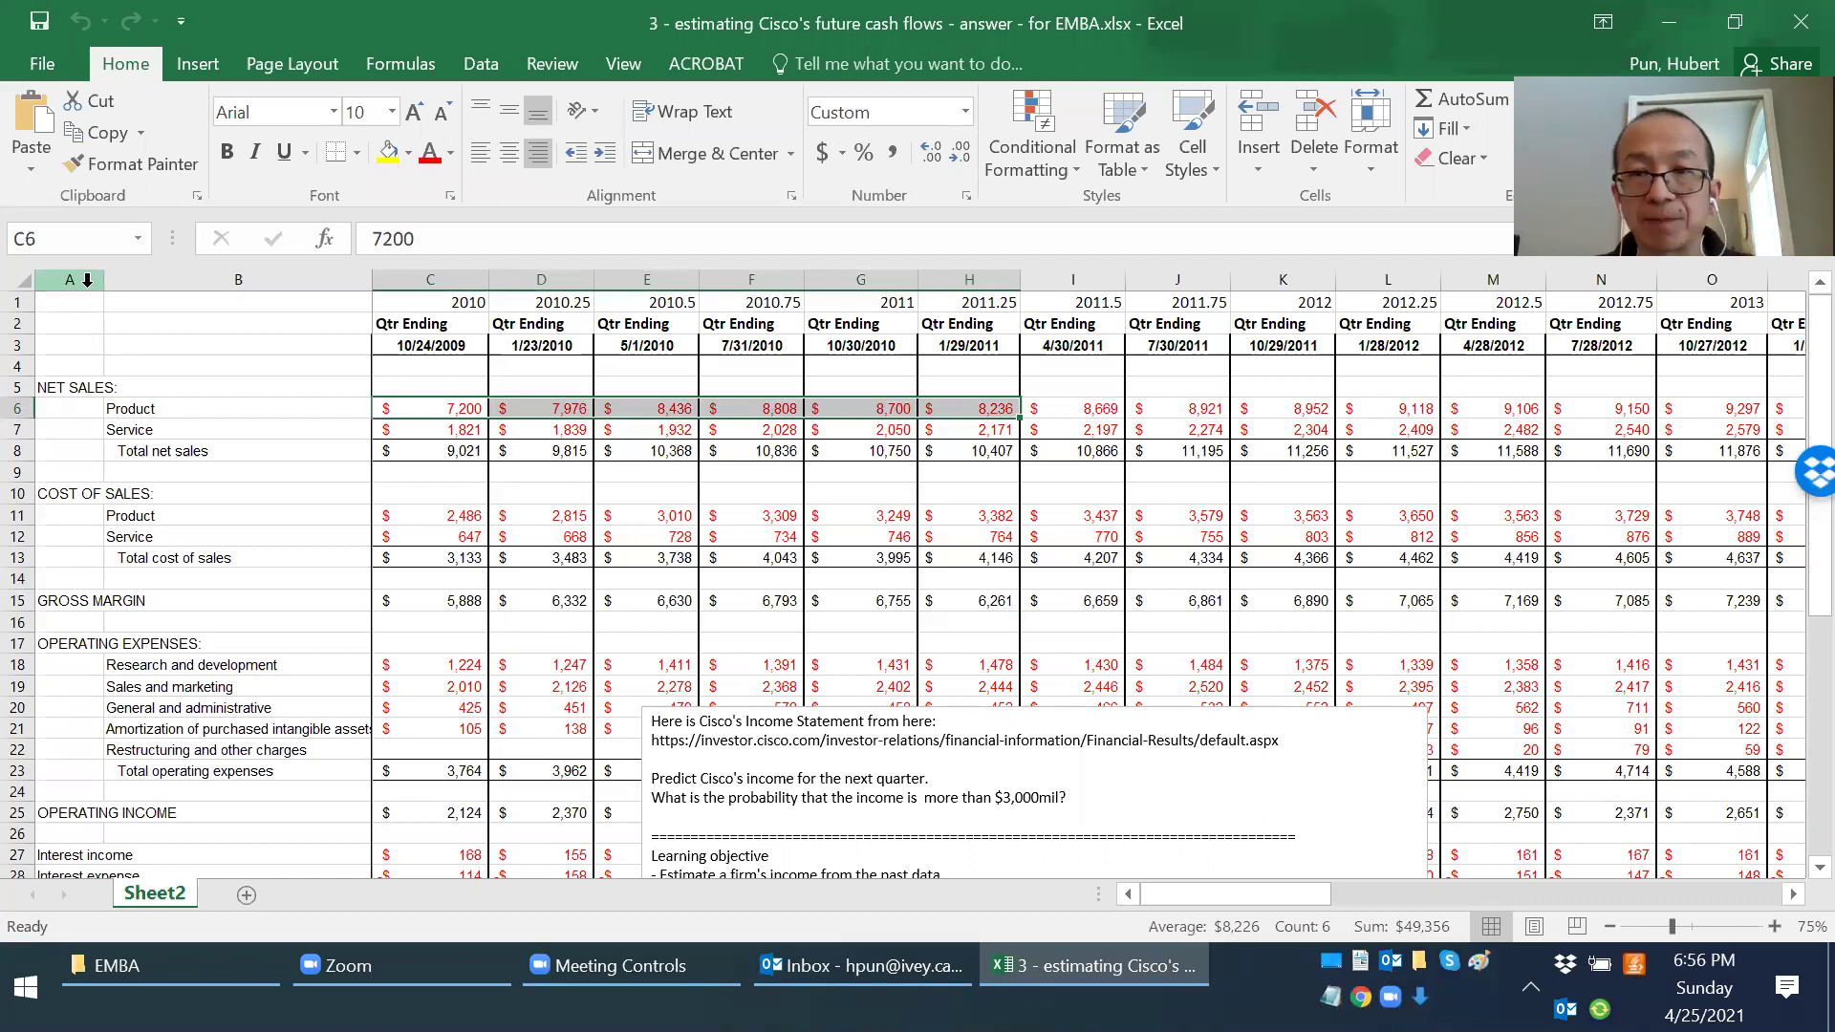
Step: Move the regression notes text box near column BJ away from the regression coefficients table so its first columns are uncovered
{"action": "key", "text": "ctrl+Right"}
{"action": "key", "text": "Right"}
{"action": "key", "text": "Right"}
{"action": "key", "text": "Right"}
{"action": "key", "text": "Right"}
{"action": "key", "text": "Right"}
{"action": "key", "text": "Right"}
{"action": "key", "text": "Right"}
{"action": "key", "text": "Right"}
{"action": "key", "text": "Right"}
{"action": "key", "text": "Right"}
{"action": "key", "text": "Right"}
{"action": "key", "text": "Right"}
{"action": "key", "text": "Right"}
{"action": "key", "text": "Right"}
{"action": "key", "text": "Right"}
{"action": "key", "text": "Right"}
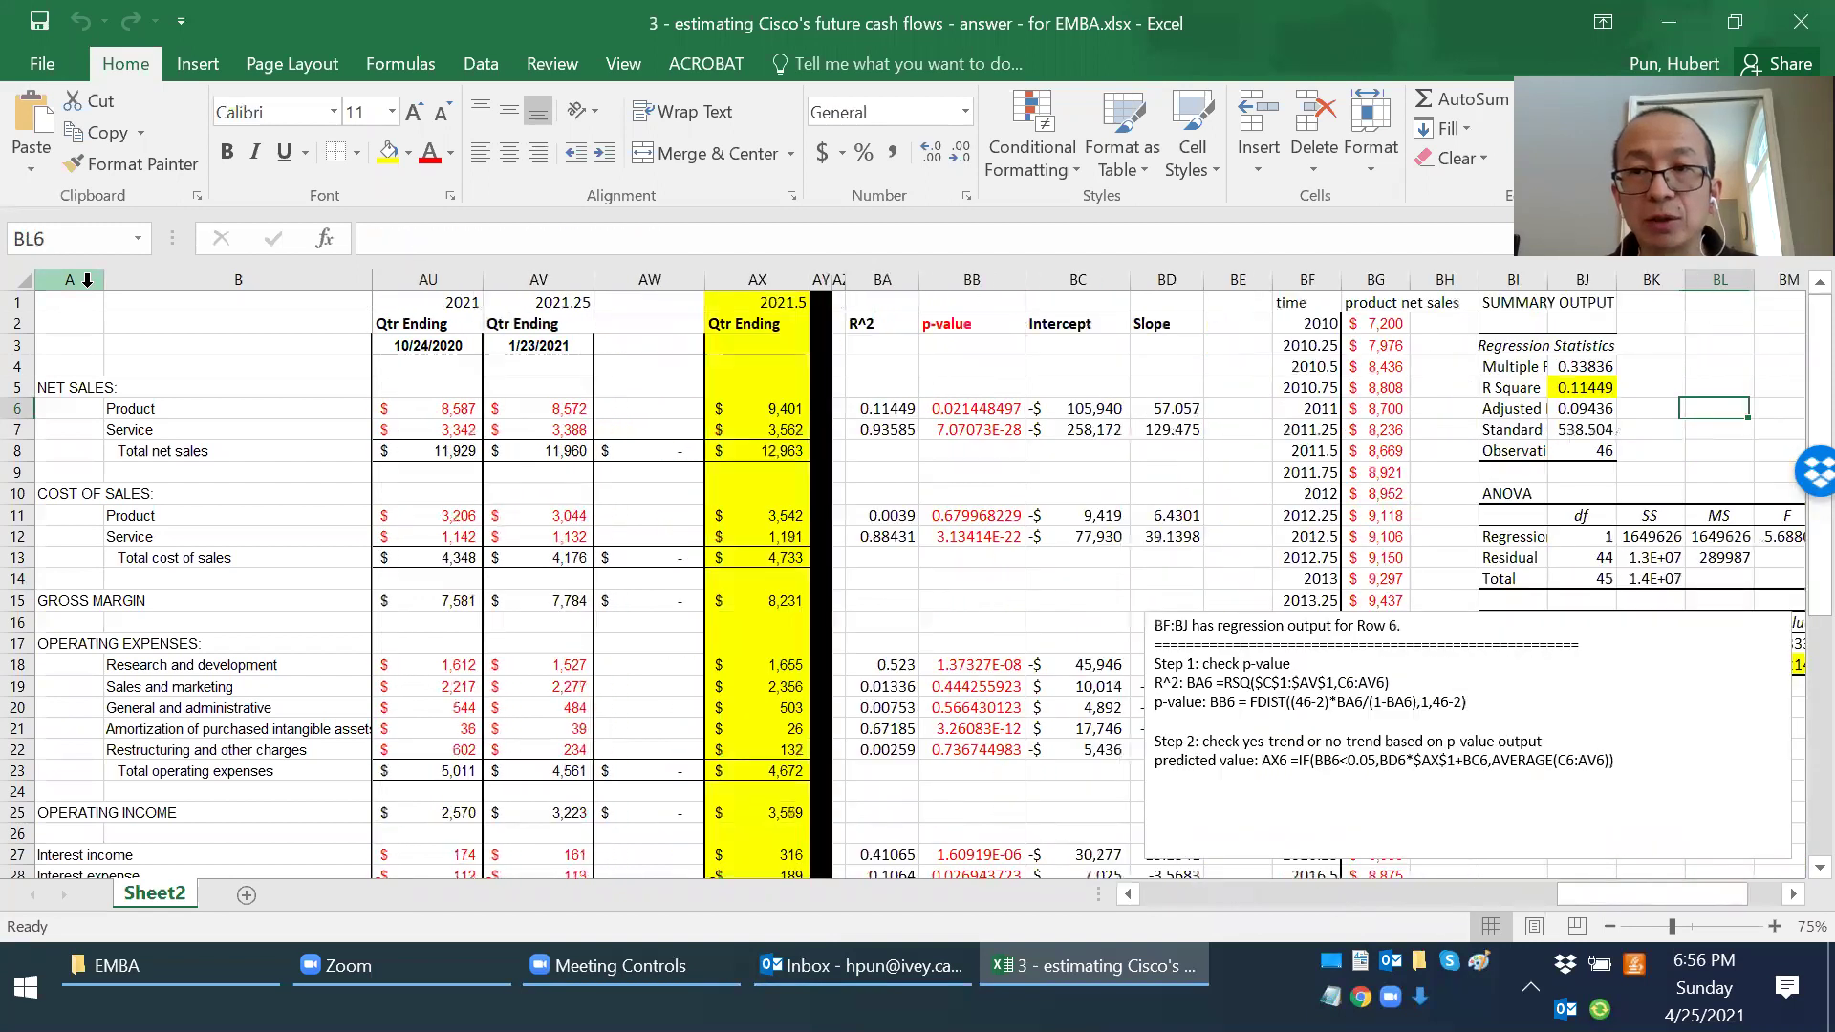
{"action": "key", "text": "Right"}
{"action": "key", "text": "Right"}
{"action": "key", "text": "Right"}
{"action": "key", "text": "Right"}
{"action": "key", "text": "Right"}
{"action": "key", "text": "Right"}
{"action": "key", "text": "Left"}
{"action": "key", "text": "Left"}
{"action": "key", "text": "Left"}
{"action": "key", "text": "Left"}
{"action": "key", "text": "Left"}
{"action": "key", "text": "Left"}
{"action": "key", "text": "Left"}
{"action": "key", "text": "Left"}
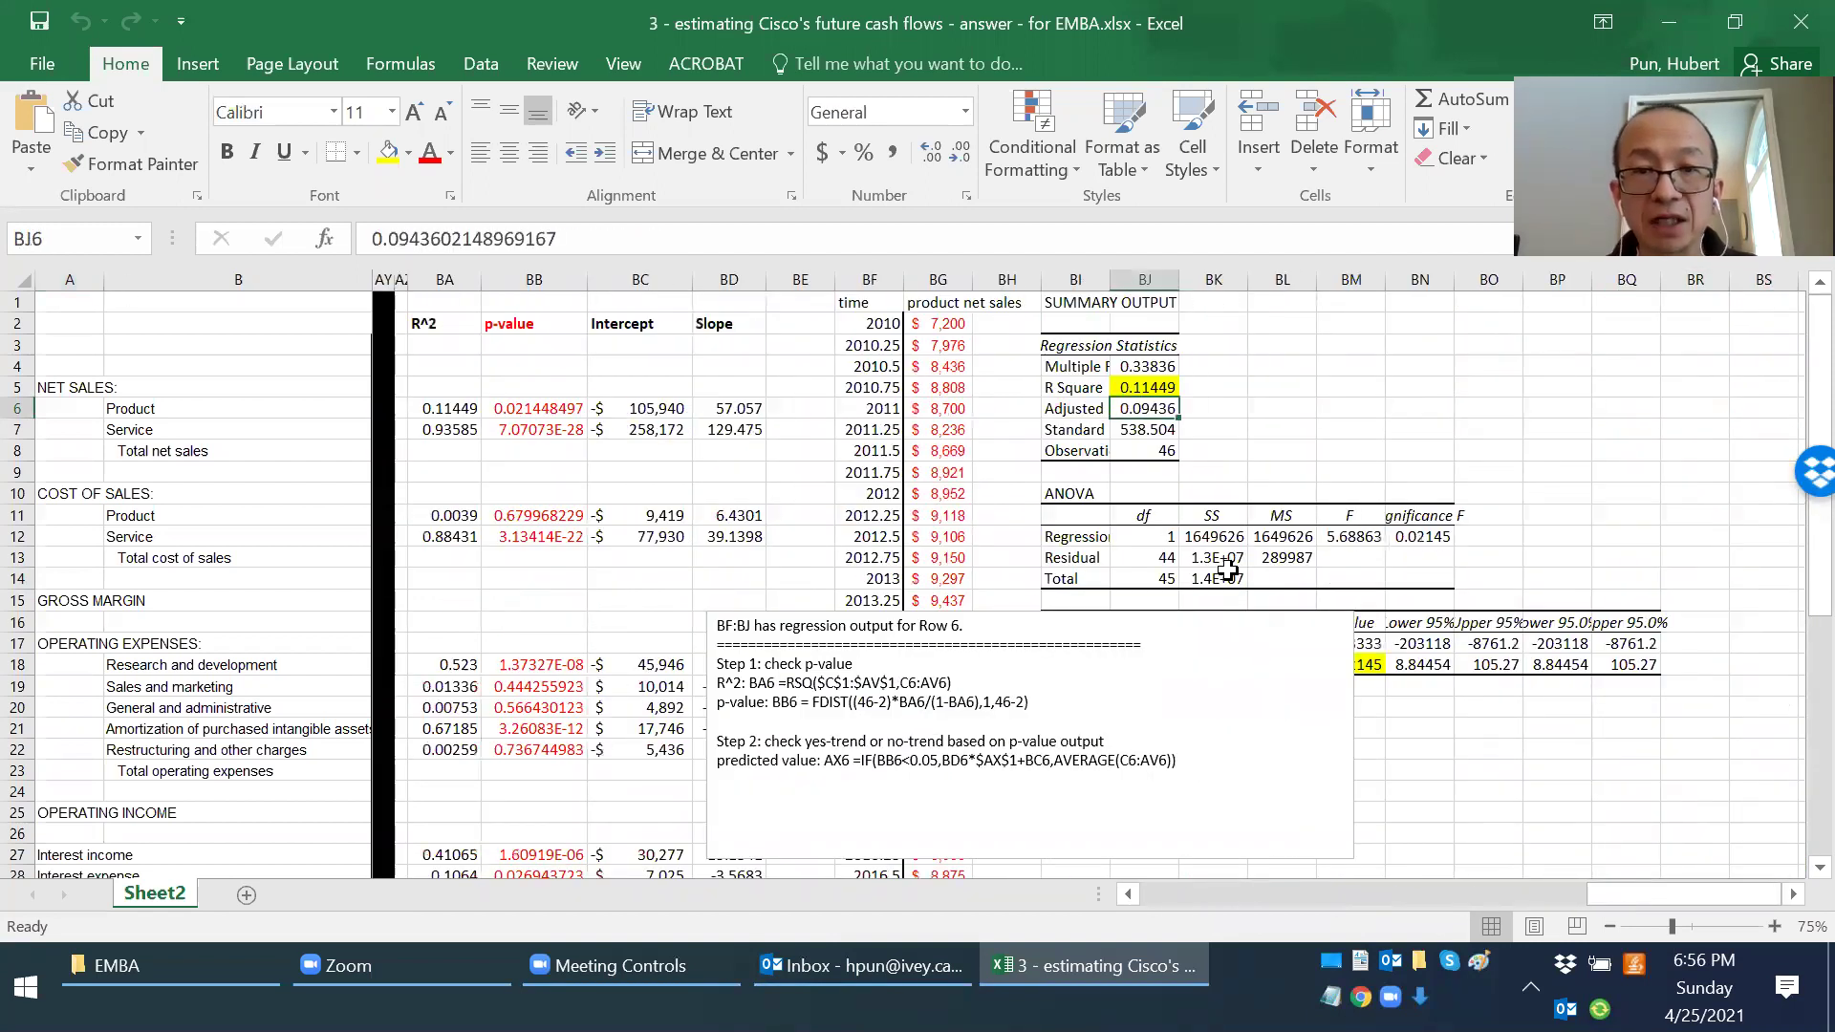
{"action": "left_click", "coordinate": [1063, 617]}
{"action": "mouse_move", "coordinate": [1063, 616]}
{"action": "left_mouse_down"}
{"action": "mouse_move", "coordinate": [1533, 840]}
{"action": "mouse_move", "coordinate": [1561, 599]}
{"action": "left_mouse_up"}
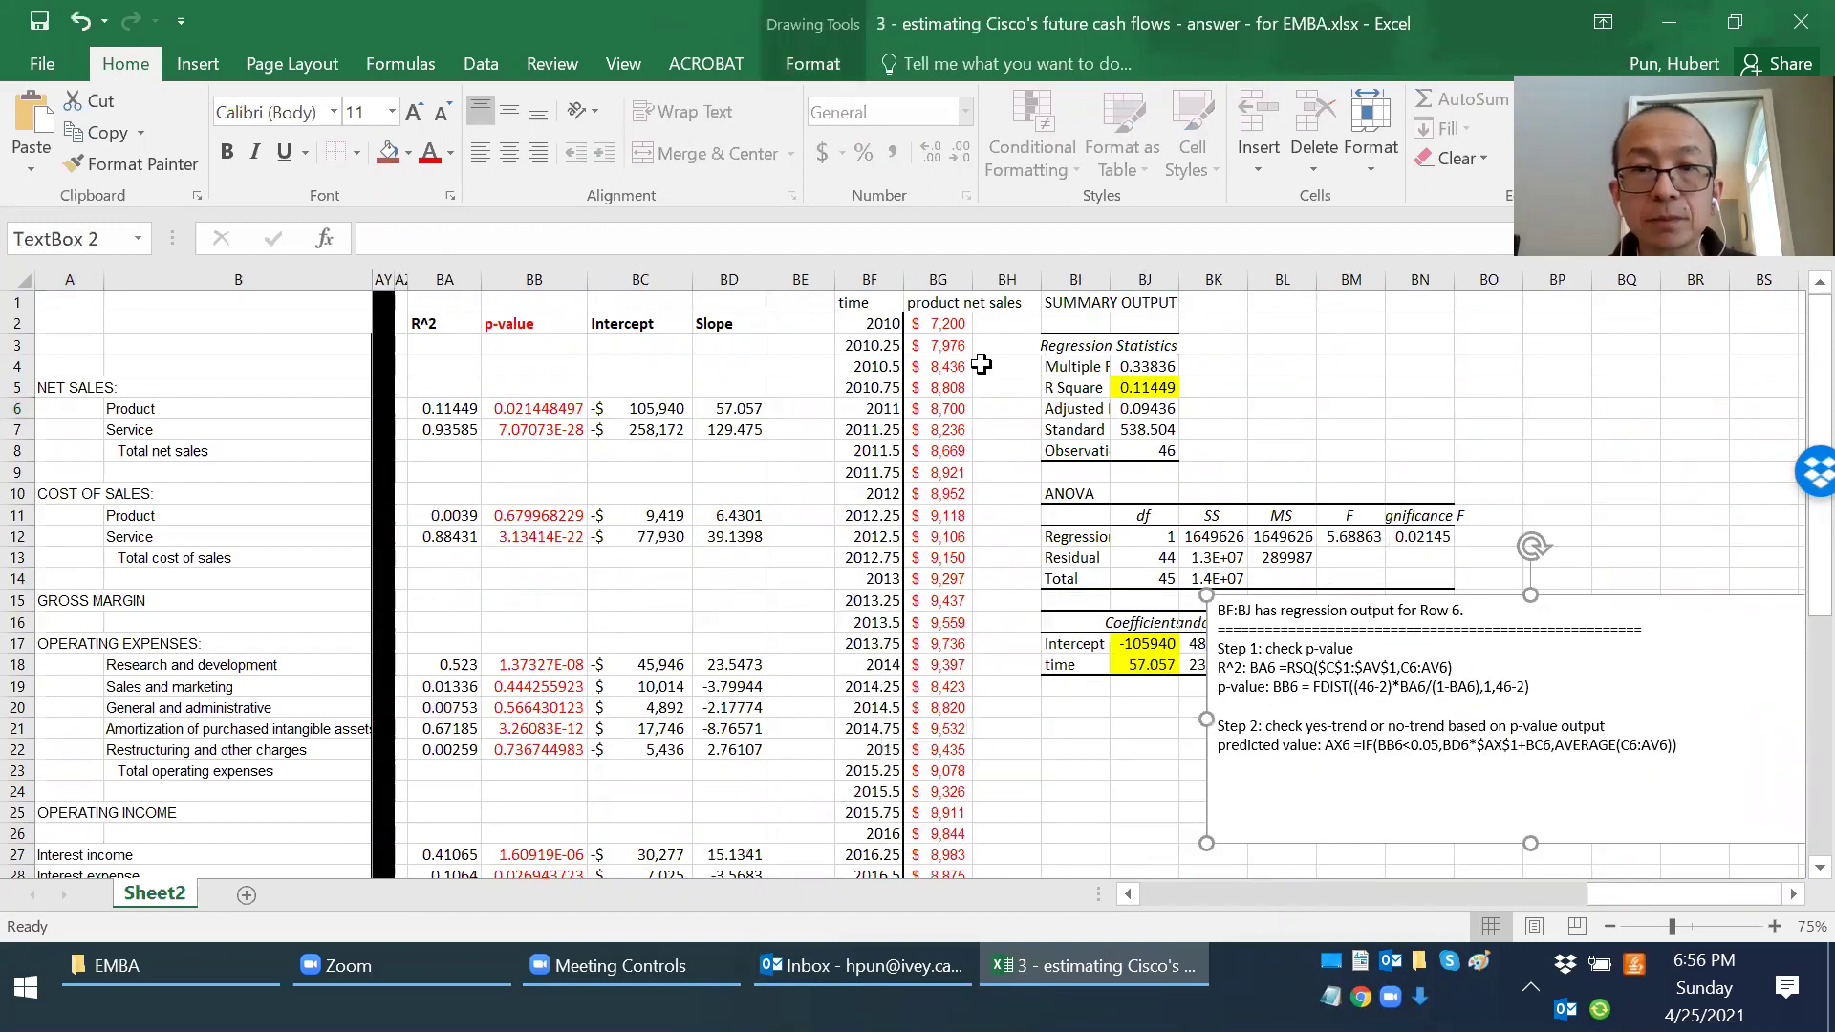
Step: Clear the existing time and product net sales data in BF2:BG47, keeping the headers
{"action": "left_click", "coordinate": [887, 302]}
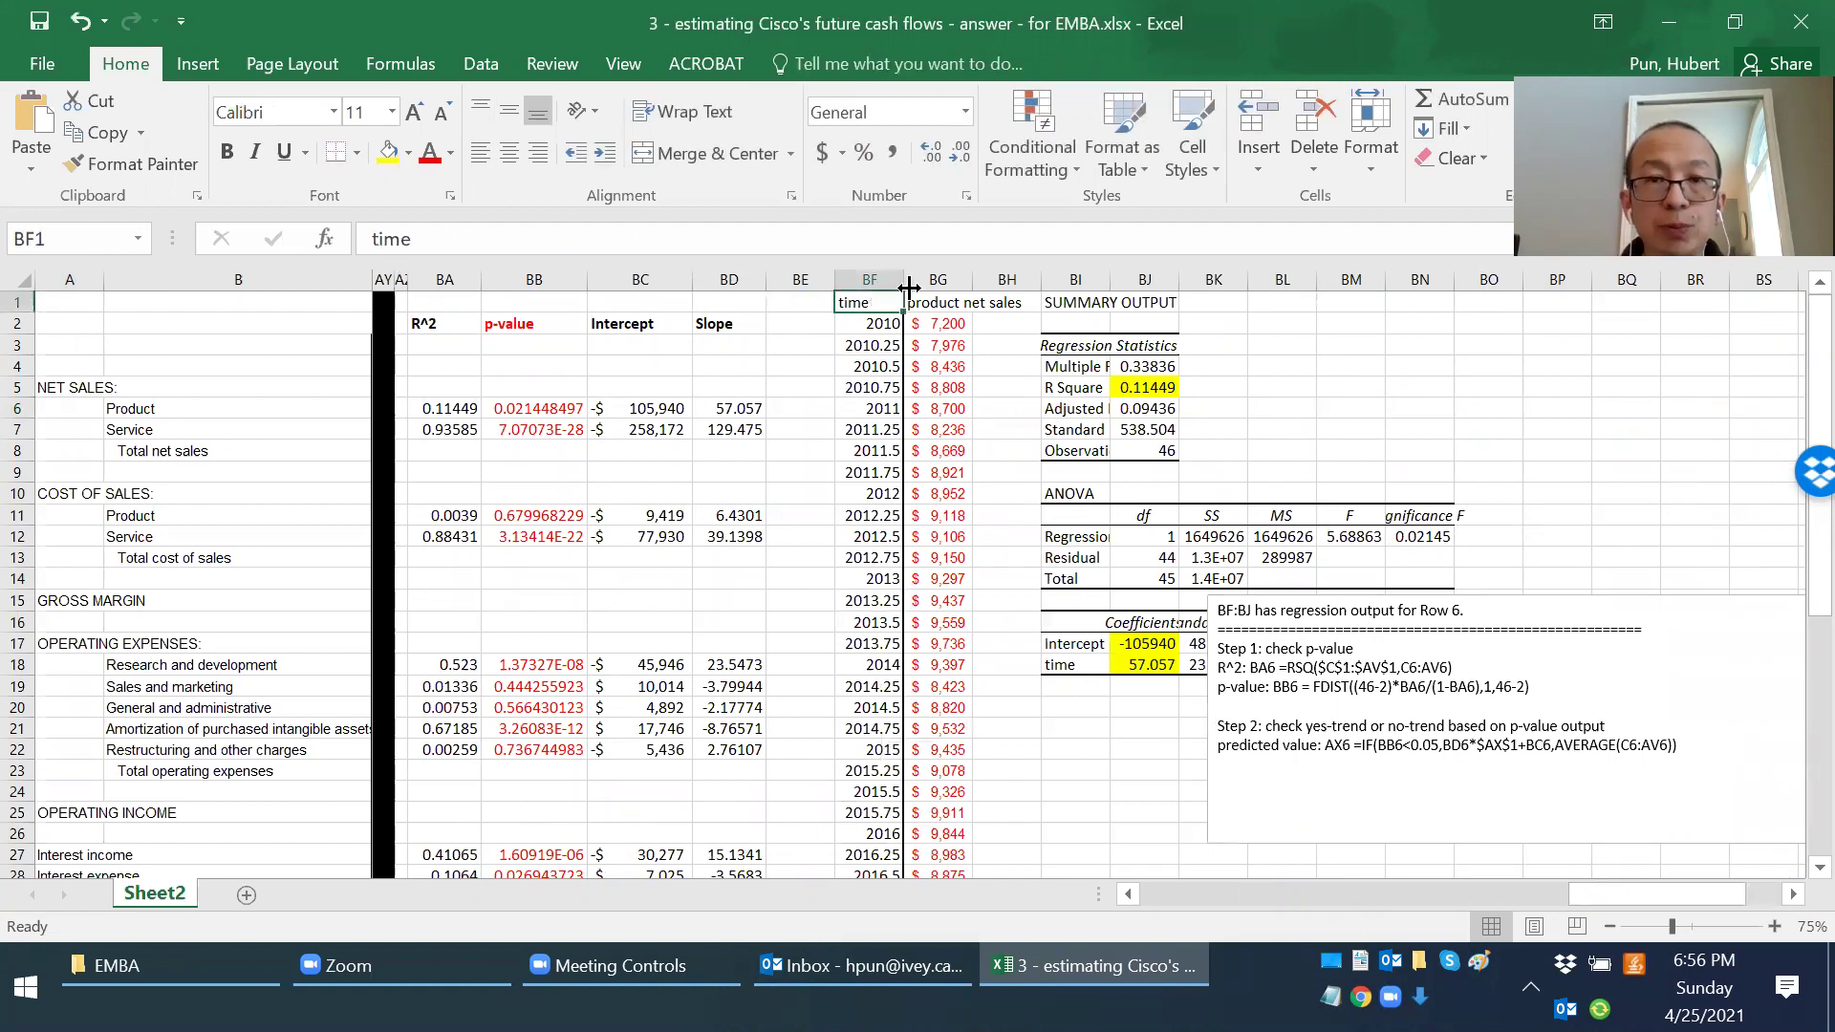
{"action": "key", "text": "Down"}
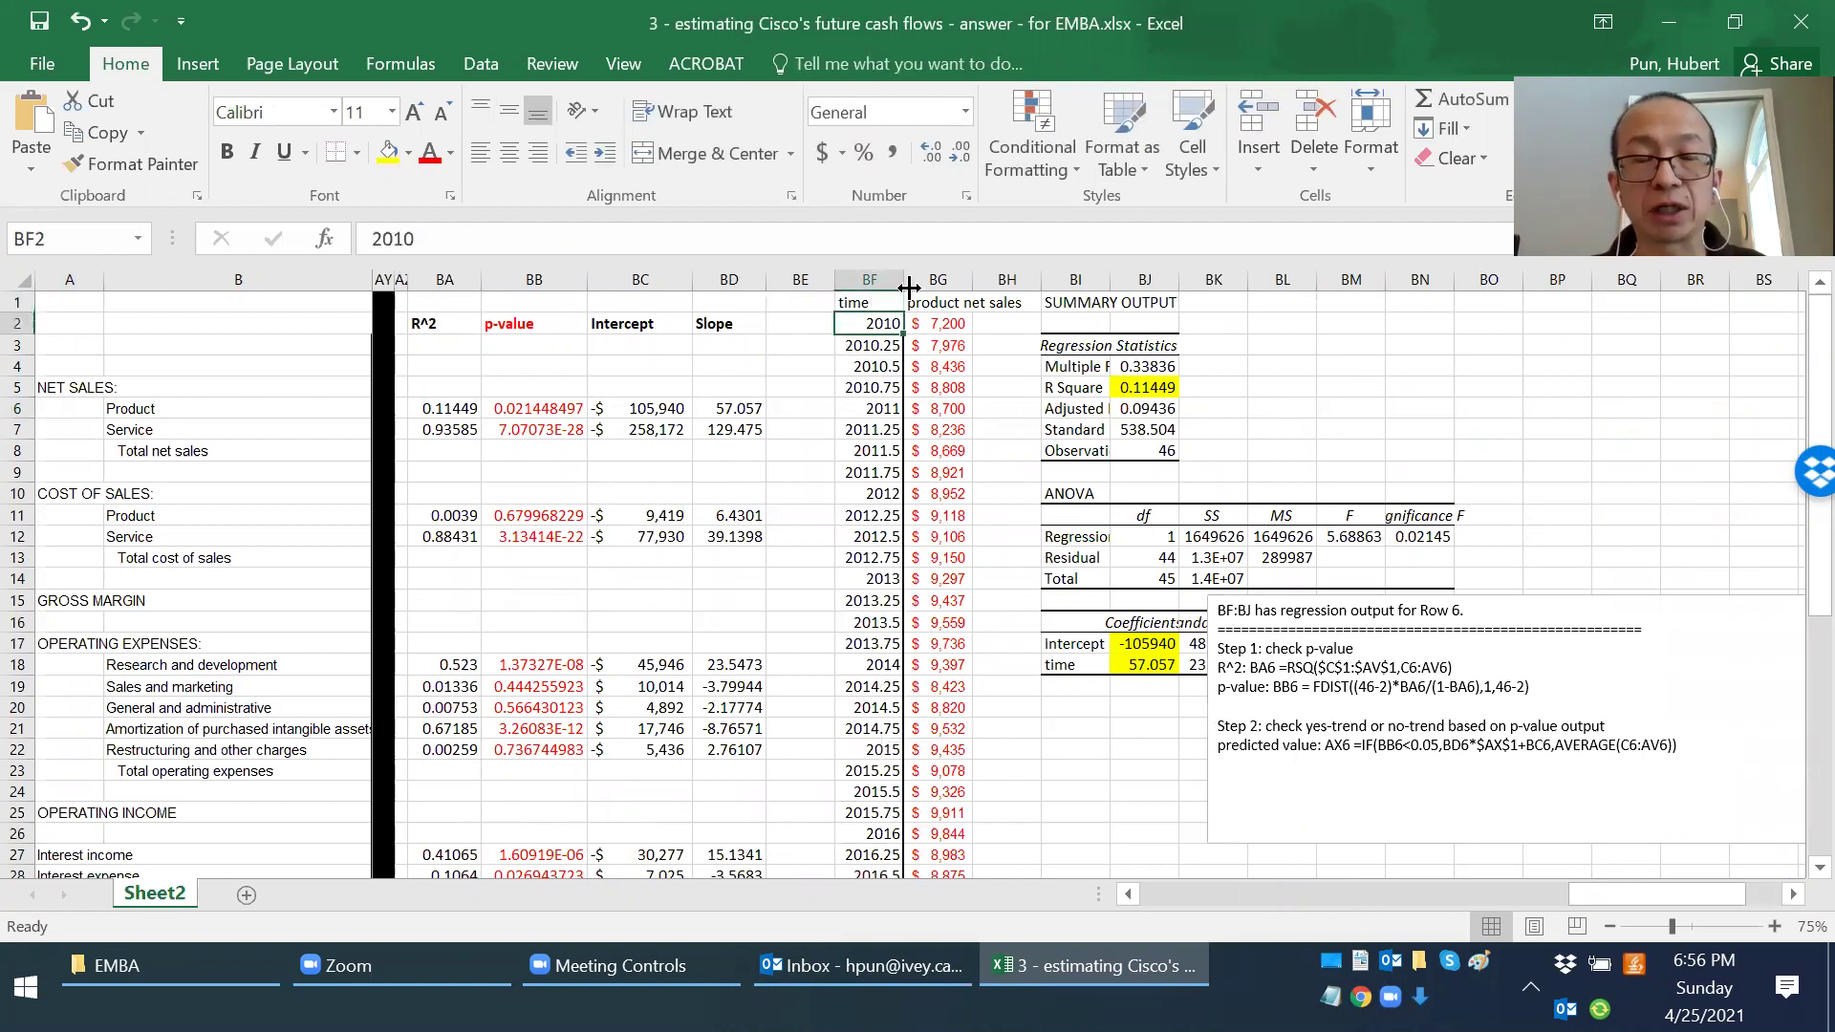
{"action": "key", "text": "shift+Right"}
{"action": "key", "text": "ctrl+shift+Down"}
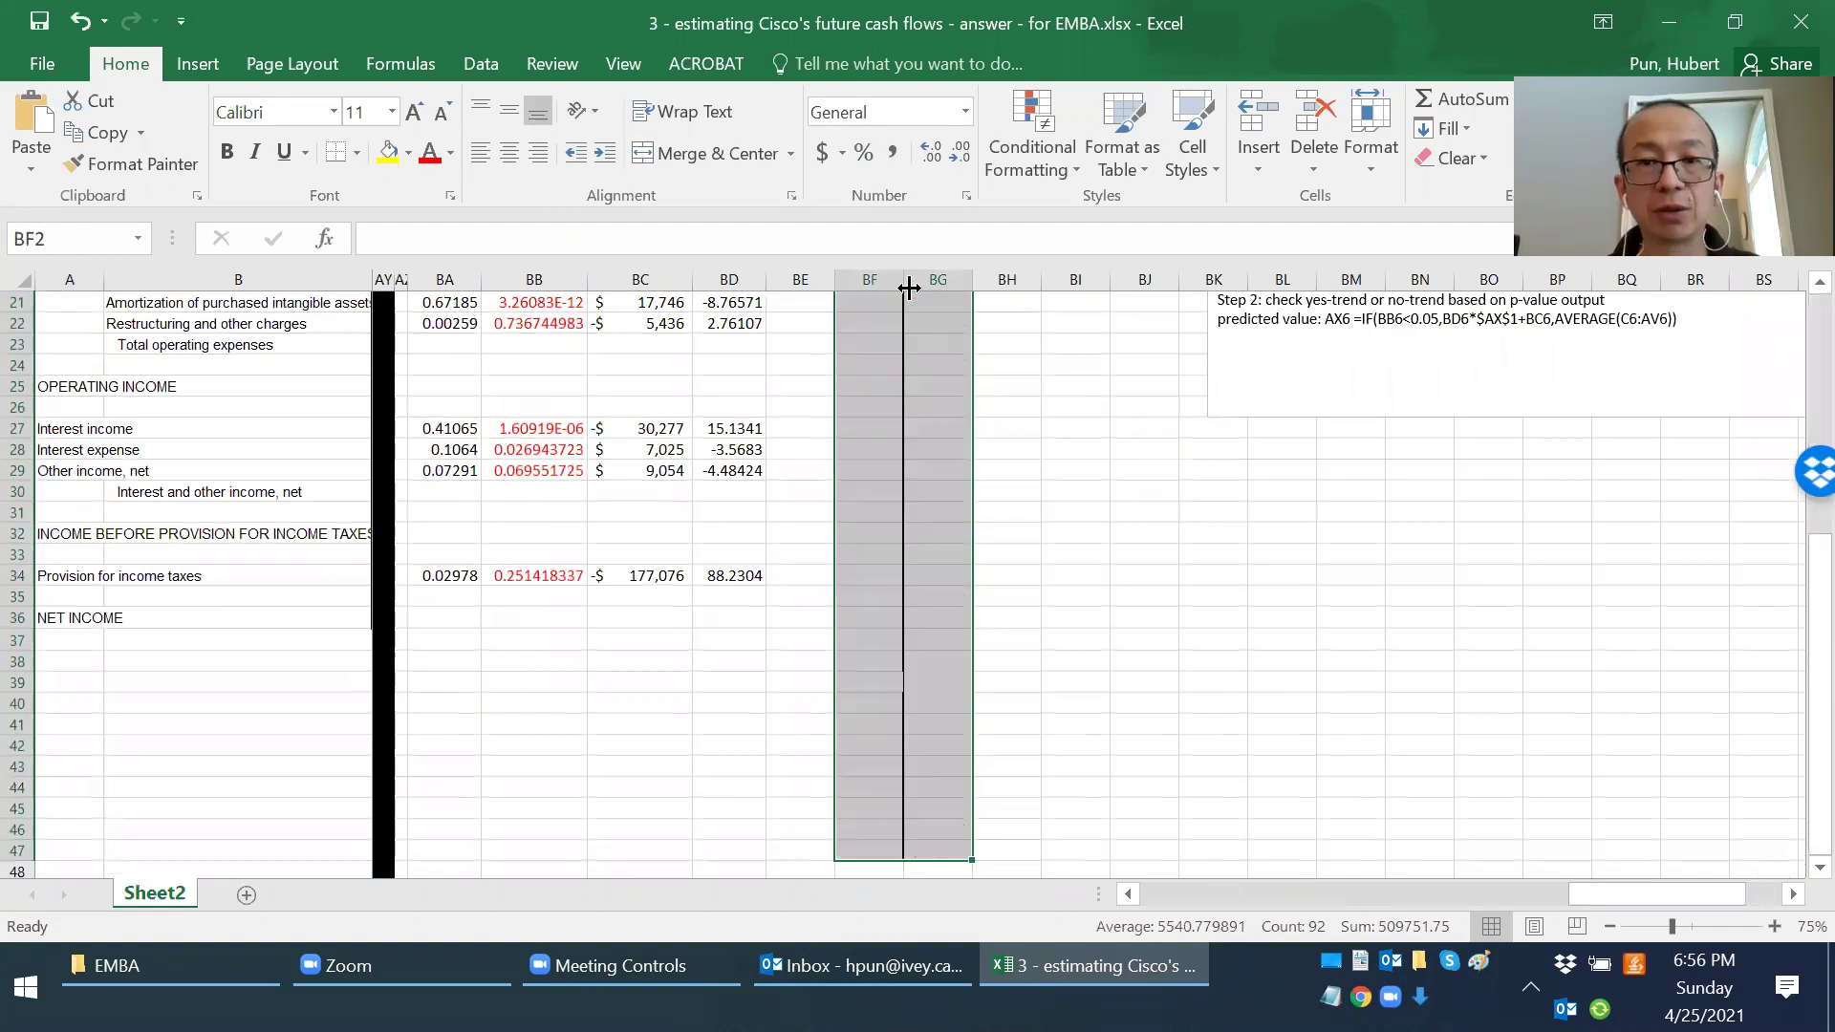
{"action": "key", "text": "Delete"}
{"action": "key", "text": "ctrl+Up"}
{"action": "key", "text": "Down"}
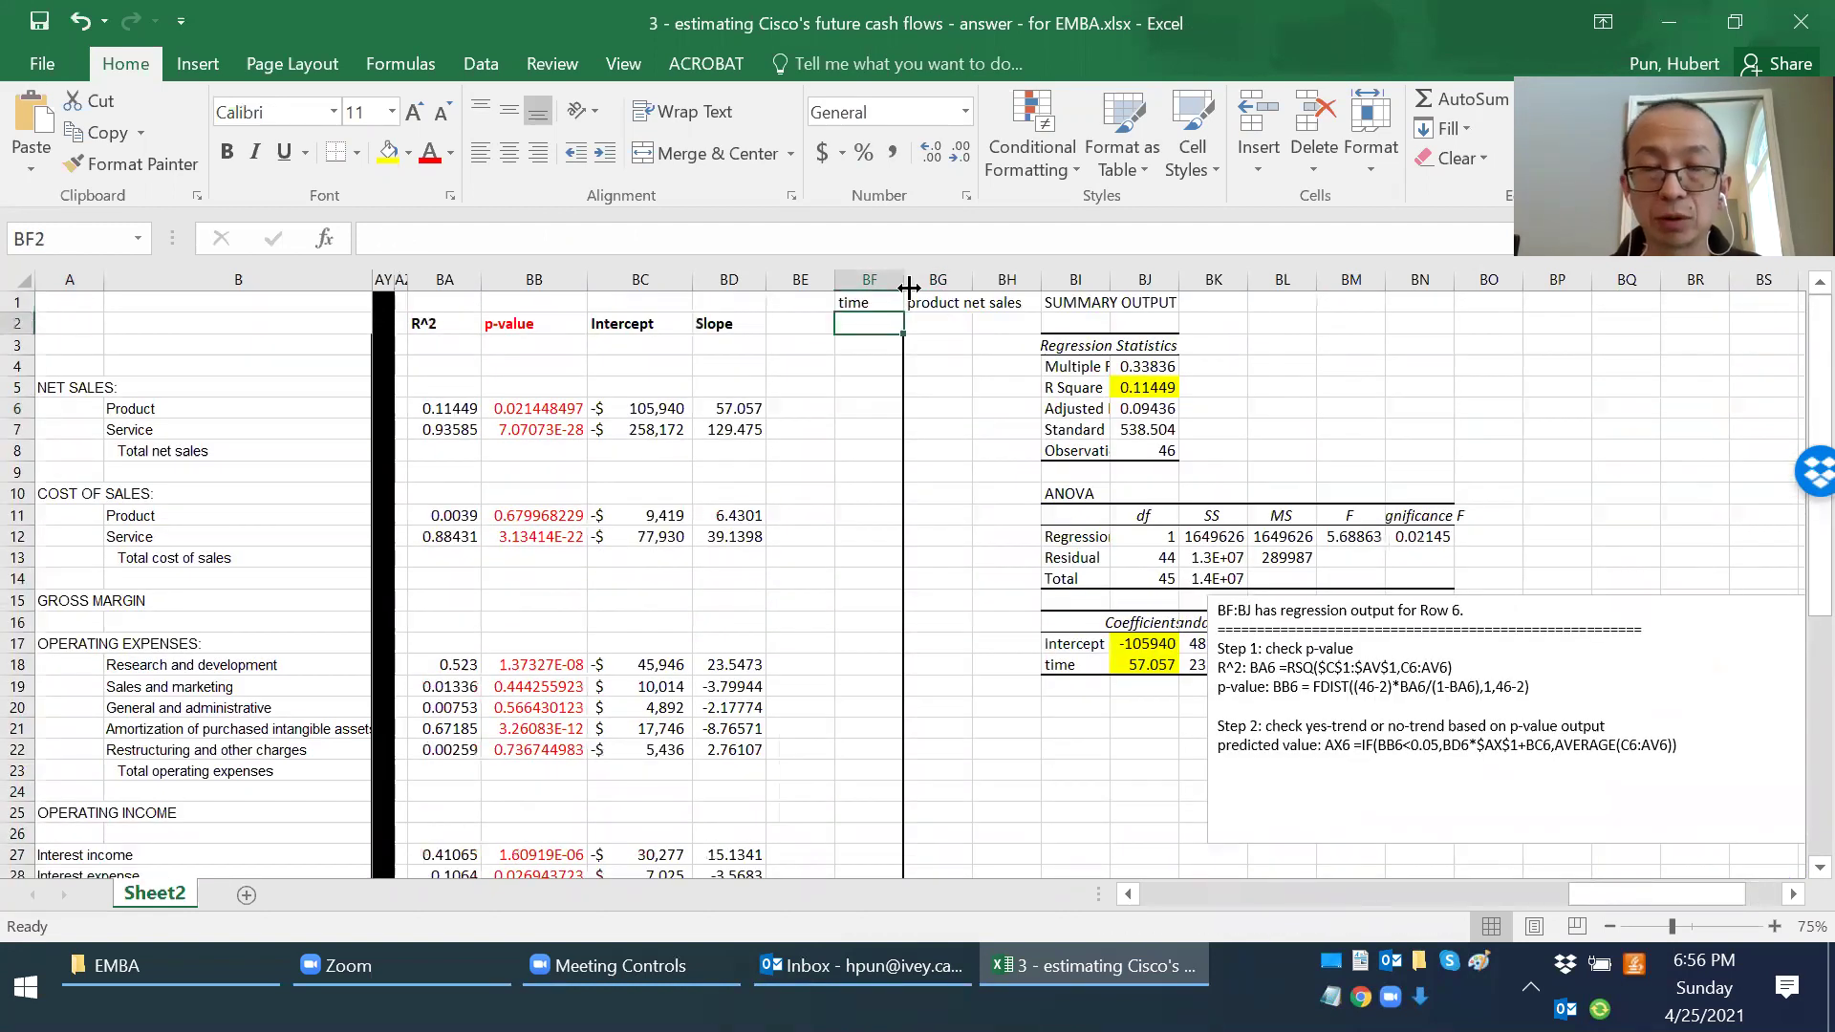
Step: Copy the row of quarter time values in C1:AV1
{"action": "key", "text": "Up"}
{"action": "key", "text": "ctrl+Left"}
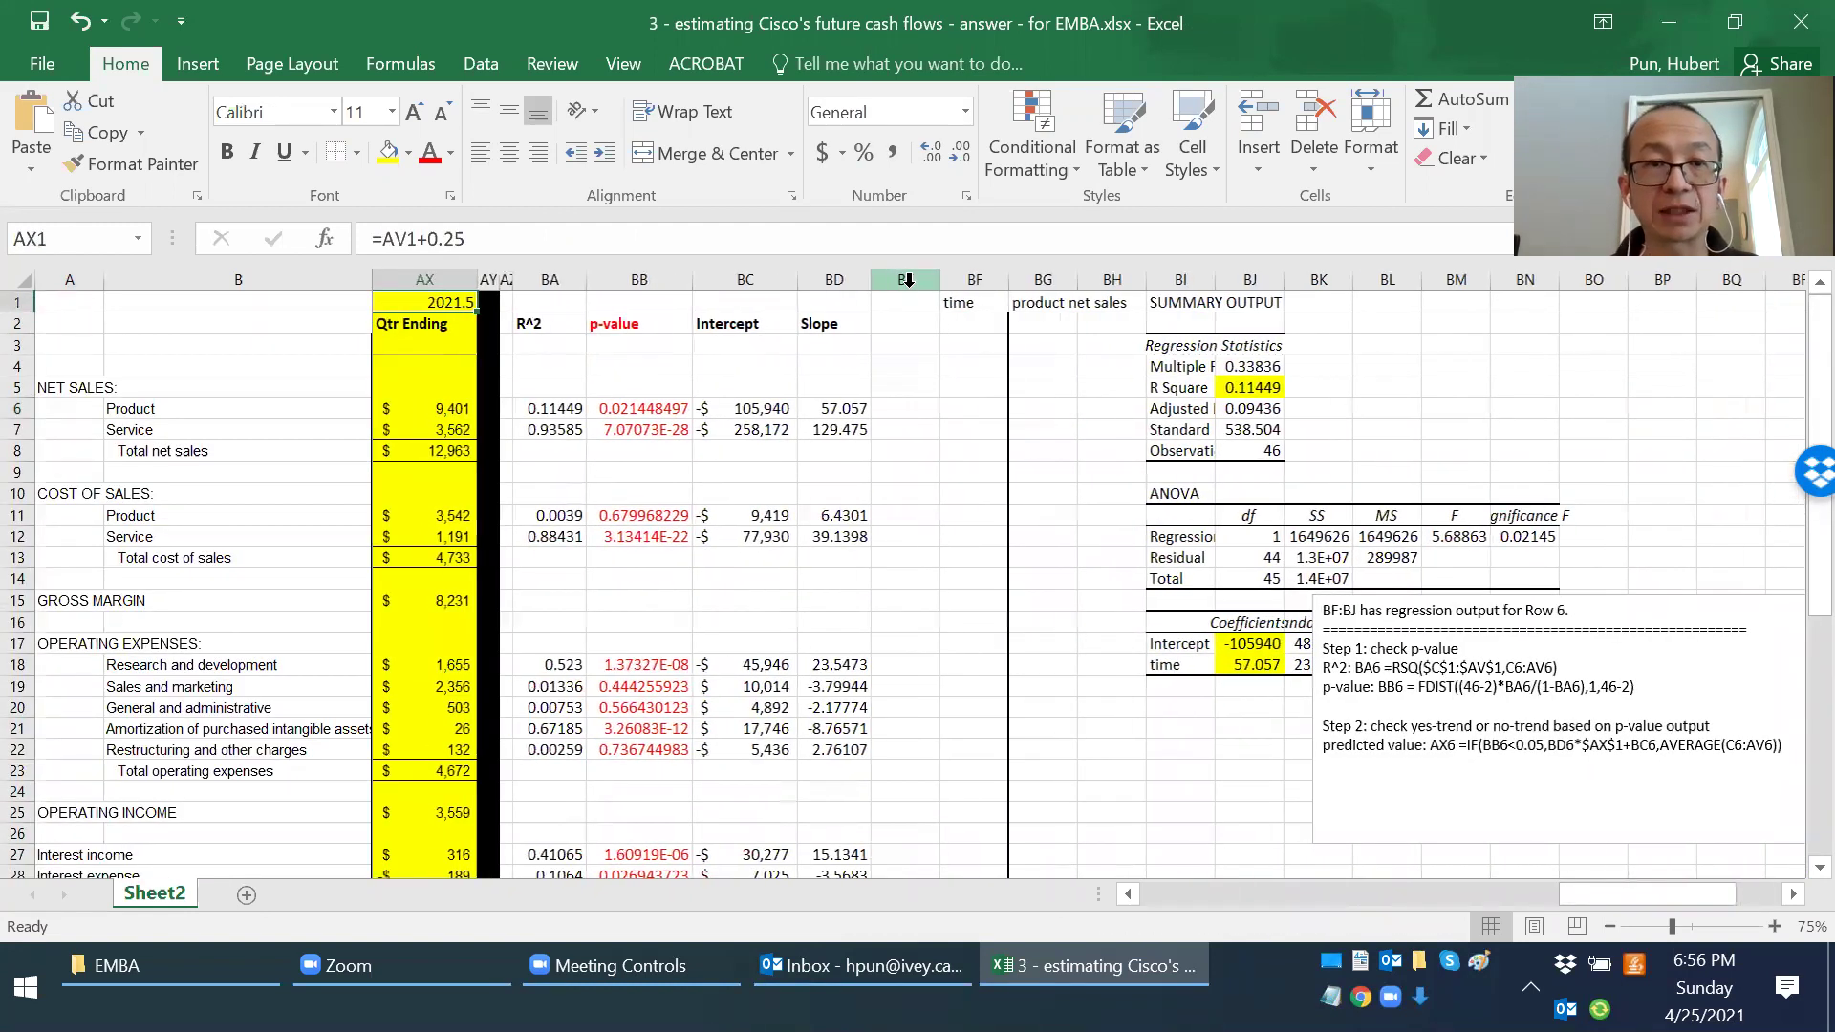
{"action": "key", "text": "ctrl+Left"}
{"action": "key", "text": "Right"}
{"action": "key", "text": "Right"}
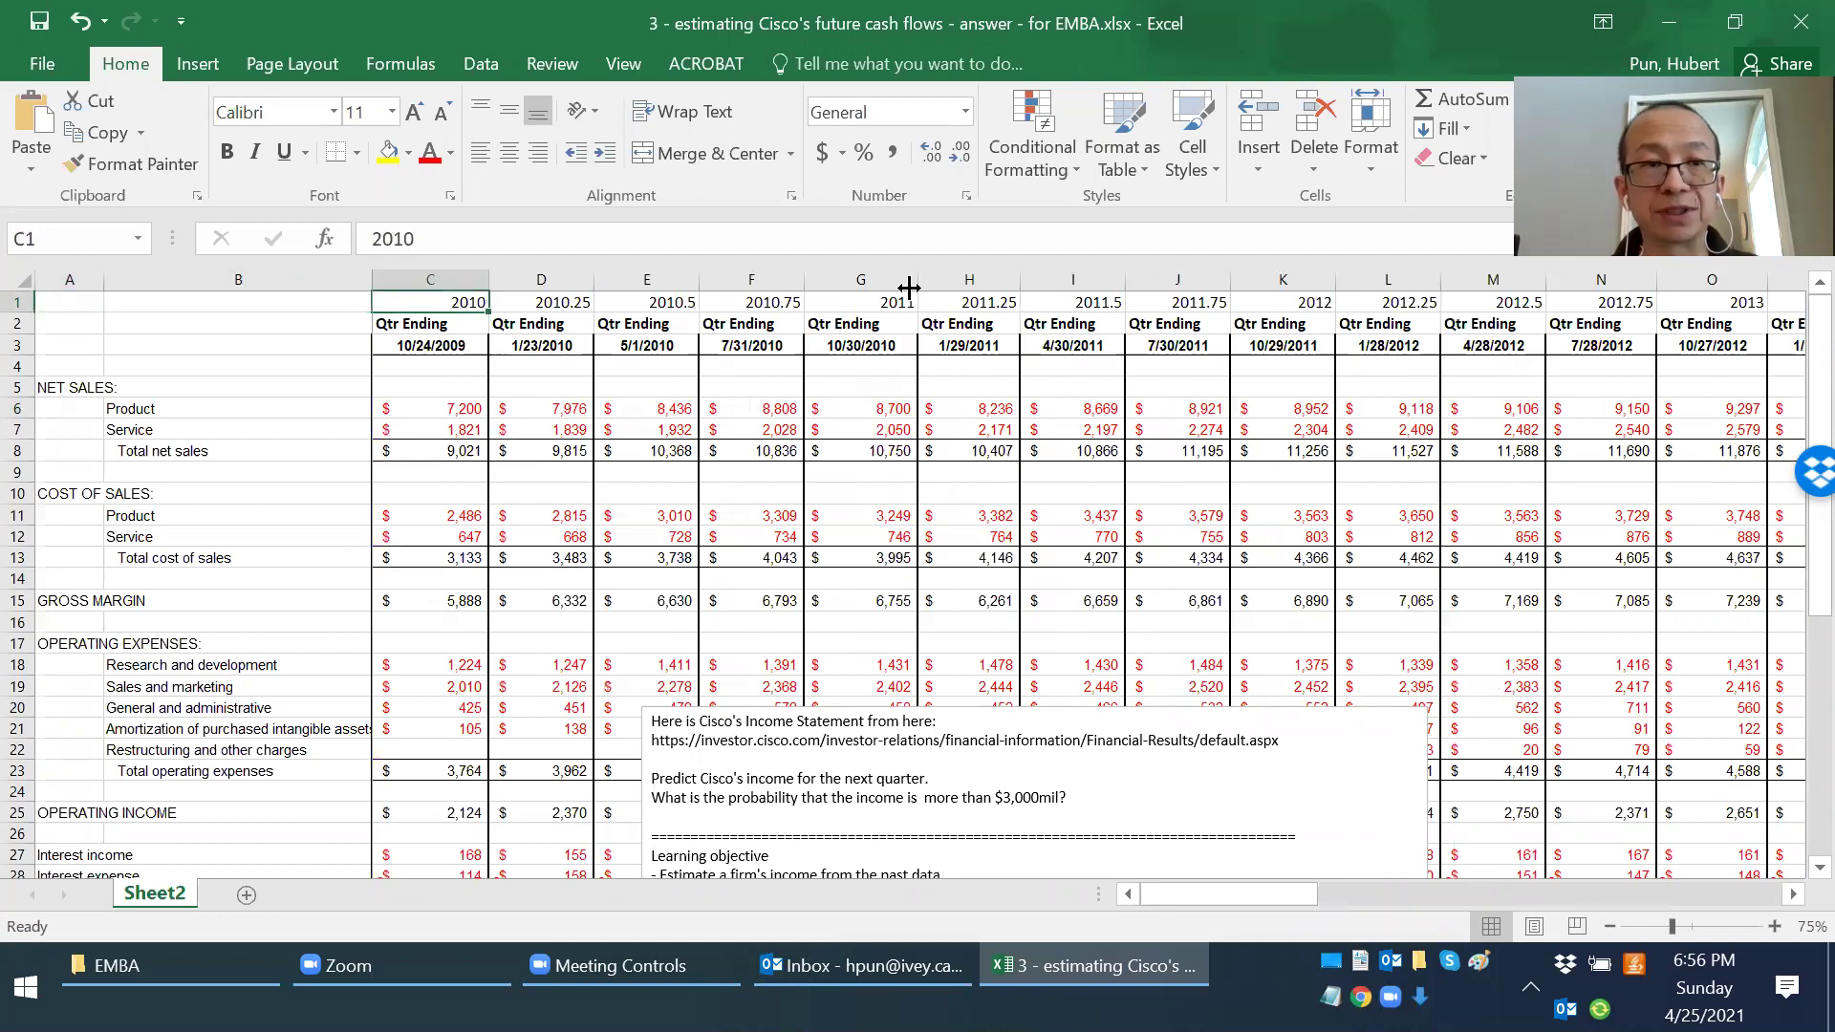
{"action": "key", "text": "ctrl+shift+Right"}
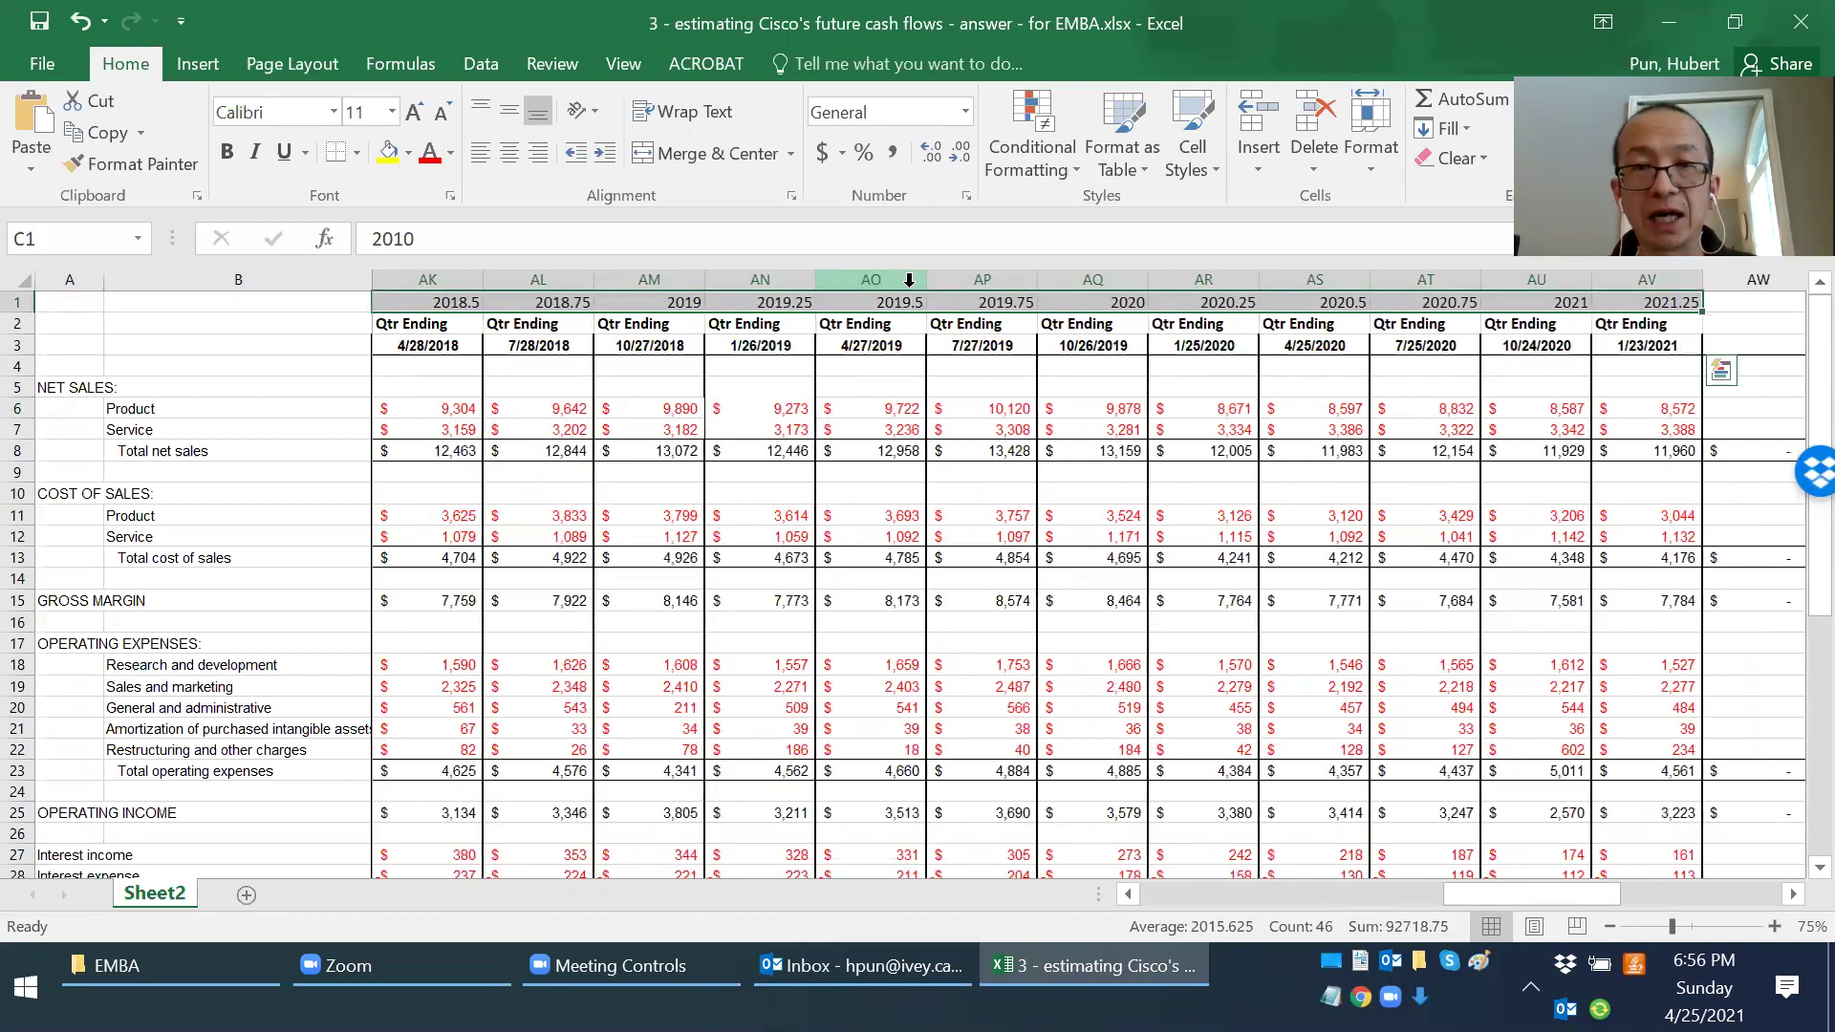
{"action": "key", "text": "ctrl+c"}
Step: Paste the copied time values transposed as a column starting at BF2, under the time header
{"action": "key", "text": "ctrl+Right"}
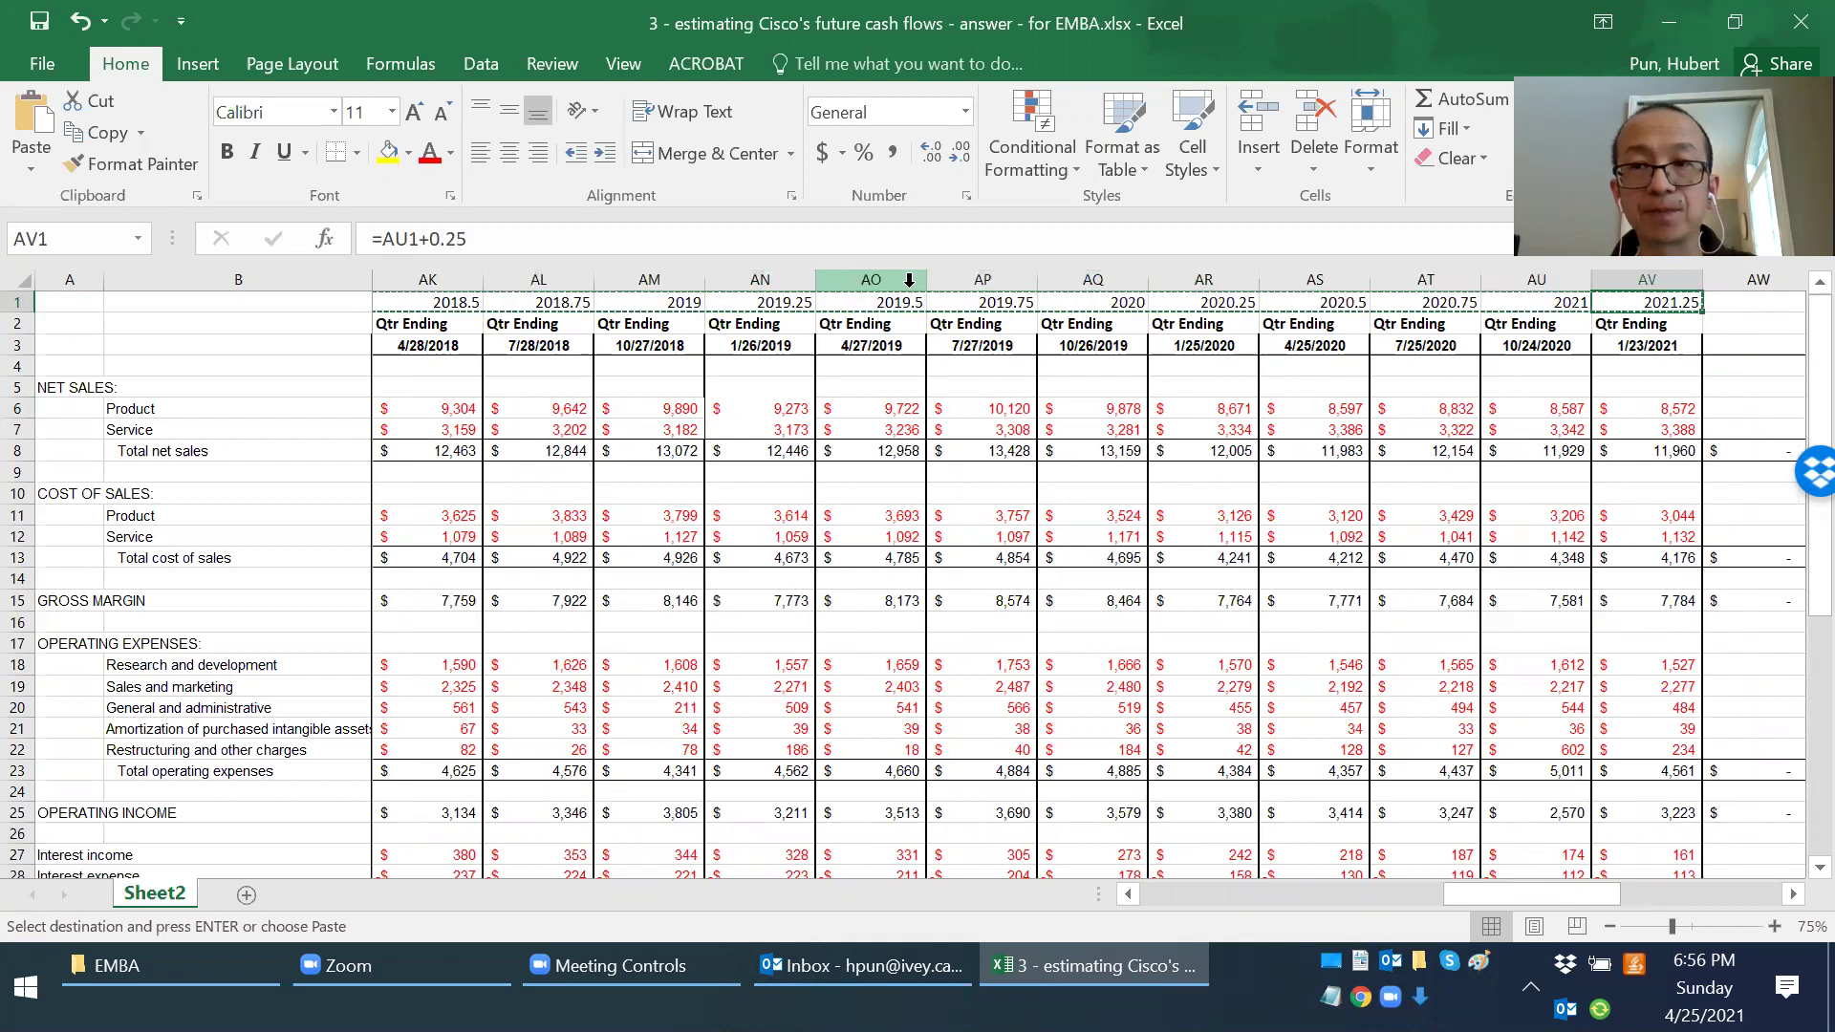
{"action": "key", "text": "ctrl+Right"}
{"action": "key", "text": "ctrl+Right"}
{"action": "key", "text": "Right"}
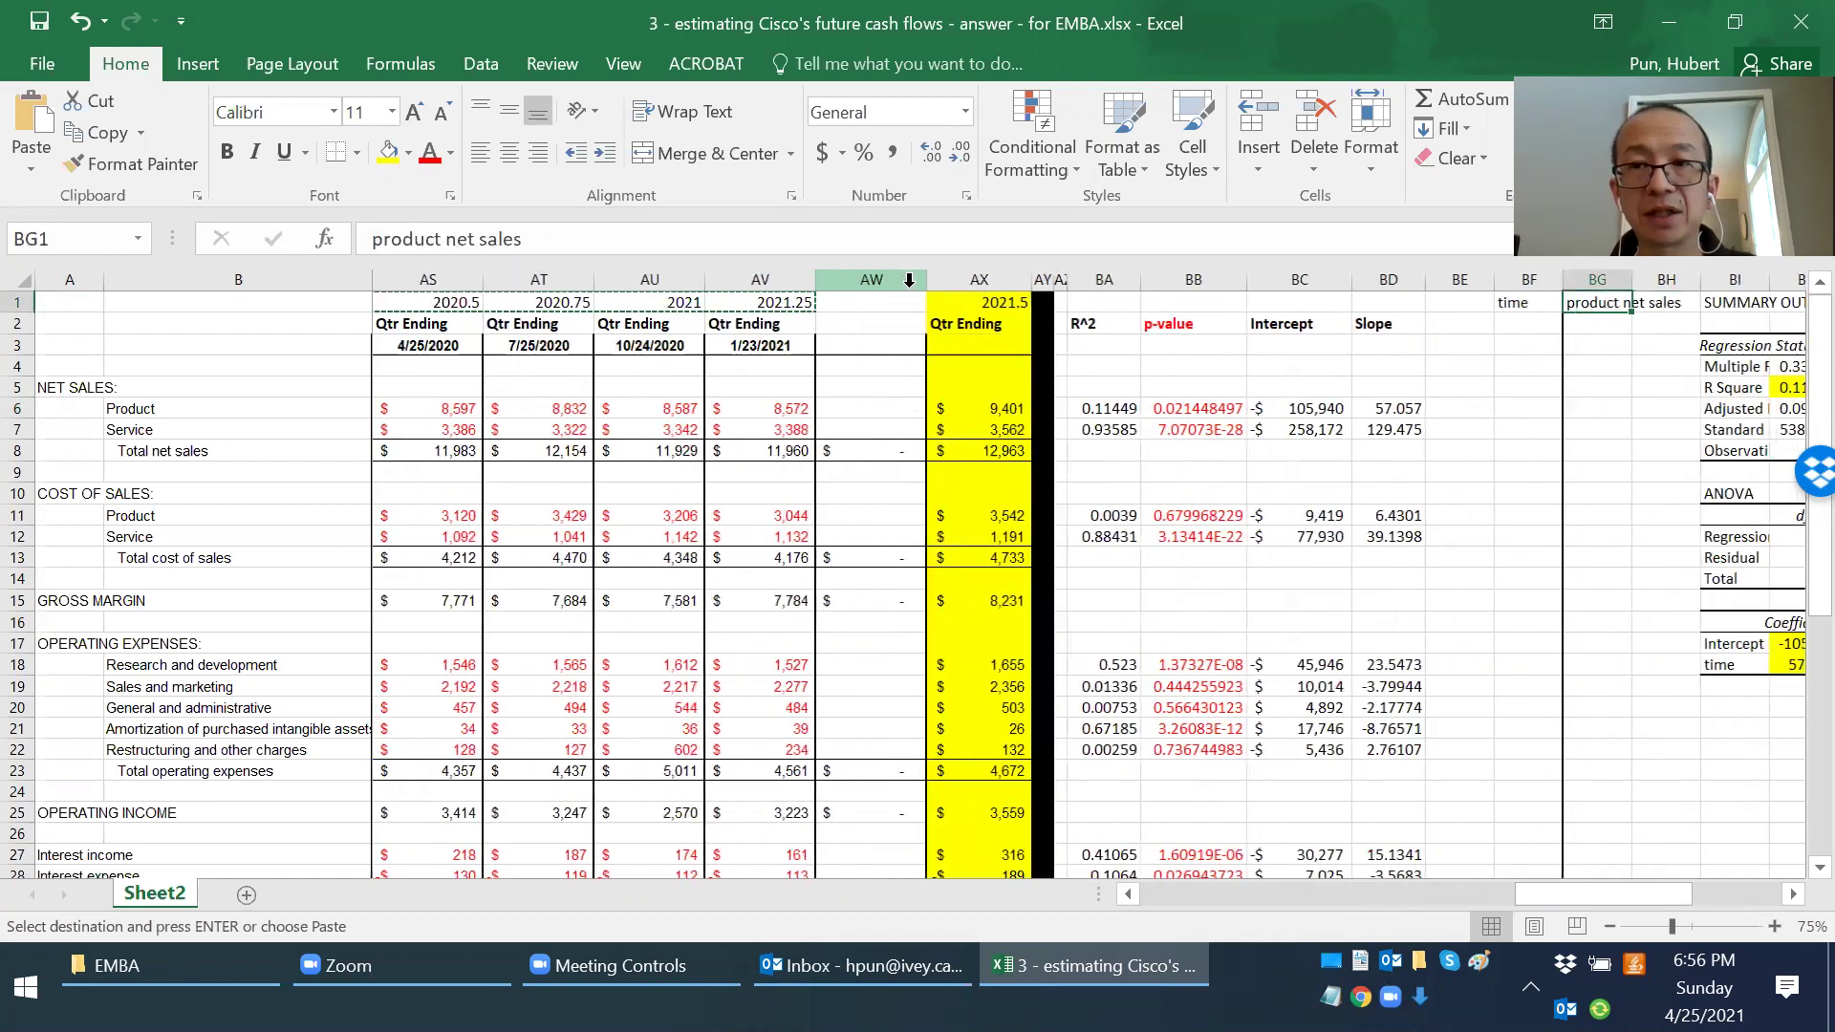
{"action": "key", "text": "Left"}
{"action": "key", "text": "Down"}
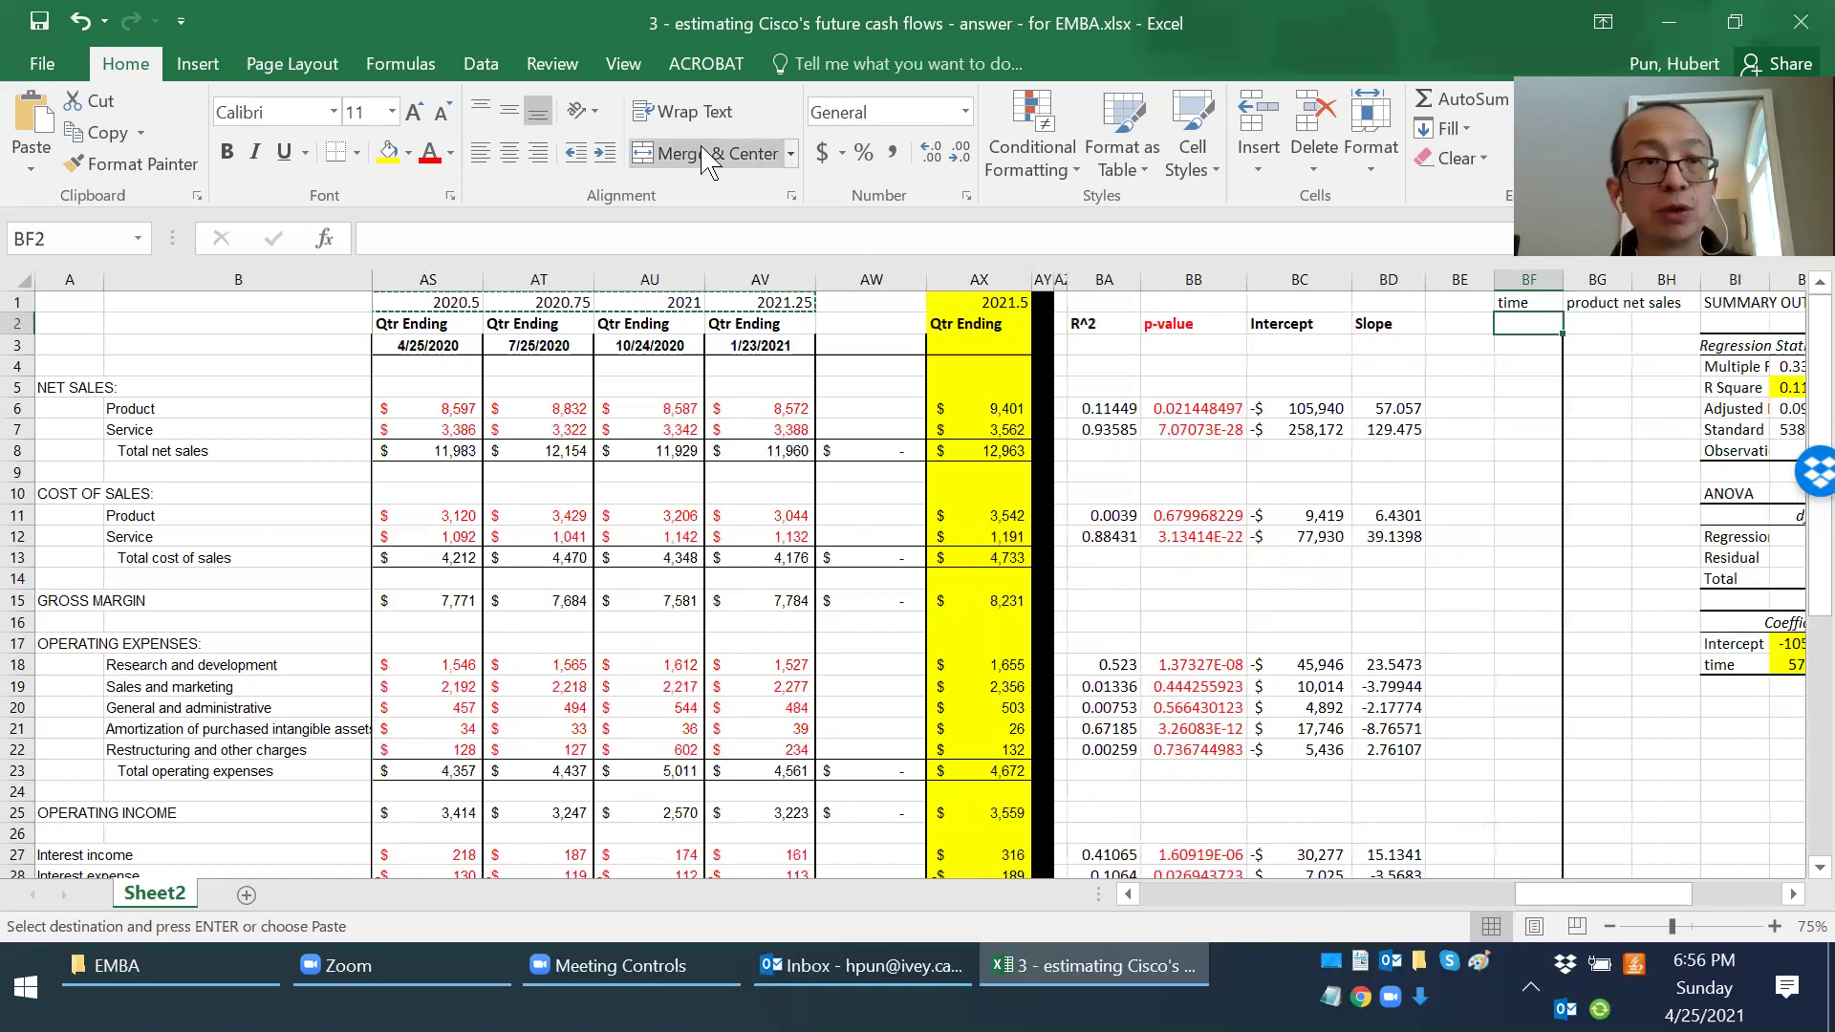
{"action": "left_click", "coordinate": [29, 162]}
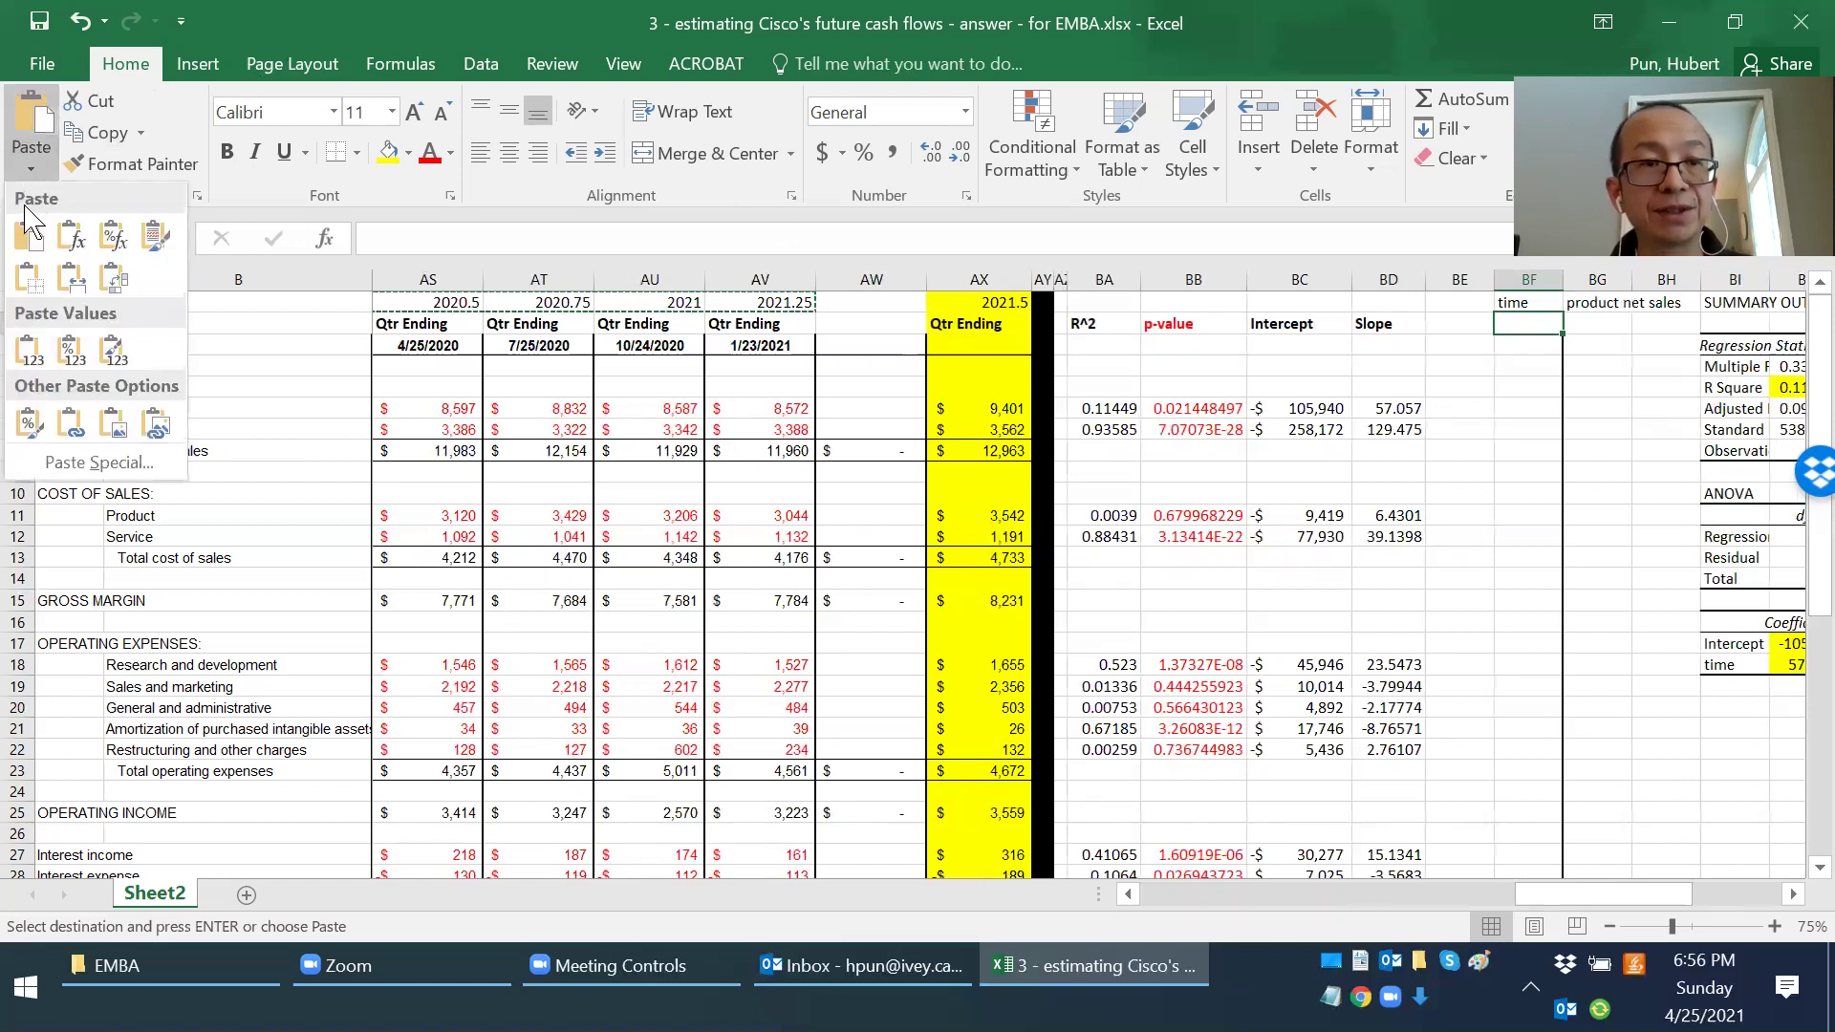
{"action": "left_click", "coordinate": [99, 463]}
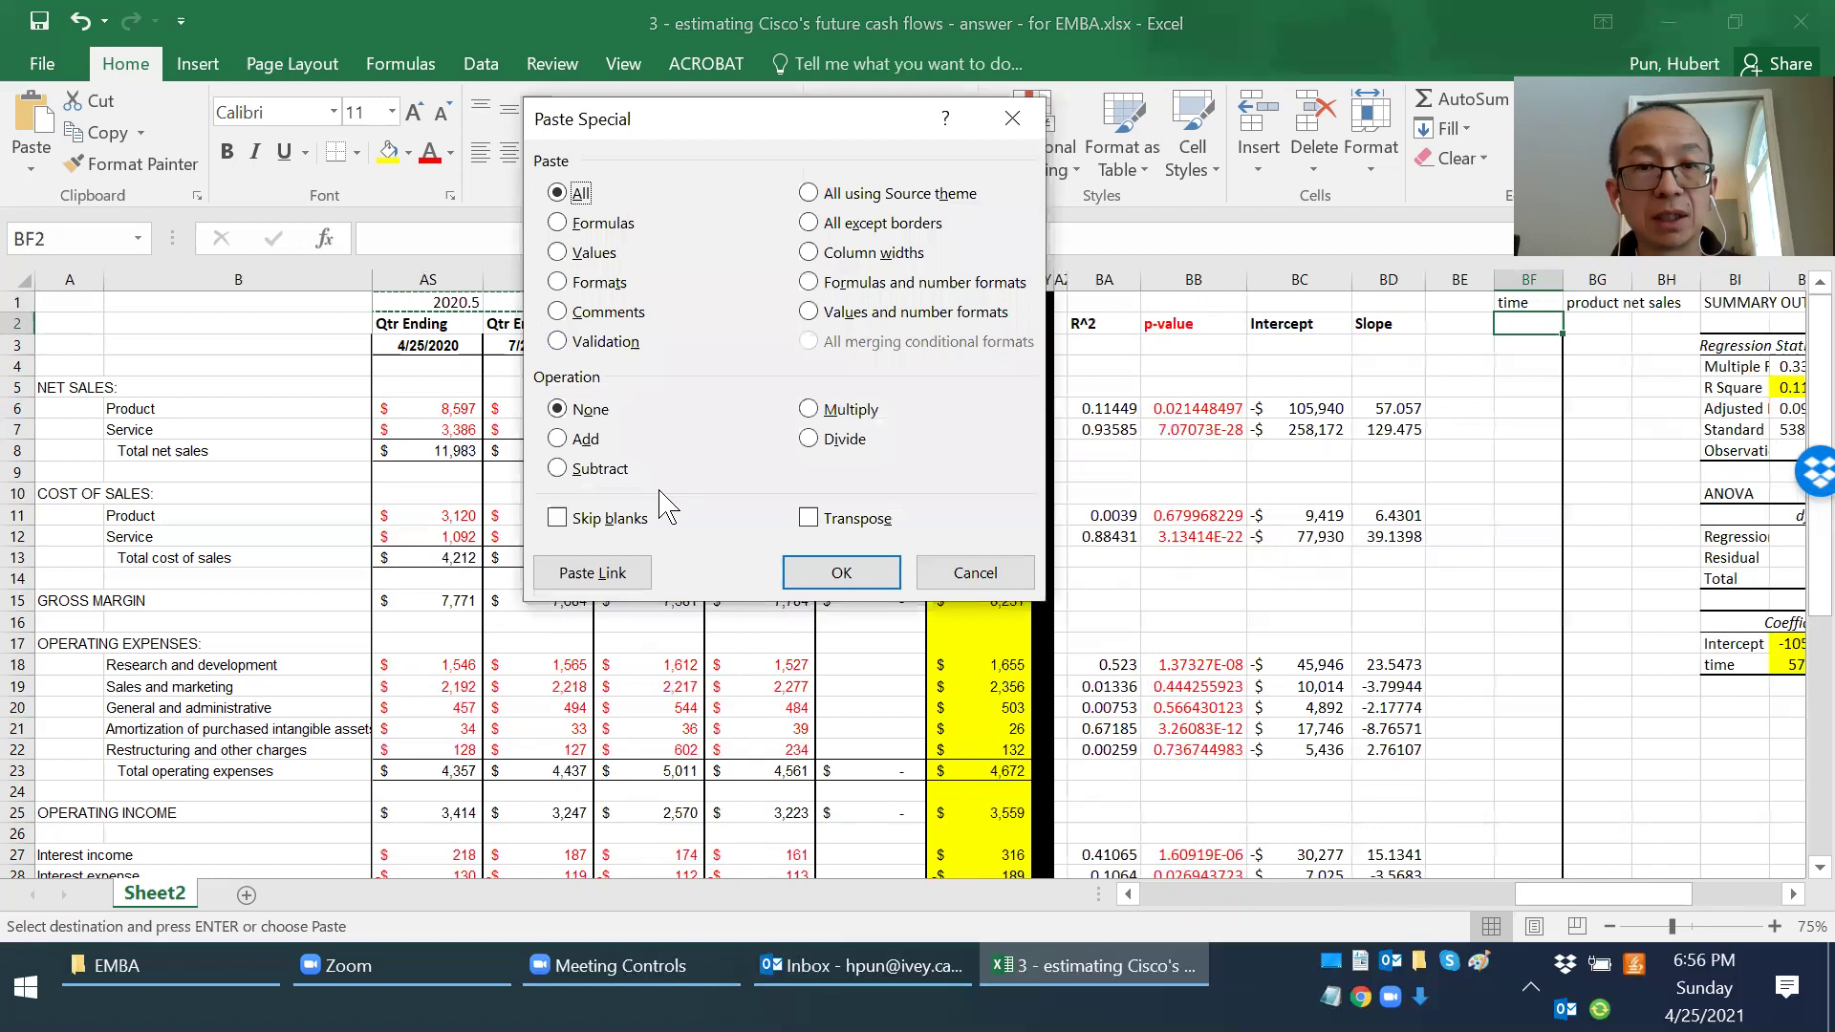
{"action": "left_click", "coordinate": [841, 513]}
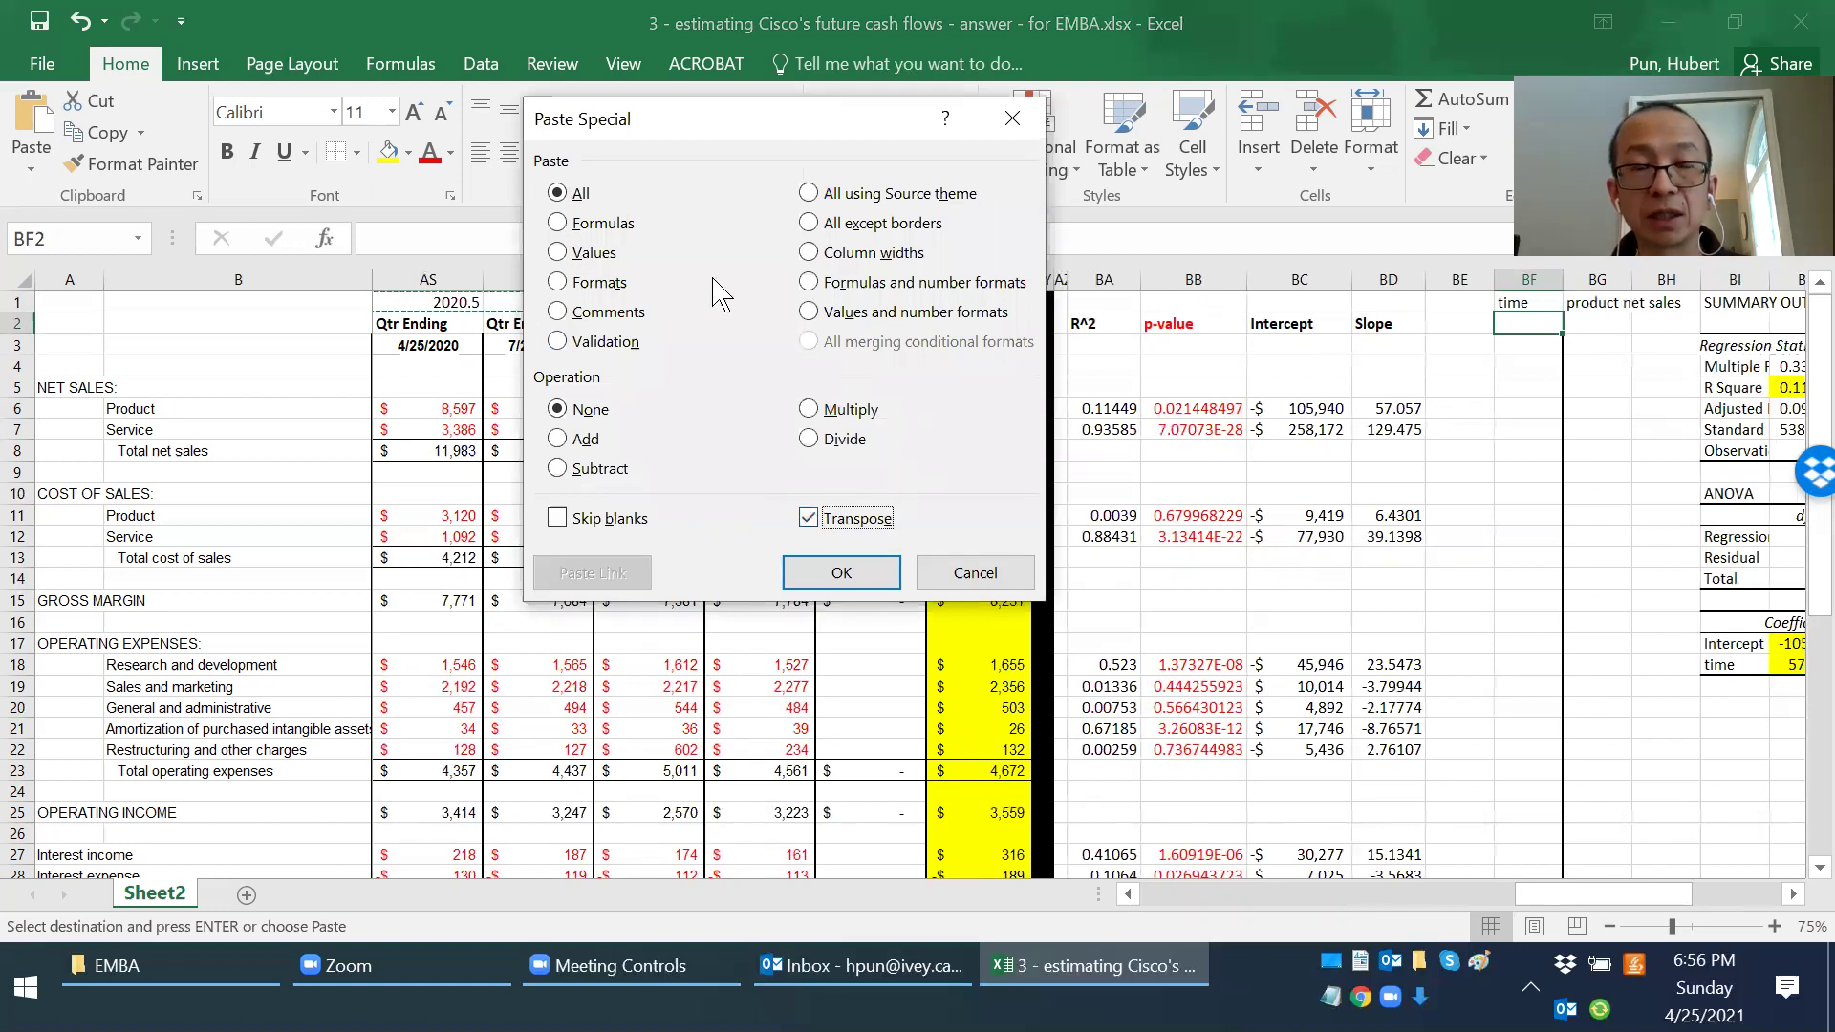
{"action": "left_click", "coordinate": [841, 573]}
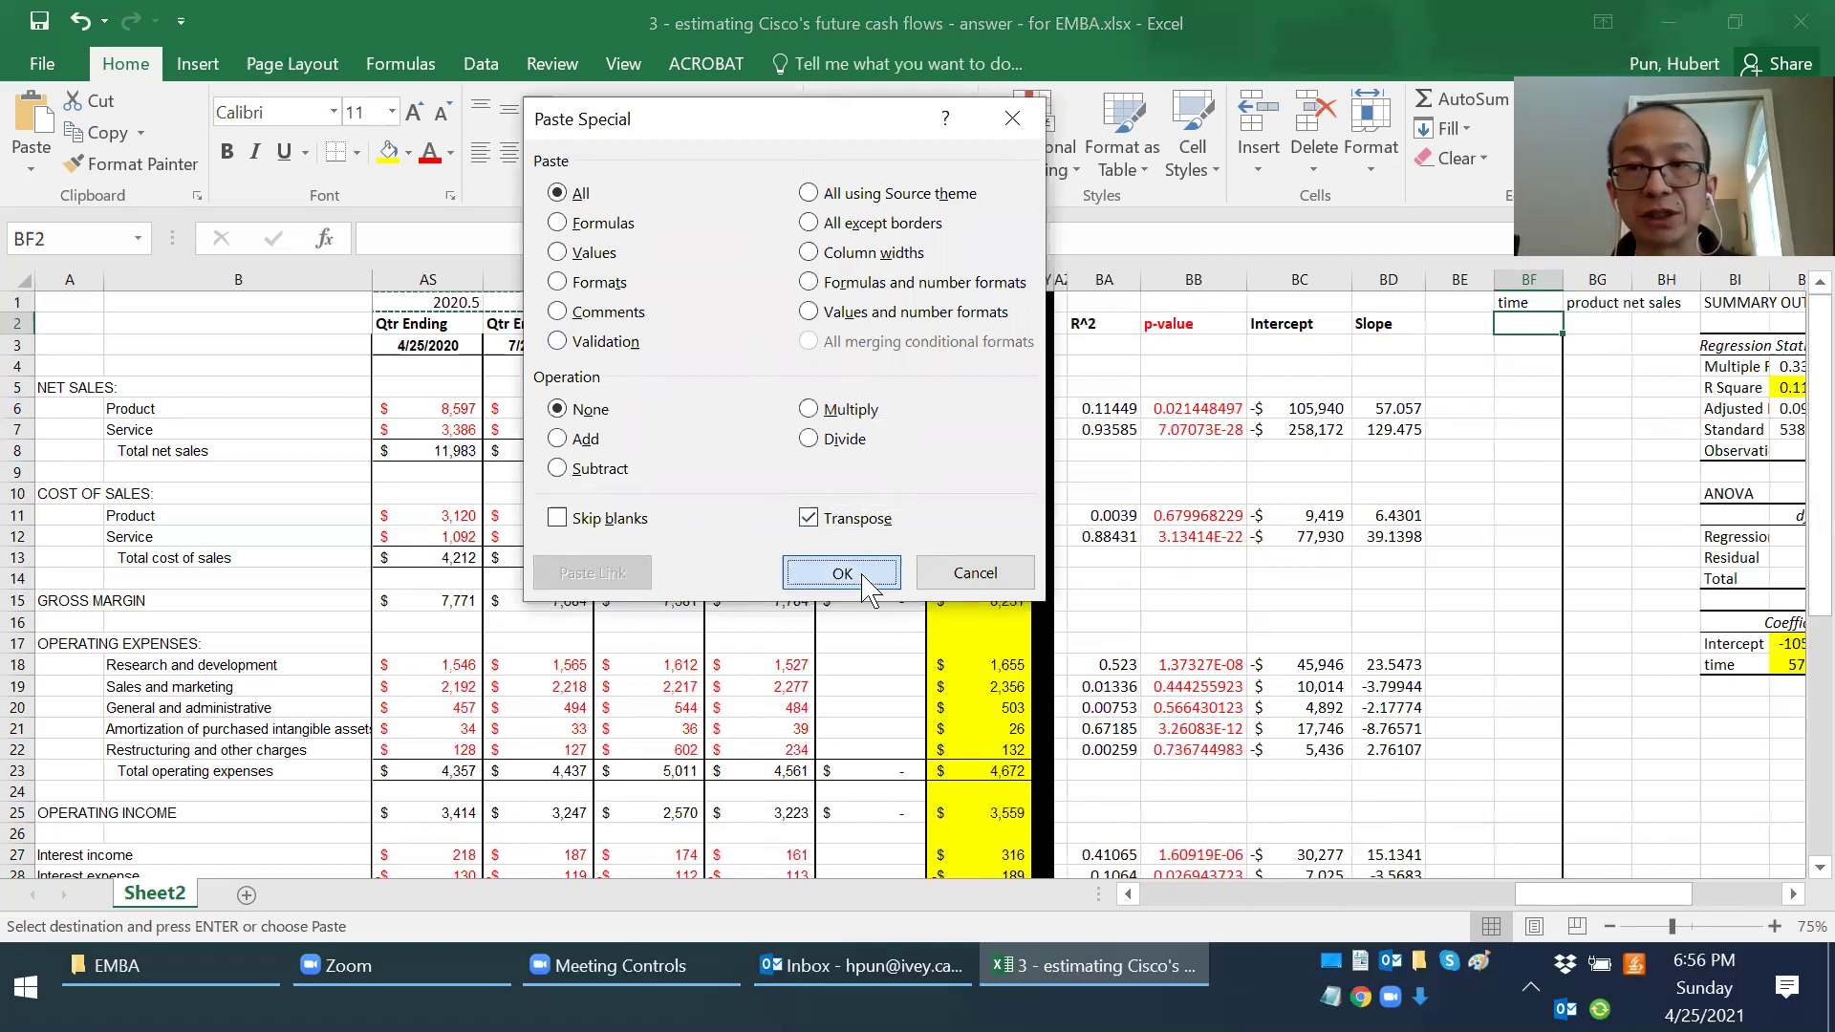
Step: Highlight the Product net sales row from A6 to AV6 with yellow fill
{"action": "left_click", "coordinate": [1612, 321]}
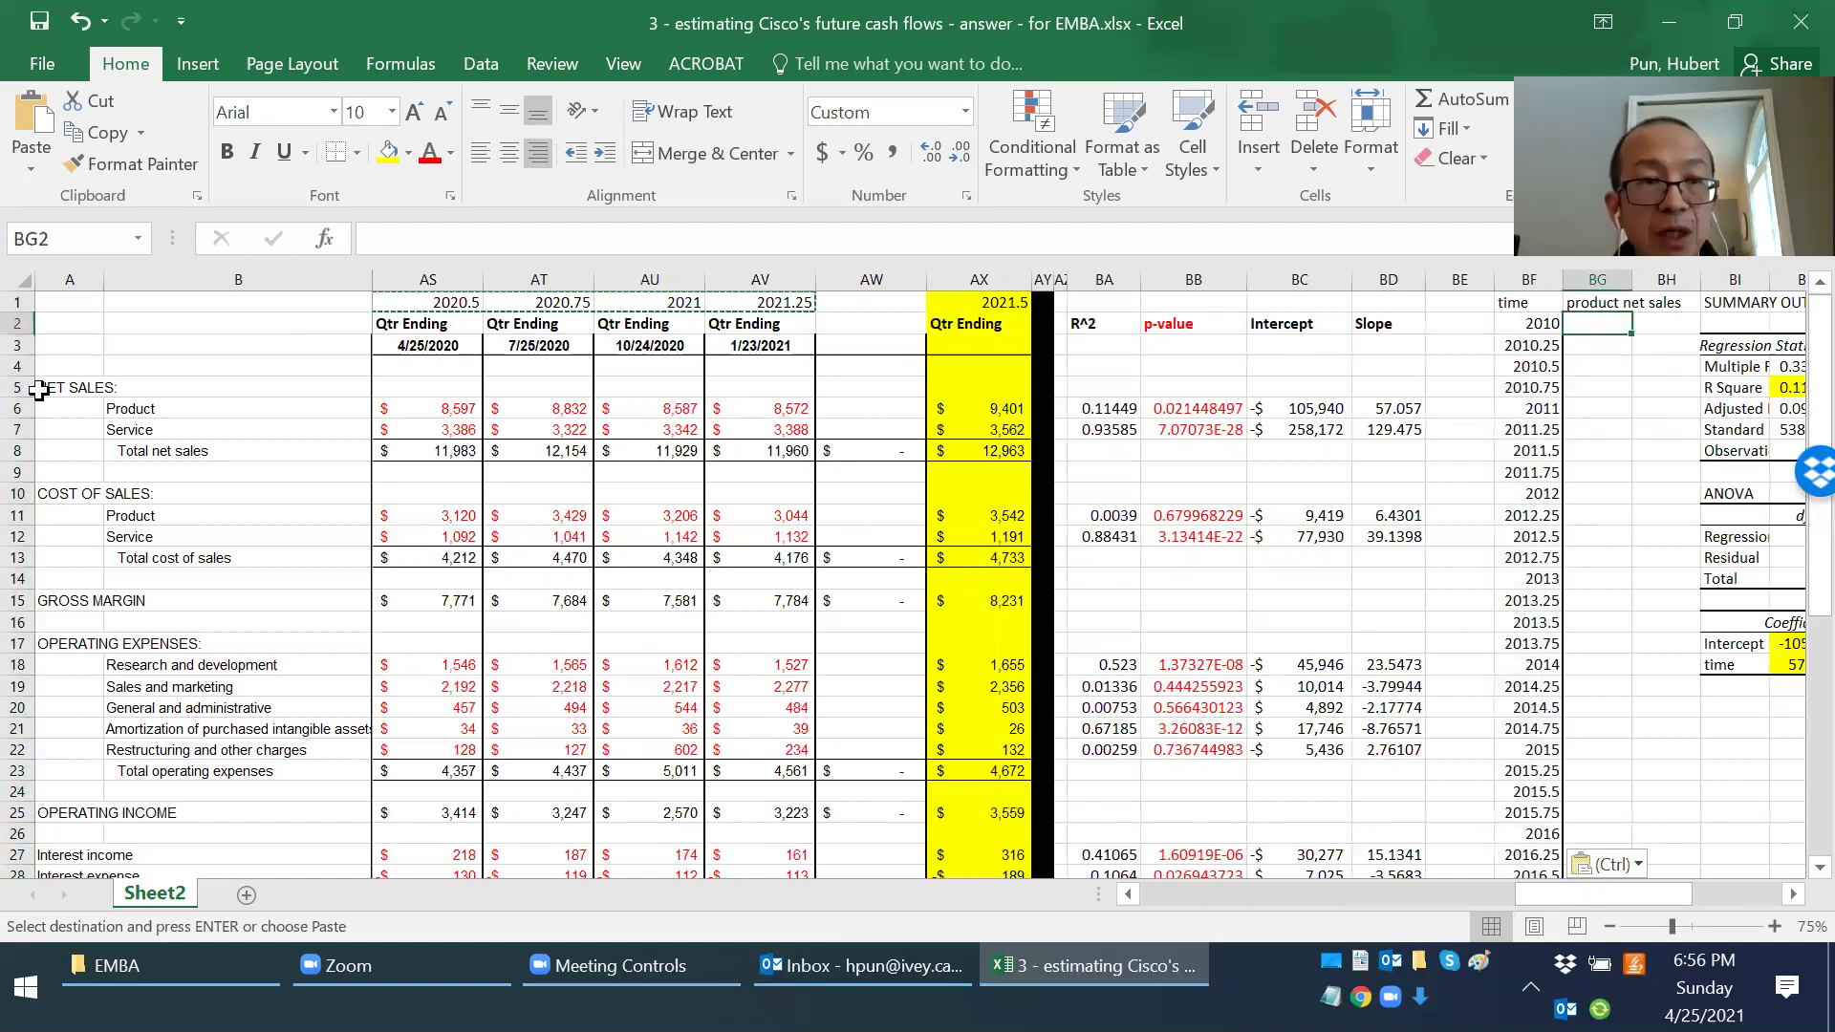
{"action": "left_click_drag", "start_coordinate": [93, 409], "coordinate": [1506, 408]}
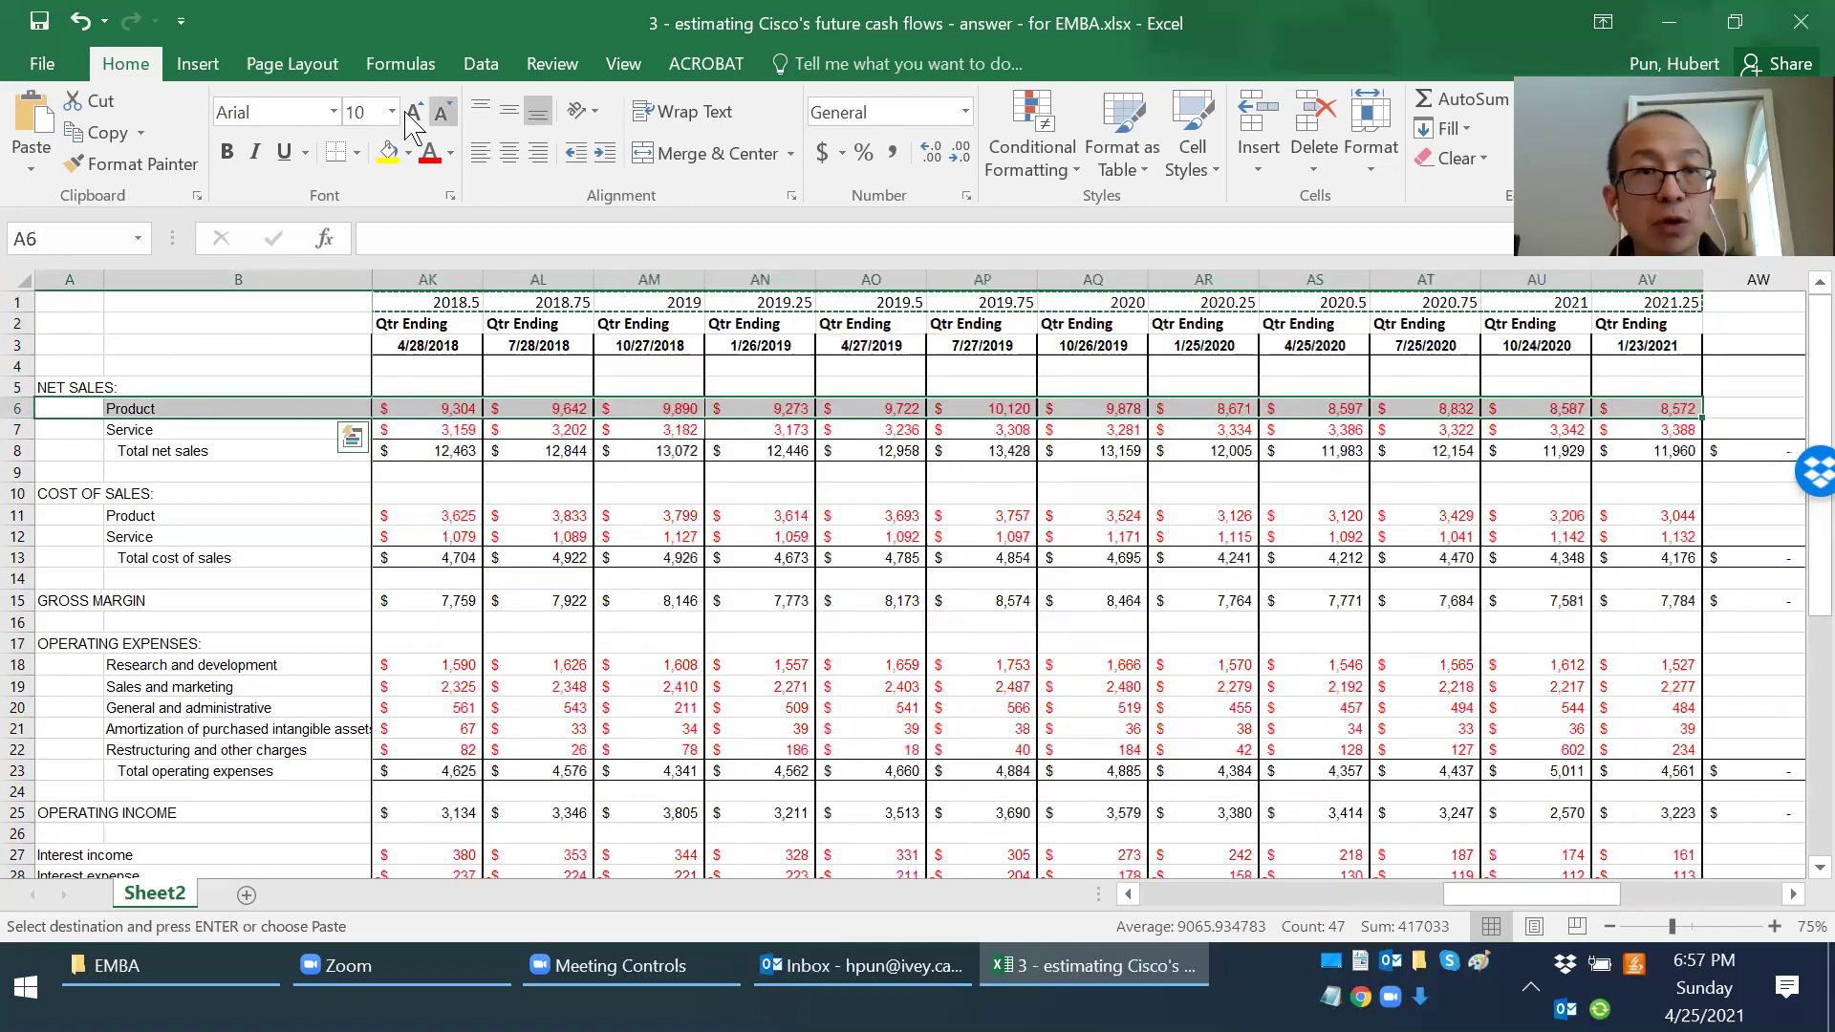
{"action": "left_click", "coordinate": [387, 153]}
Step: Copy the Product net sales figures in C6:AV6
{"action": "left_click", "coordinate": [411, 408]}
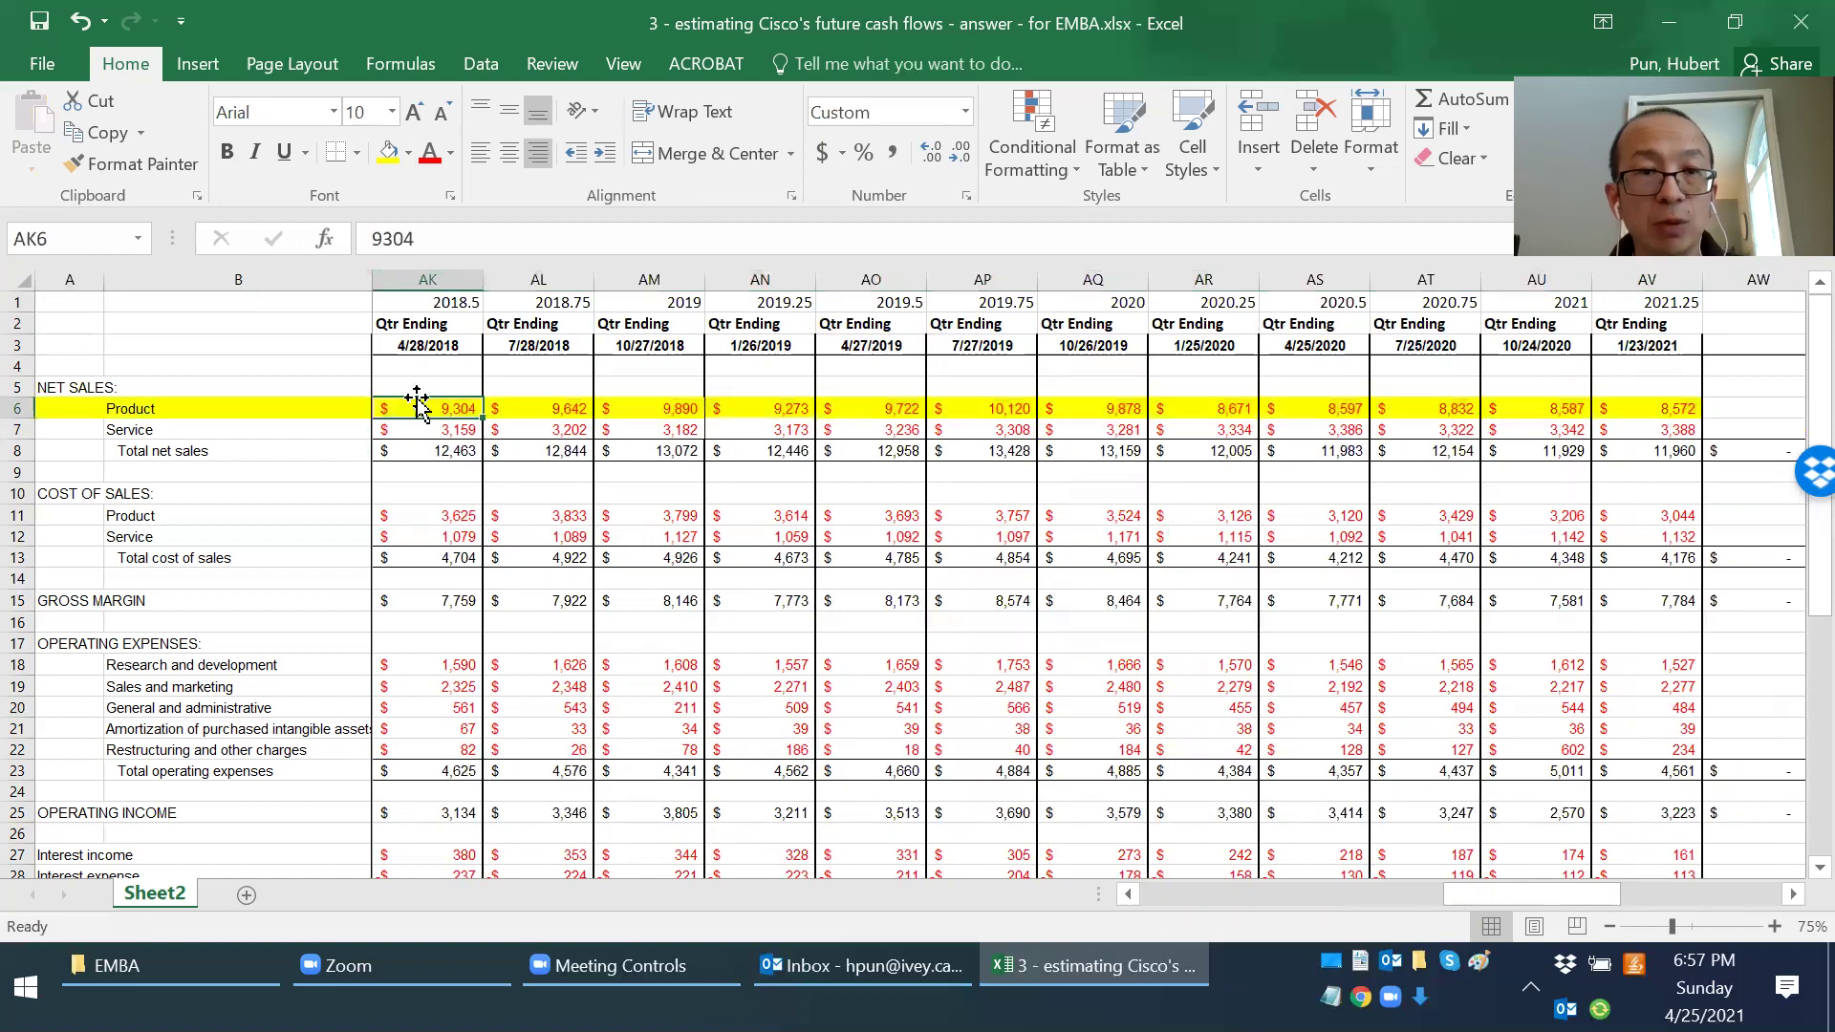
{"action": "key", "text": "ctrl+Left"}
{"action": "key", "text": "Right"}
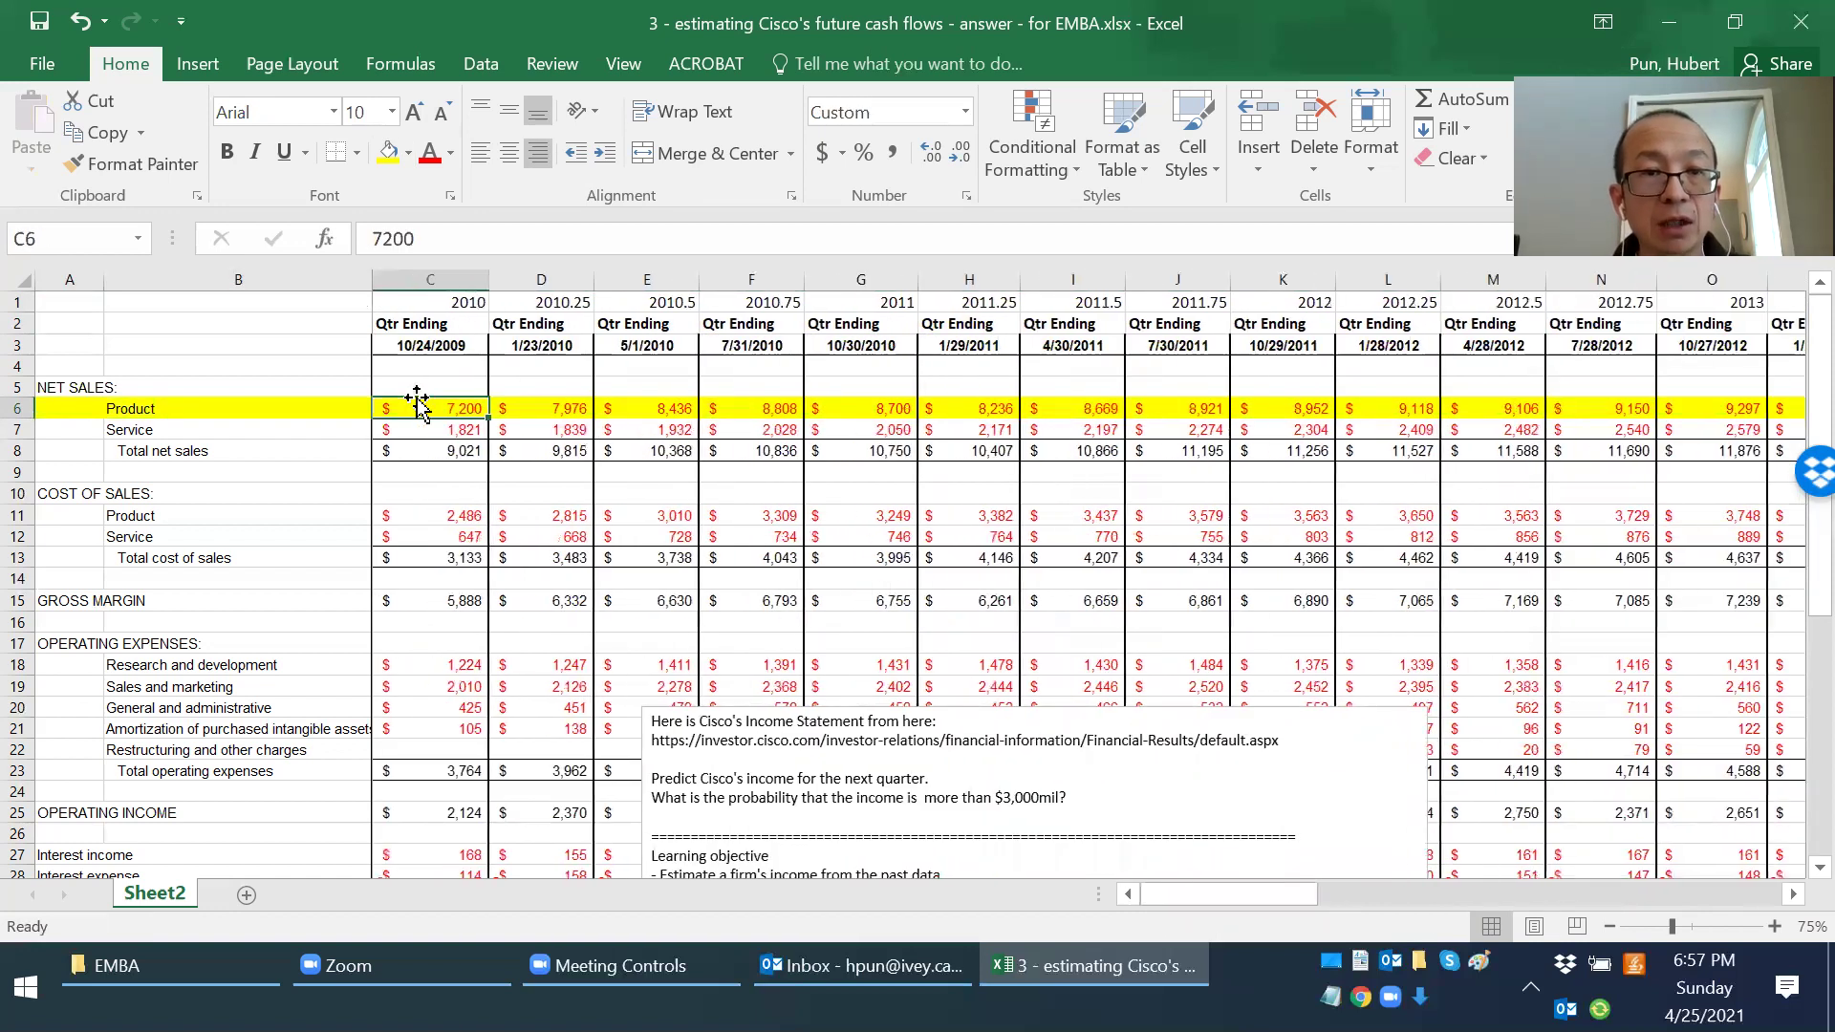
{"action": "key", "text": "ctrl+shift+Right"}
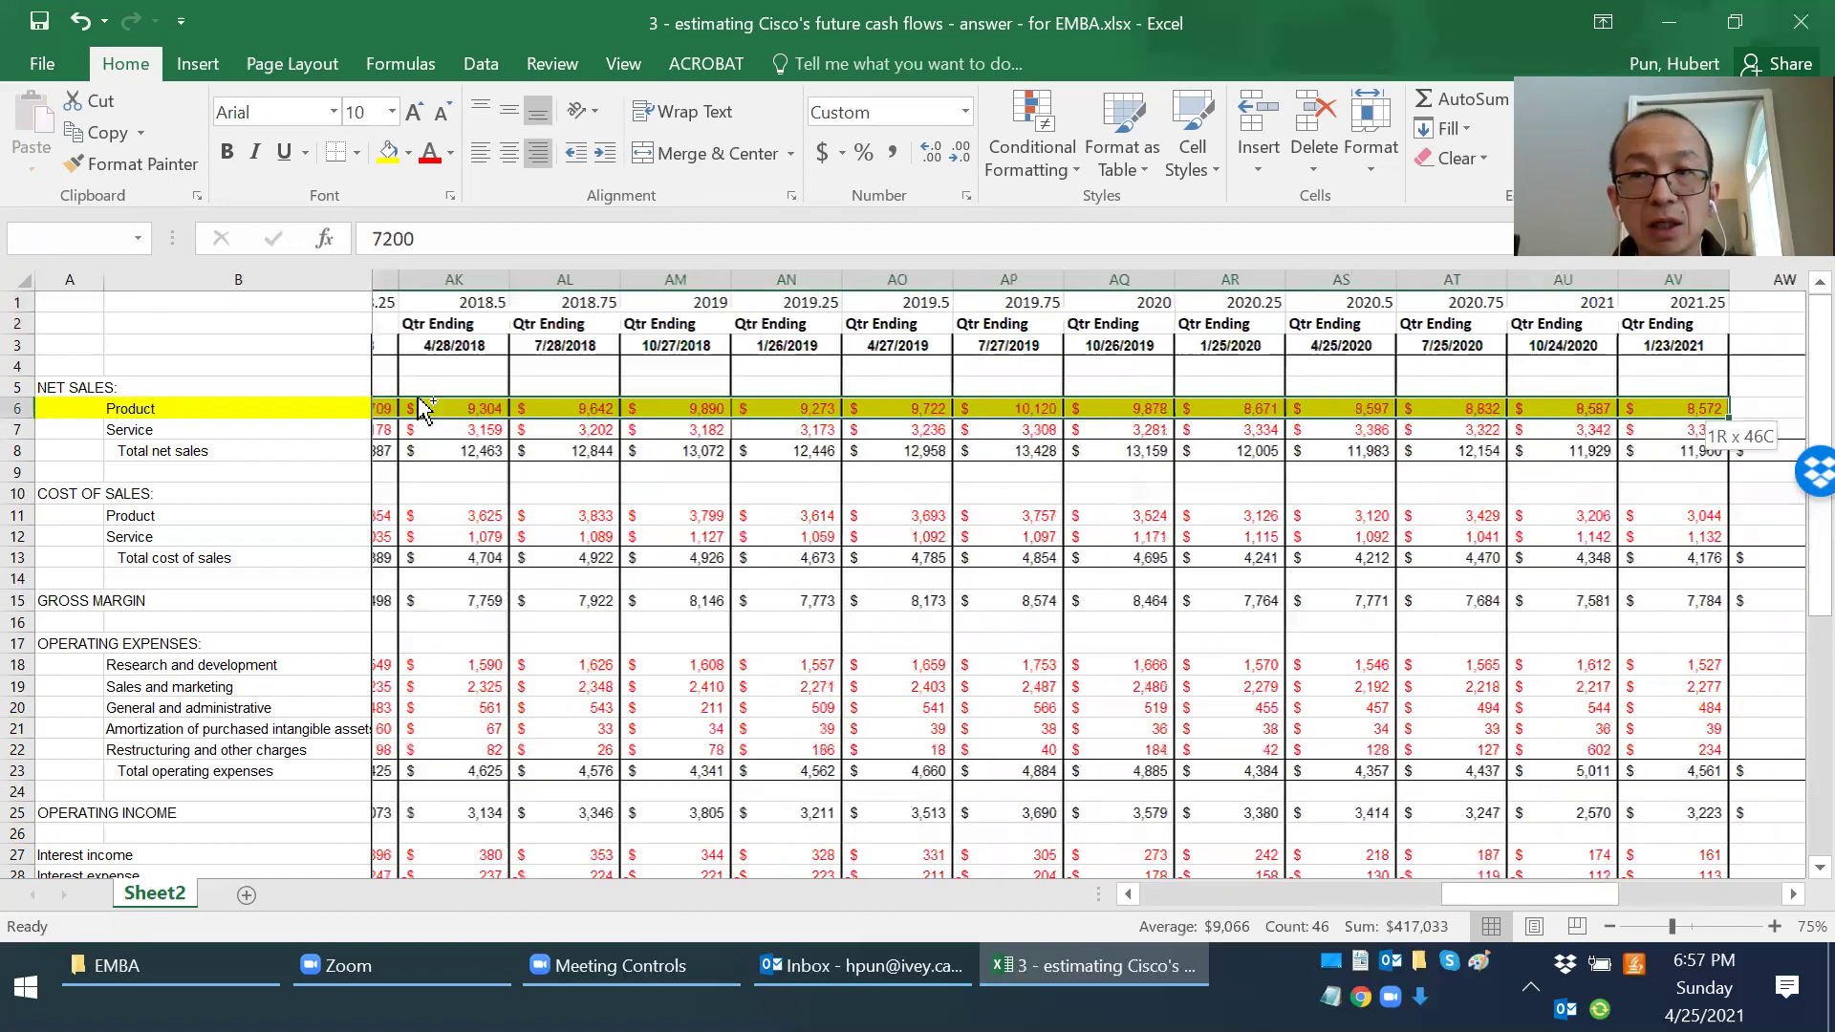
{"action": "key", "text": "ctrl+c"}
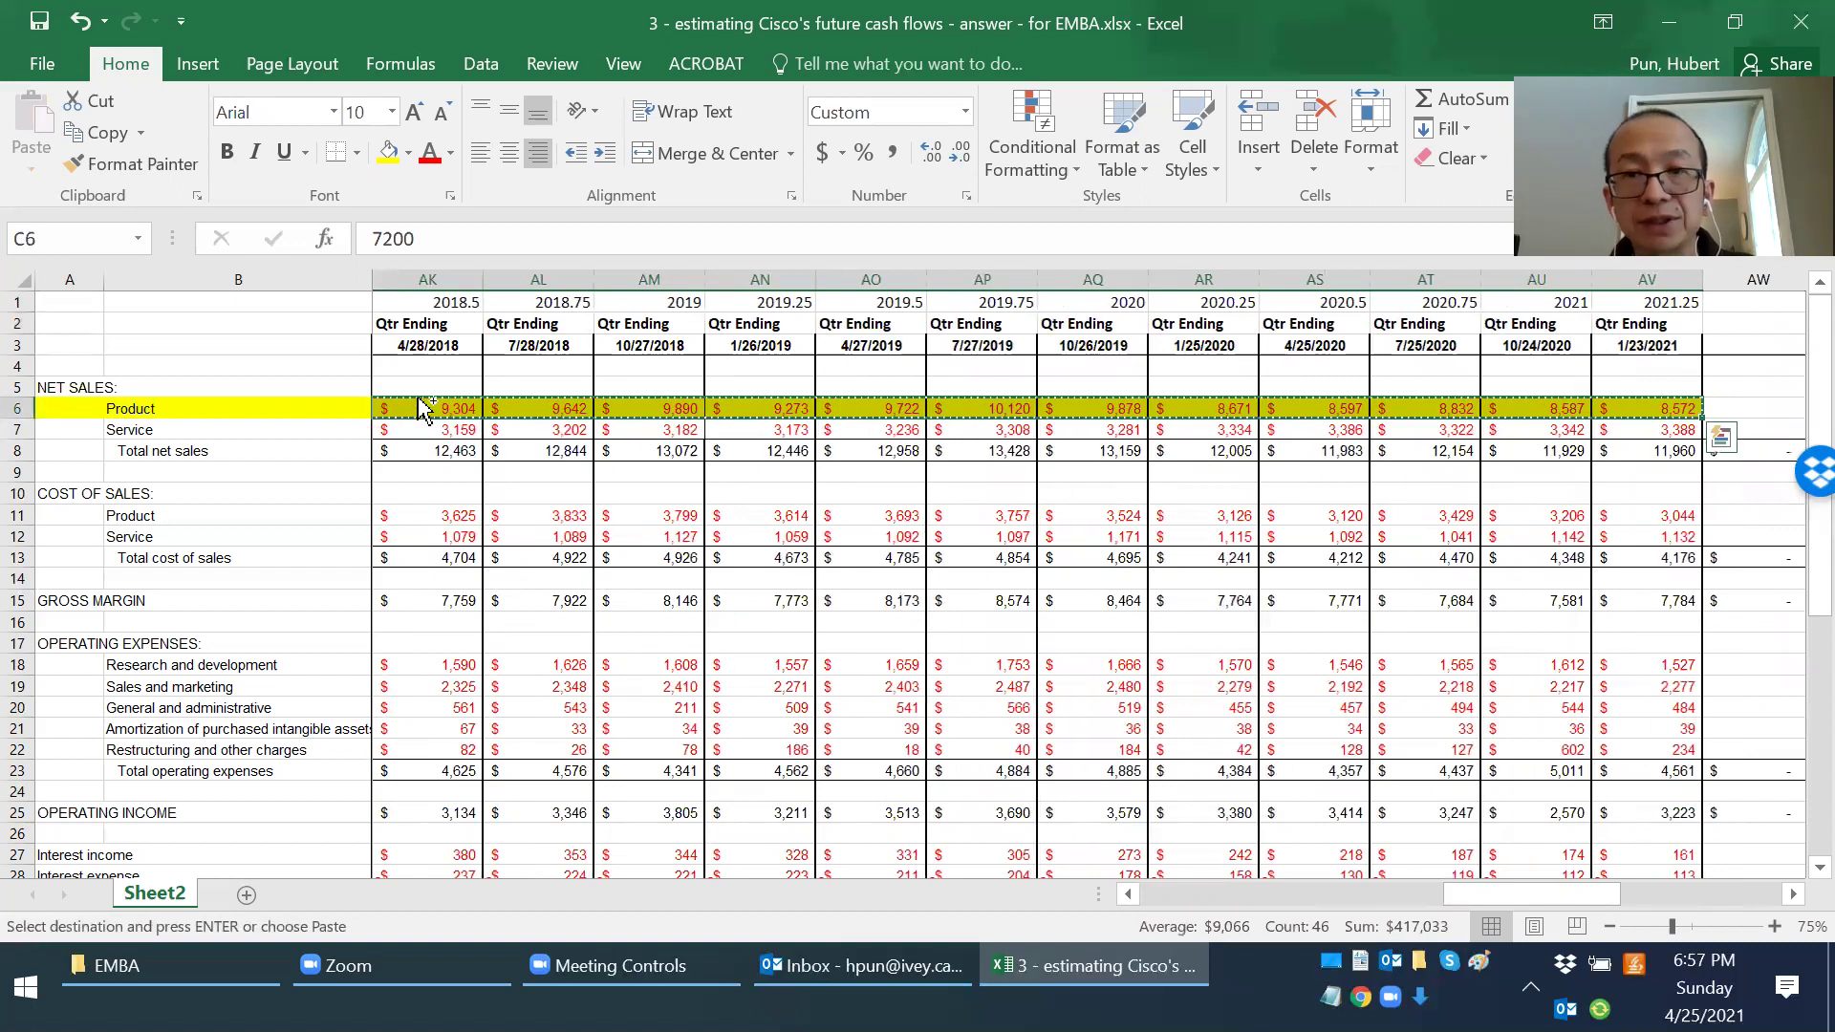
Step: Paste the copied Product figures transposed as a column starting at BG2, under the product net sales header
{"action": "key", "text": "ctrl+Right"}
{"action": "key", "text": "Right"}
{"action": "key", "text": "Right"}
{"action": "key", "text": "Right"}
{"action": "key", "text": "Right"}
{"action": "key", "text": "Right"}
{"action": "key", "text": "Right"}
{"action": "key", "text": "Right"}
{"action": "key", "text": "Right"}
{"action": "key", "text": "Right"}
{"action": "key", "text": "Right"}
{"action": "key", "text": "Right"}
{"action": "key", "text": "Right"}
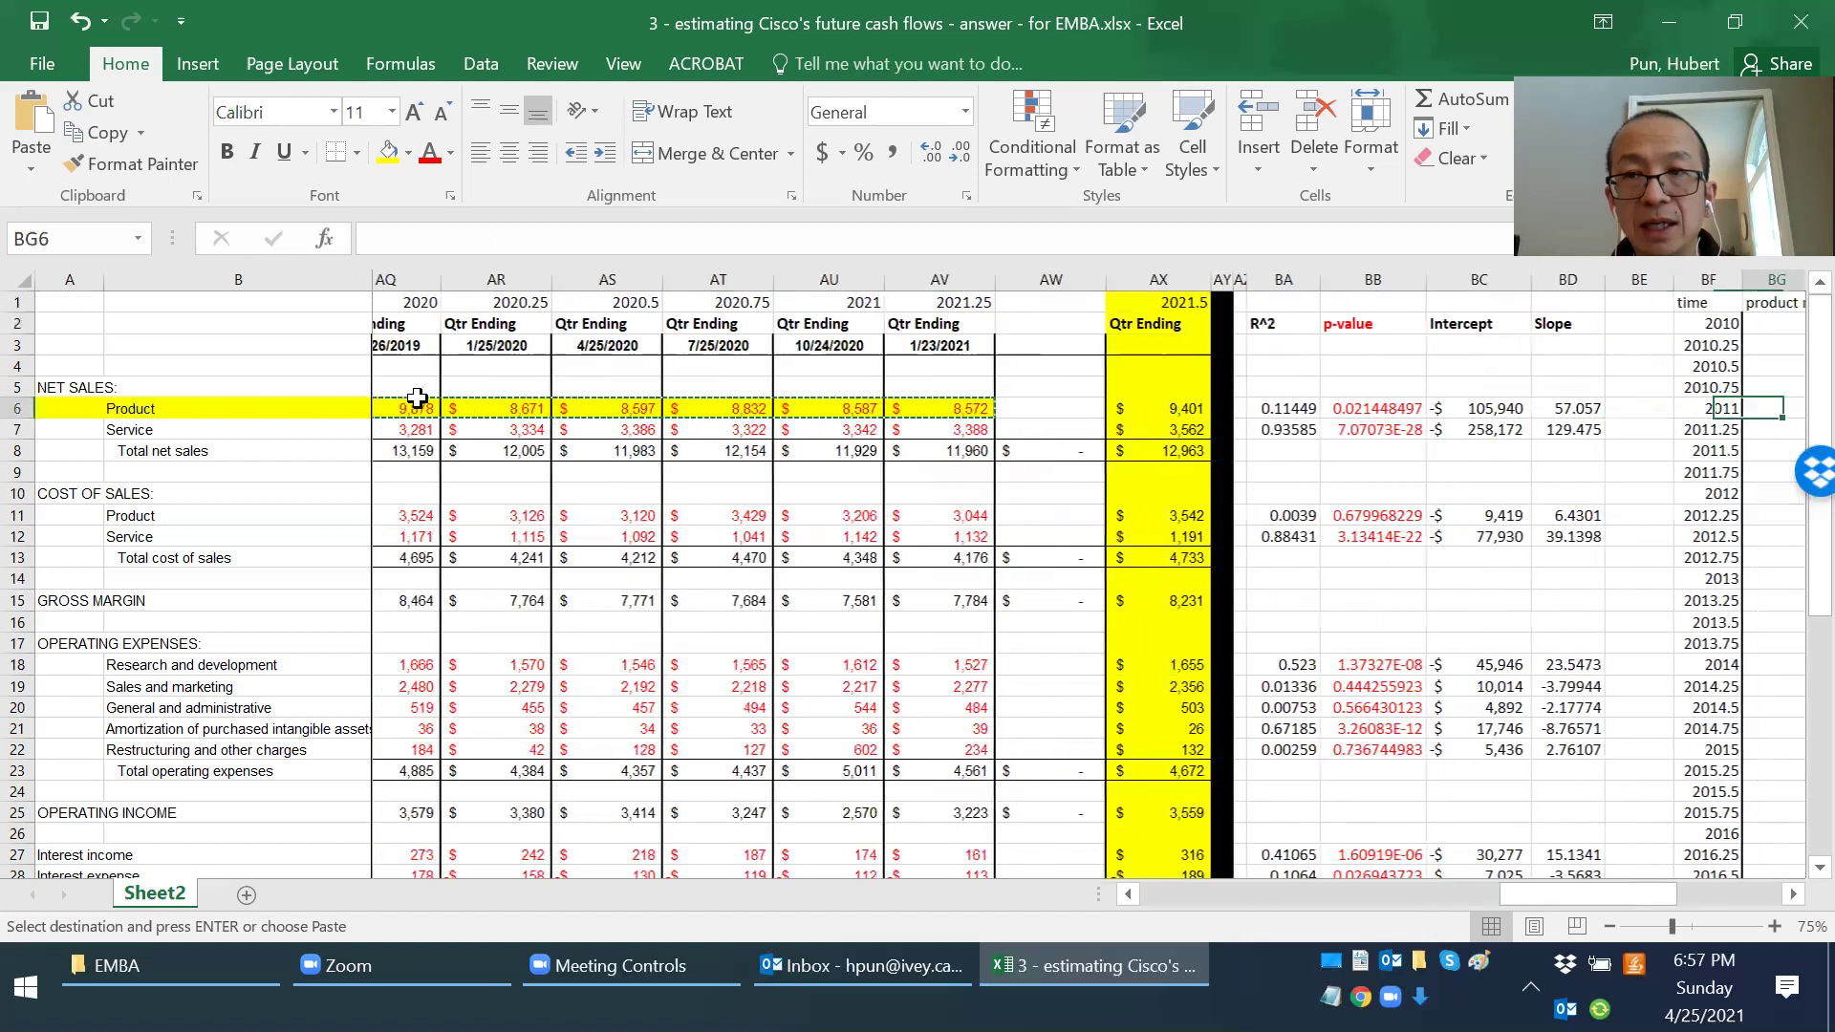
{"action": "key", "text": "Left"}
{"action": "key", "text": "Left"}
{"action": "key", "text": "ctrl+Up"}
{"action": "key", "text": "Down"}
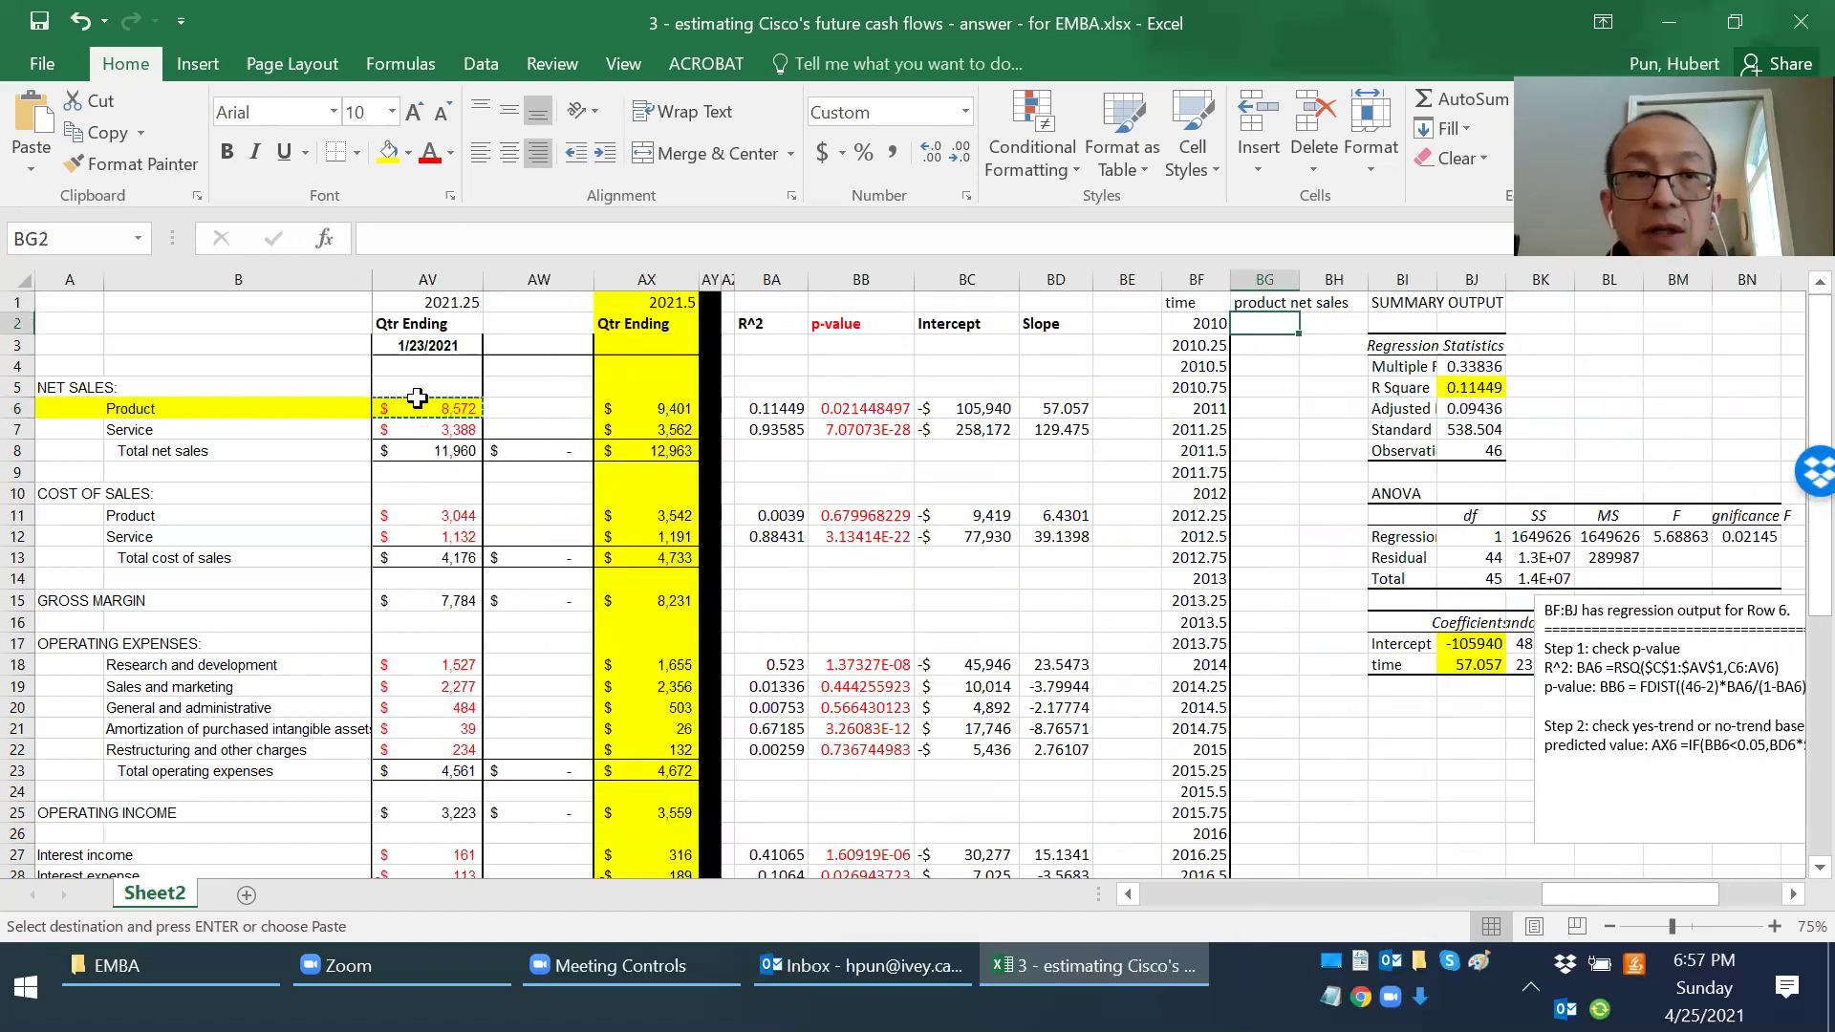
{"action": "left_click", "coordinate": [31, 168]}
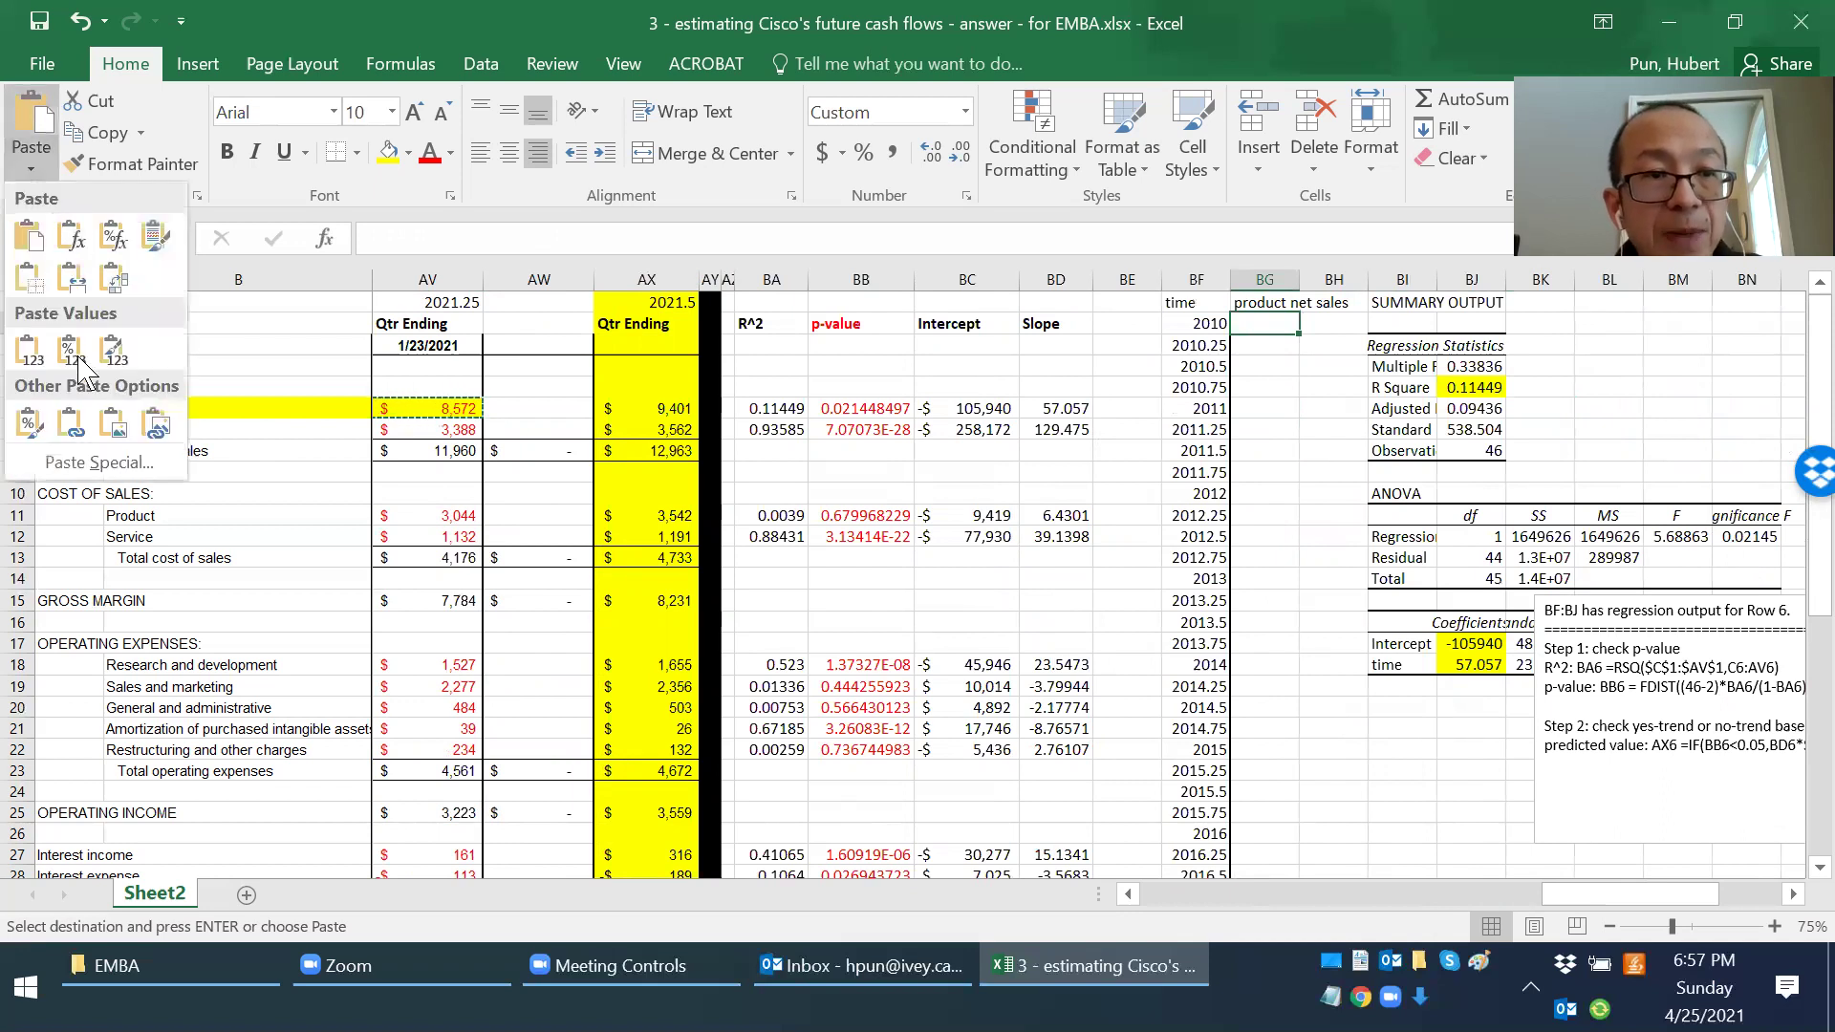
{"action": "left_click", "coordinate": [84, 465]}
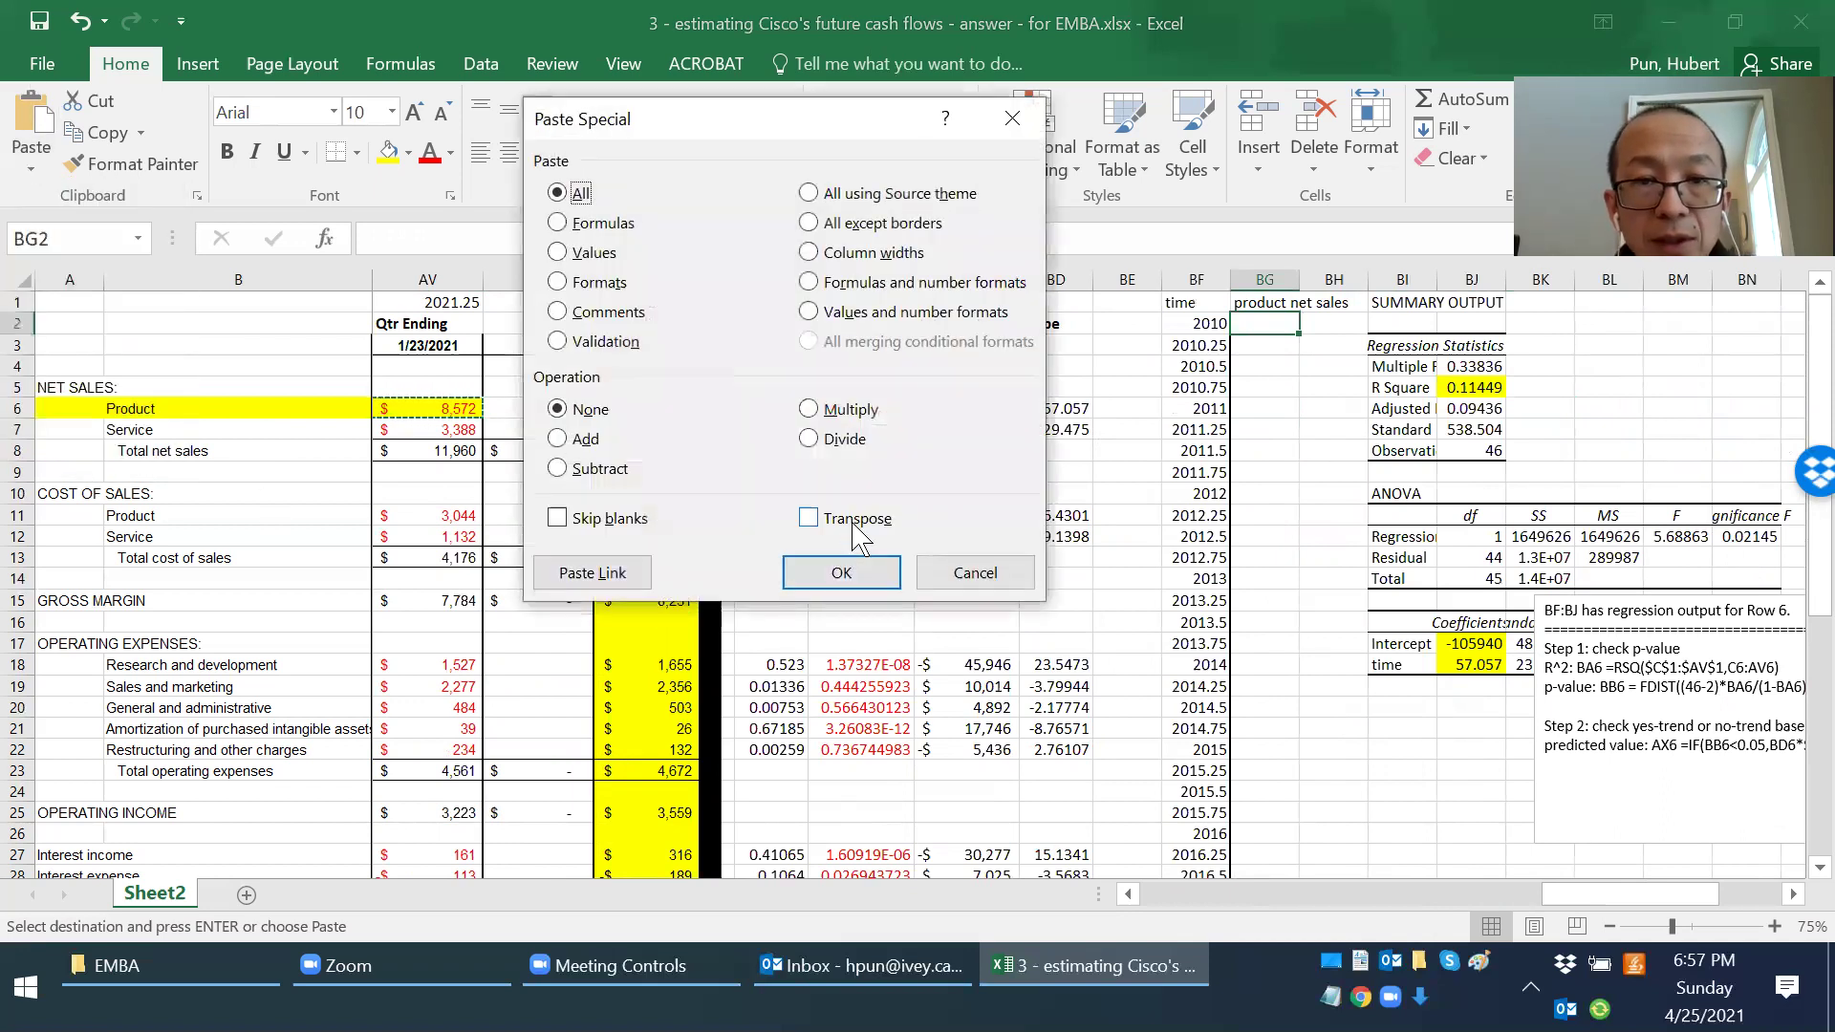
{"action": "left_click", "coordinate": [809, 518]}
{"action": "left_click", "coordinate": [841, 571]}
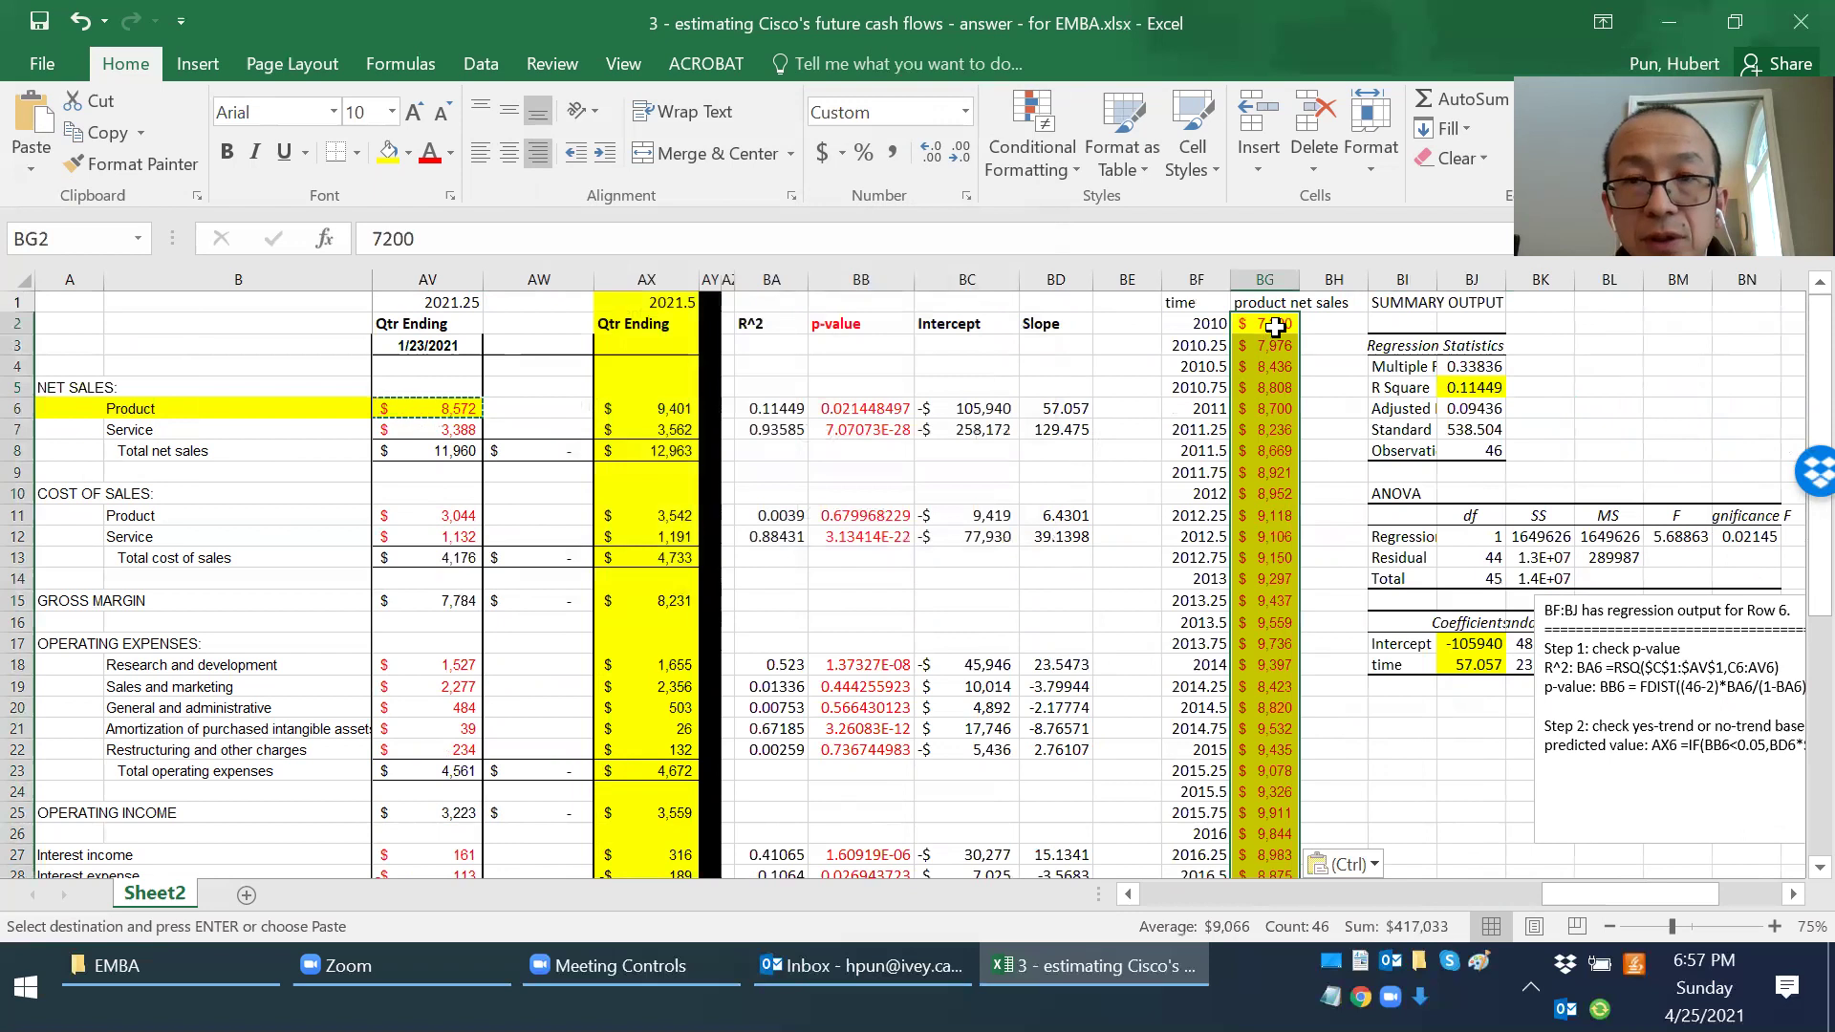
Step: Open the Regression tool from the Data Analysis tools
{"action": "key", "text": "Up"}
{"action": "key", "text": "Right"}
{"action": "key", "text": "Right"}
{"action": "key", "text": "Right"}
{"action": "key", "text": "Right"}
{"action": "key", "text": "Right"}
{"action": "key", "text": "Right"}
{"action": "key", "text": "Right"}
{"action": "key", "text": "Right"}
{"action": "key", "text": "Right"}
{"action": "key", "text": "Right"}
{"action": "key", "text": "Right"}
{"action": "key", "text": "Right"}
{"action": "key", "text": "Right"}
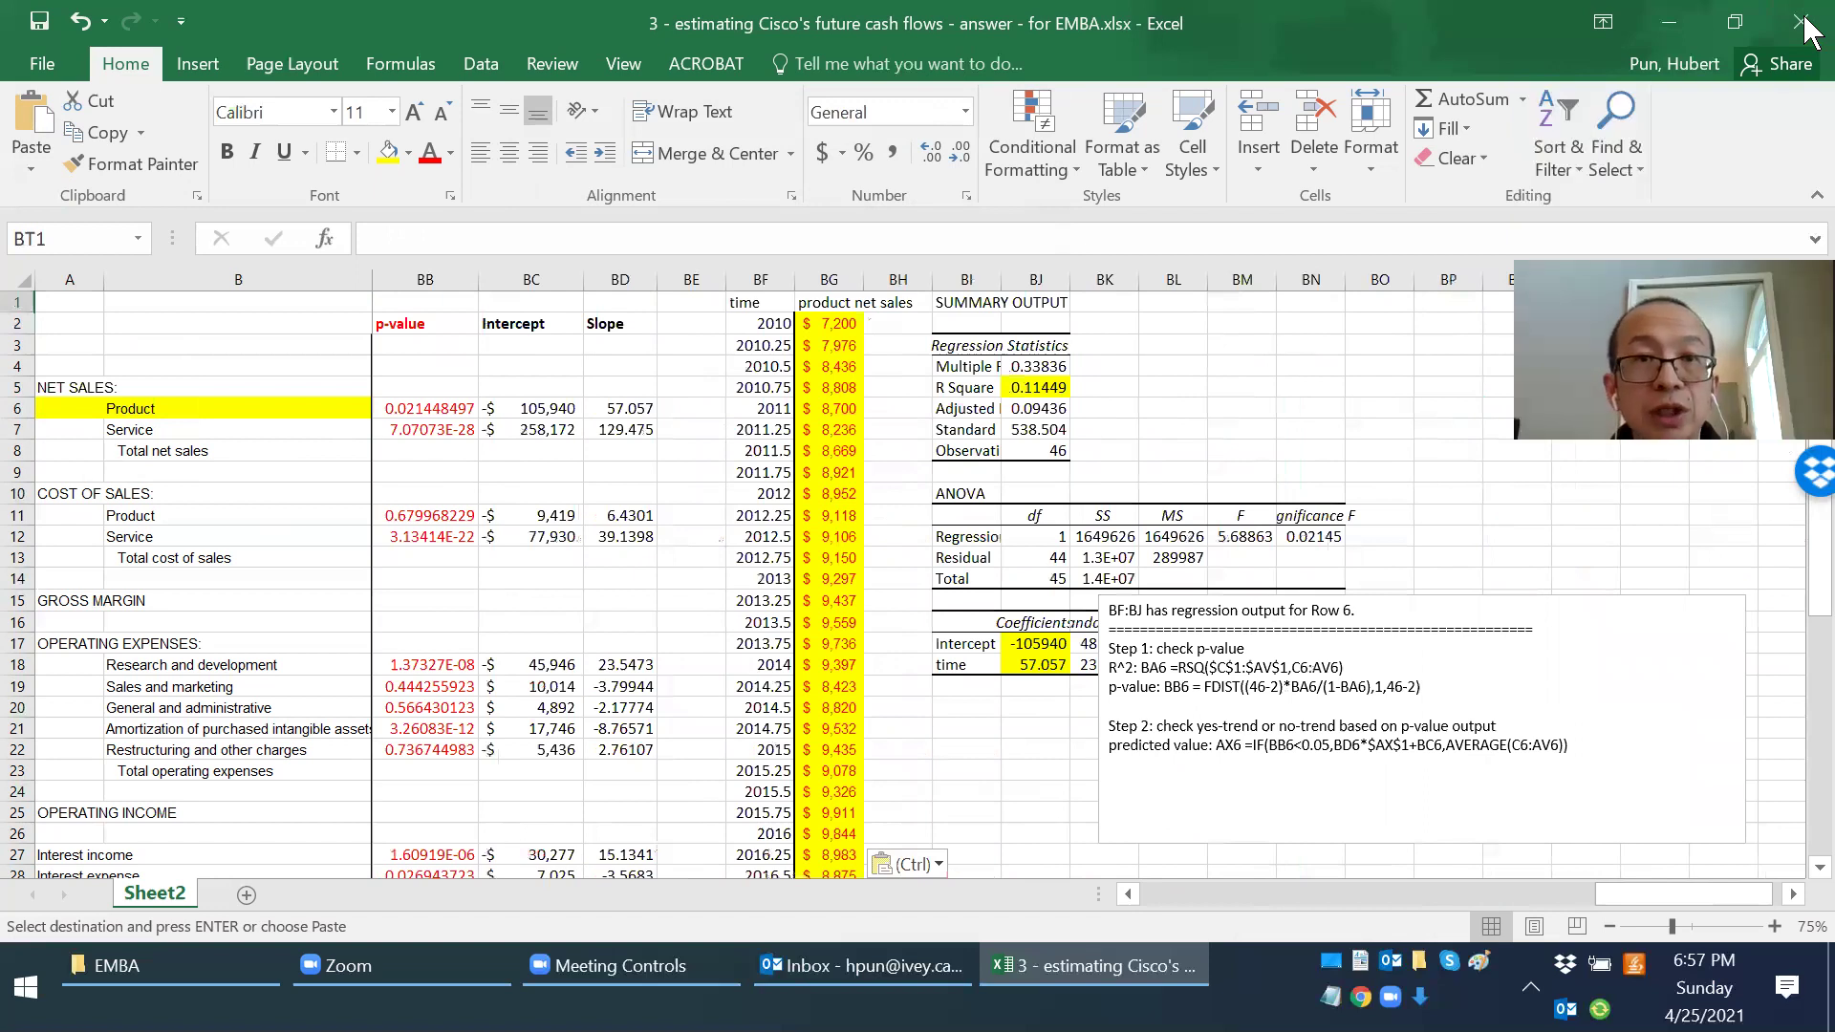
{"action": "left_click", "coordinate": [483, 64]}
{"action": "left_click", "coordinate": [1584, 95]}
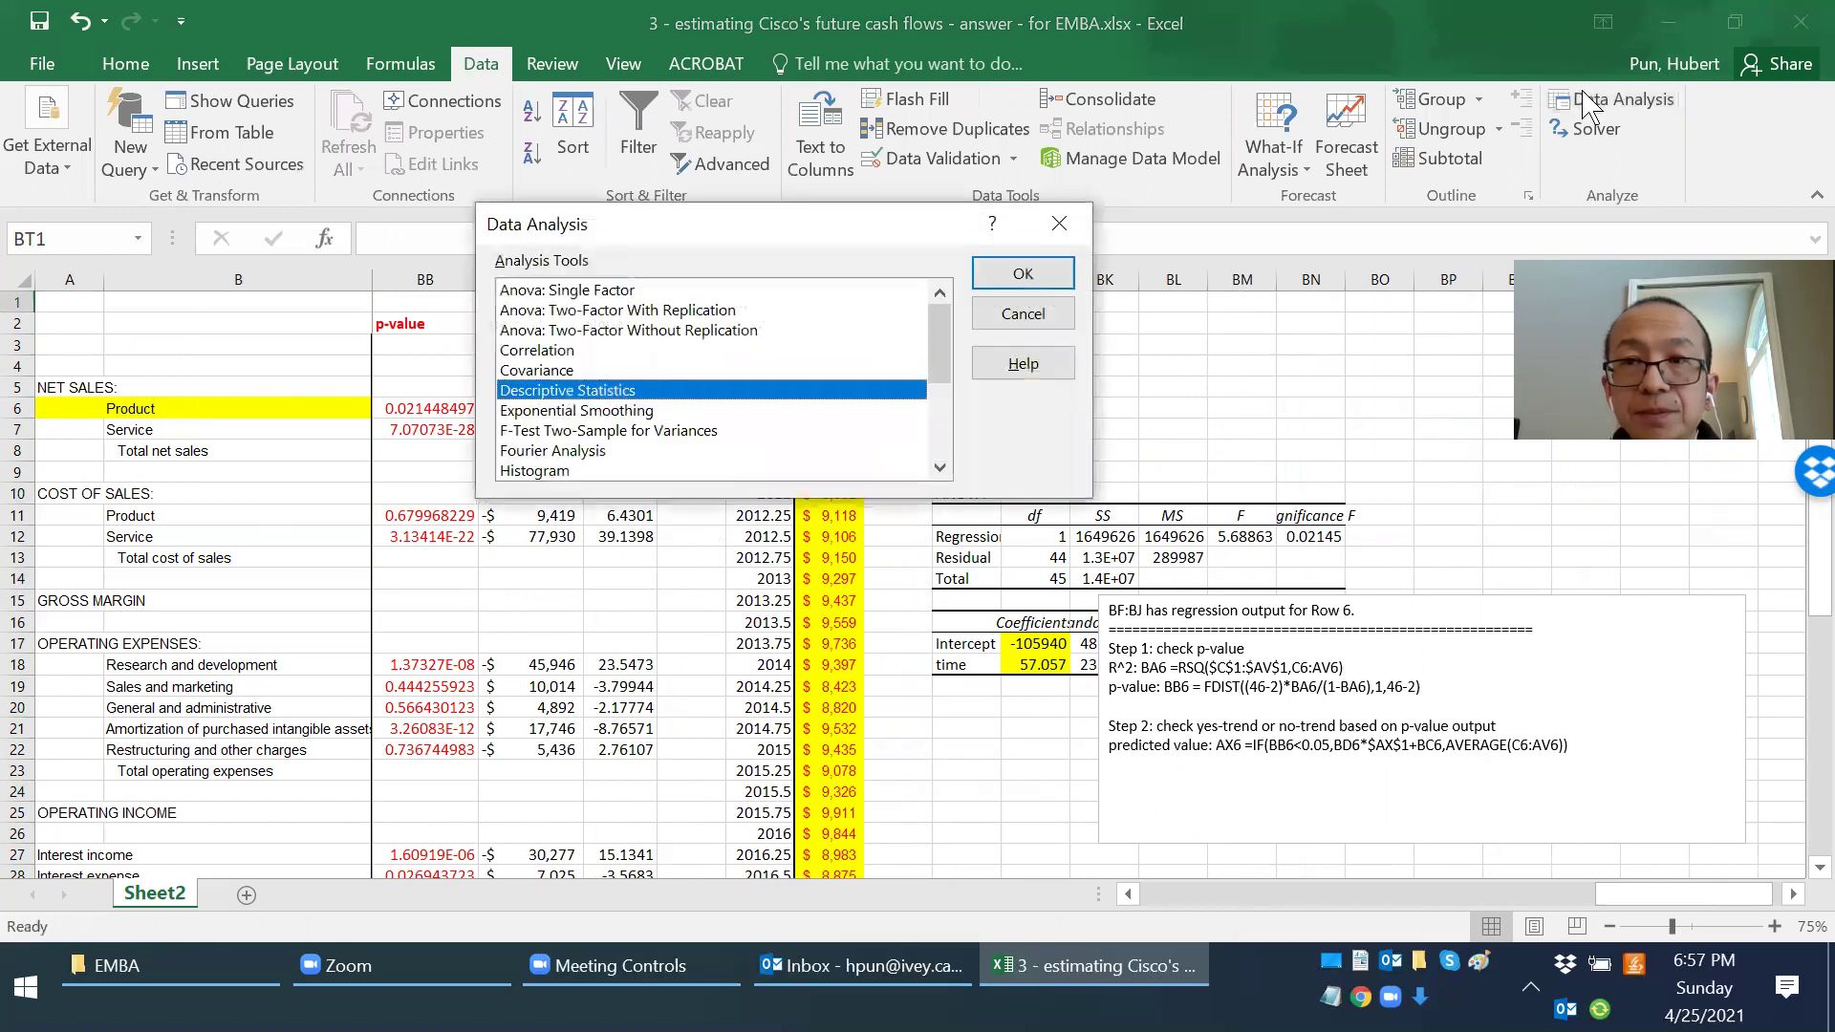
{"action": "scroll", "coordinate": [917, 445], "scroll_direction": "down", "scroll_amount": 3}
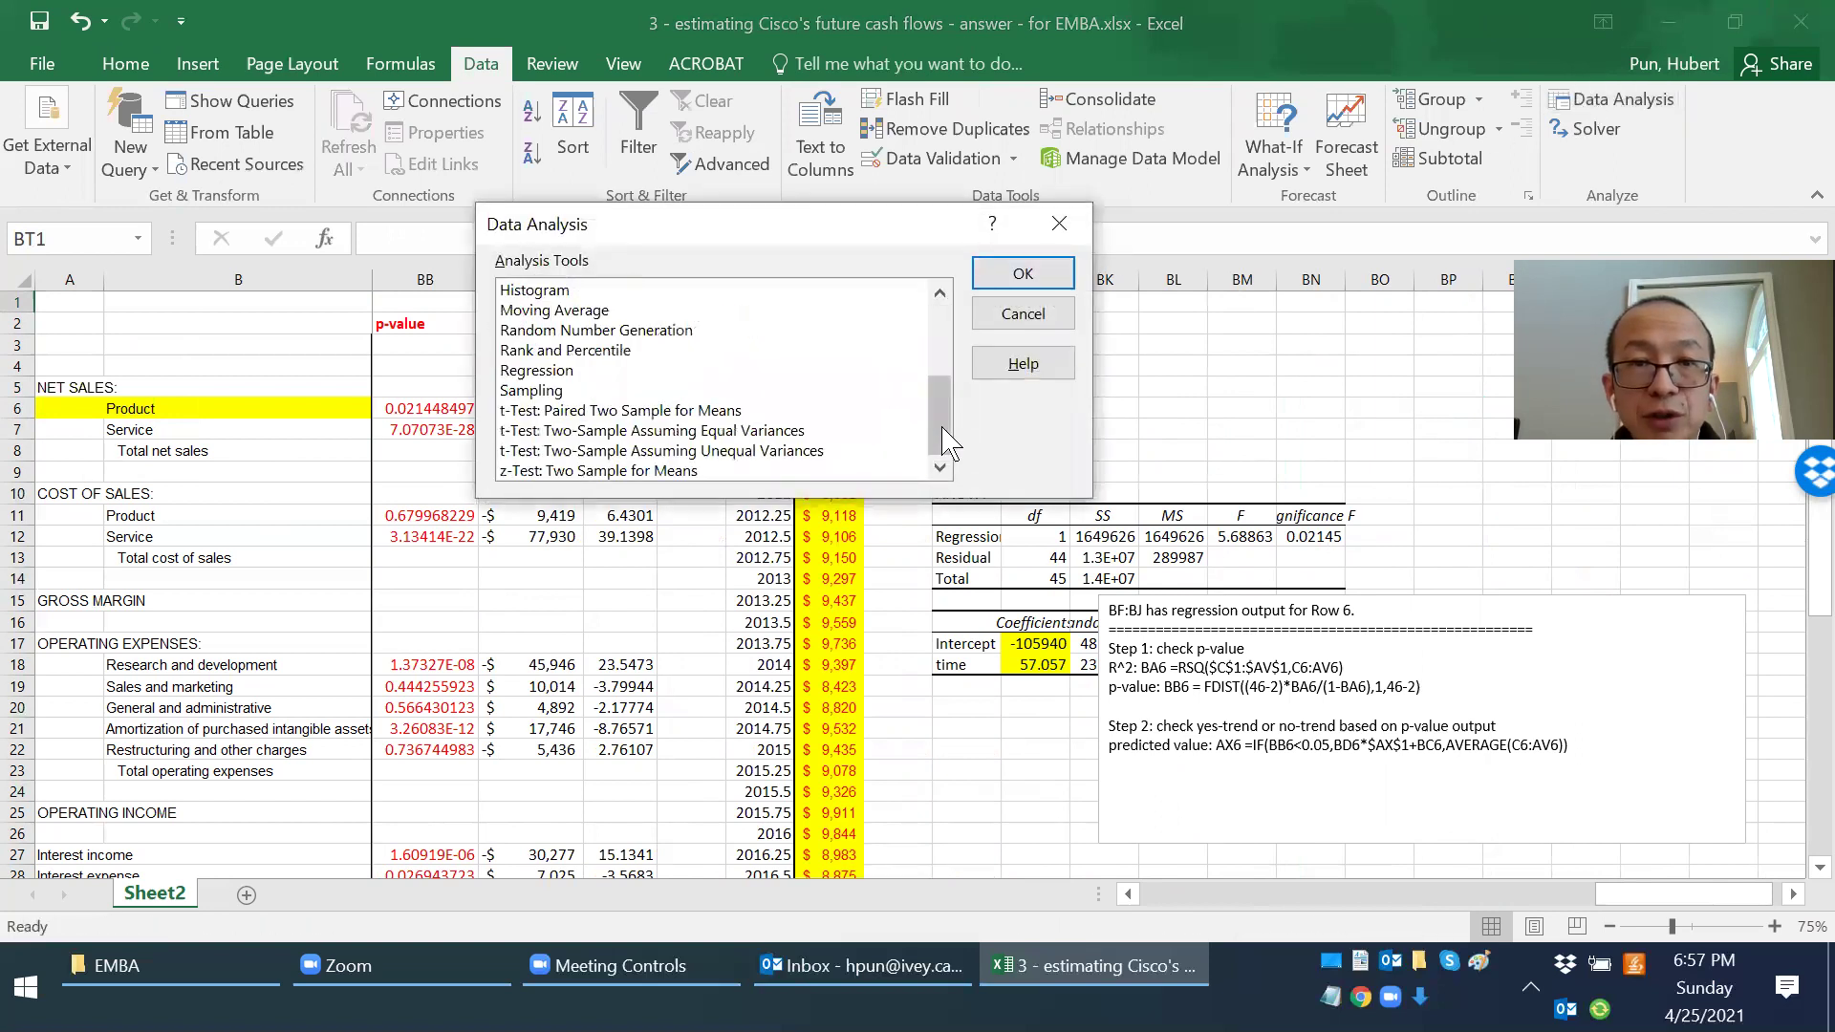
{"action": "left_click", "coordinate": [571, 371]}
{"action": "left_click", "coordinate": [1022, 273]}
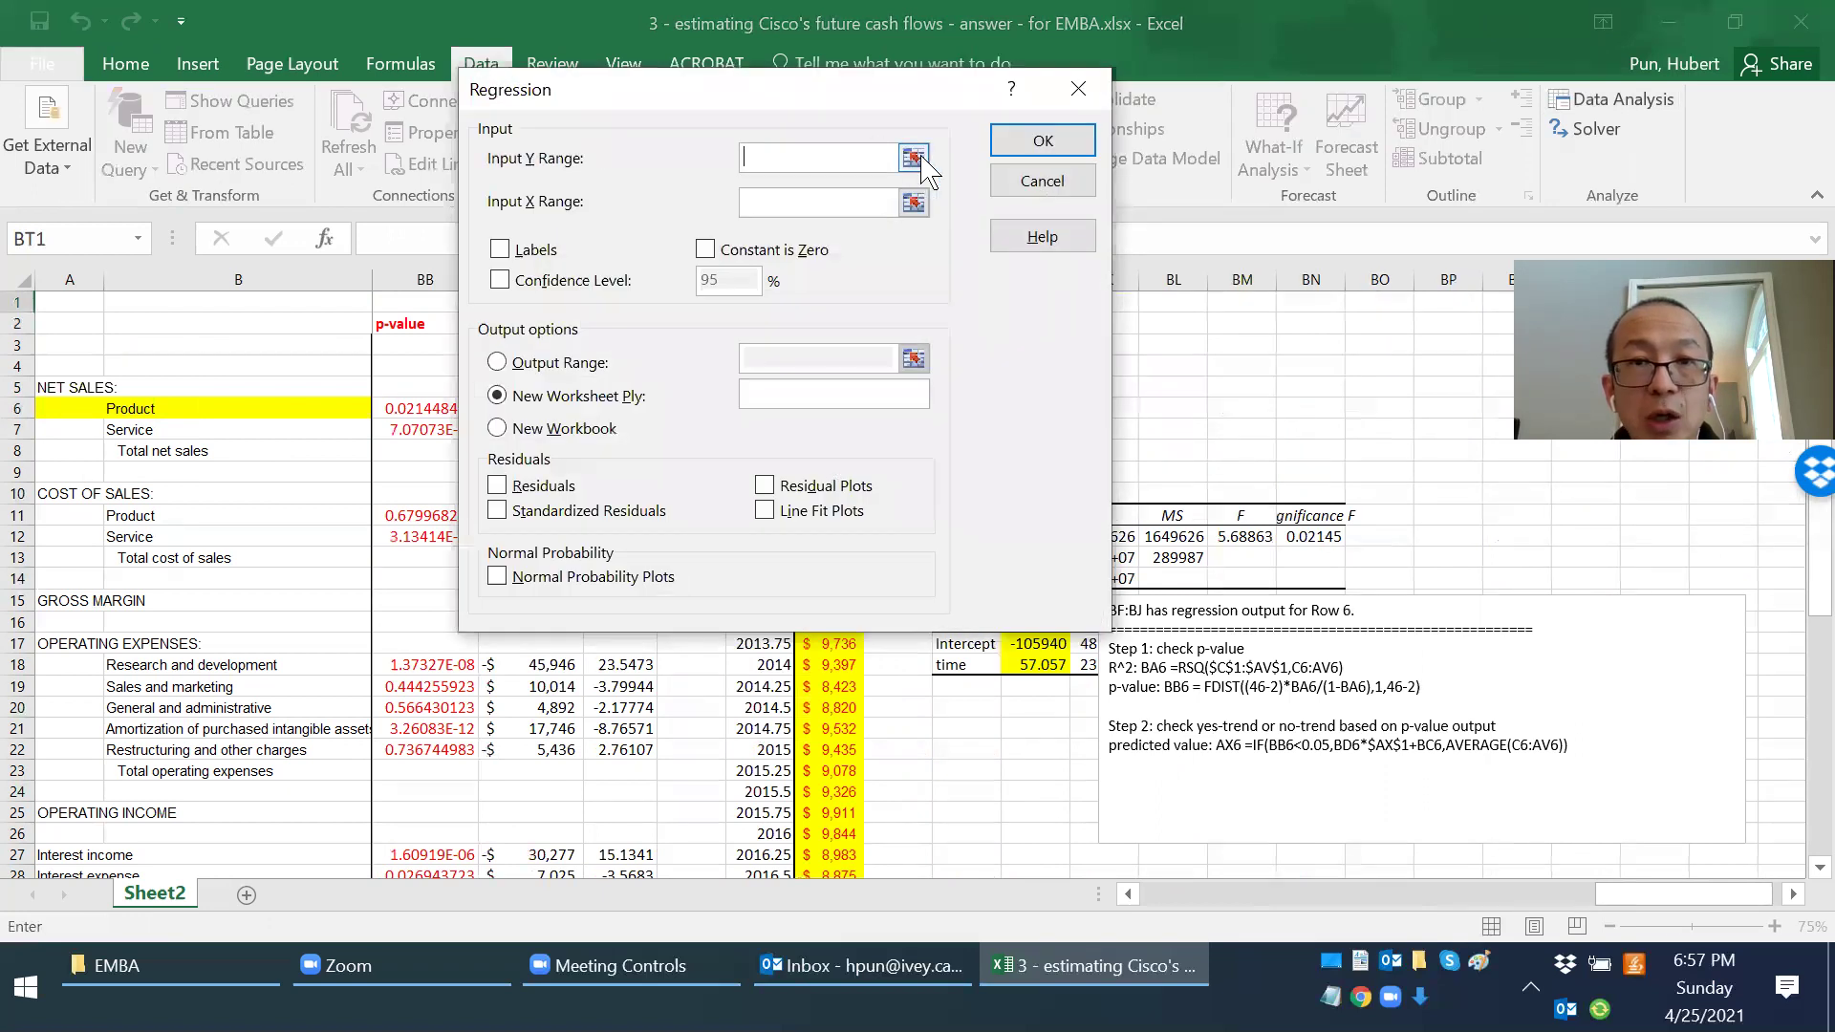
Step: Set the regression's Input Y Range to $BG$1:$BG$47 and its Input X Range to $BF$1:$BF$47
{"action": "left_click", "coordinate": [915, 158]}
{"action": "left_click", "coordinate": [832, 301]}
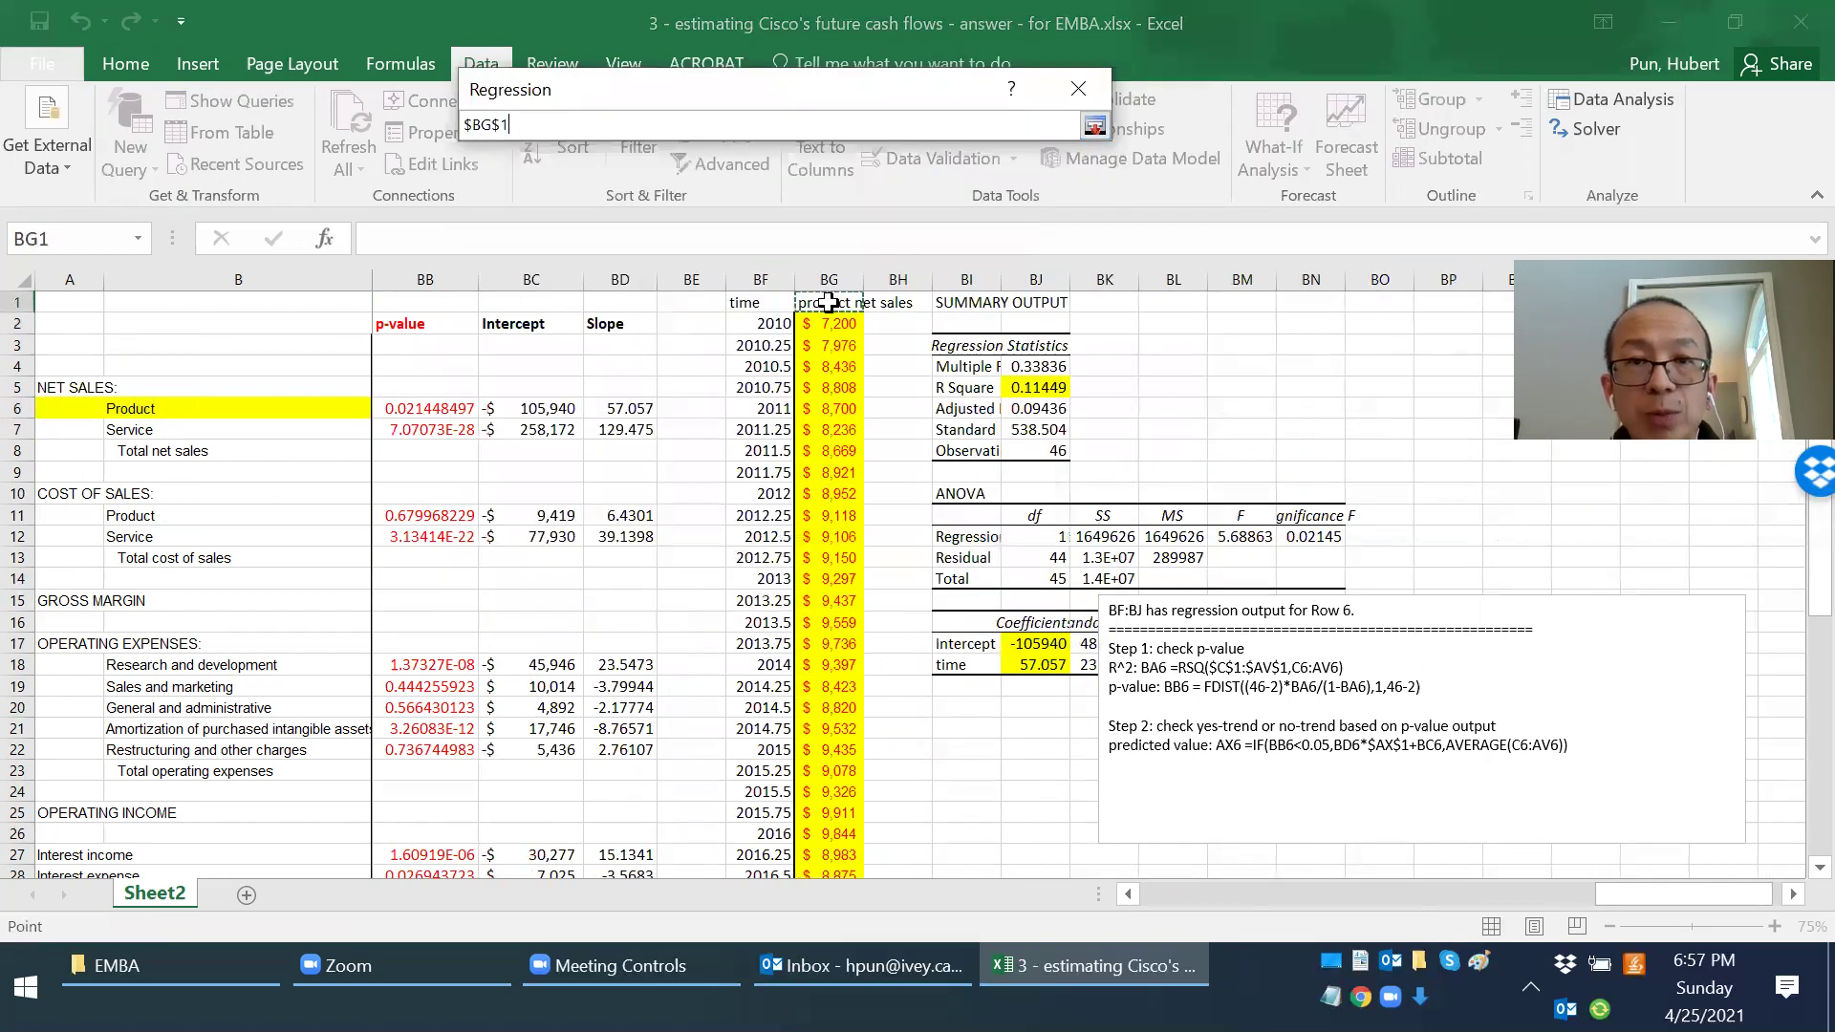
{"action": "left_click_drag", "start_coordinate": [831, 301], "coordinate": [830, 850]}
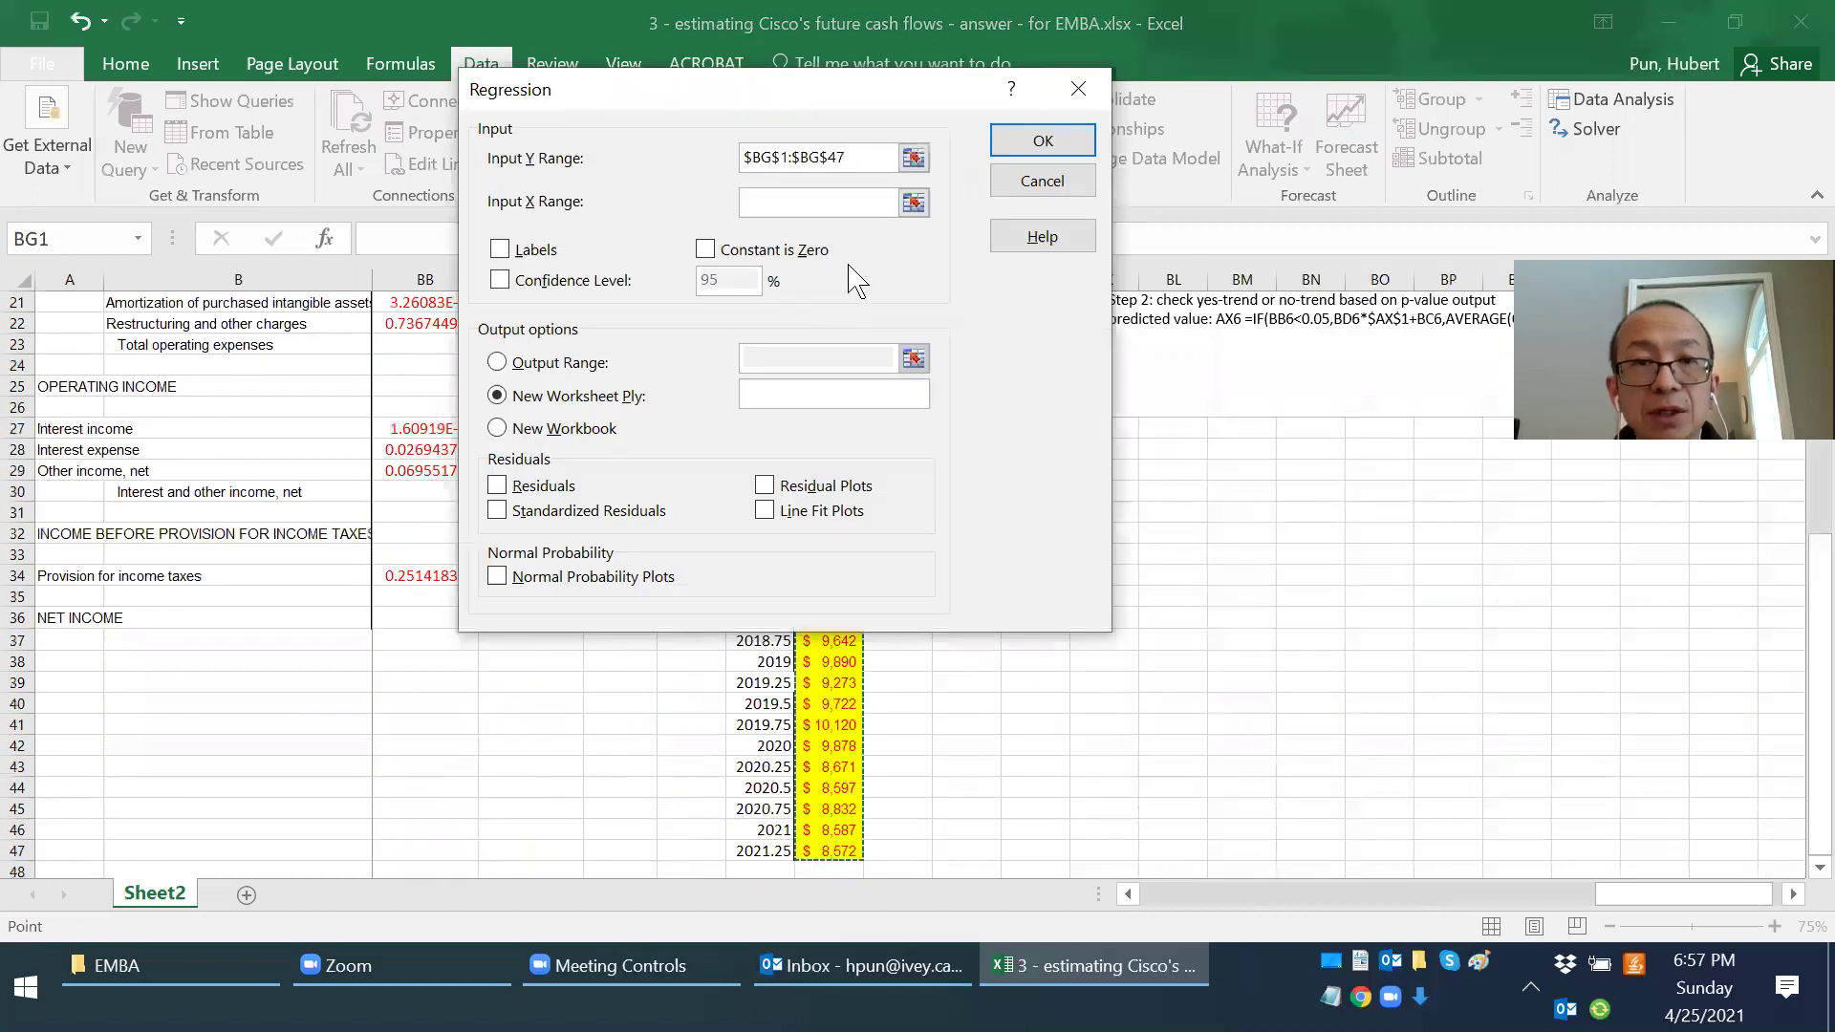
{"action": "left_click", "coordinate": [910, 201]}
{"action": "left_click", "coordinate": [757, 302]}
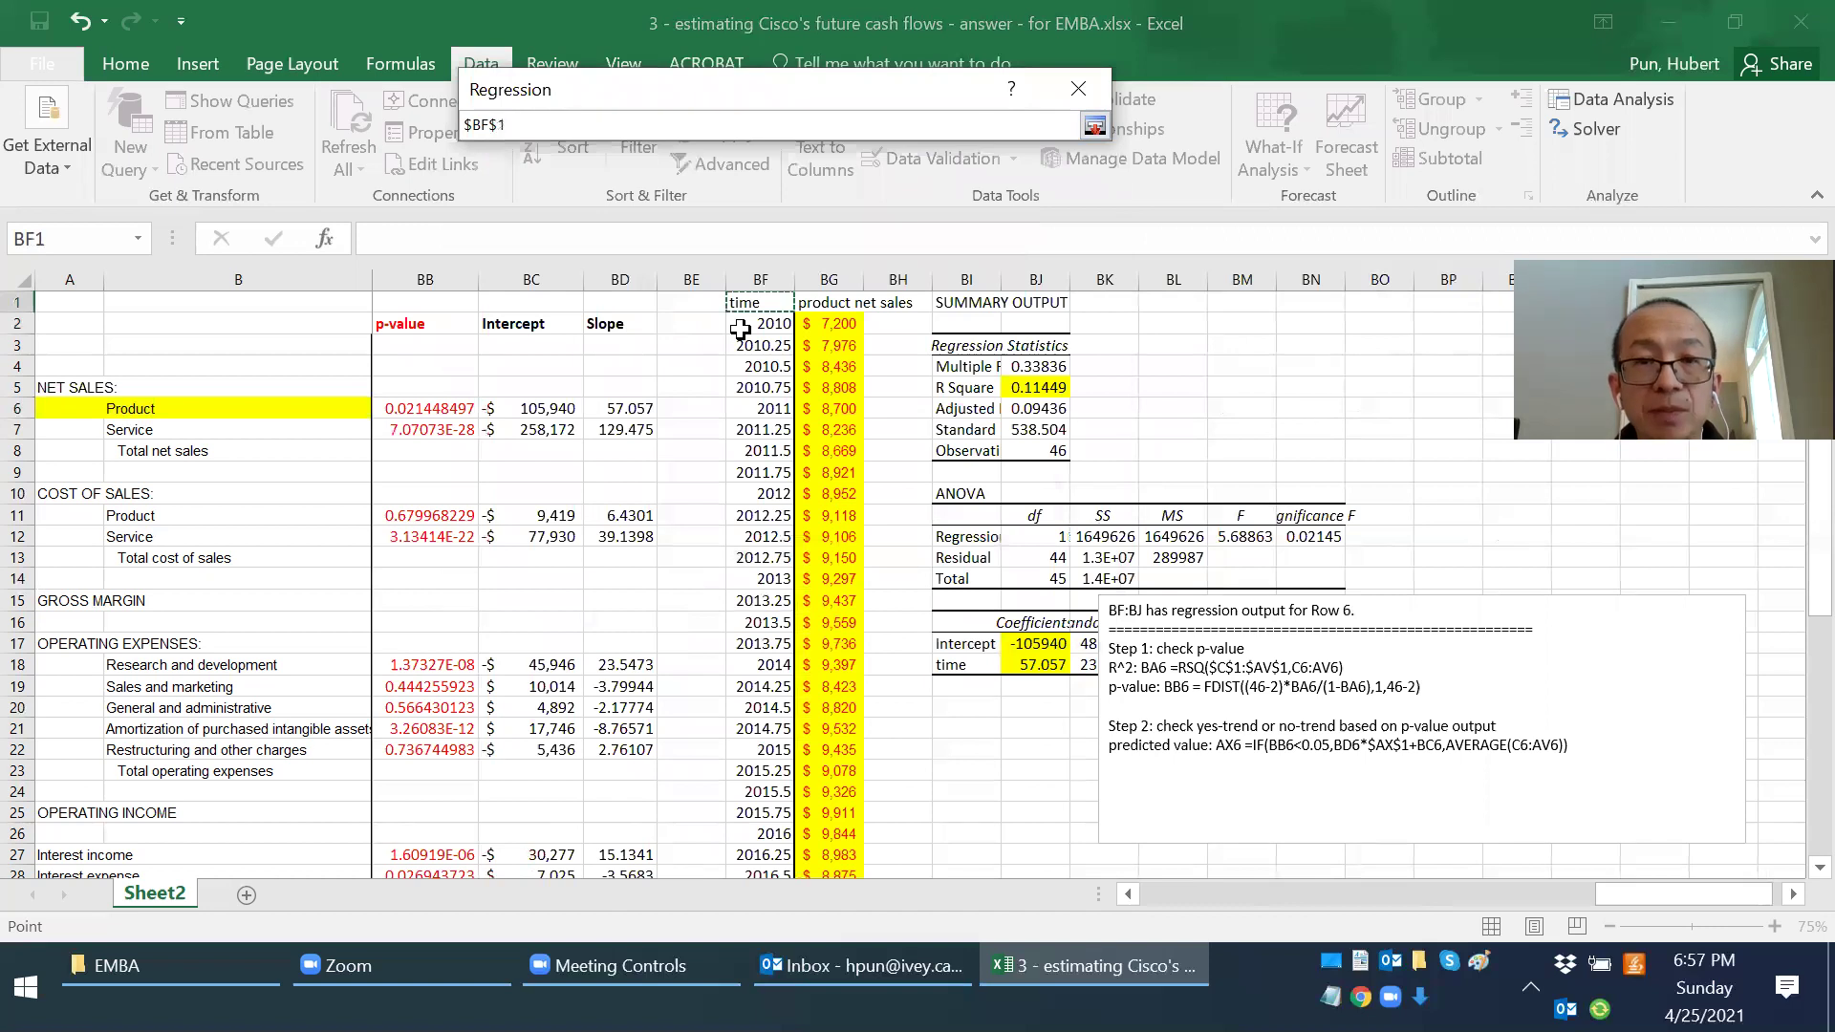
{"action": "left_click_drag", "start_coordinate": [740, 329], "coordinate": [760, 851]}
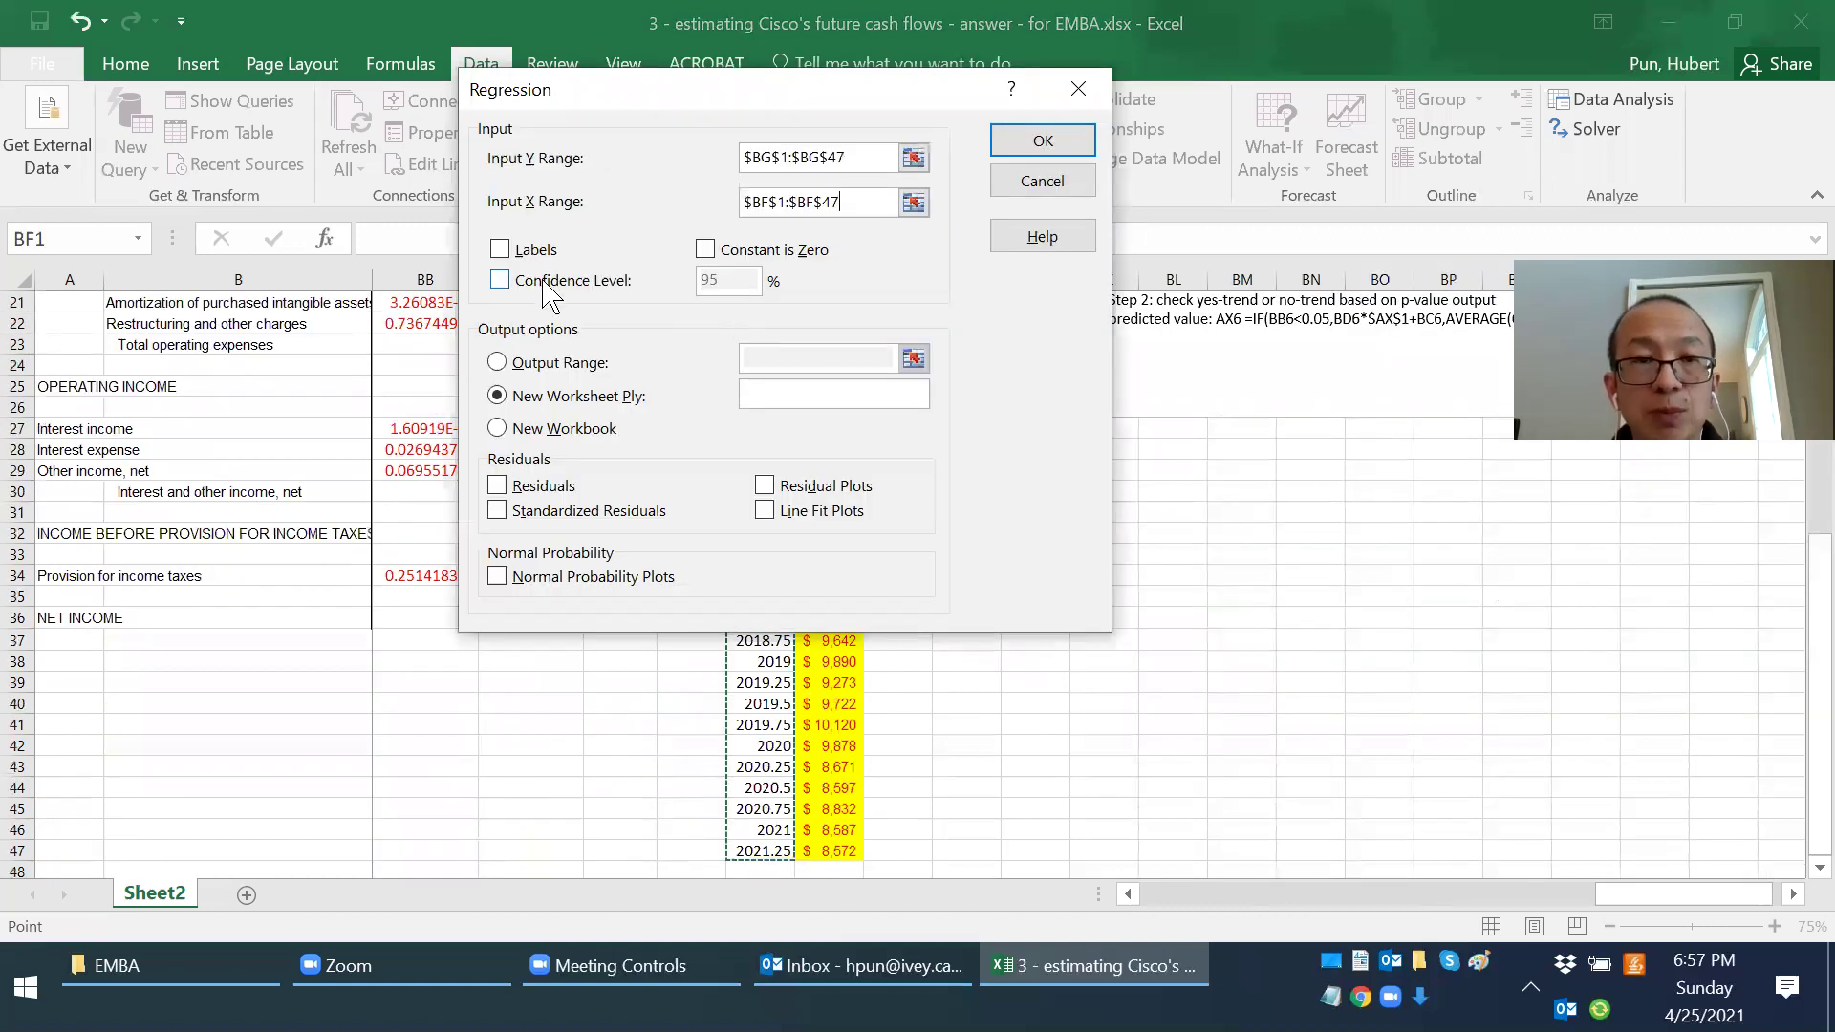
Step: Enable Labels, set the Output Range to $BI$1, and run the regression, overwriting the existing data there
{"action": "left_click", "coordinate": [500, 249]}
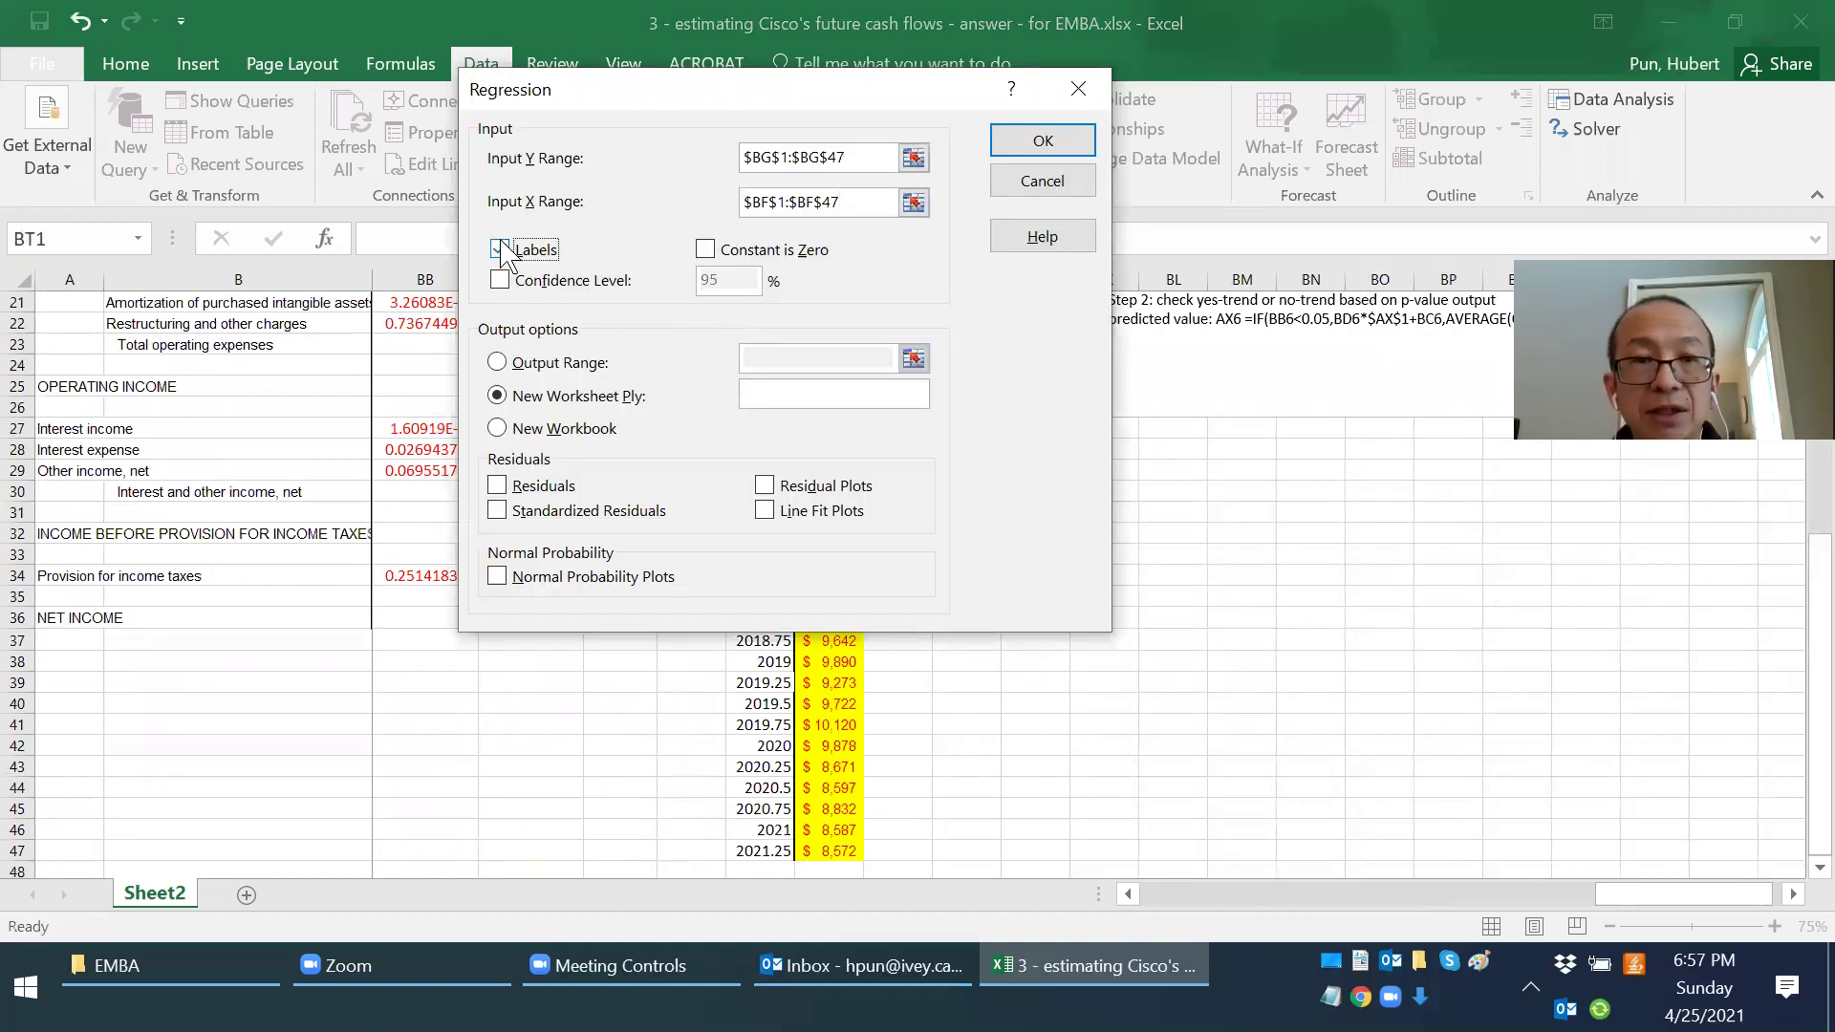
{"action": "left_click", "coordinate": [497, 362]}
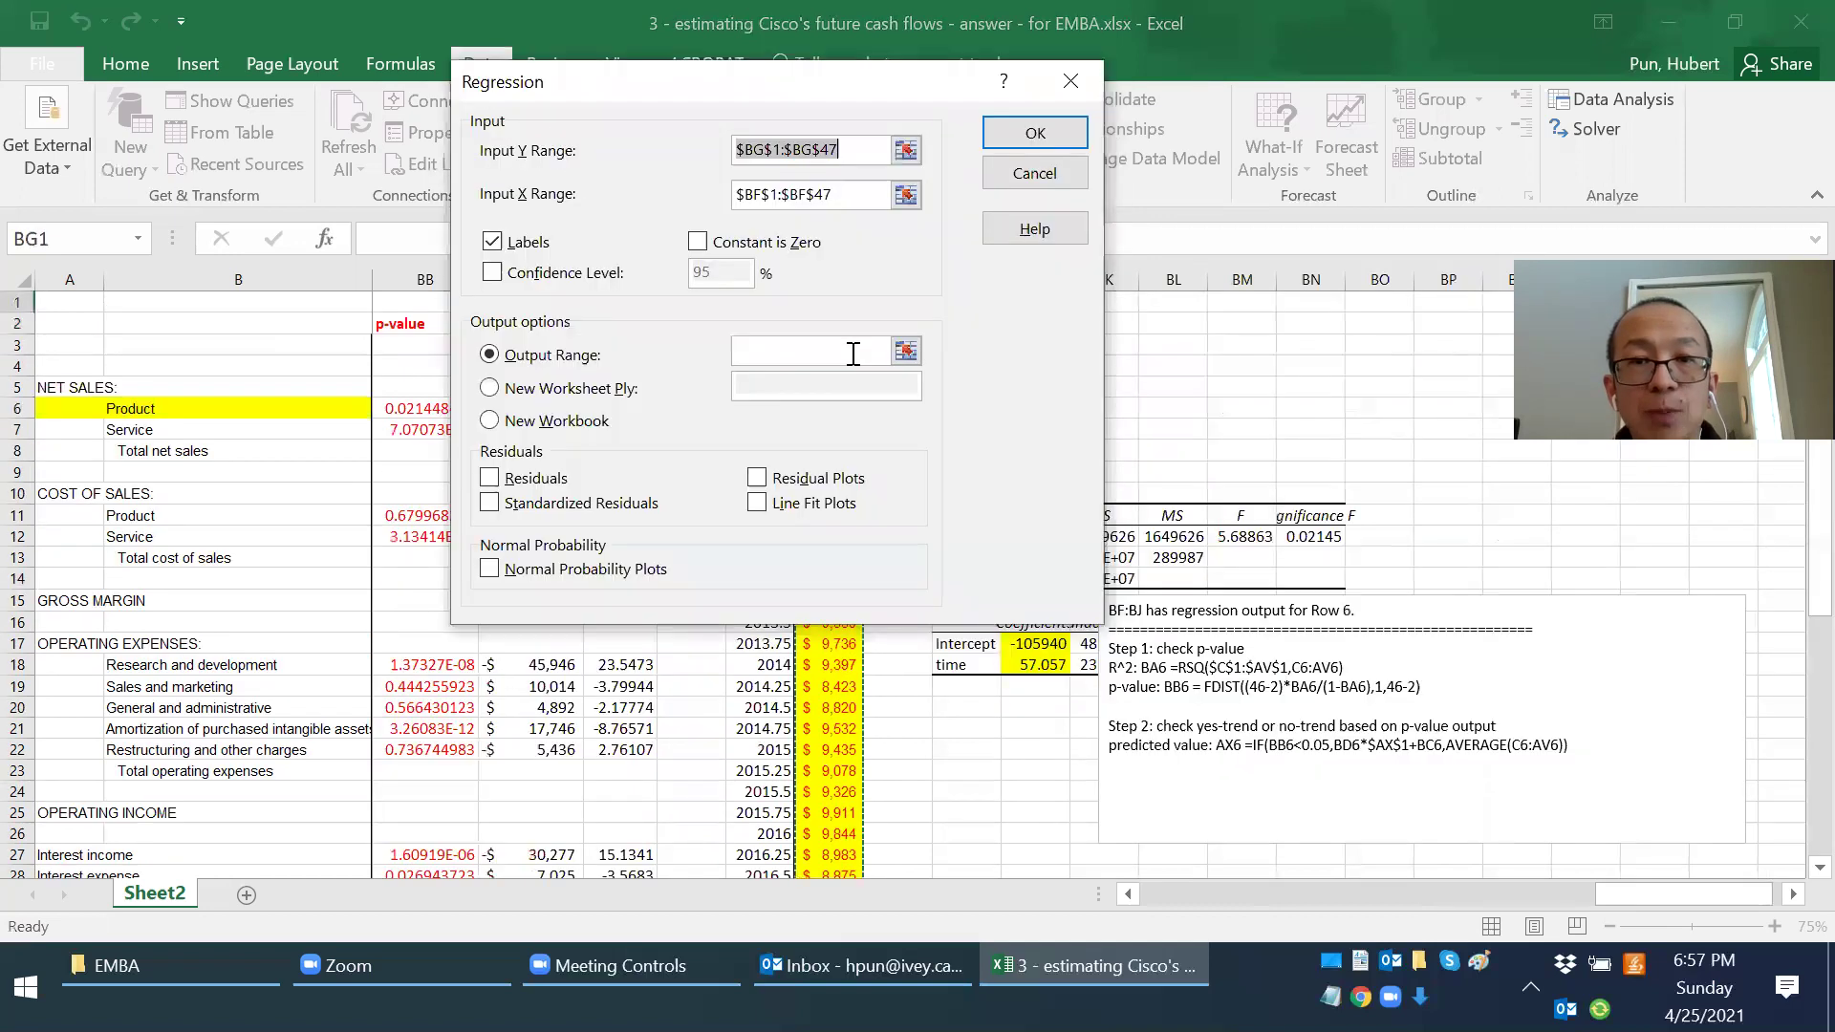
{"action": "left_click", "coordinate": [907, 352]}
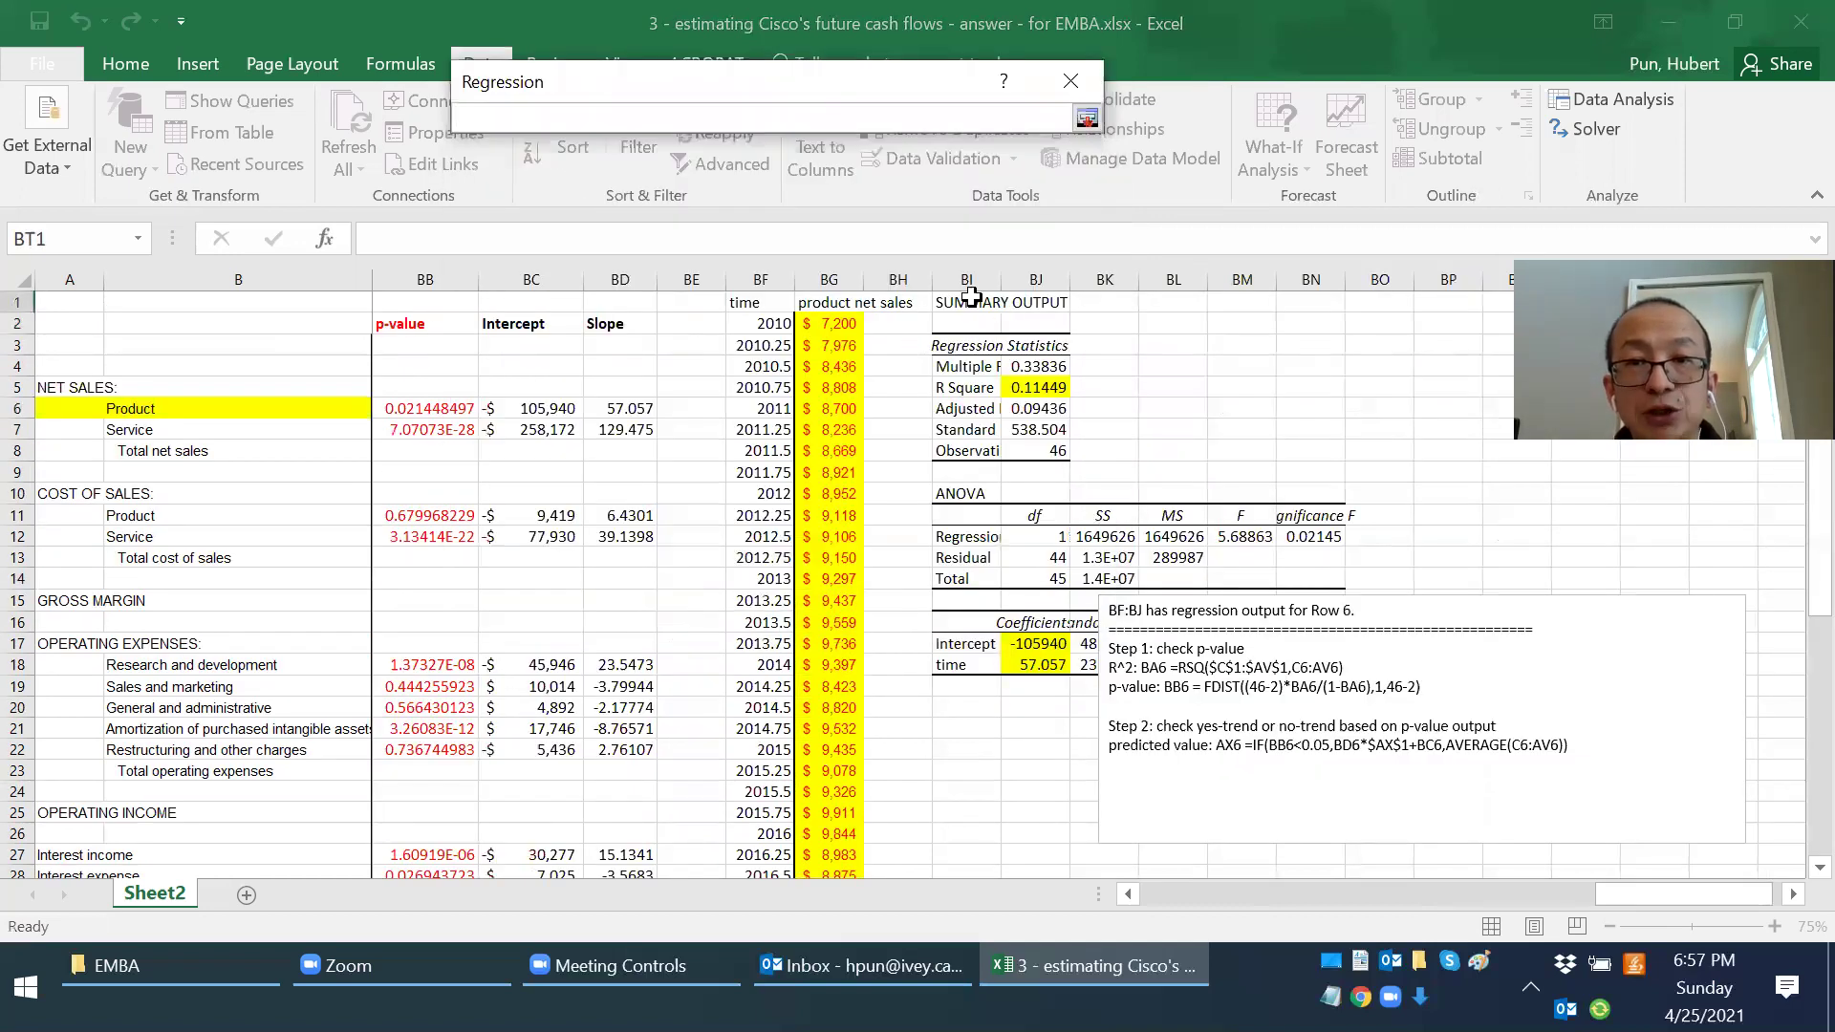
{"action": "left_click", "coordinate": [968, 301]}
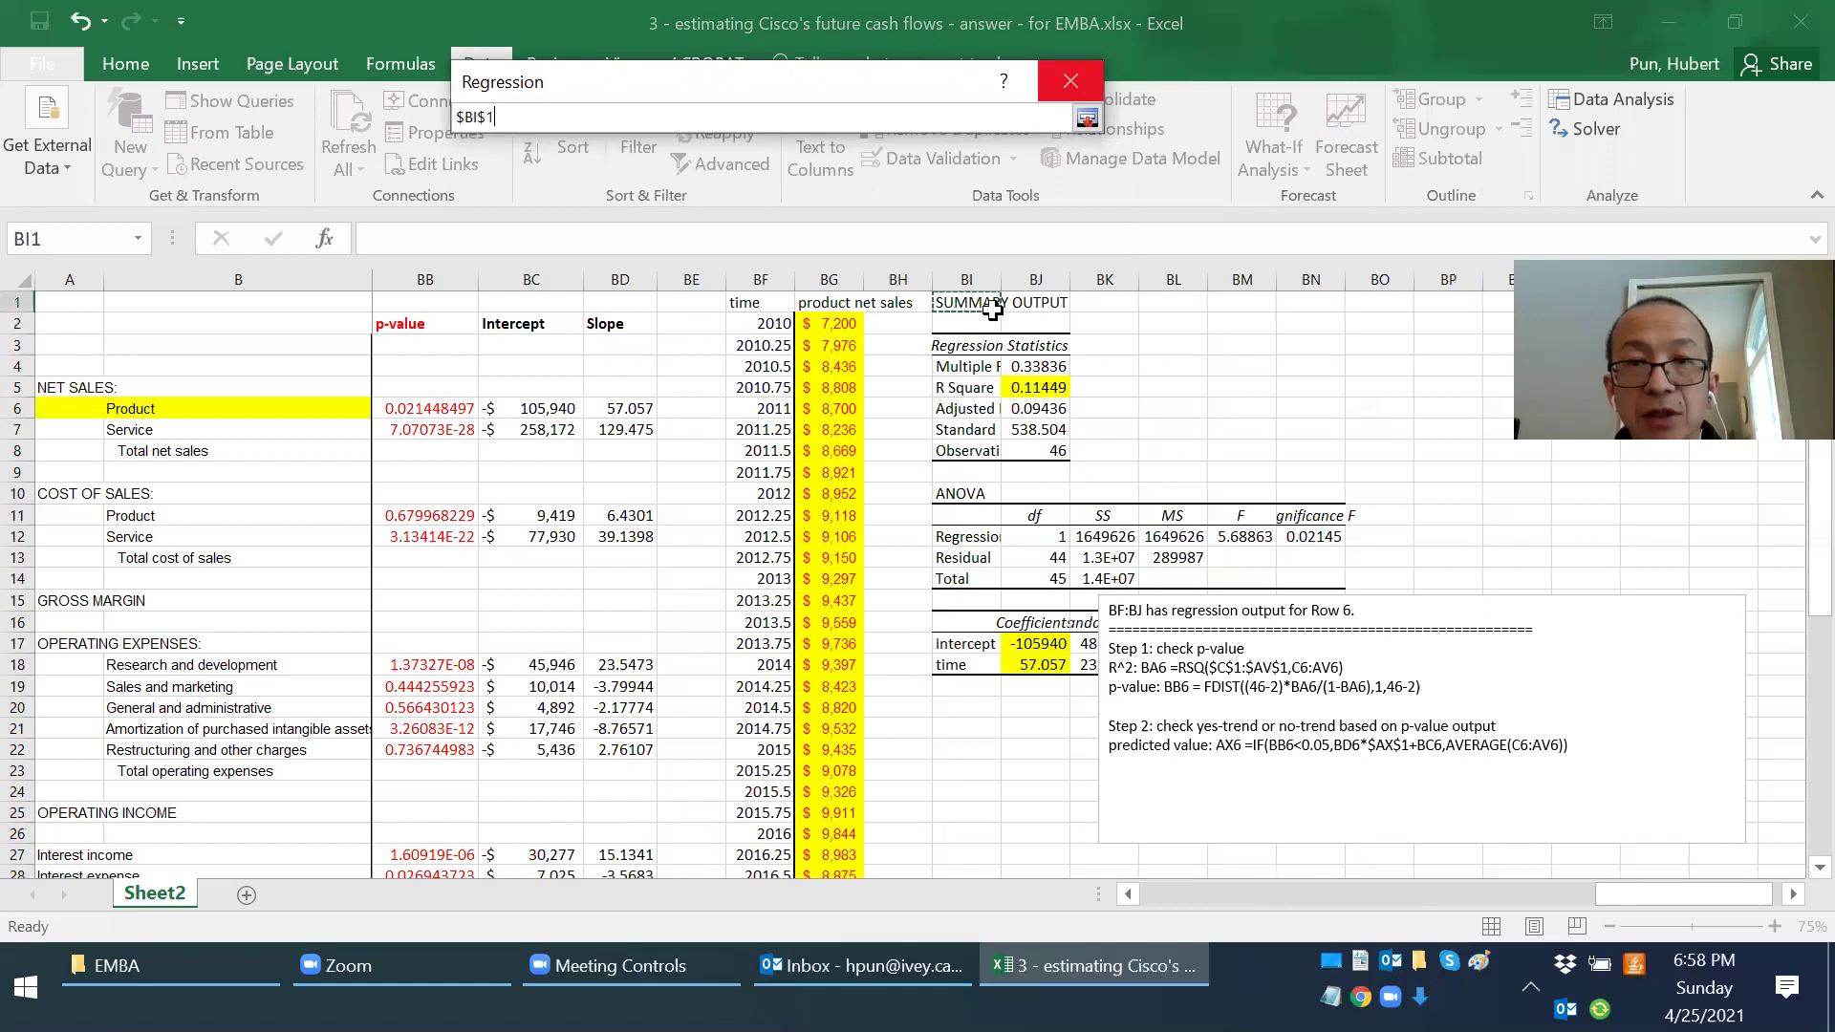
{"action": "key", "text": "Return"}
{"action": "key", "text": "Return"}
{"action": "left_click", "coordinate": [822, 564]}
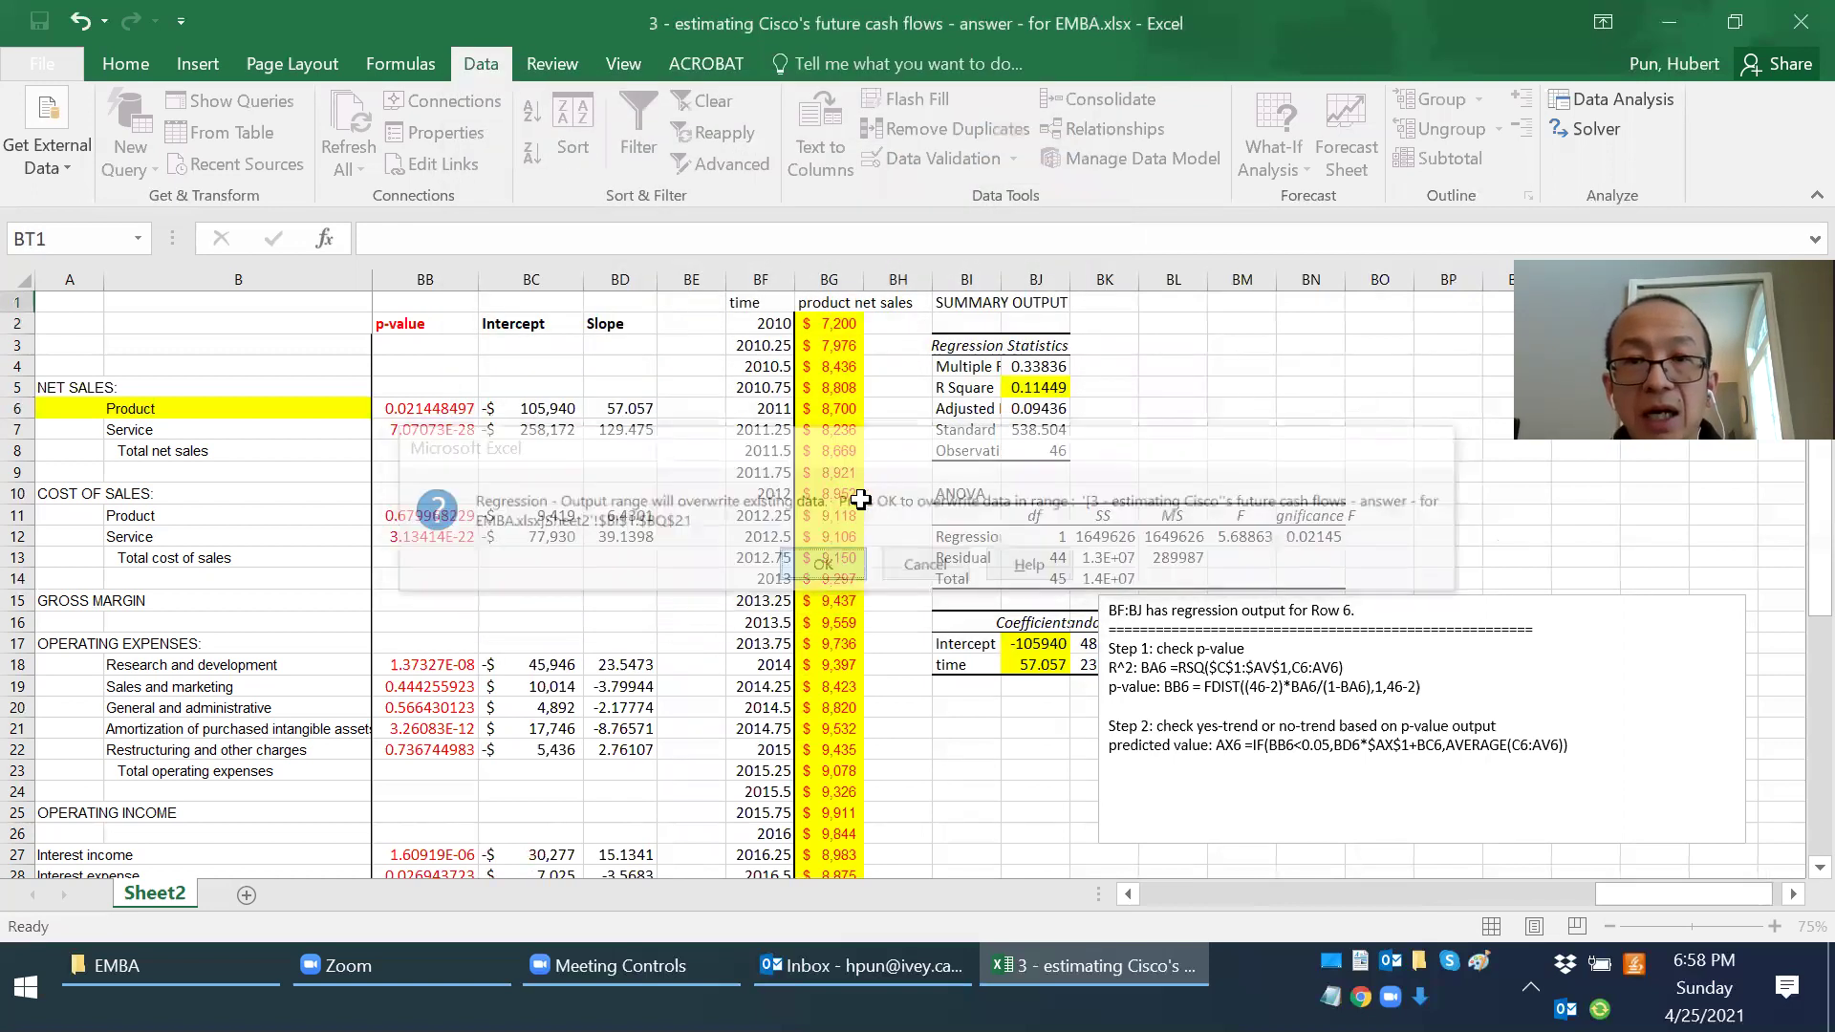
Step: Move the regression note box clear of the coefficients table and highlight the time variable's P-value in BM18 with yellow fill
{"action": "left_click", "coordinate": [1034, 392]}
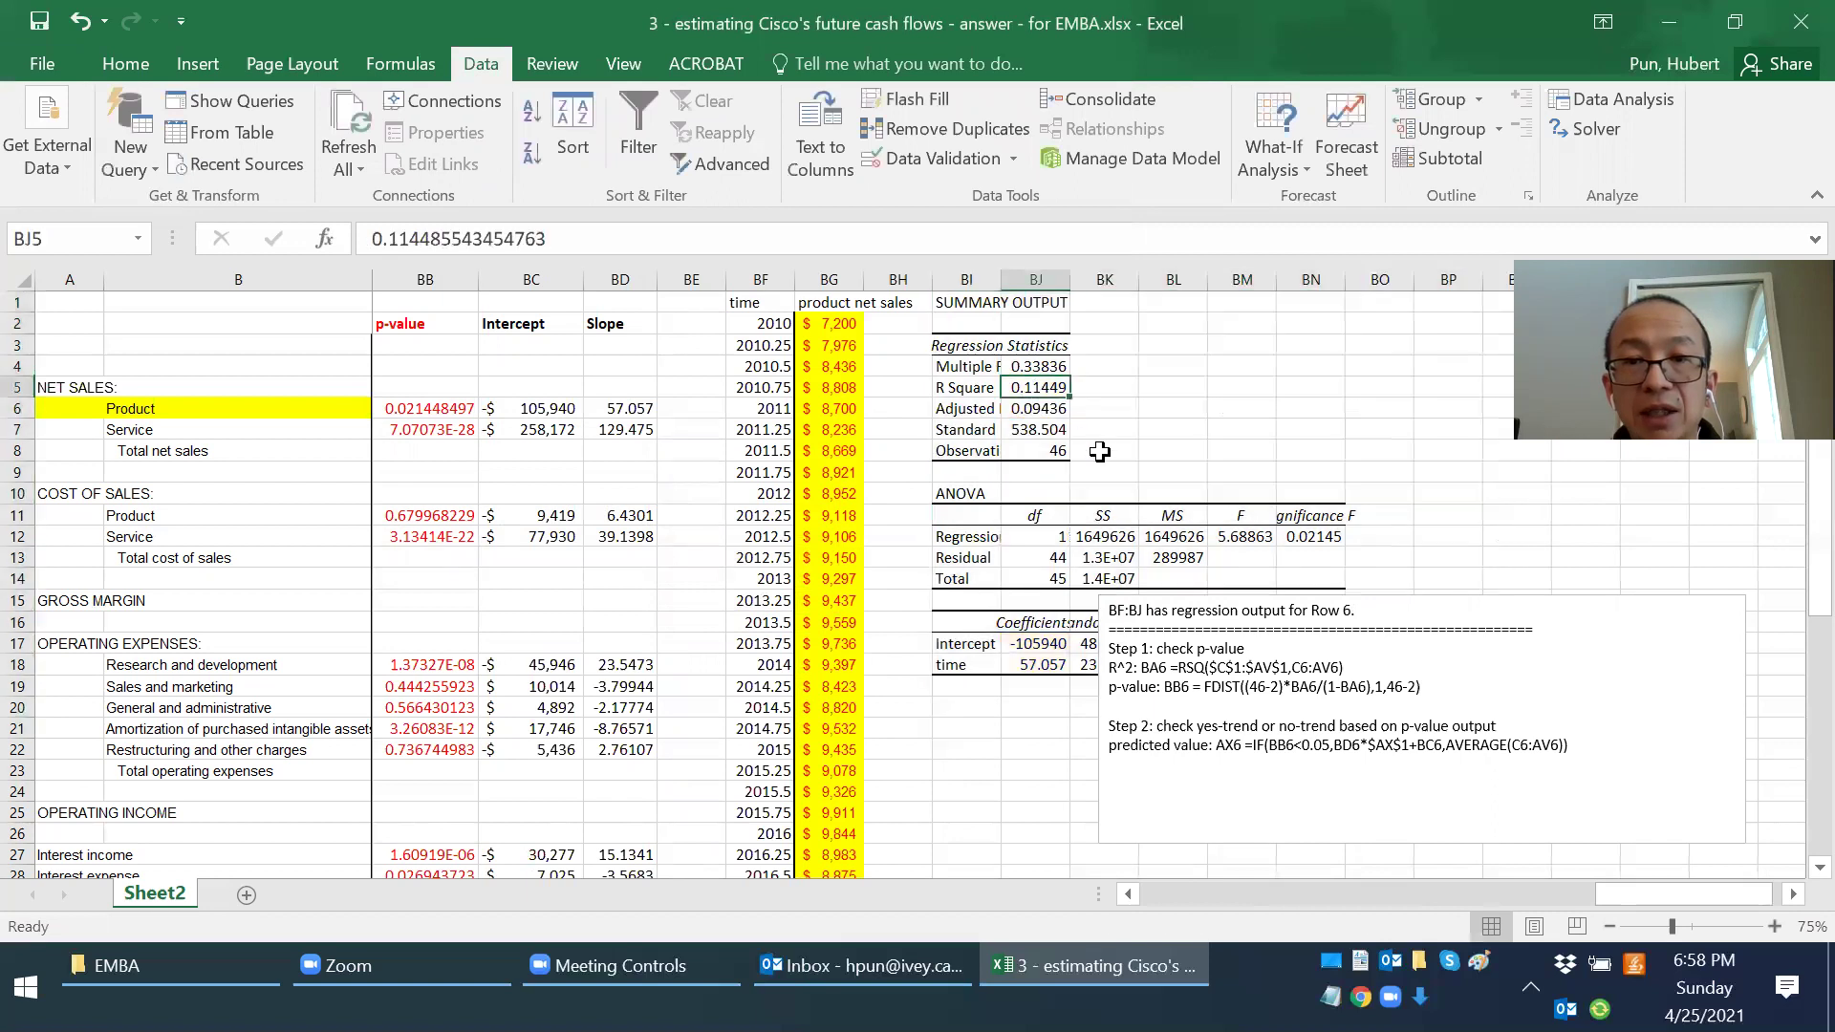
{"action": "scroll", "coordinate": [1200, 483], "scroll_direction": "down", "scroll_amount": 2}
{"action": "left_click_drag", "start_coordinate": [1200, 483], "coordinate": [1241, 640]}
{"action": "left_click", "coordinate": [1243, 535]}
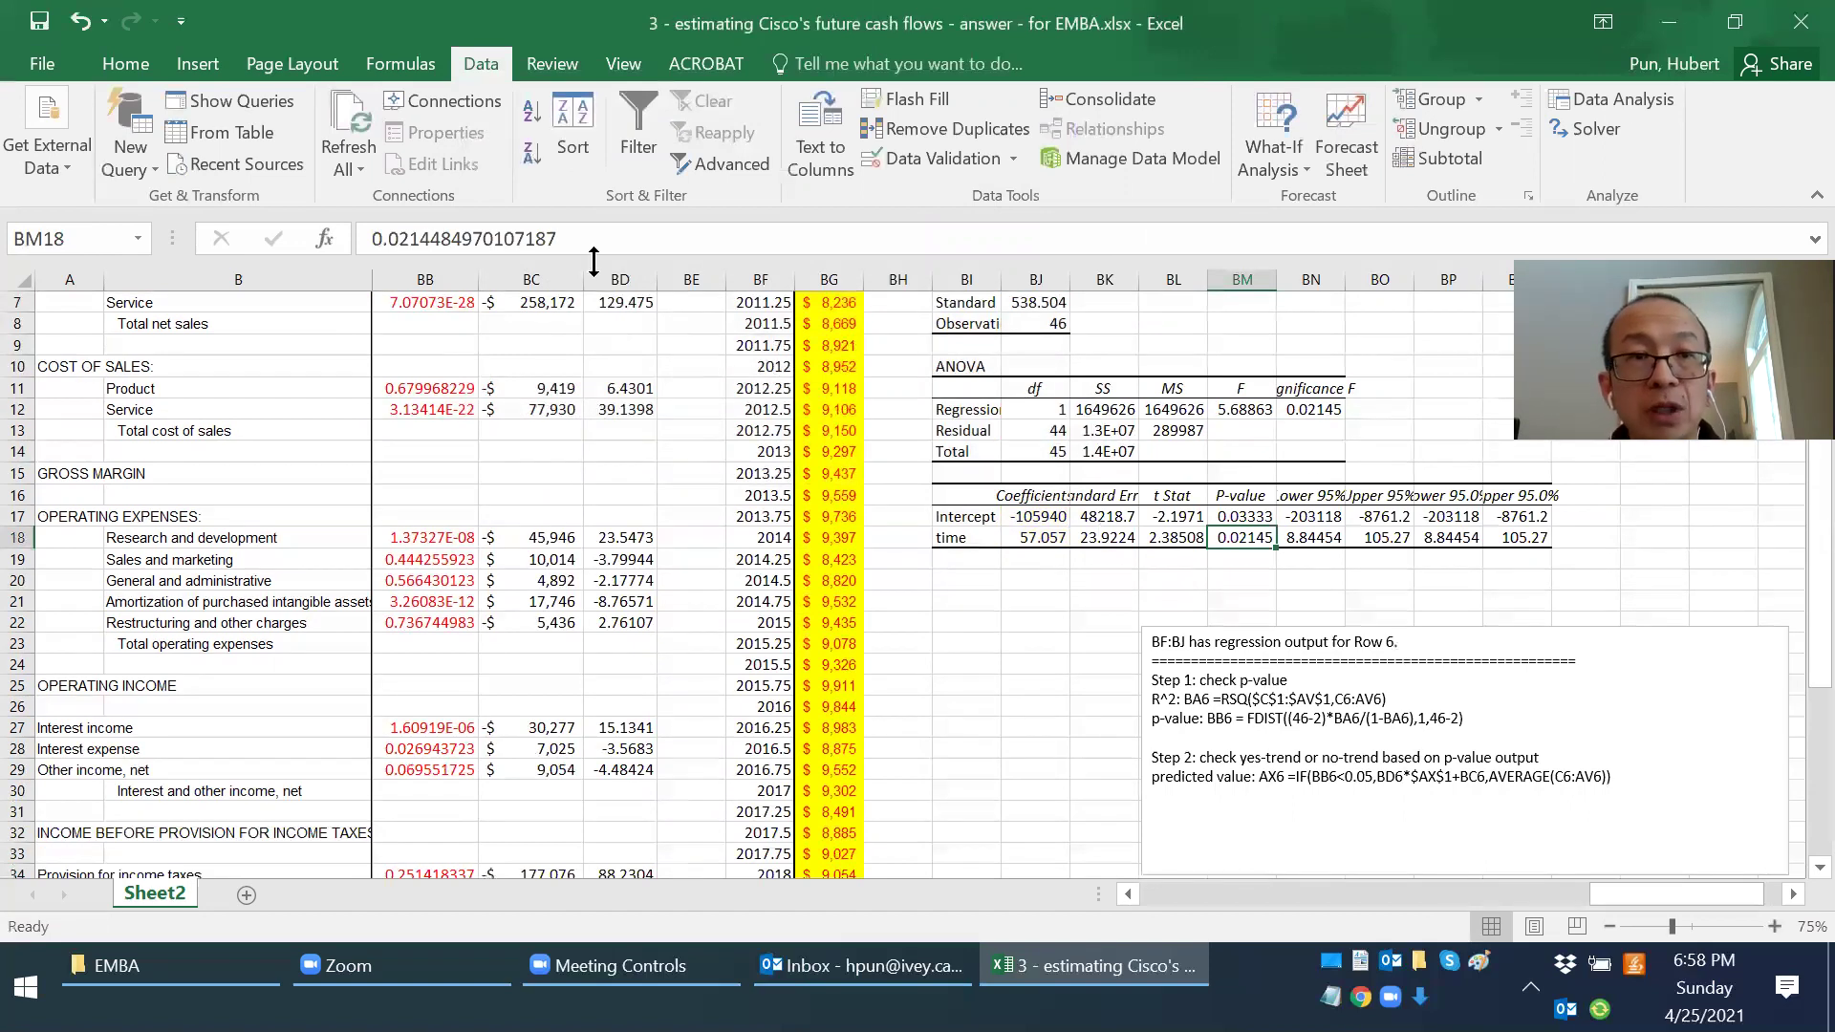
{"action": "left_click", "coordinate": [142, 67]}
{"action": "left_click", "coordinate": [389, 155]}
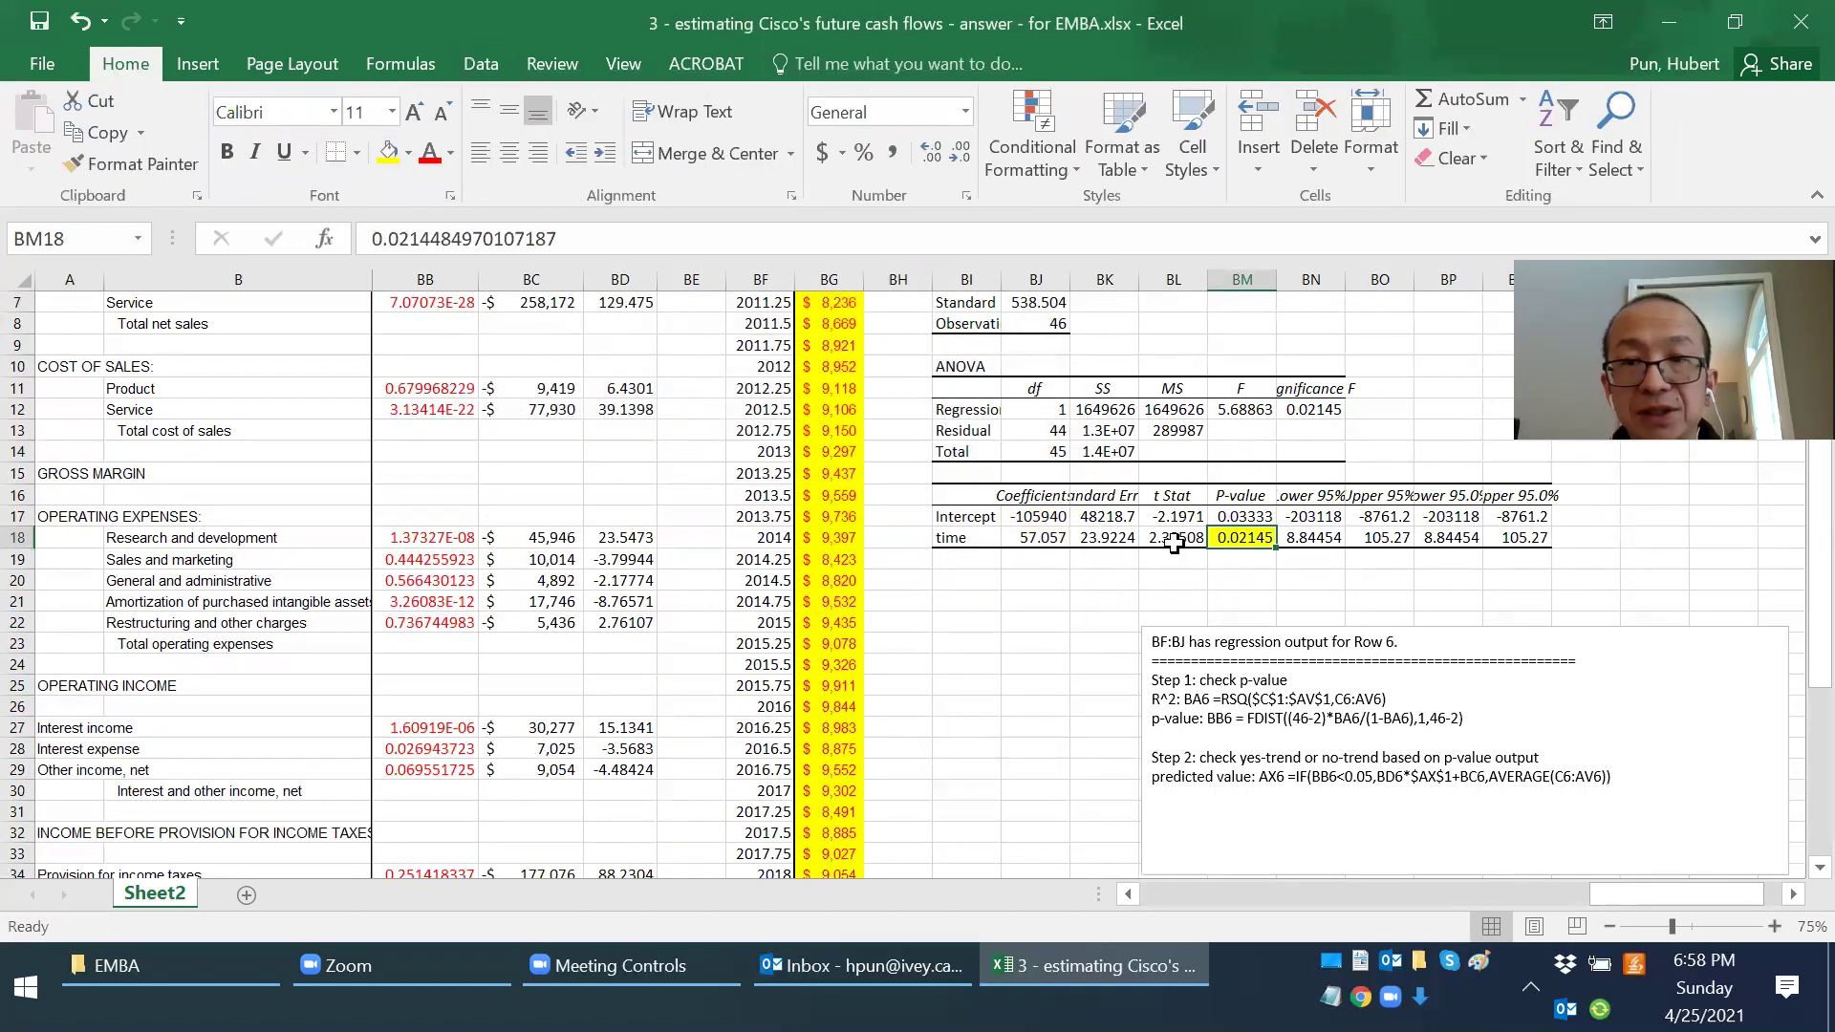
{"action": "left_click", "coordinate": [1278, 565]}
{"action": "left_click", "coordinate": [1257, 564]}
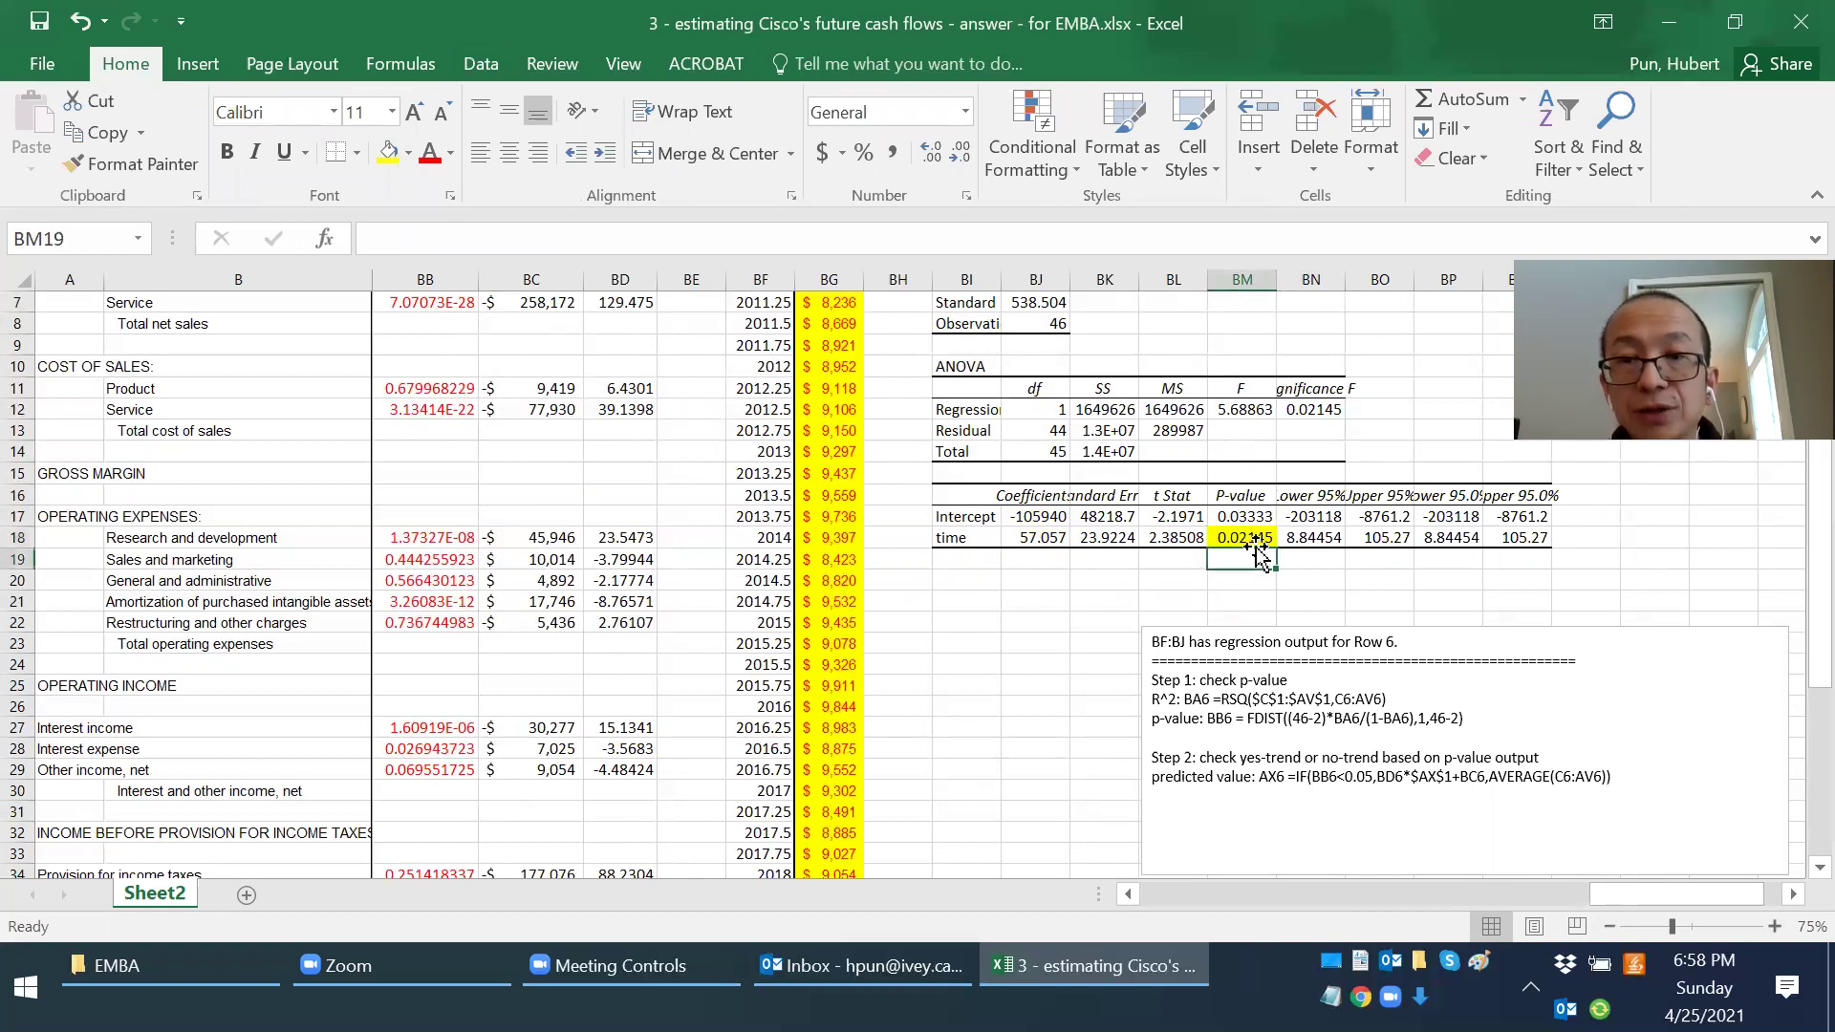
{"action": "left_click", "coordinate": [1257, 539]}
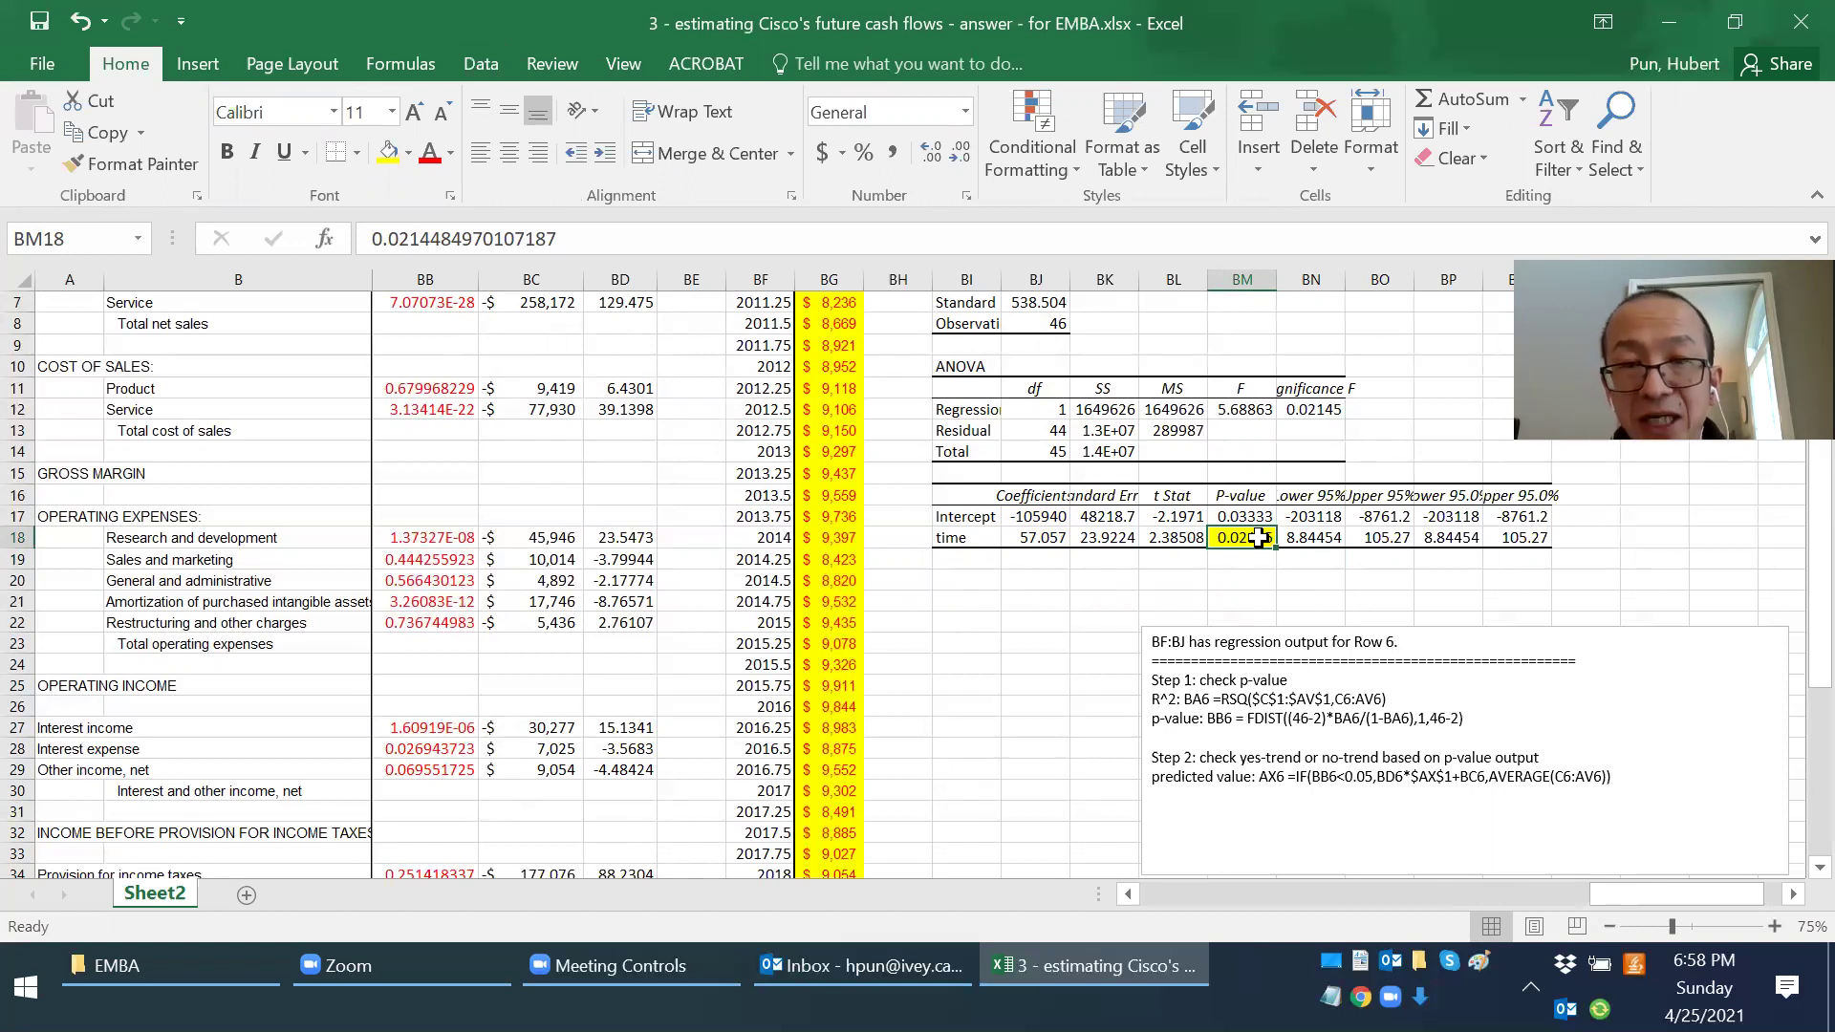
{"action": "left_click_drag", "start_coordinate": [975, 538], "coordinate": [1216, 541]}
Step: Highlight the R Square value in BJ5 and the Intercept and time coefficients in BJ17:BJ18 with yellow fill
{"action": "scroll", "coordinate": [1212, 545], "scroll_direction": "up", "scroll_amount": 2}
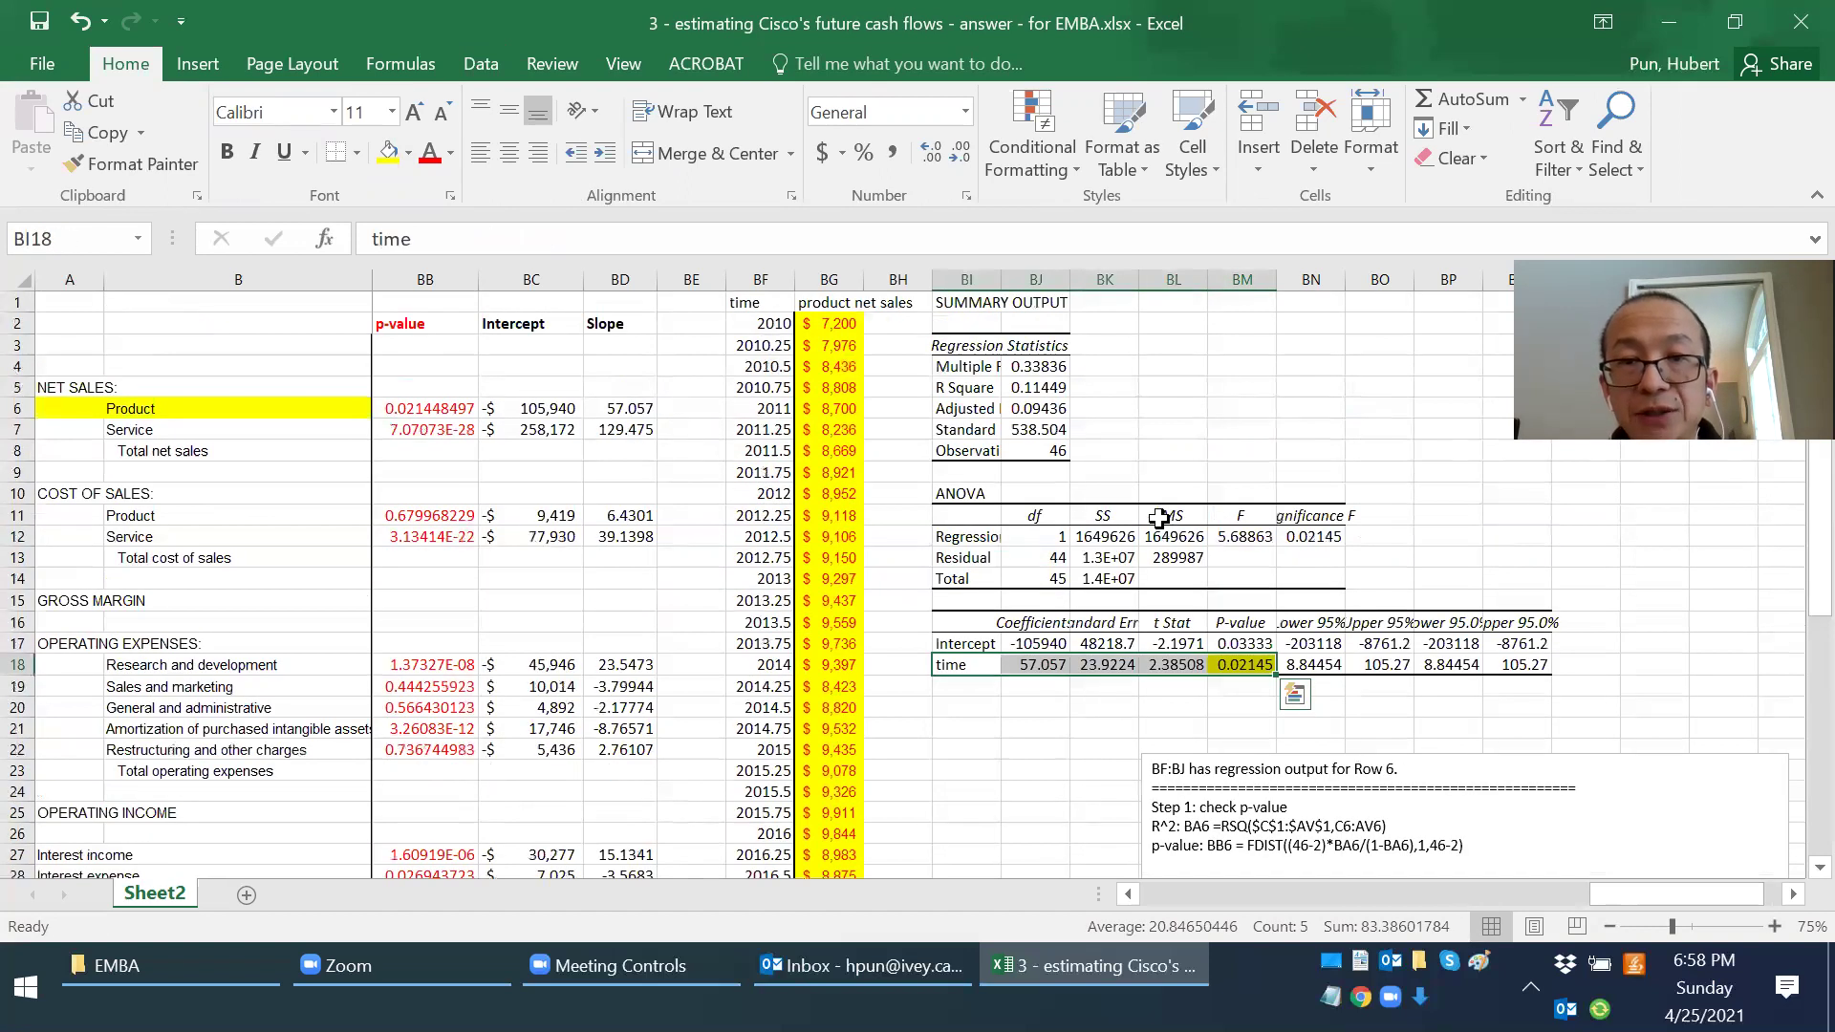
{"action": "left_click_drag", "start_coordinate": [981, 388], "coordinate": [1024, 385]}
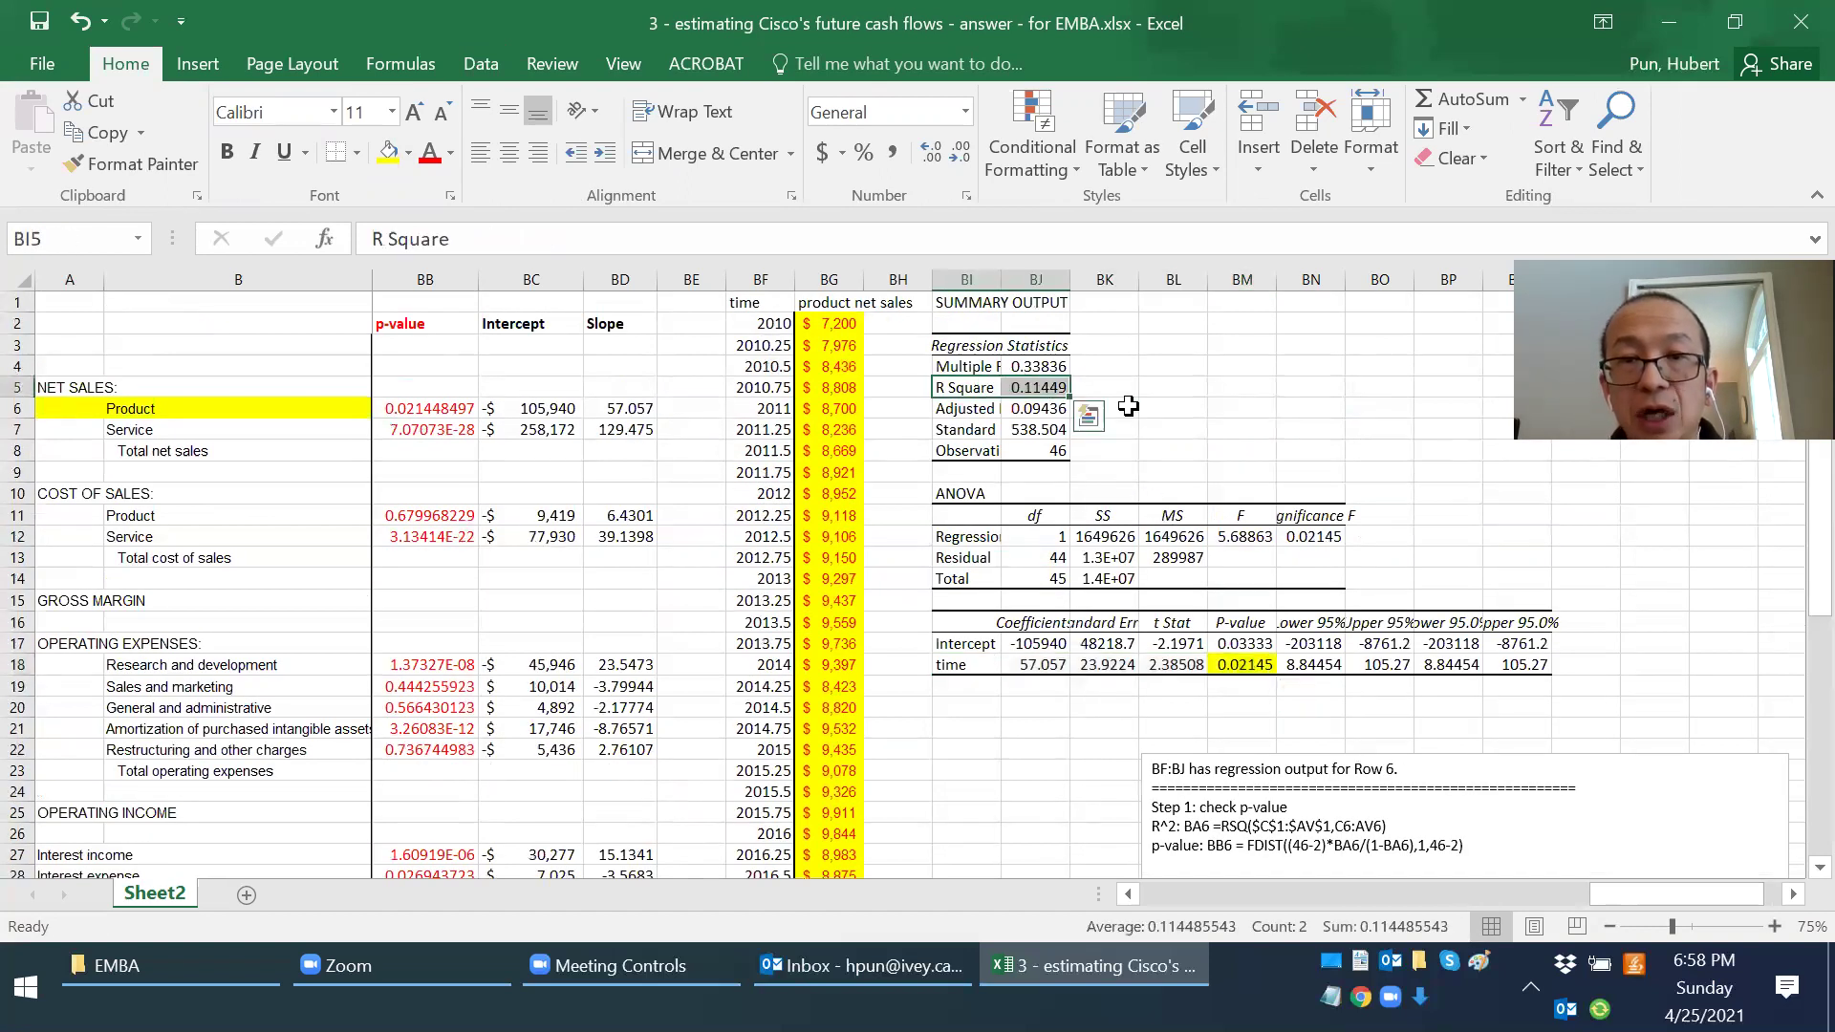
{"action": "left_click", "coordinate": [1050, 387]}
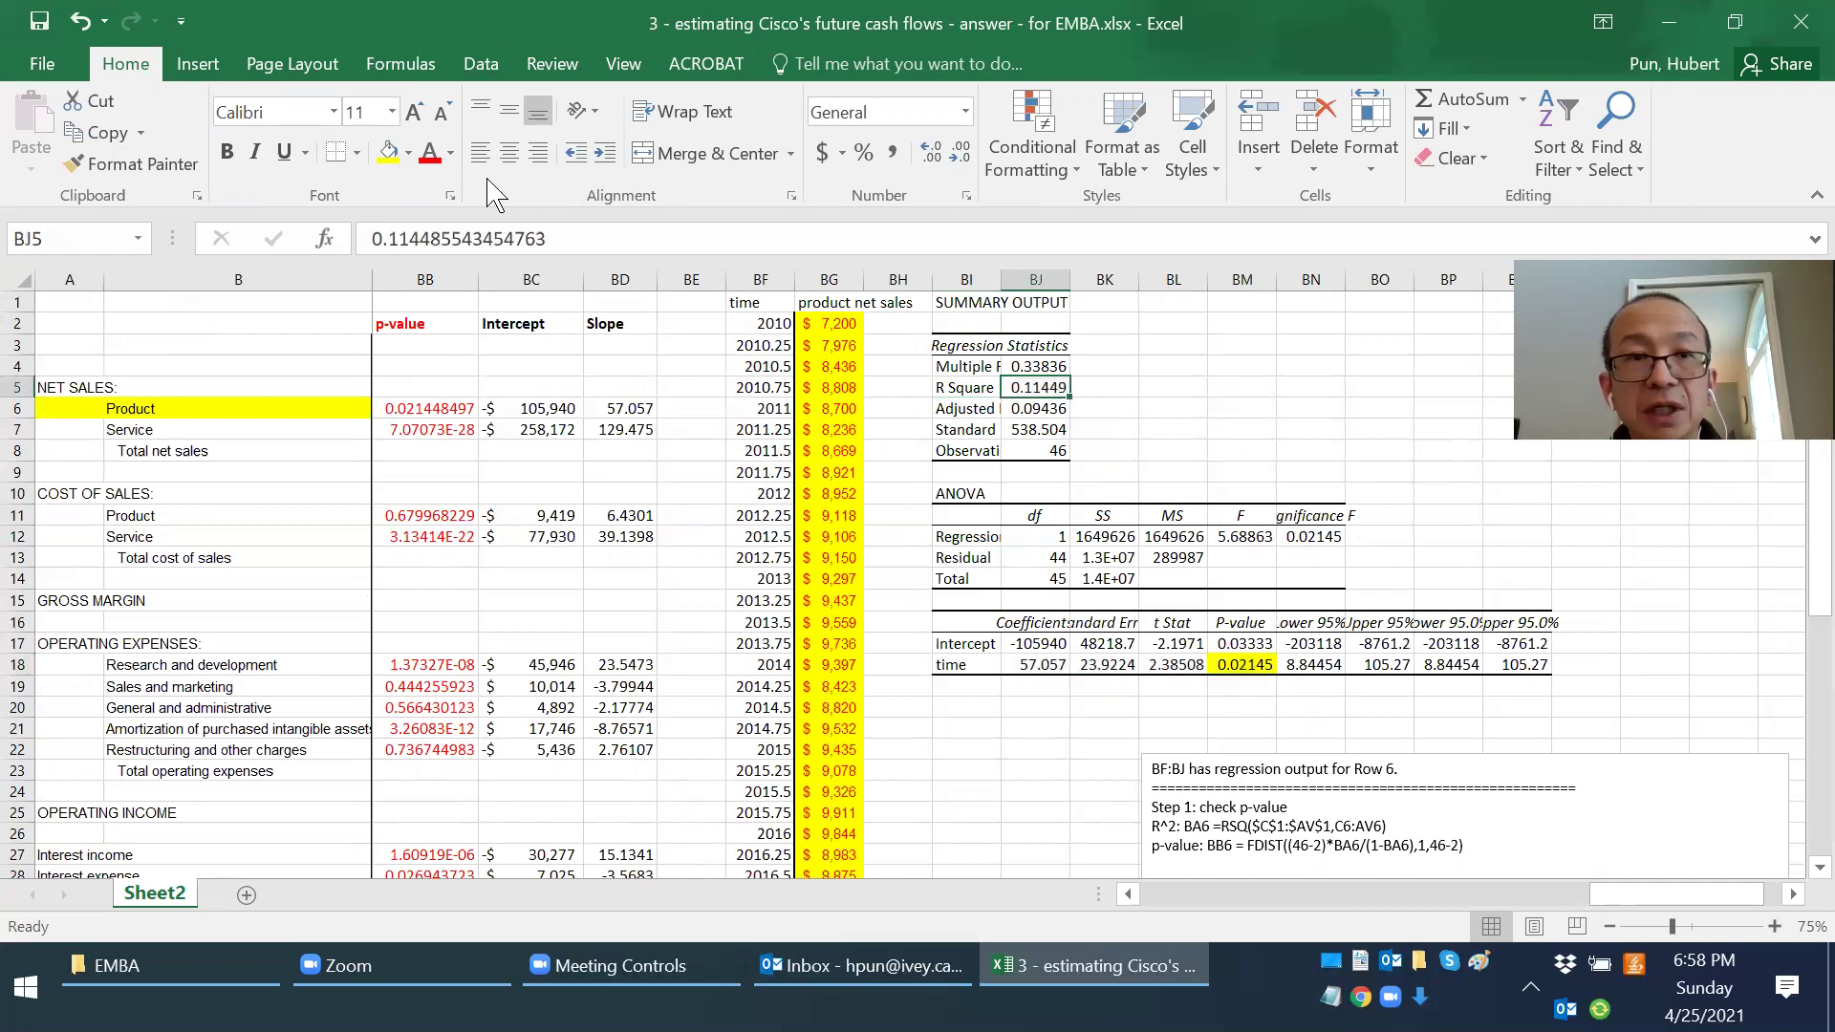
{"action": "left_click", "coordinate": [397, 143]}
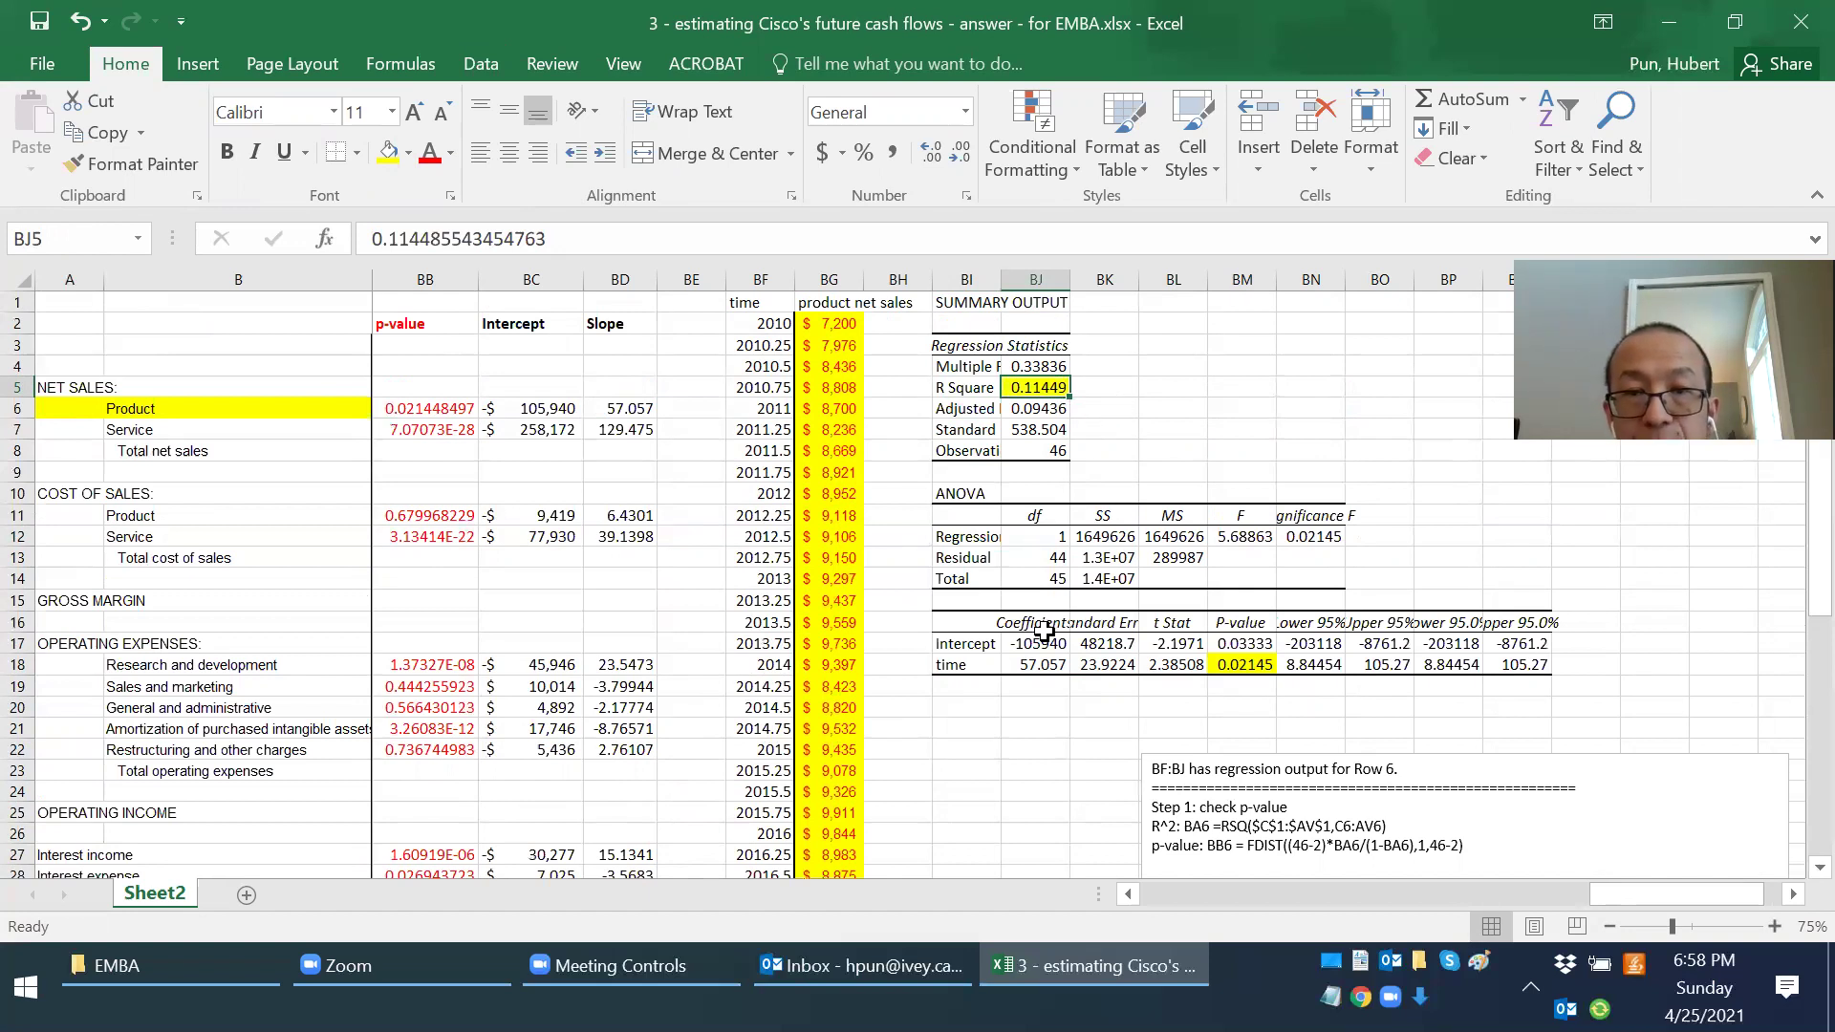
{"action": "left_click_drag", "start_coordinate": [1039, 638], "coordinate": [1042, 662]}
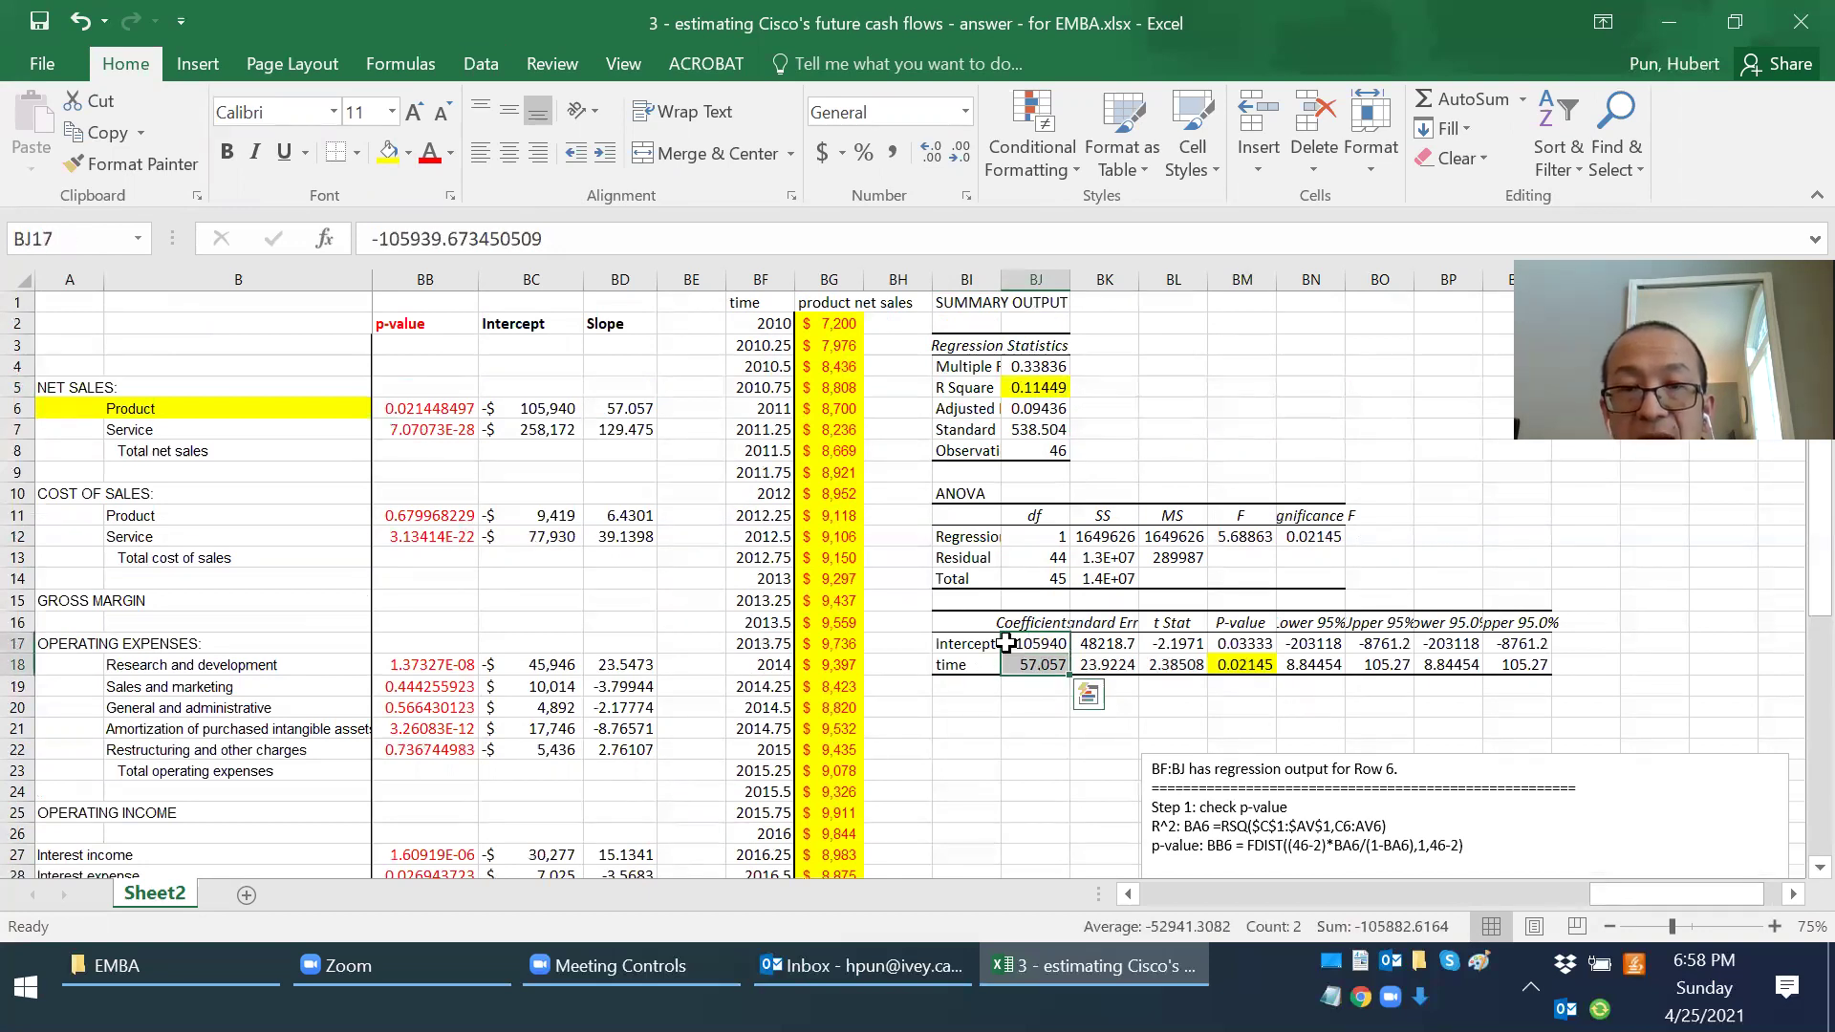
{"action": "left_click", "coordinate": [396, 151]}
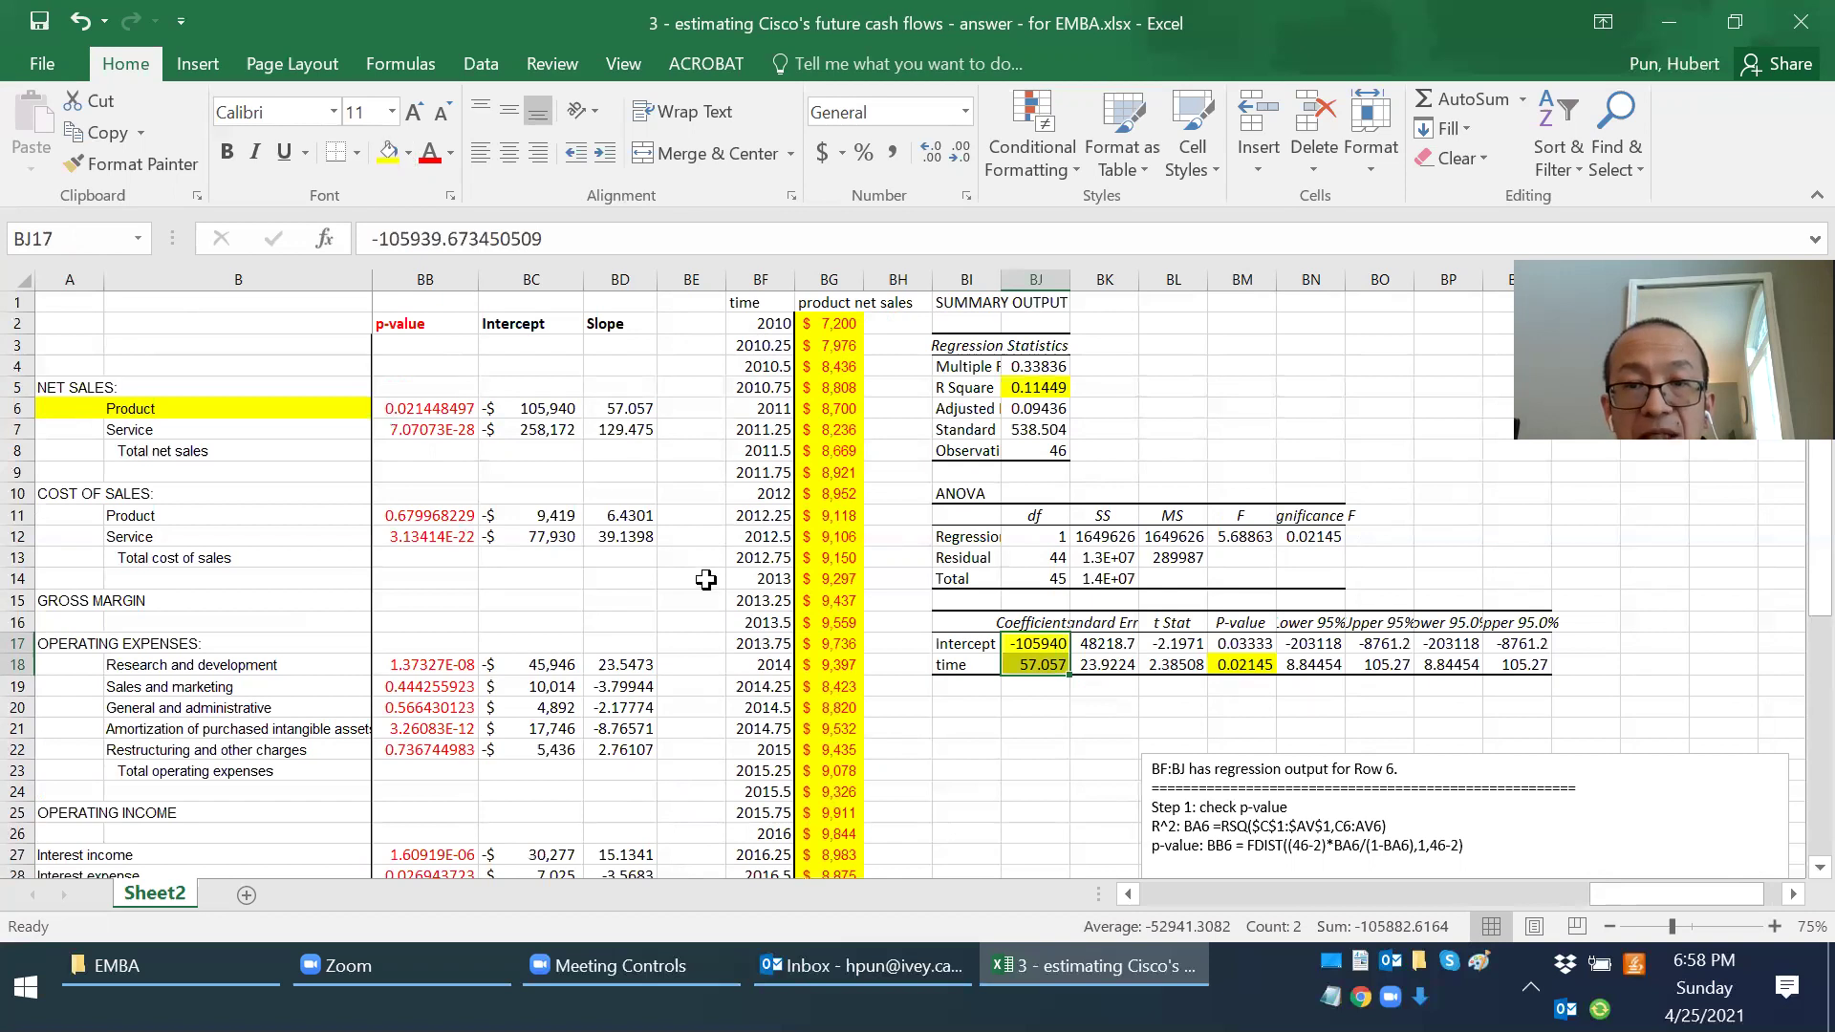
Step: Write the regression equation "product sales = -105940 + 57.057 * time" in BI20, under the coefficients table
{"action": "scroll", "coordinate": [696, 574], "scroll_direction": "down", "scroll_amount": 2}
{"action": "left_click", "coordinate": [946, 575]}
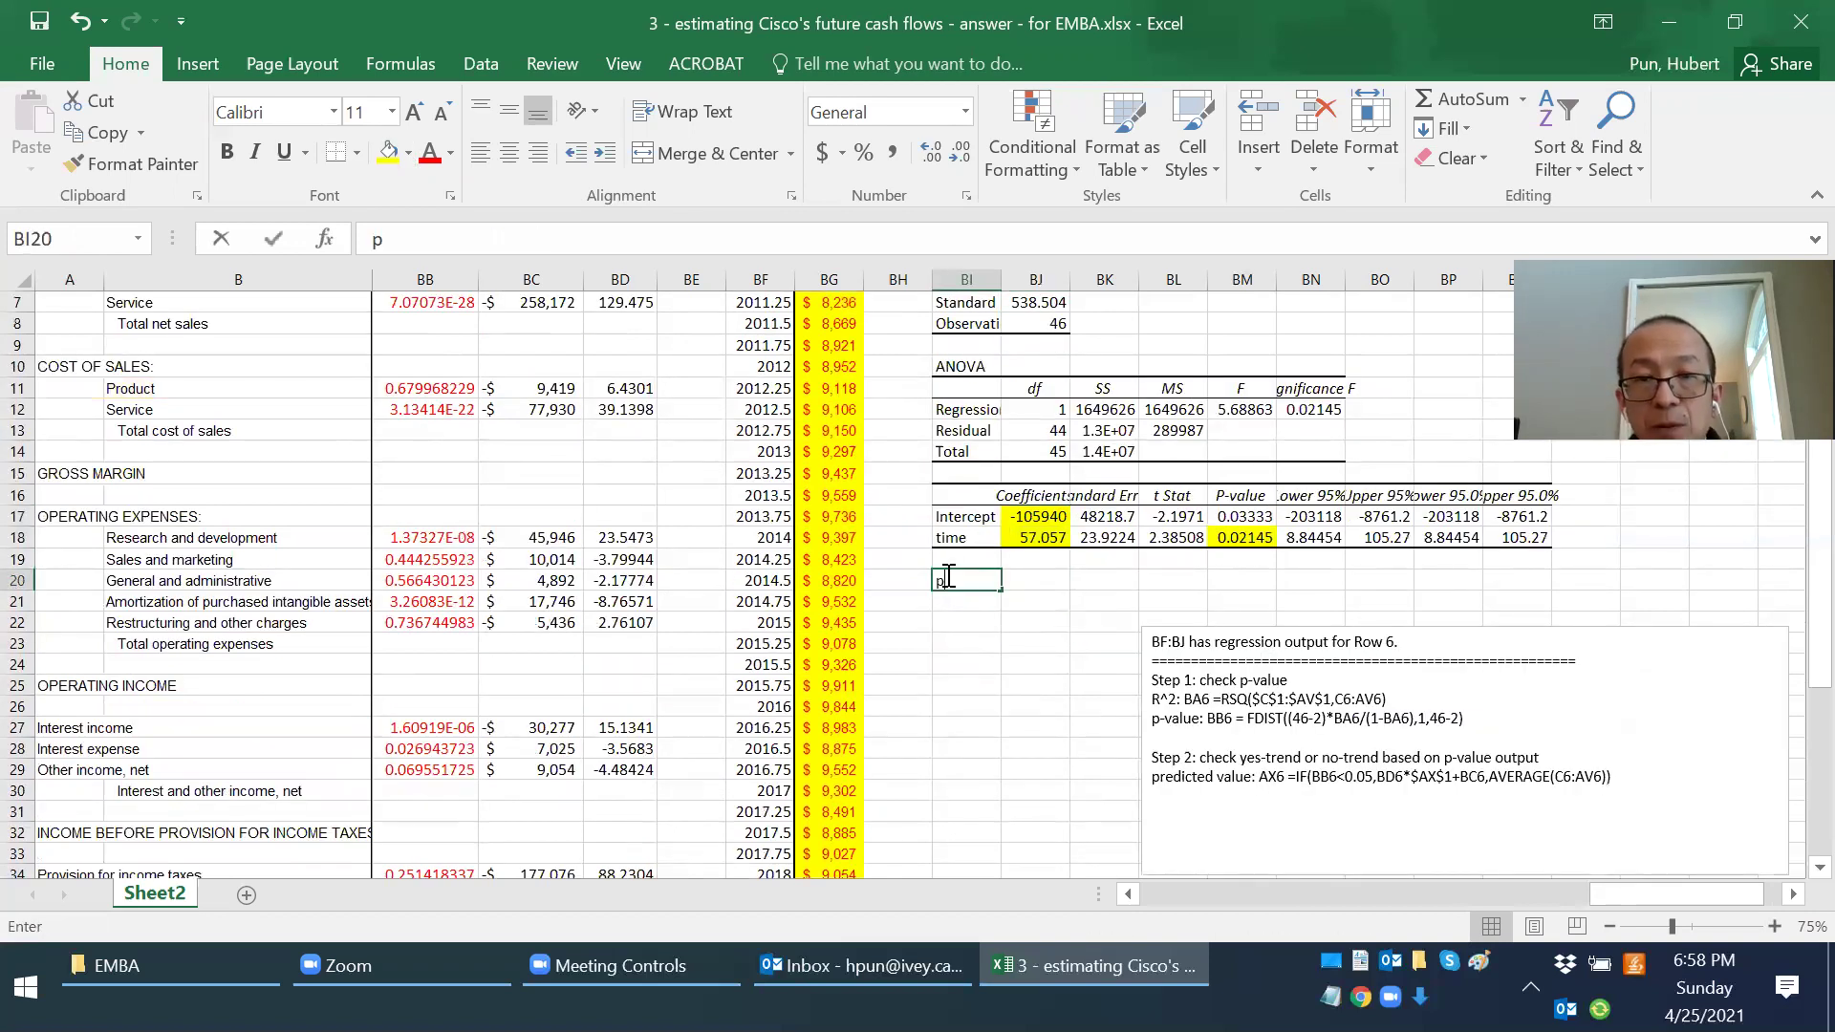
{"action": "type", "text": "product sales = -105940 + 57.057"}
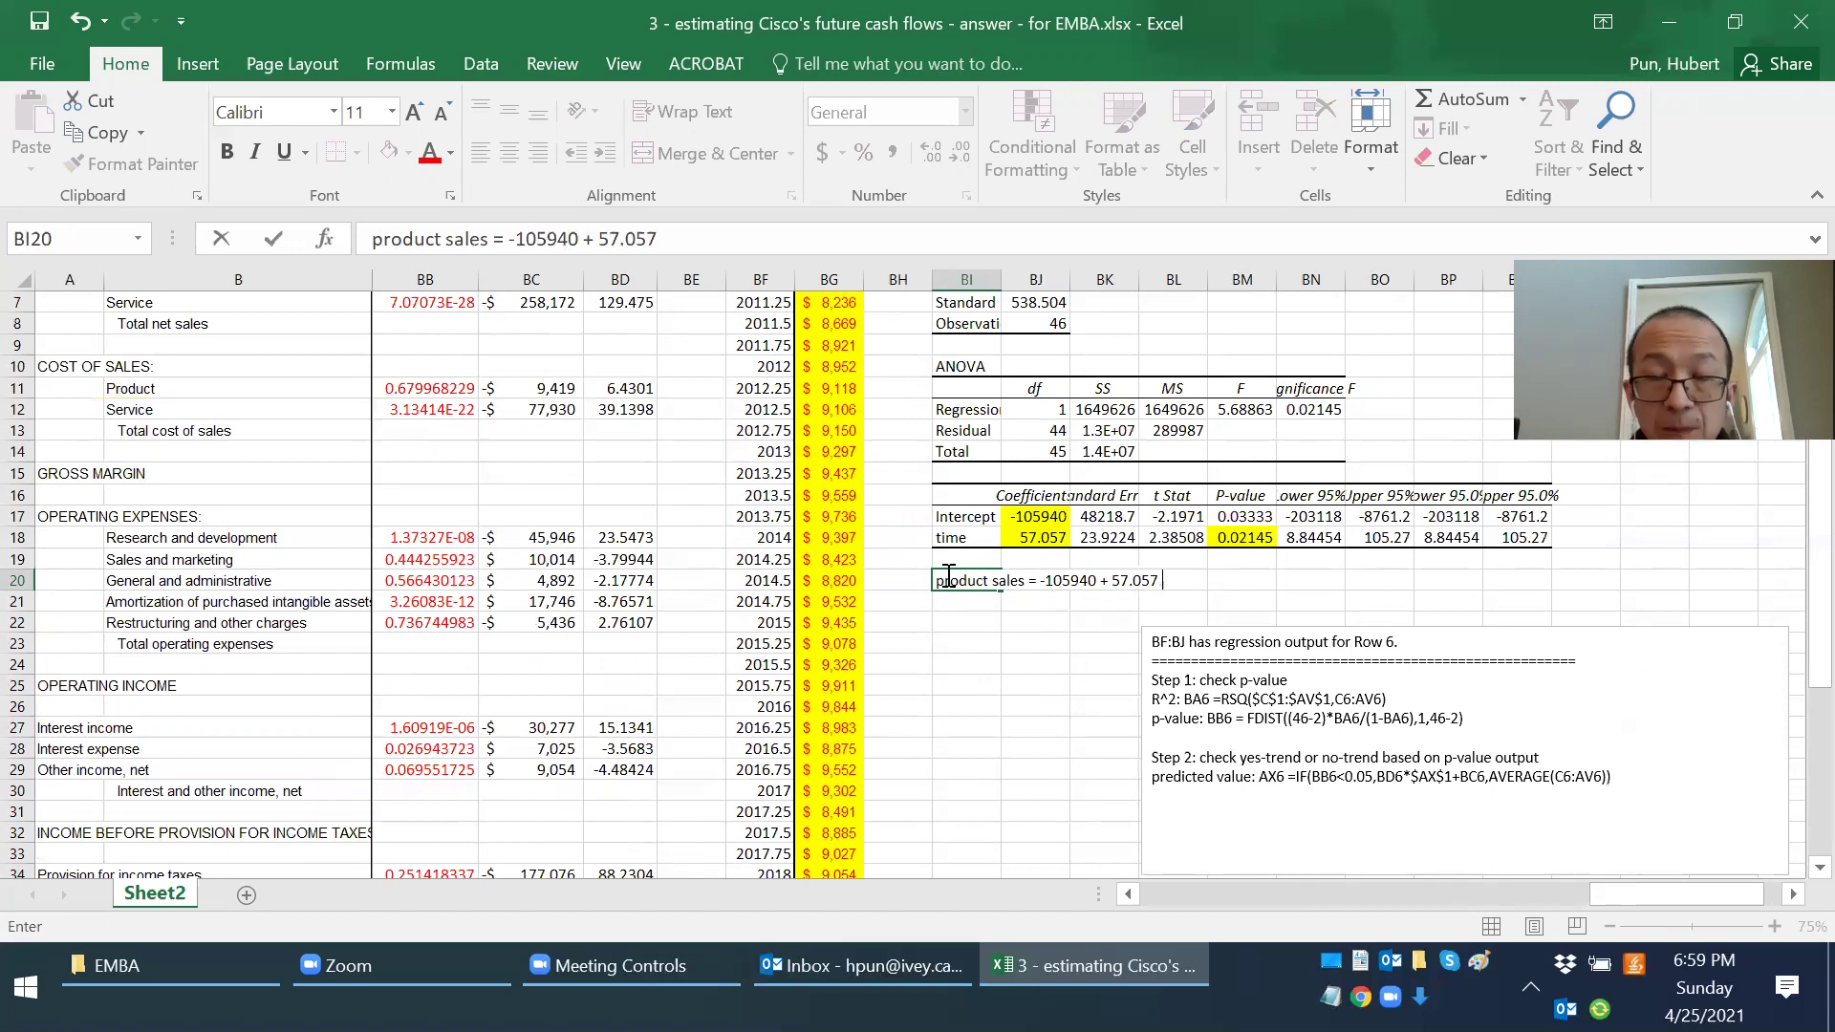
{"action": "type", "text": "time"}
{"action": "key", "text": "Return"}
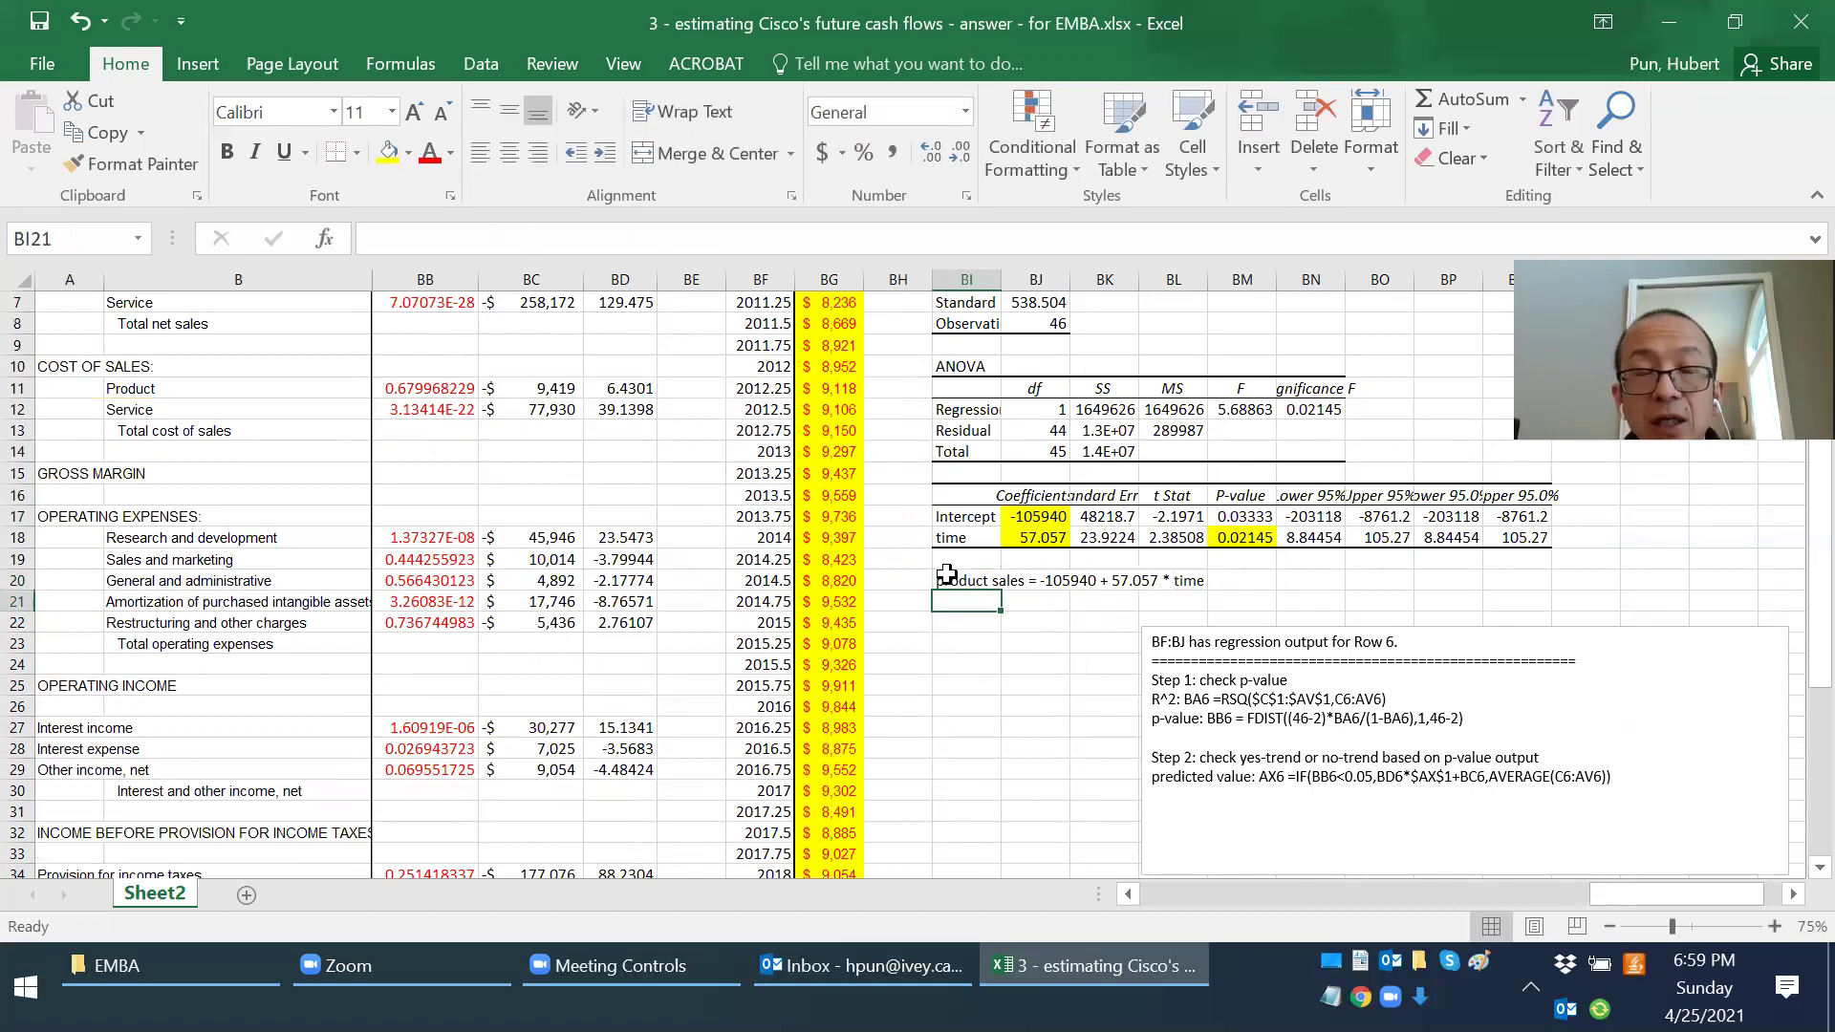
Step: Examine the latest actual quarter in column AV and the forecast quarter in column AX alongside the regression equation
{"action": "scroll", "coordinate": [946, 574], "scroll_direction": "up", "scroll_amount": 2}
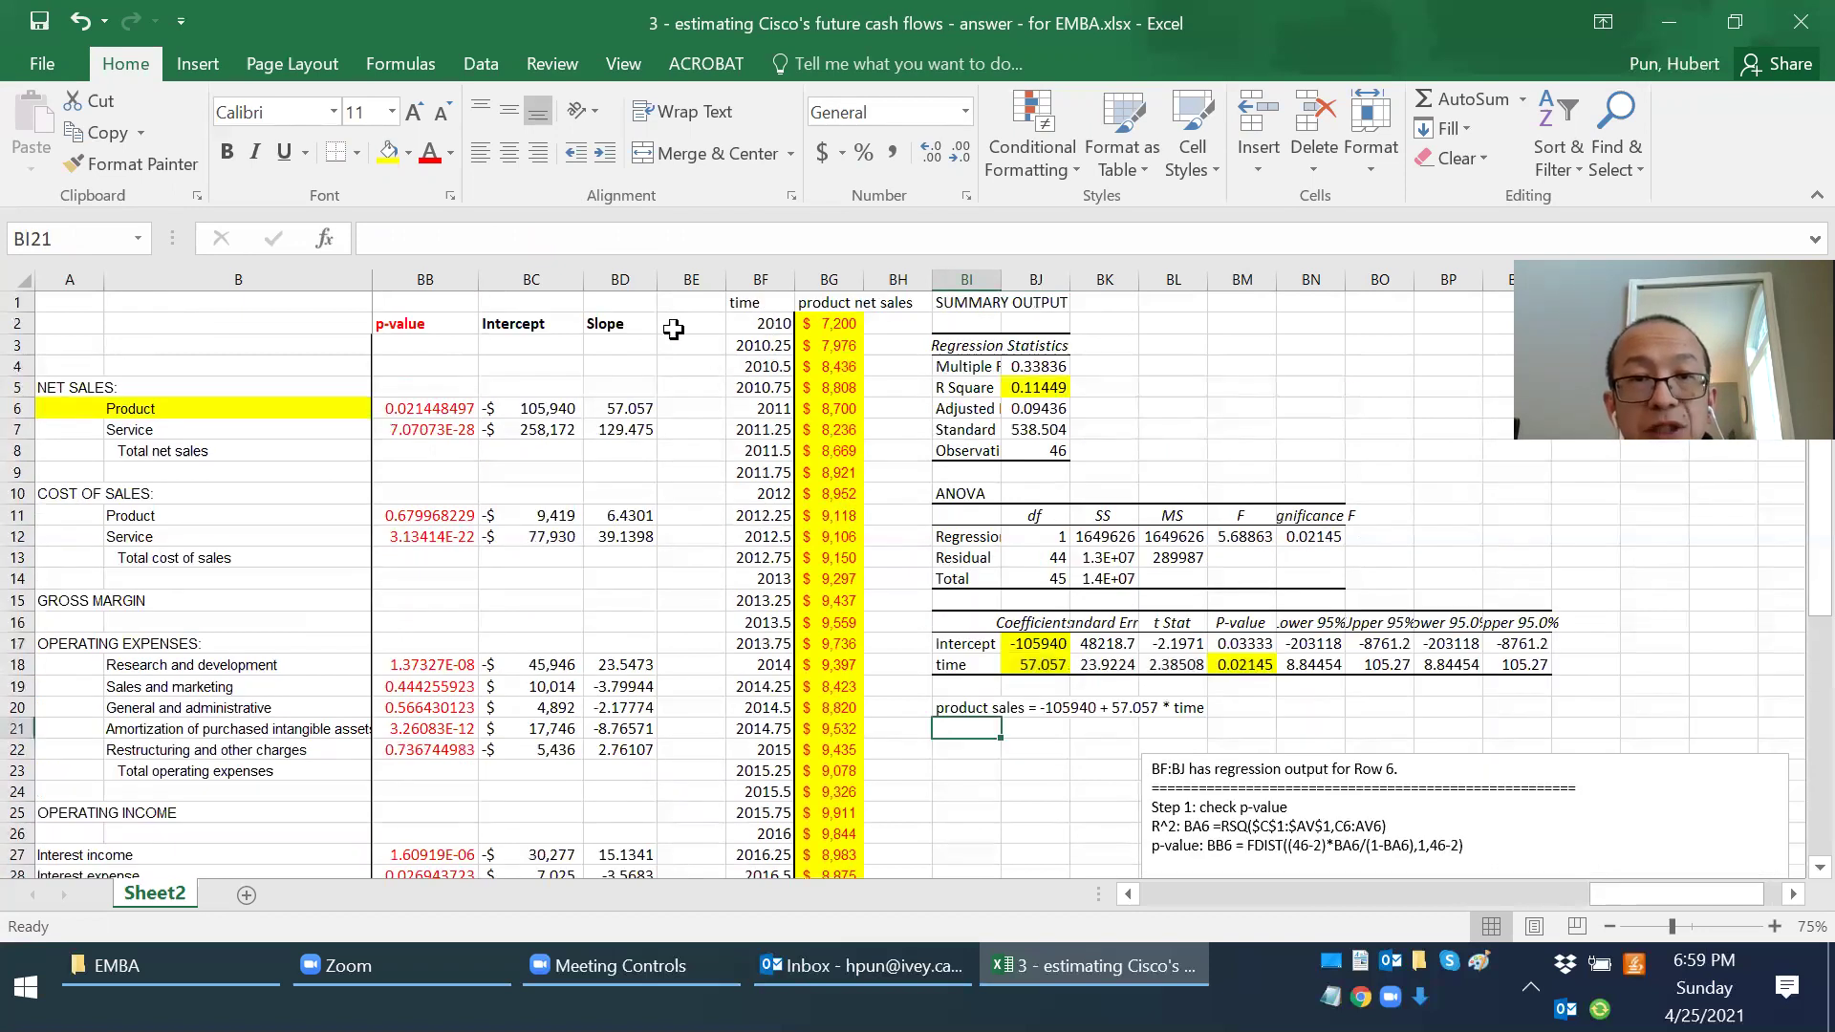
{"action": "left_click", "coordinate": [562, 304]}
{"action": "key", "text": "Left"}
{"action": "key", "text": "Left"}
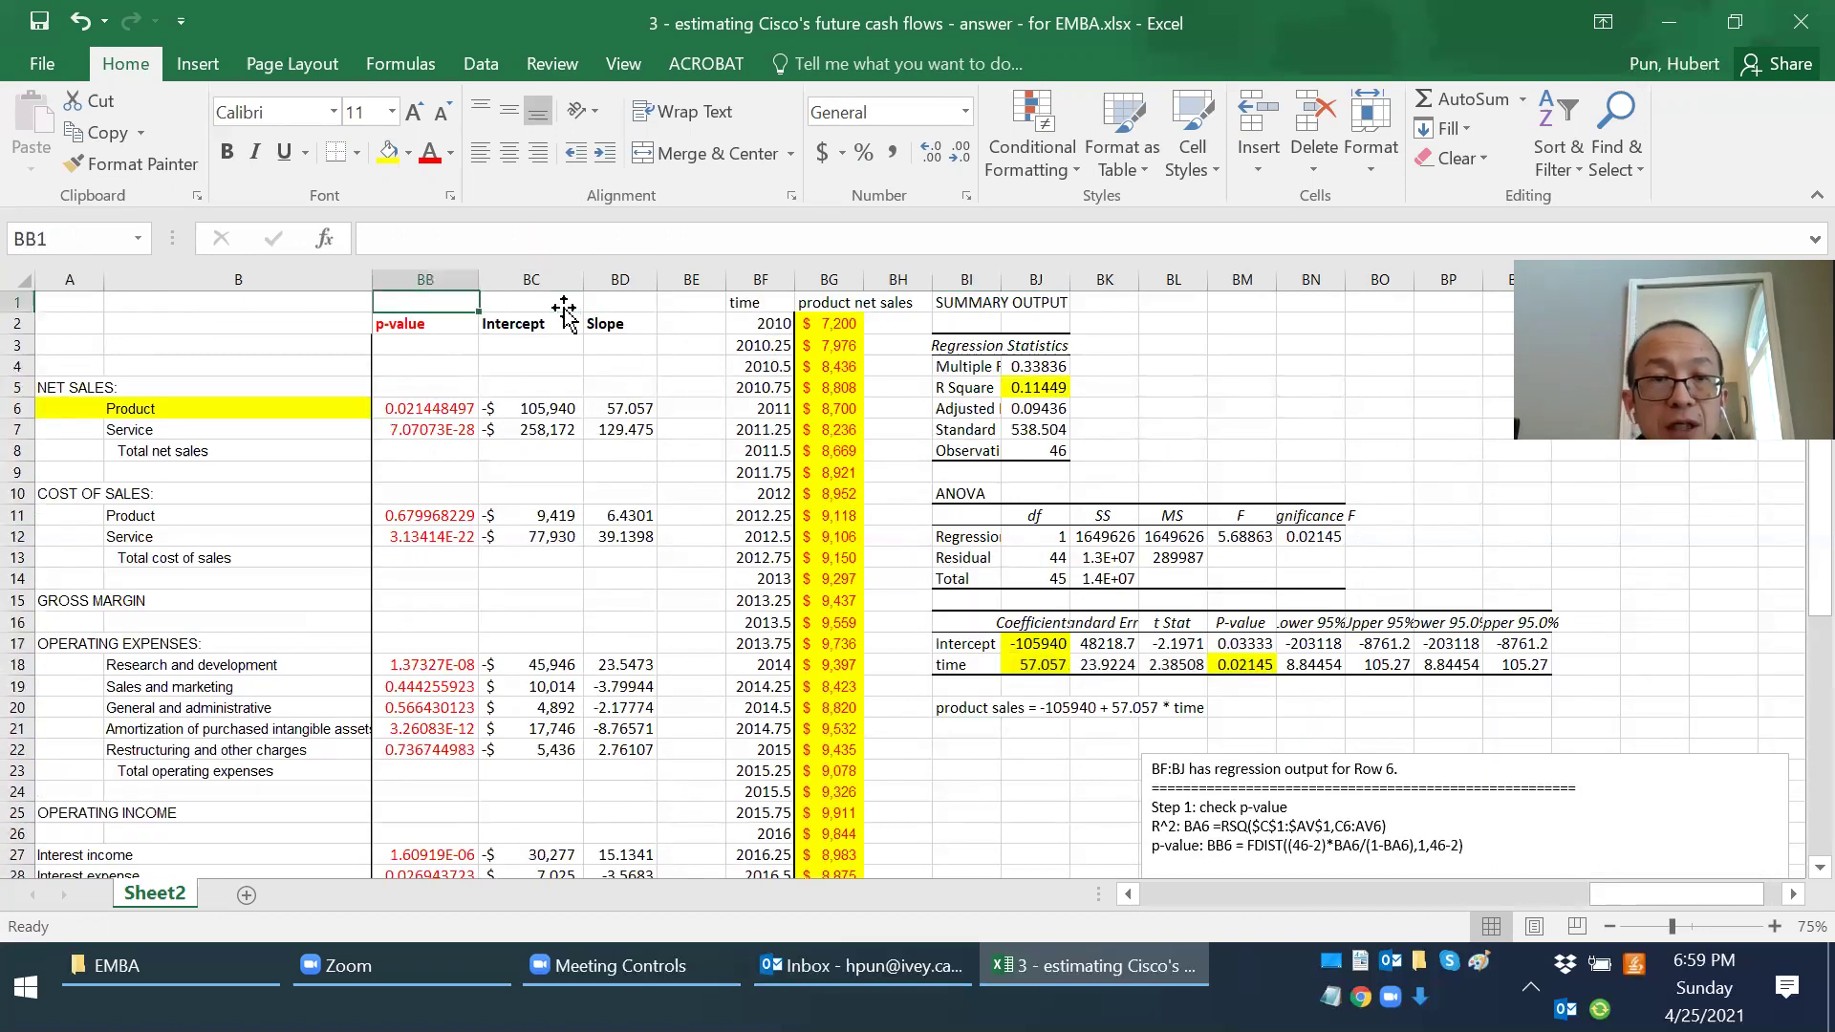
{"action": "key", "text": "Left"}
{"action": "key", "text": "Left"}
{"action": "key", "text": "Left"}
{"action": "key", "text": "Left"}
{"action": "key", "text": "Left"}
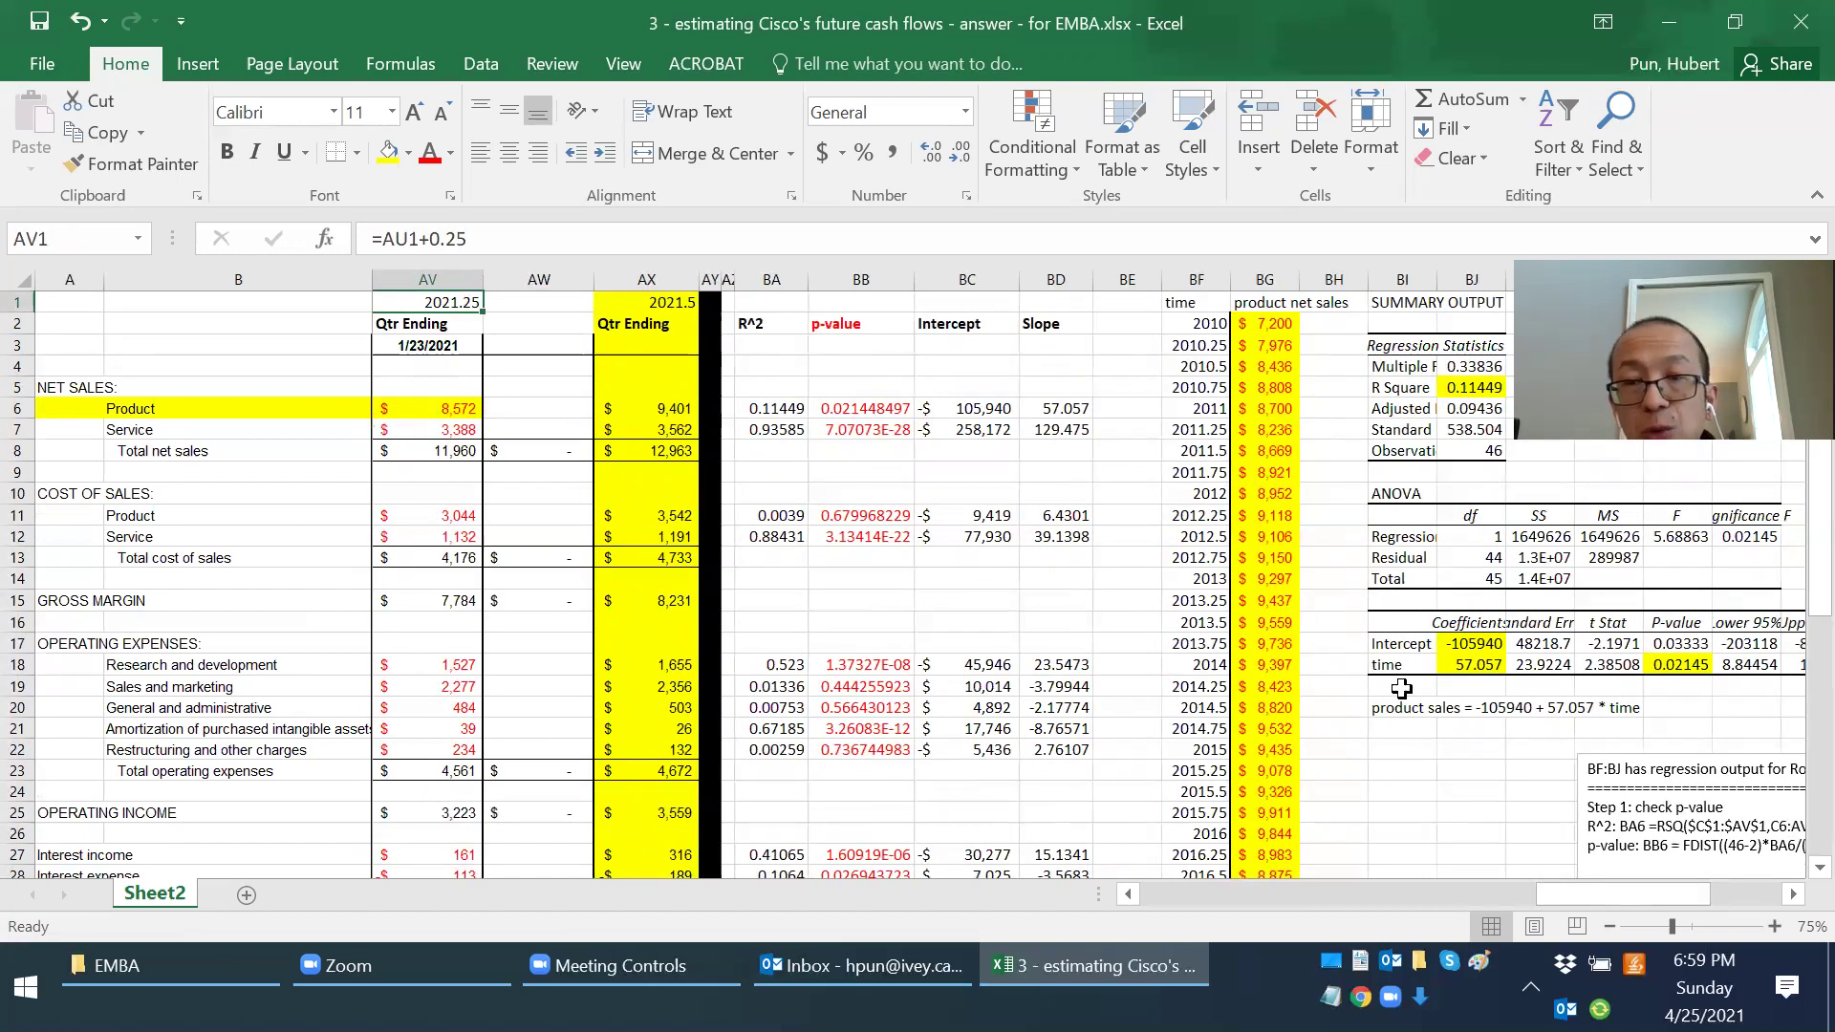
{"action": "left_click", "coordinate": [1504, 704]}
{"action": "key", "text": "Left"}
{"action": "key", "text": "Left"}
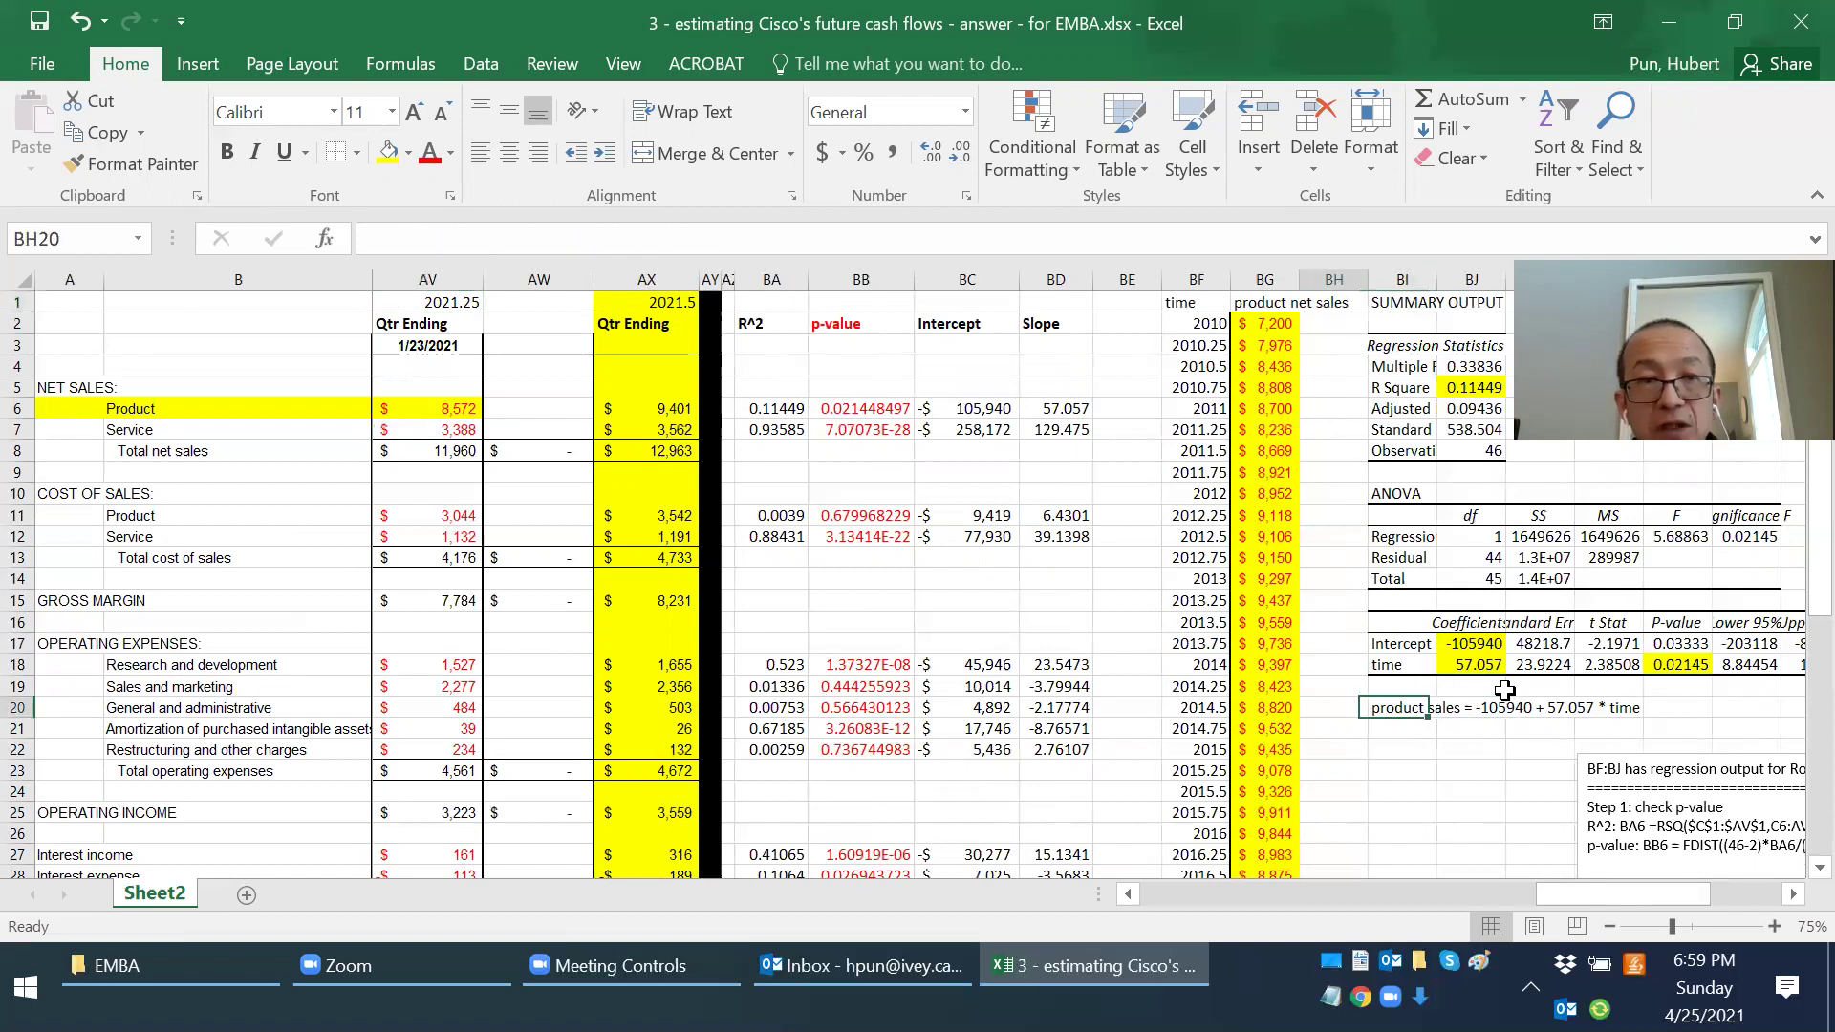
{"action": "left_click", "coordinate": [436, 279]}
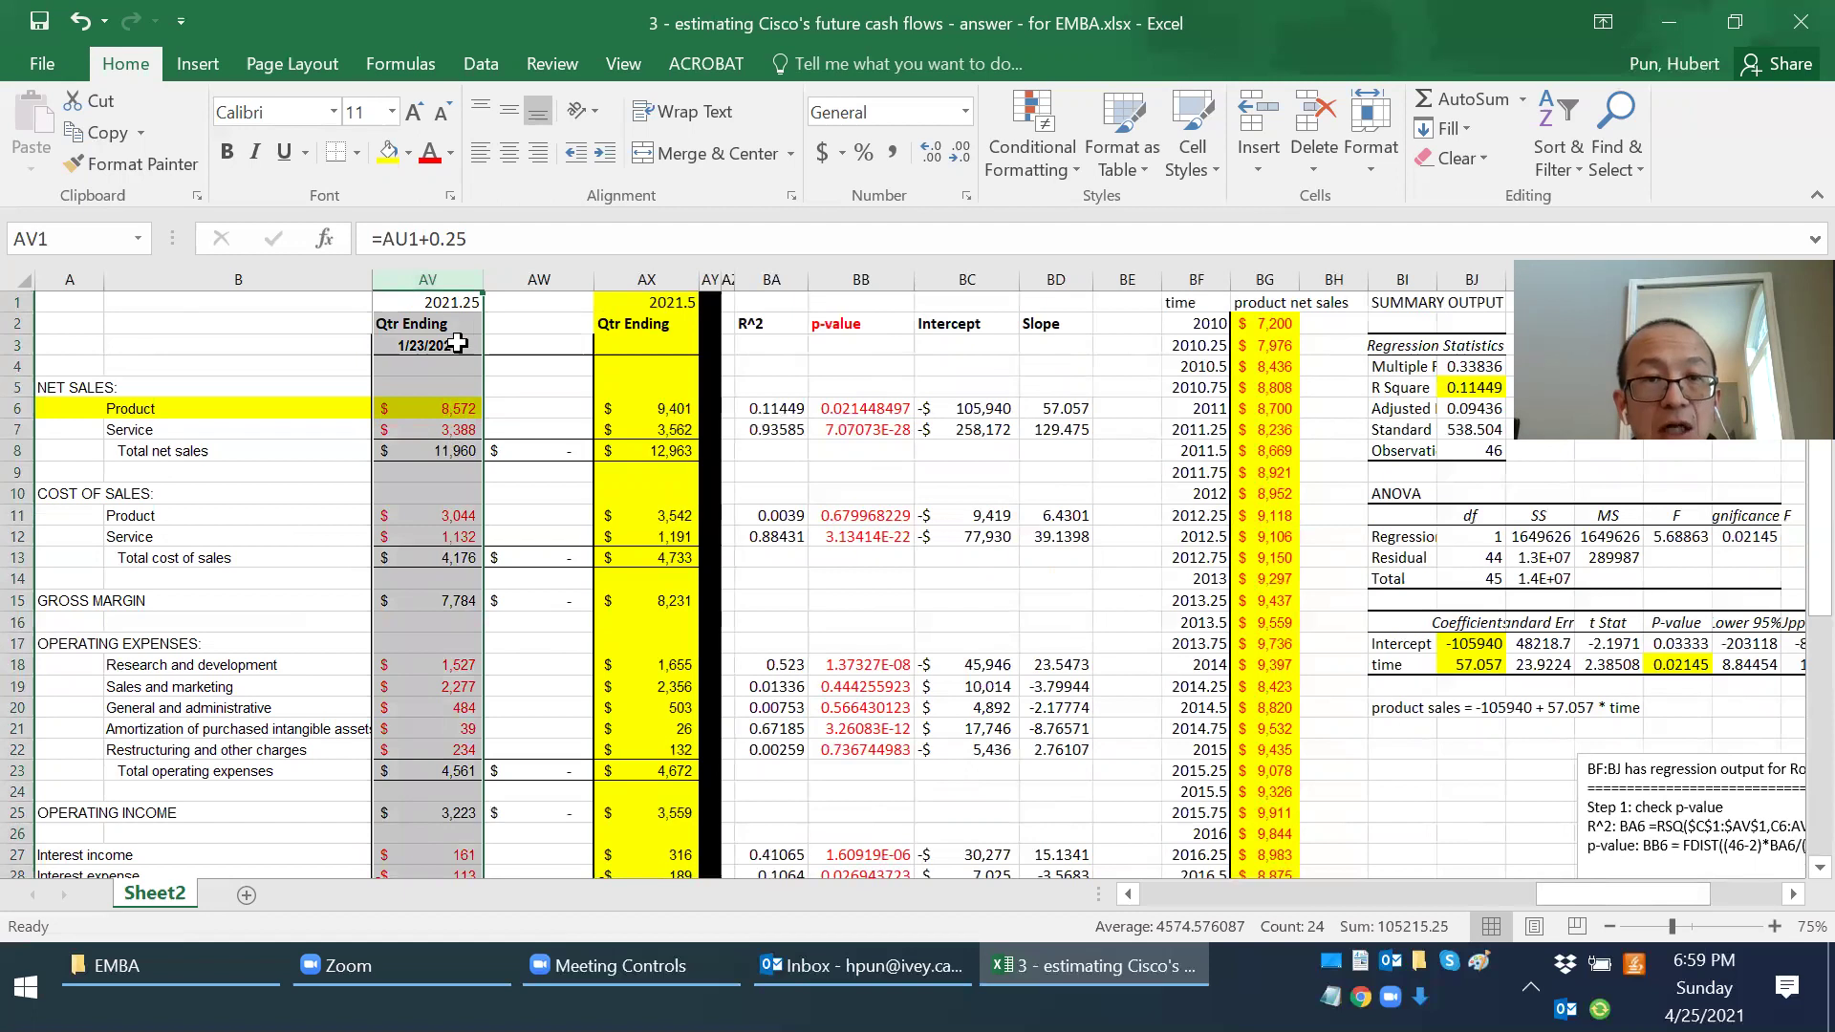
{"action": "left_click_drag", "start_coordinate": [1405, 728], "coordinate": [1405, 707]}
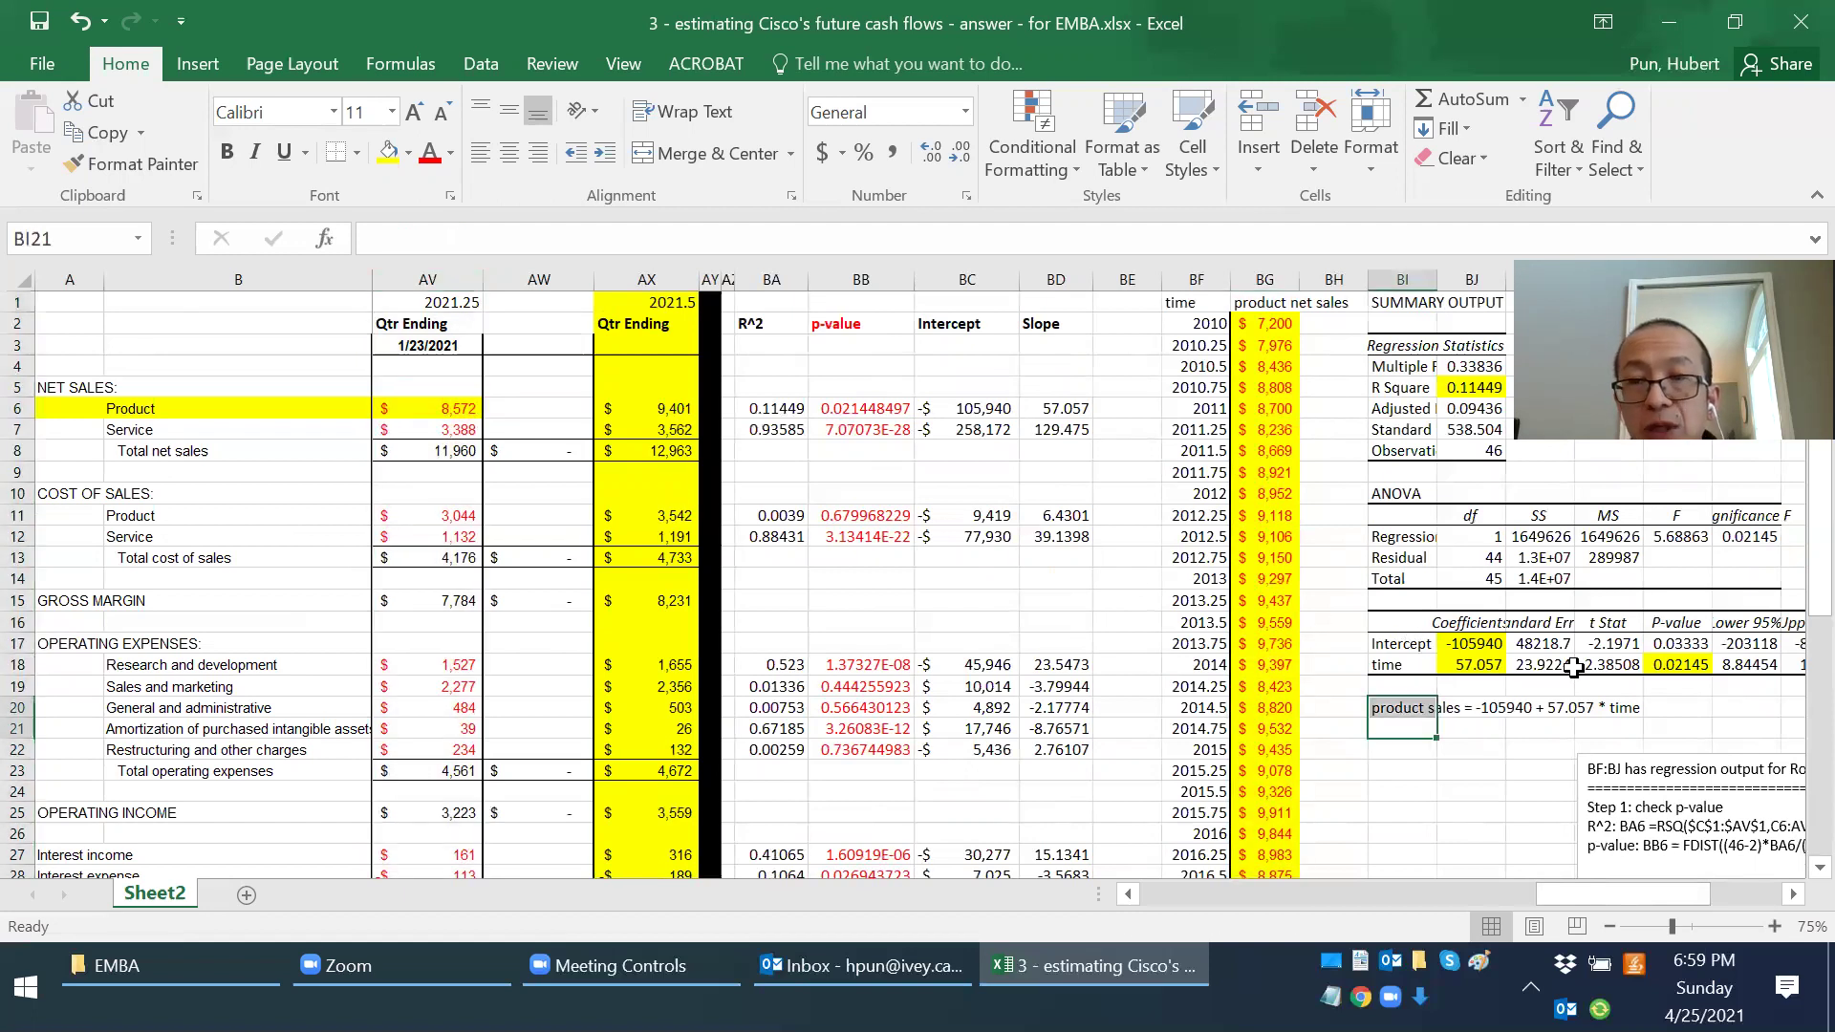
Step: Calculate the predicted product sales for time 2021.5 in BI21 with the formula =BJ17+BJ18*2021.5
{"action": "key", "text": "Right"}
{"action": "key", "text": "Right"}
{"action": "key", "text": "Right"}
{"action": "key", "text": "Left"}
{"action": "key", "text": "Left"}
{"action": "key", "text": "Left"}
{"action": "type", "text": "="}
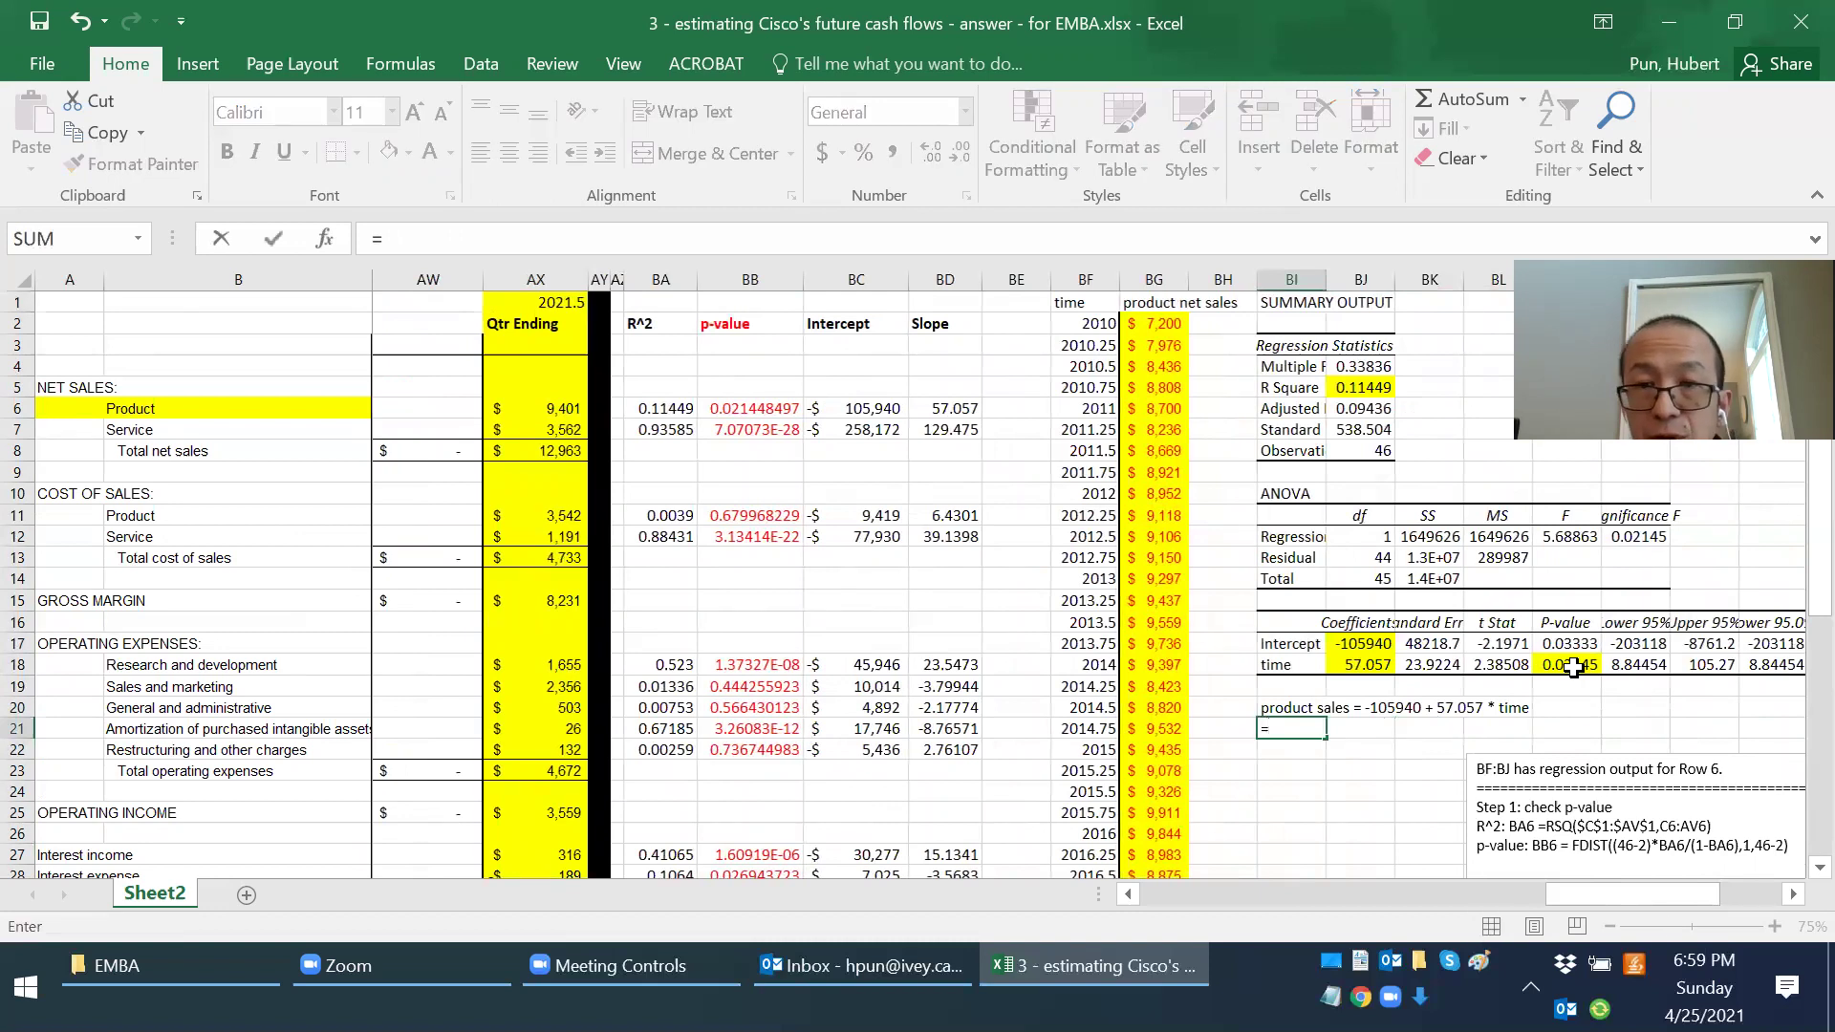
{"action": "left_click", "coordinate": [1367, 644]}
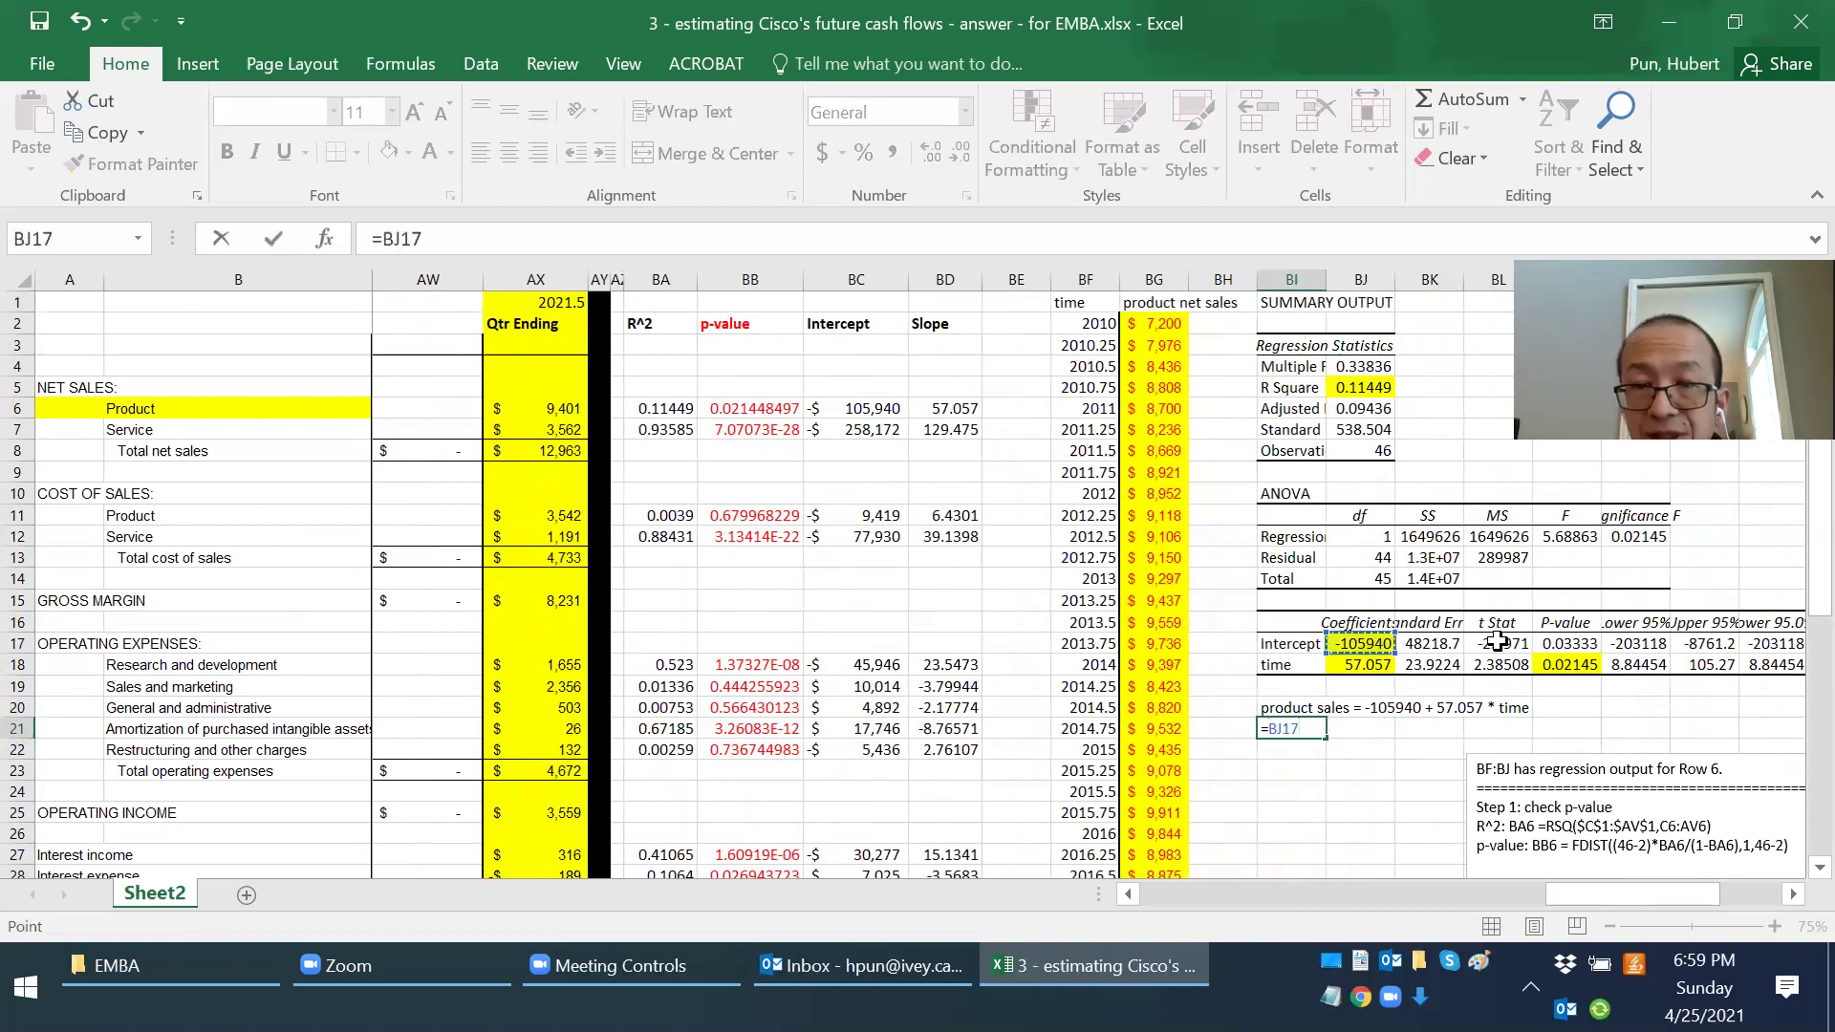
{"action": "type", "text": "+"}
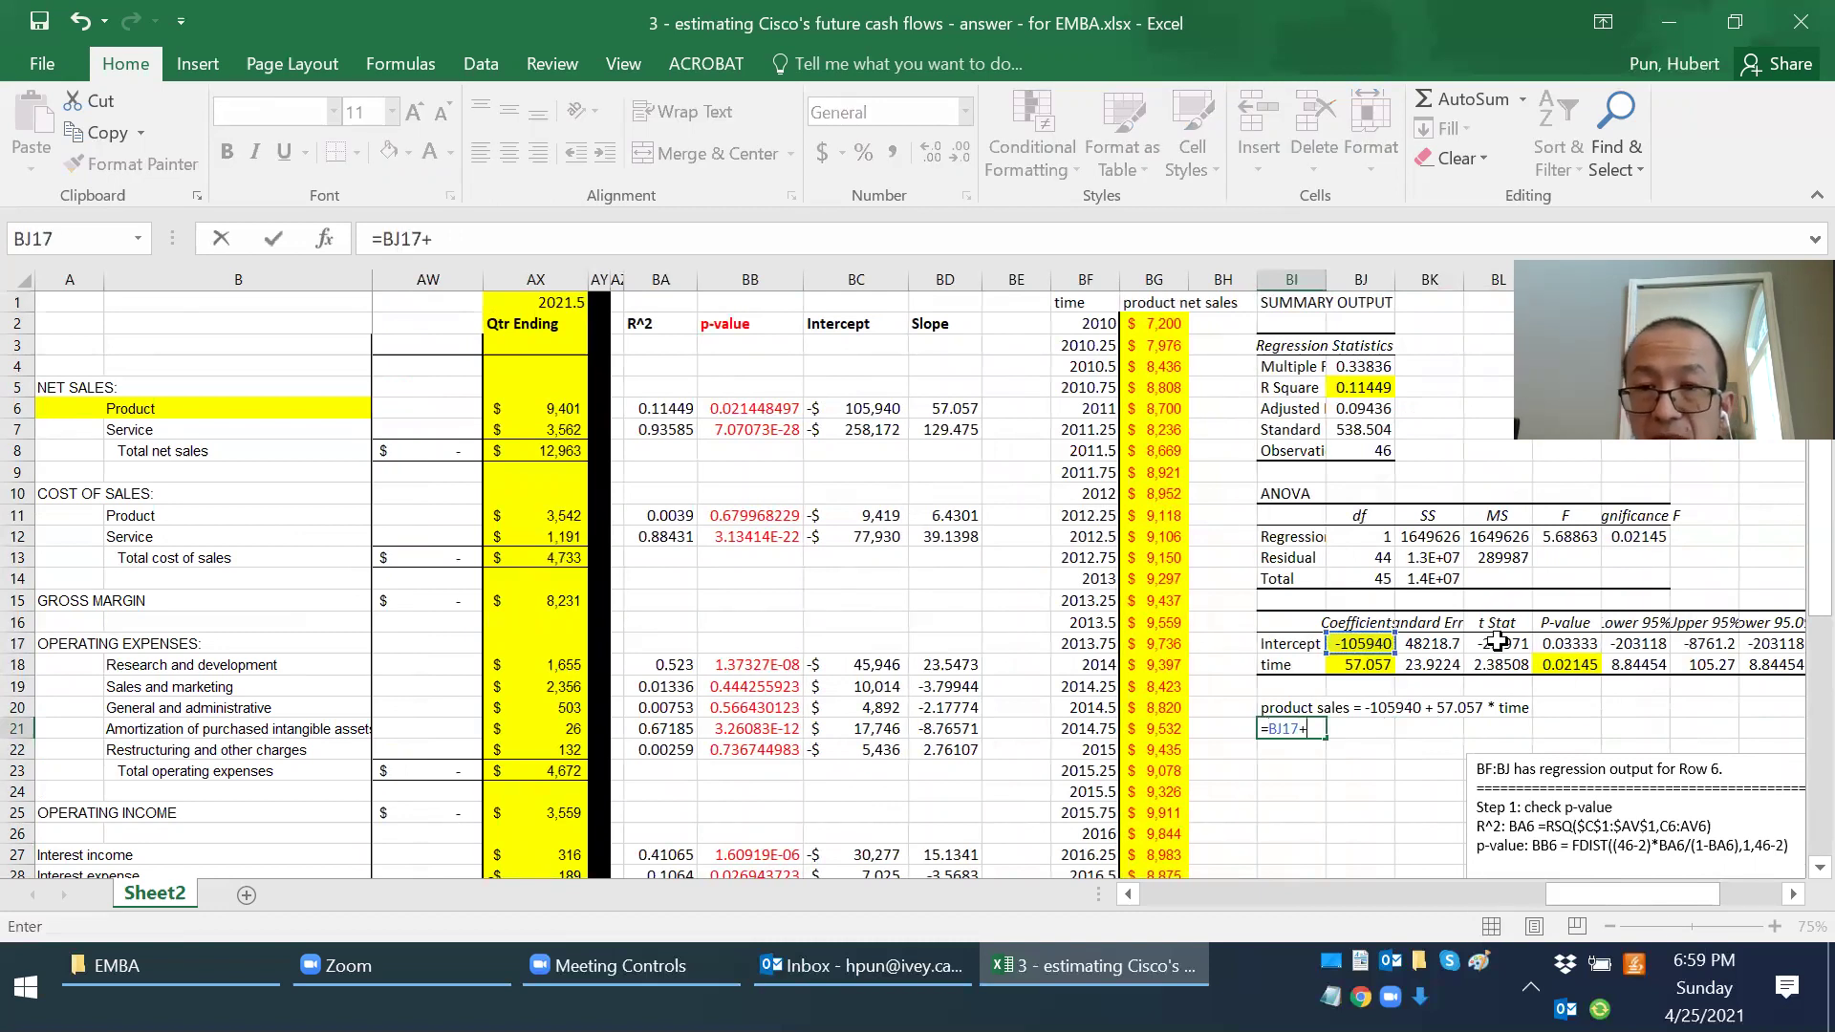
{"action": "left_click", "coordinate": [1386, 662]}
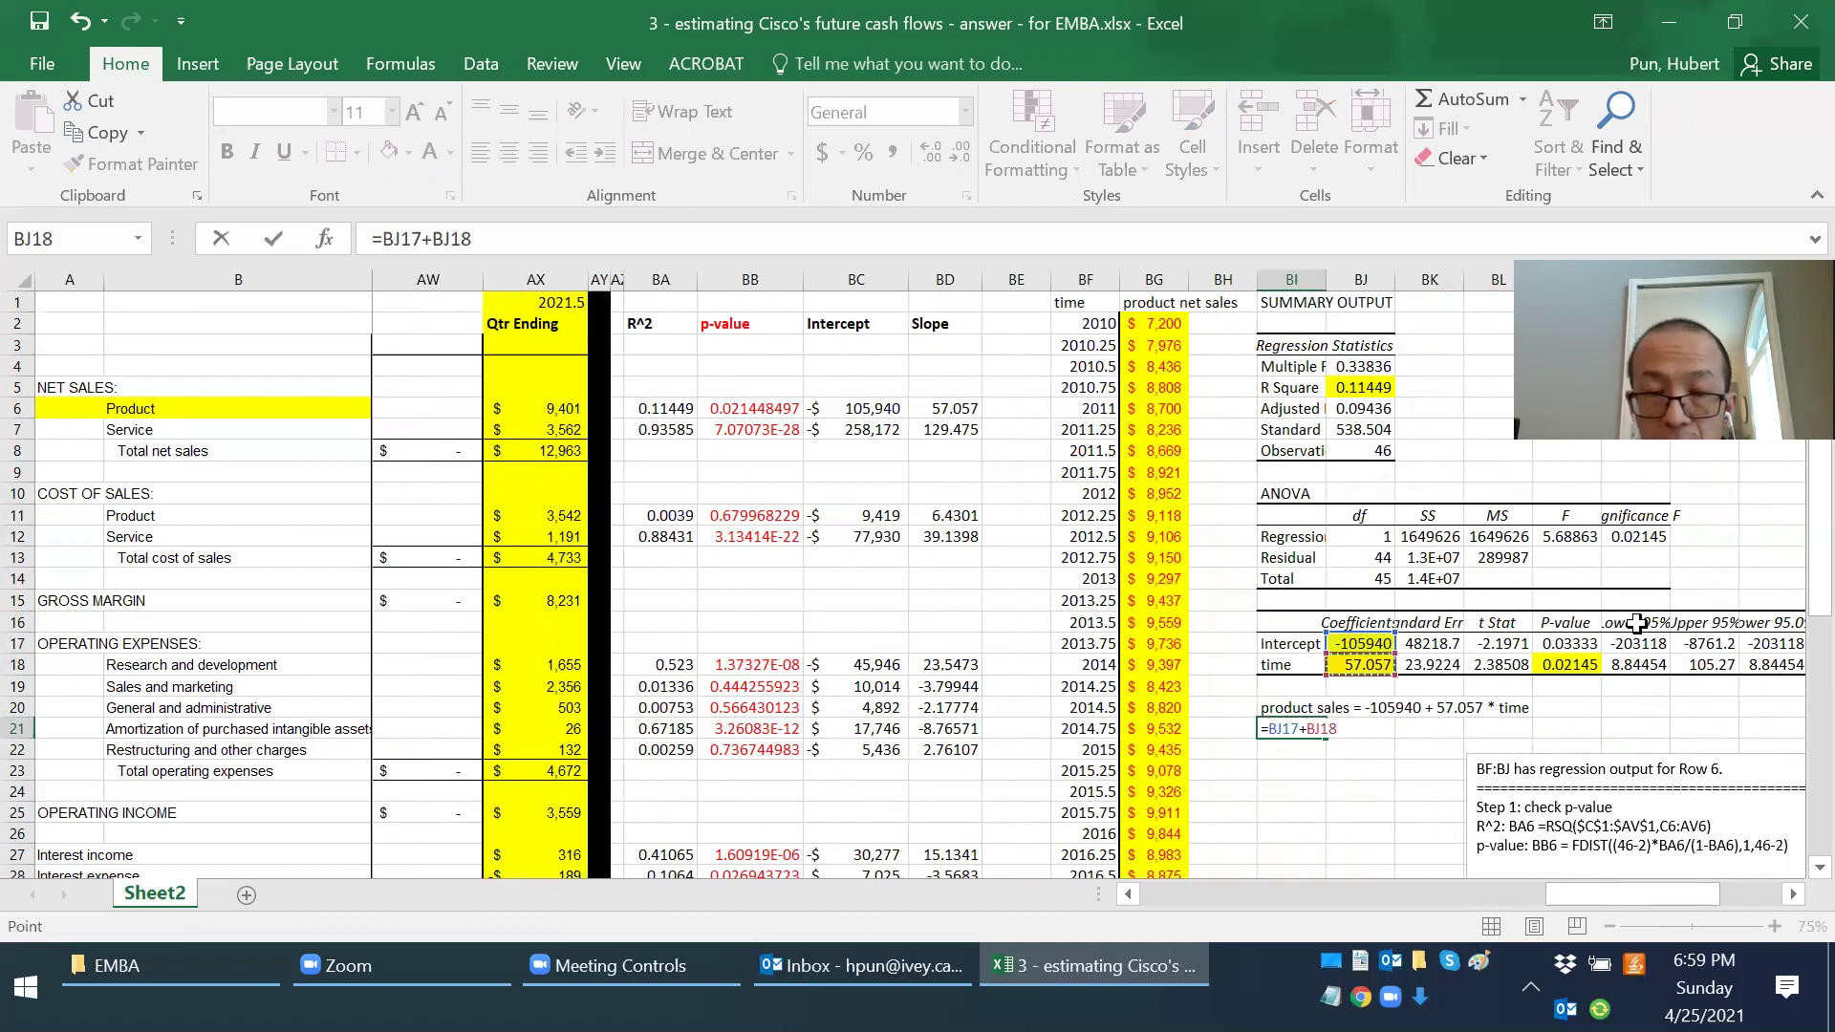
{"action": "type", "text": "*"}
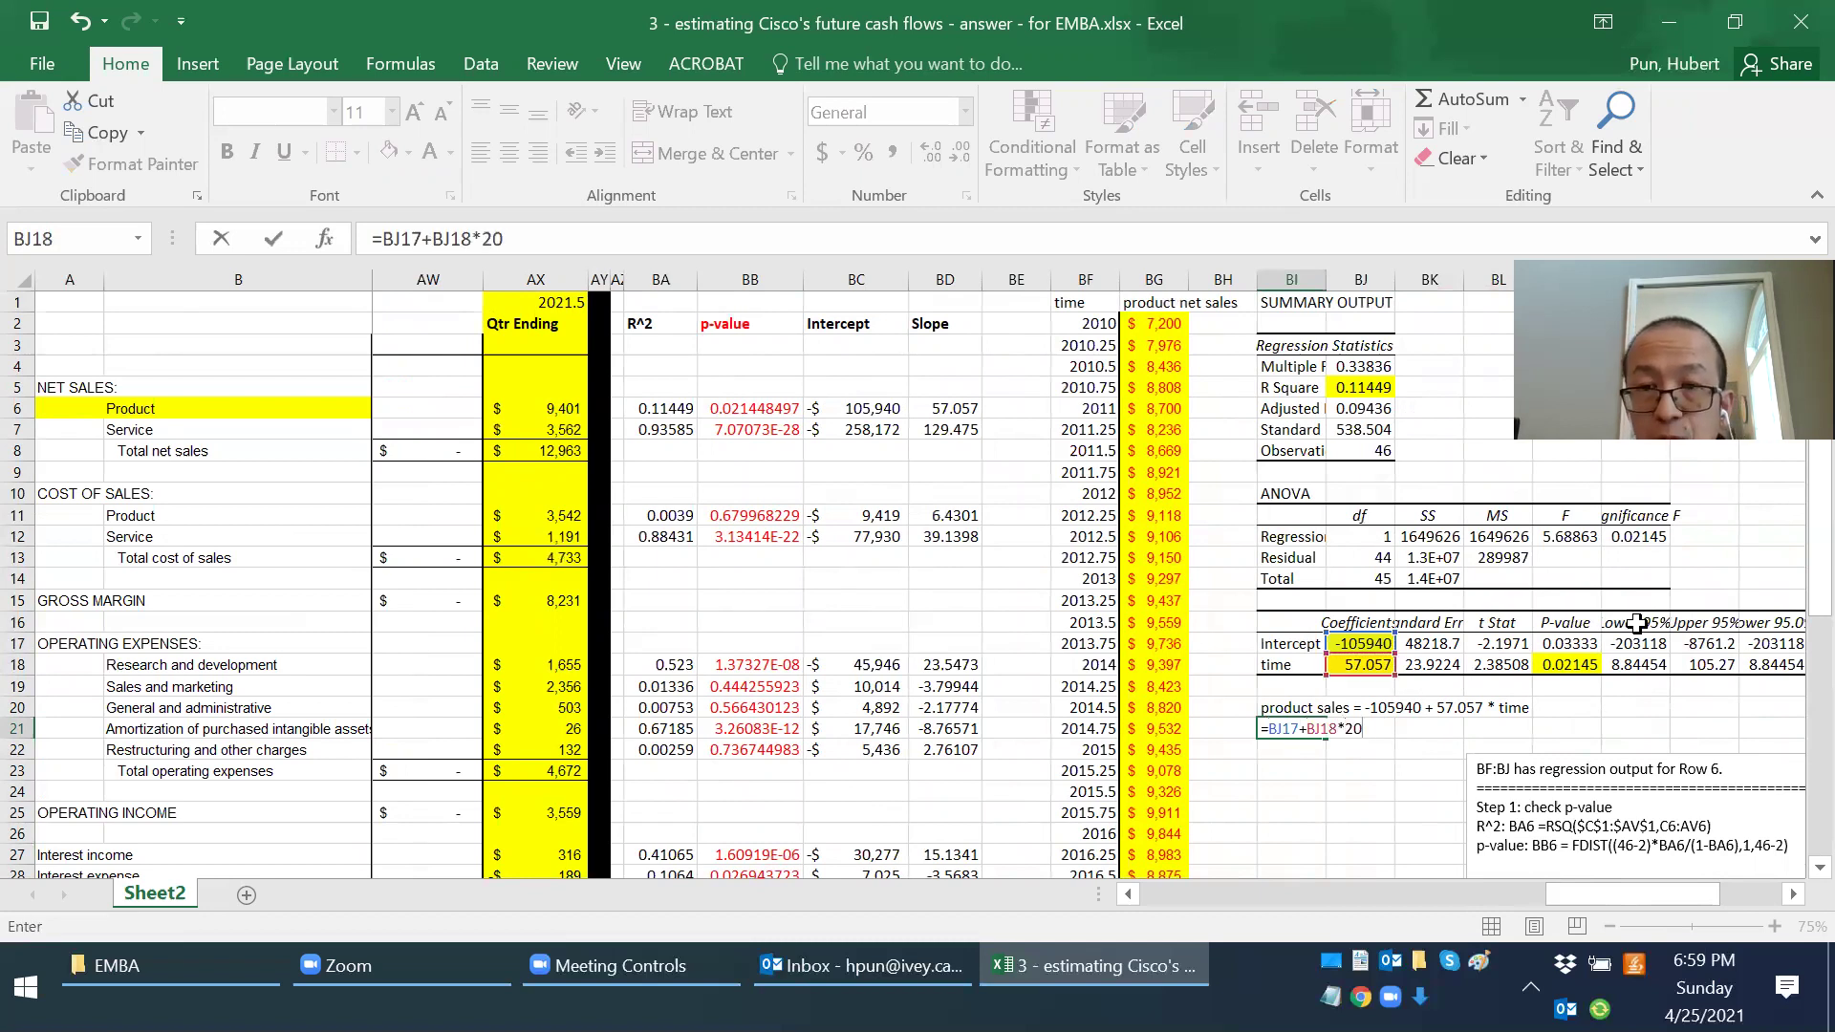
{"action": "key", "text": "ctrl+Return"}
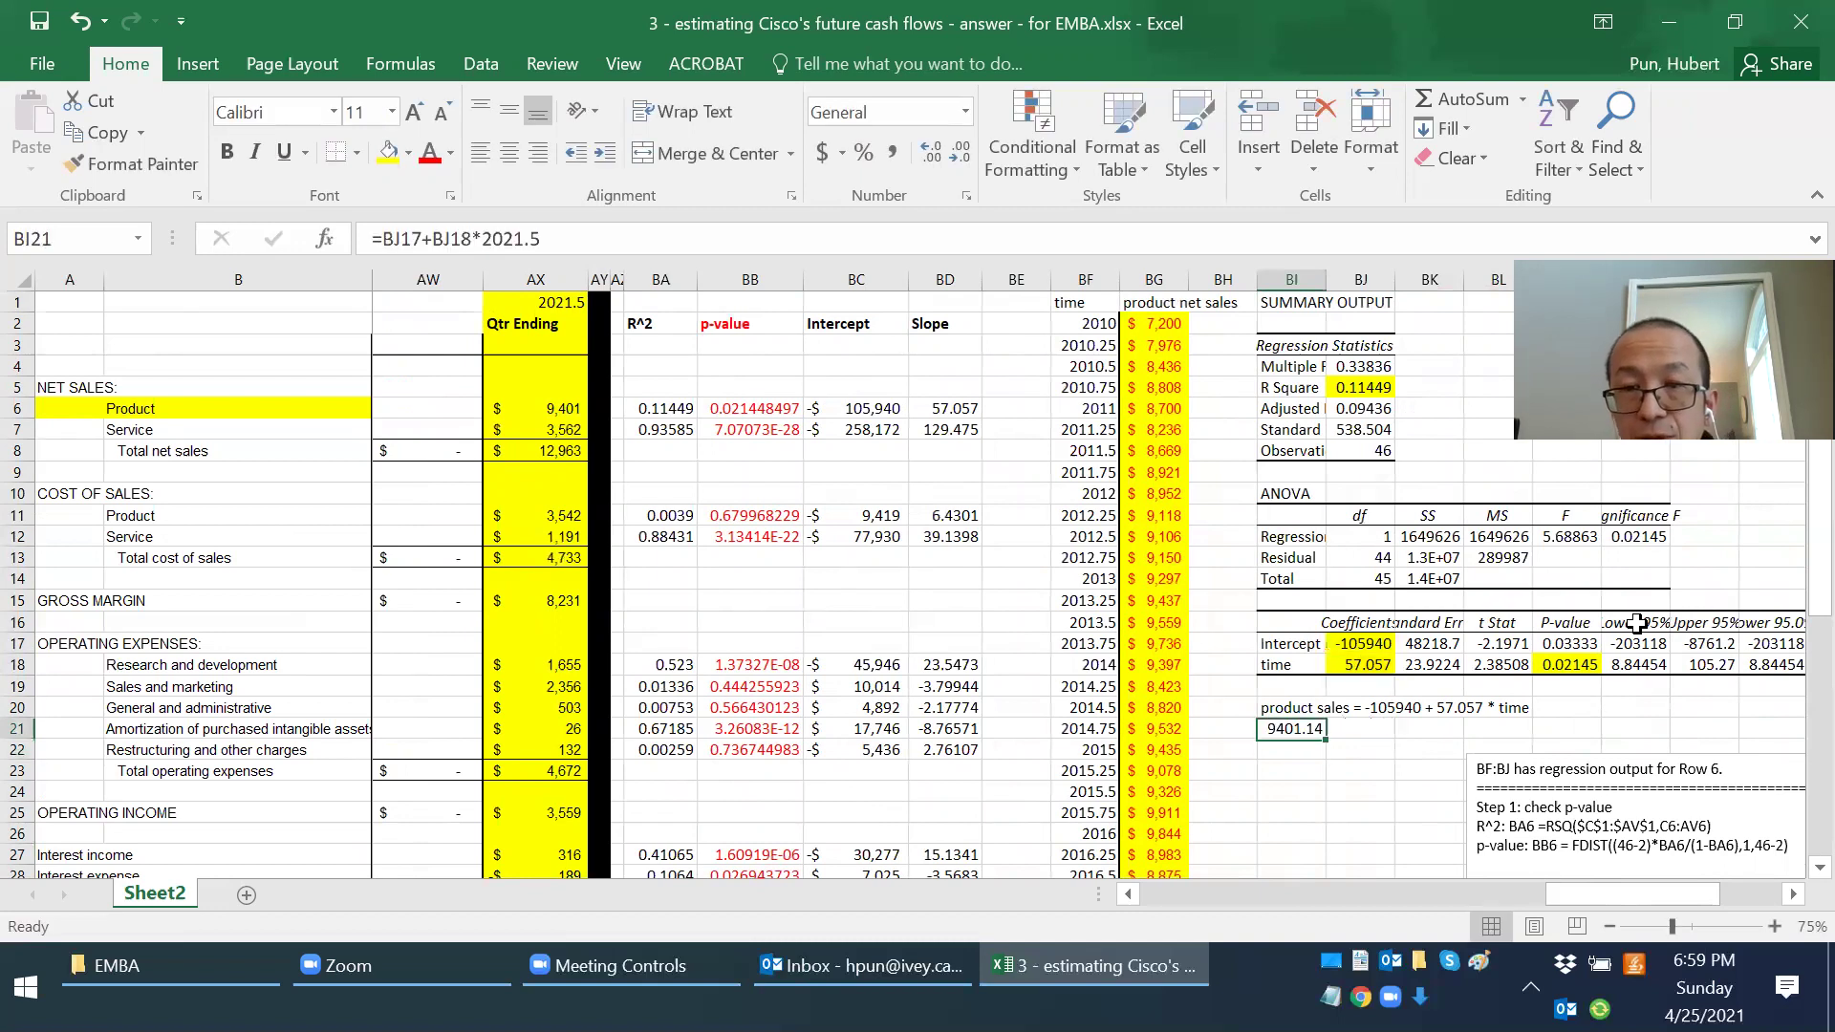
Step: Label the predicted value by entering "<-- predicted product sales at 2021.5" in BJ21
{"action": "key", "text": "Right"}
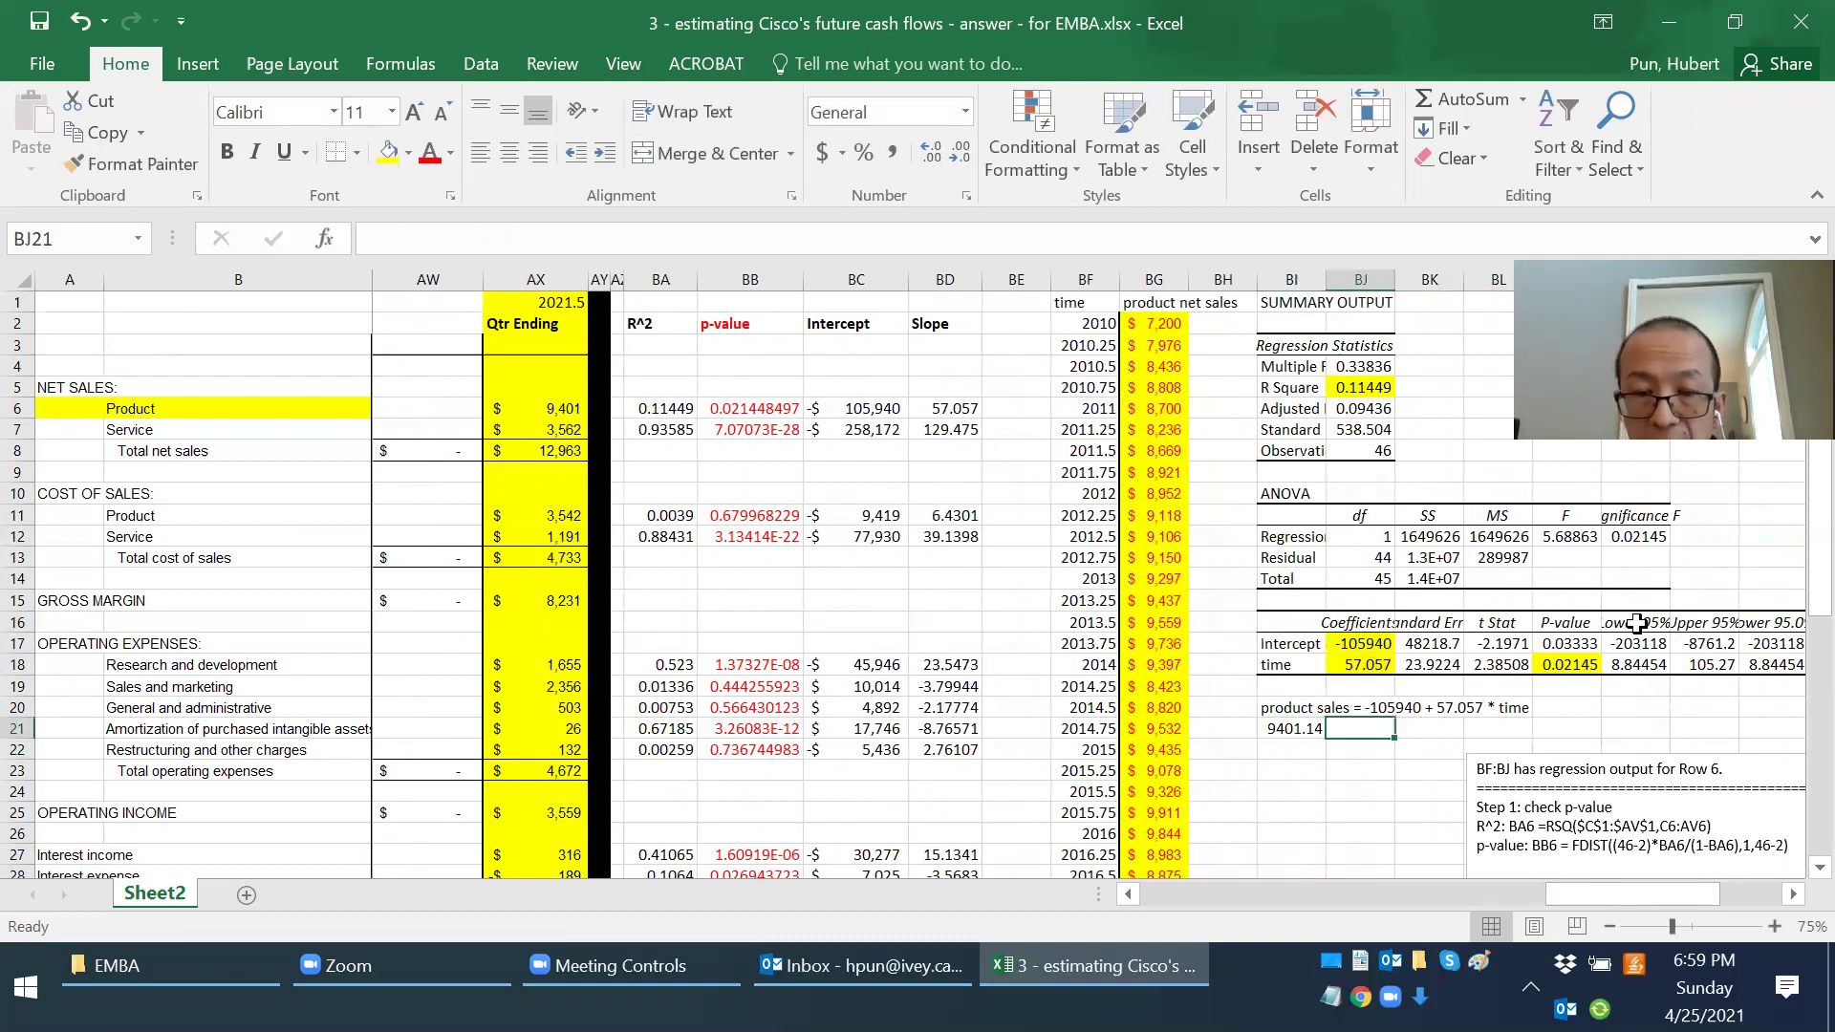
{"action": "type", "text": "<-- predicted product "}
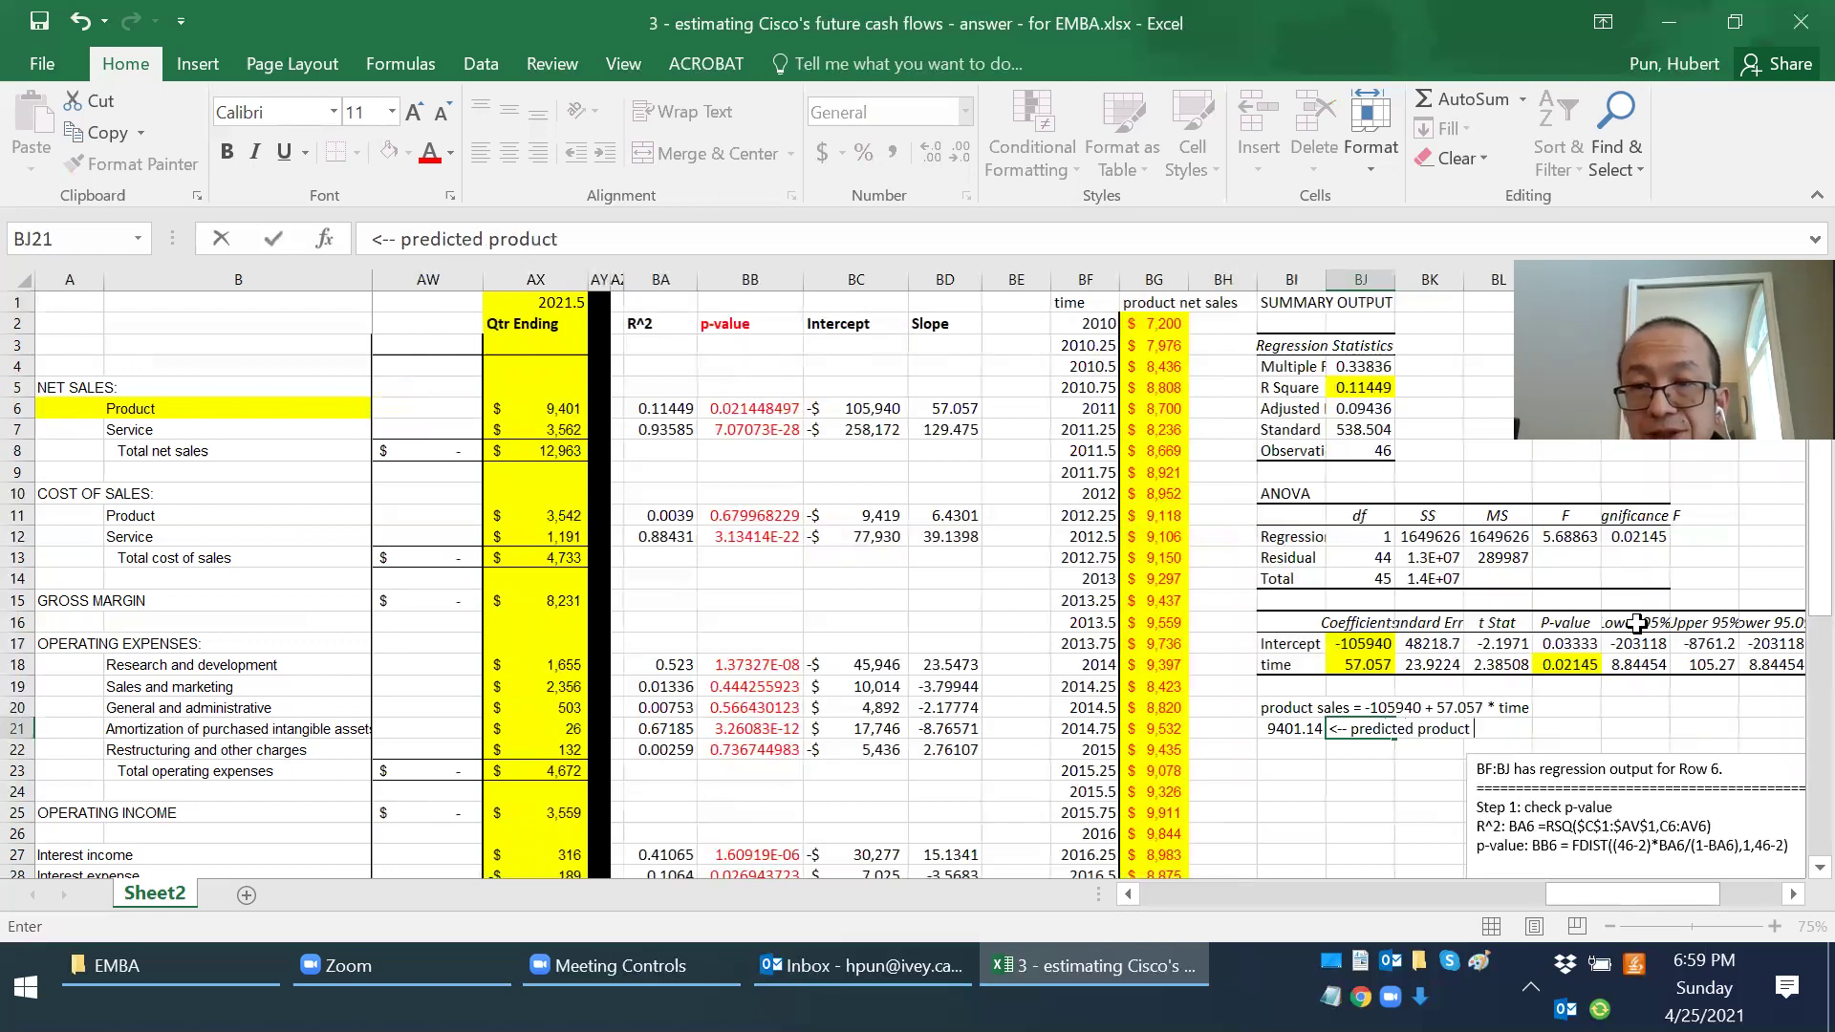
{"action": "type", "text": "sales at 20-"}
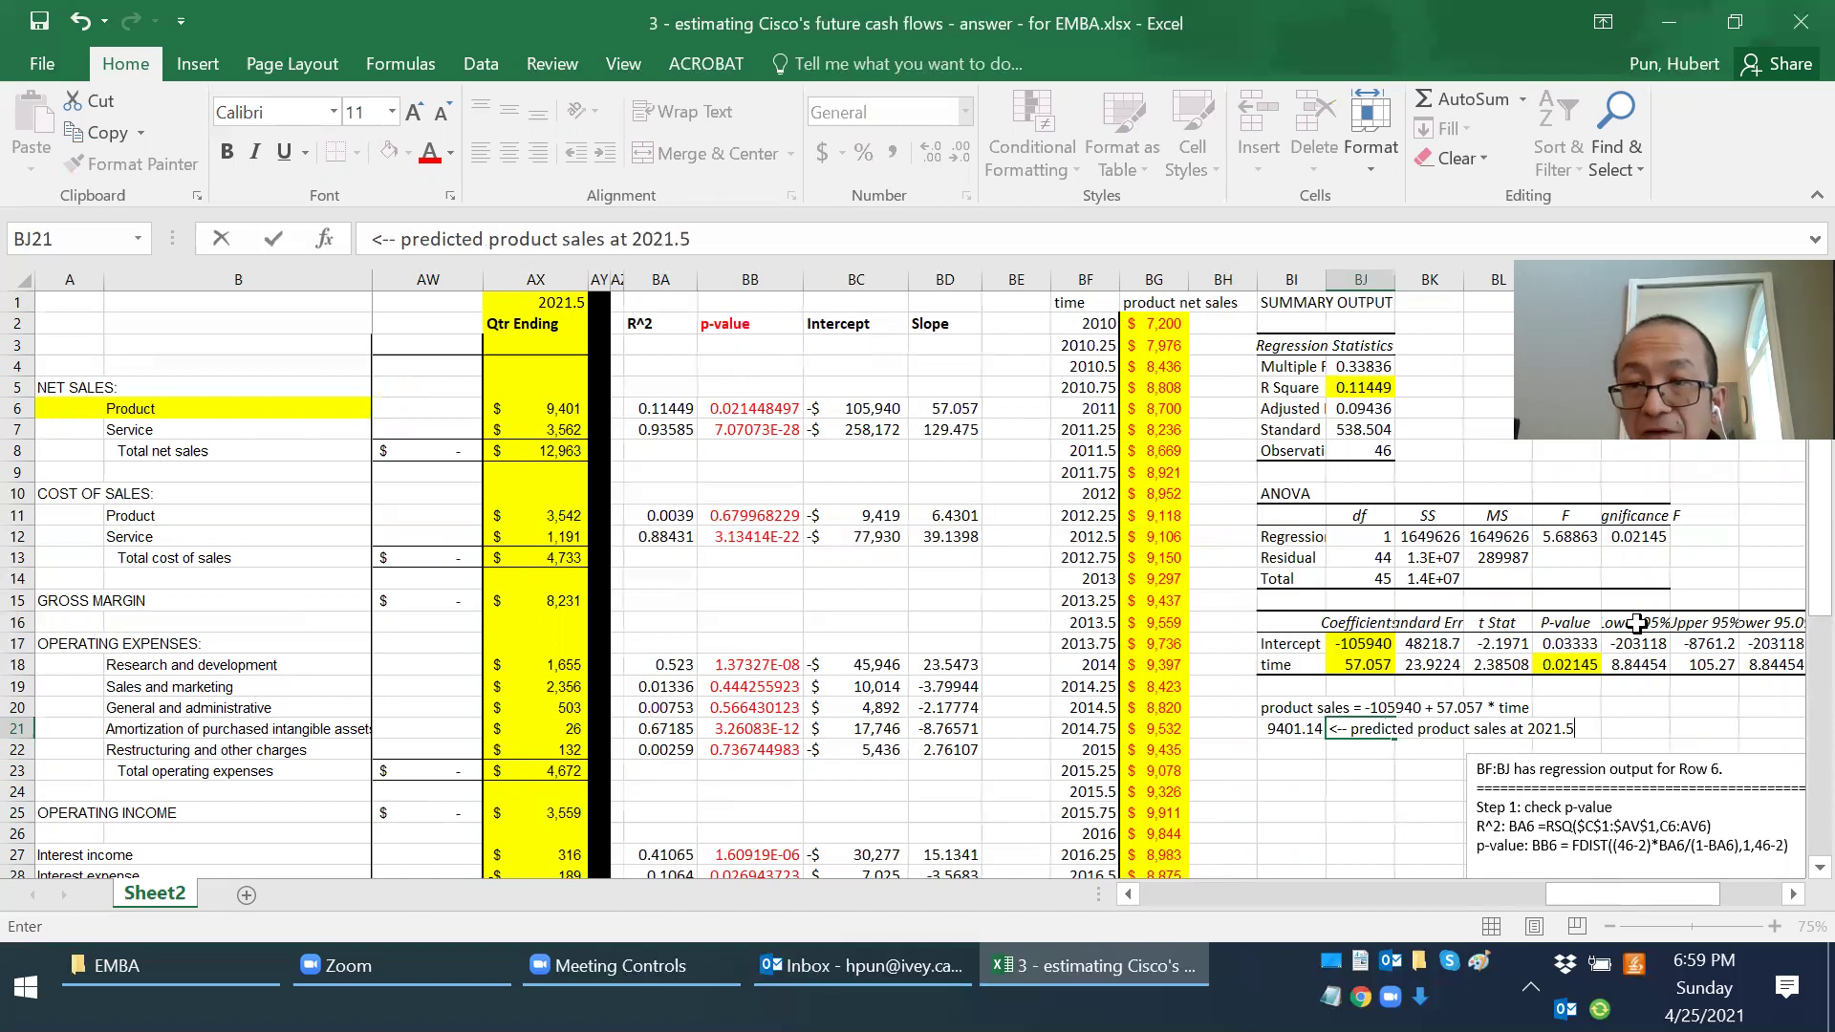
{"action": "key", "text": "Return"}
{"action": "key", "text": "Up"}
{"action": "key", "text": "Left"}
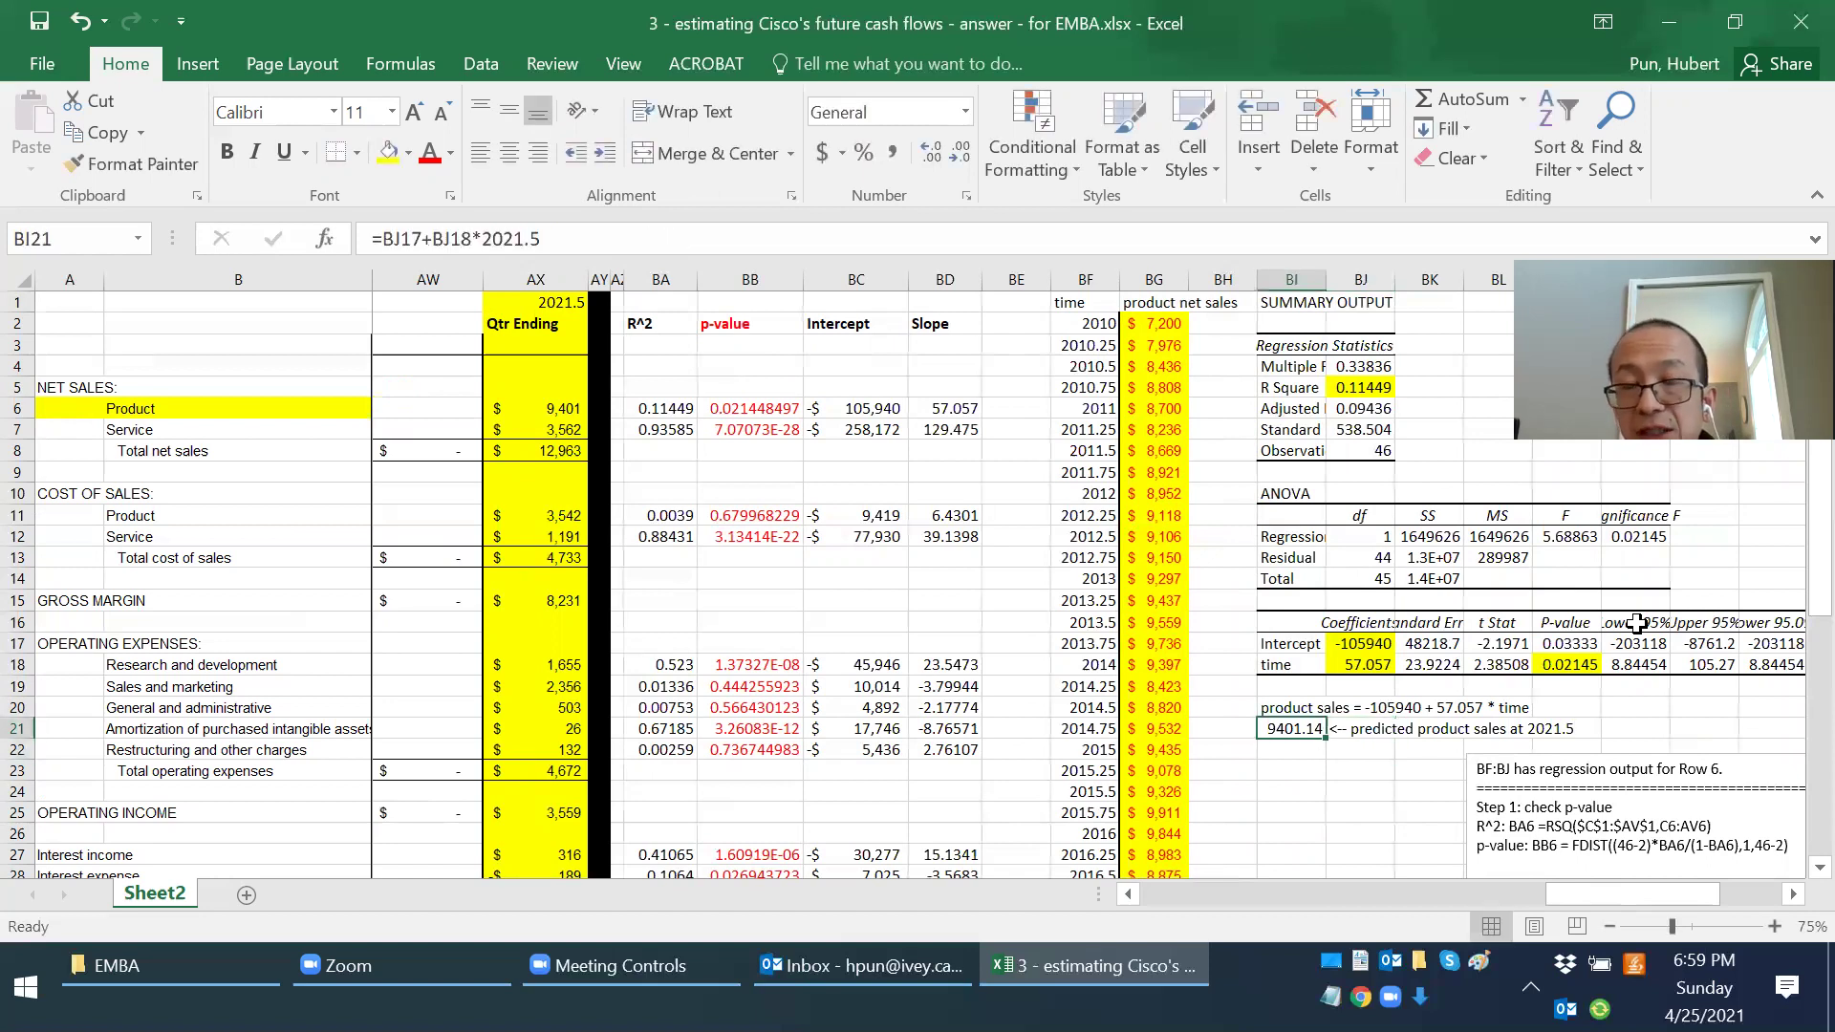
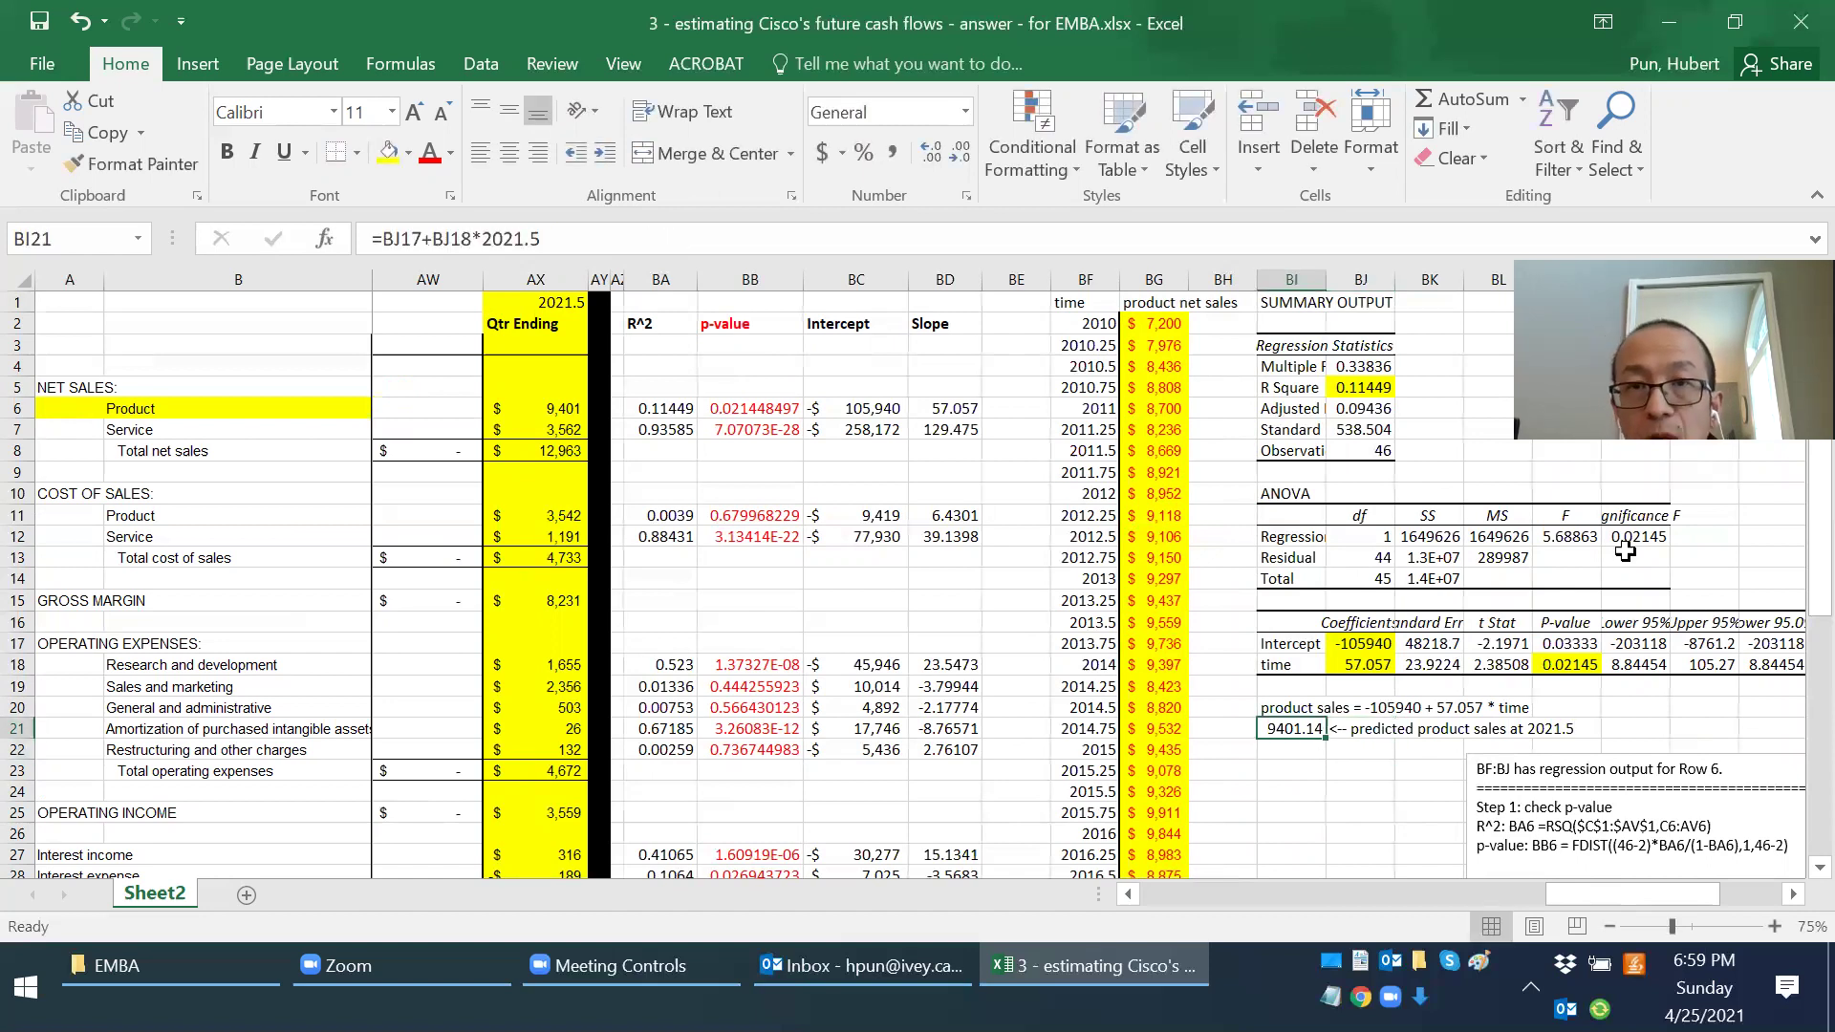
Step: Highlight the product net sales statistics in BA6:BD6, from R^2 through Slope, with yellow fill
{"action": "left_click_drag", "start_coordinate": [1087, 279], "coordinate": [1573, 272]}
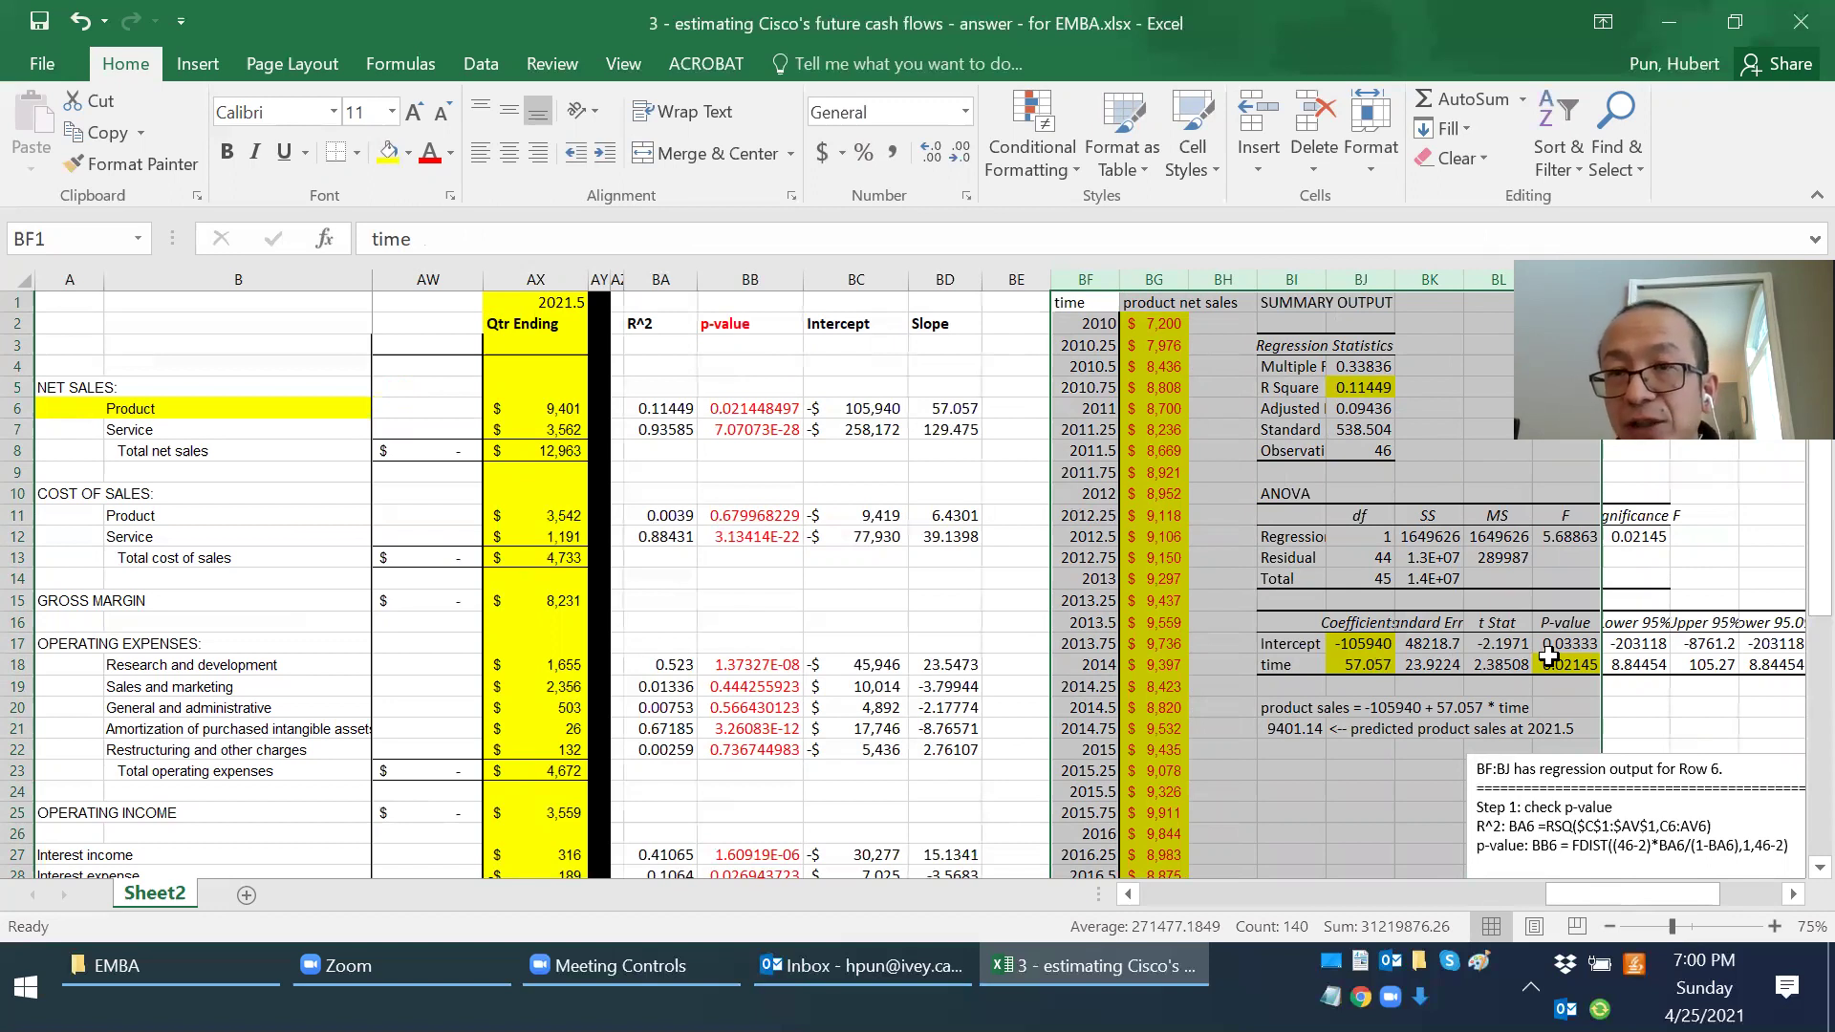
{"action": "left_click_drag", "start_coordinate": [662, 280], "coordinate": [1086, 279]}
{"action": "left_click", "coordinate": [899, 387]}
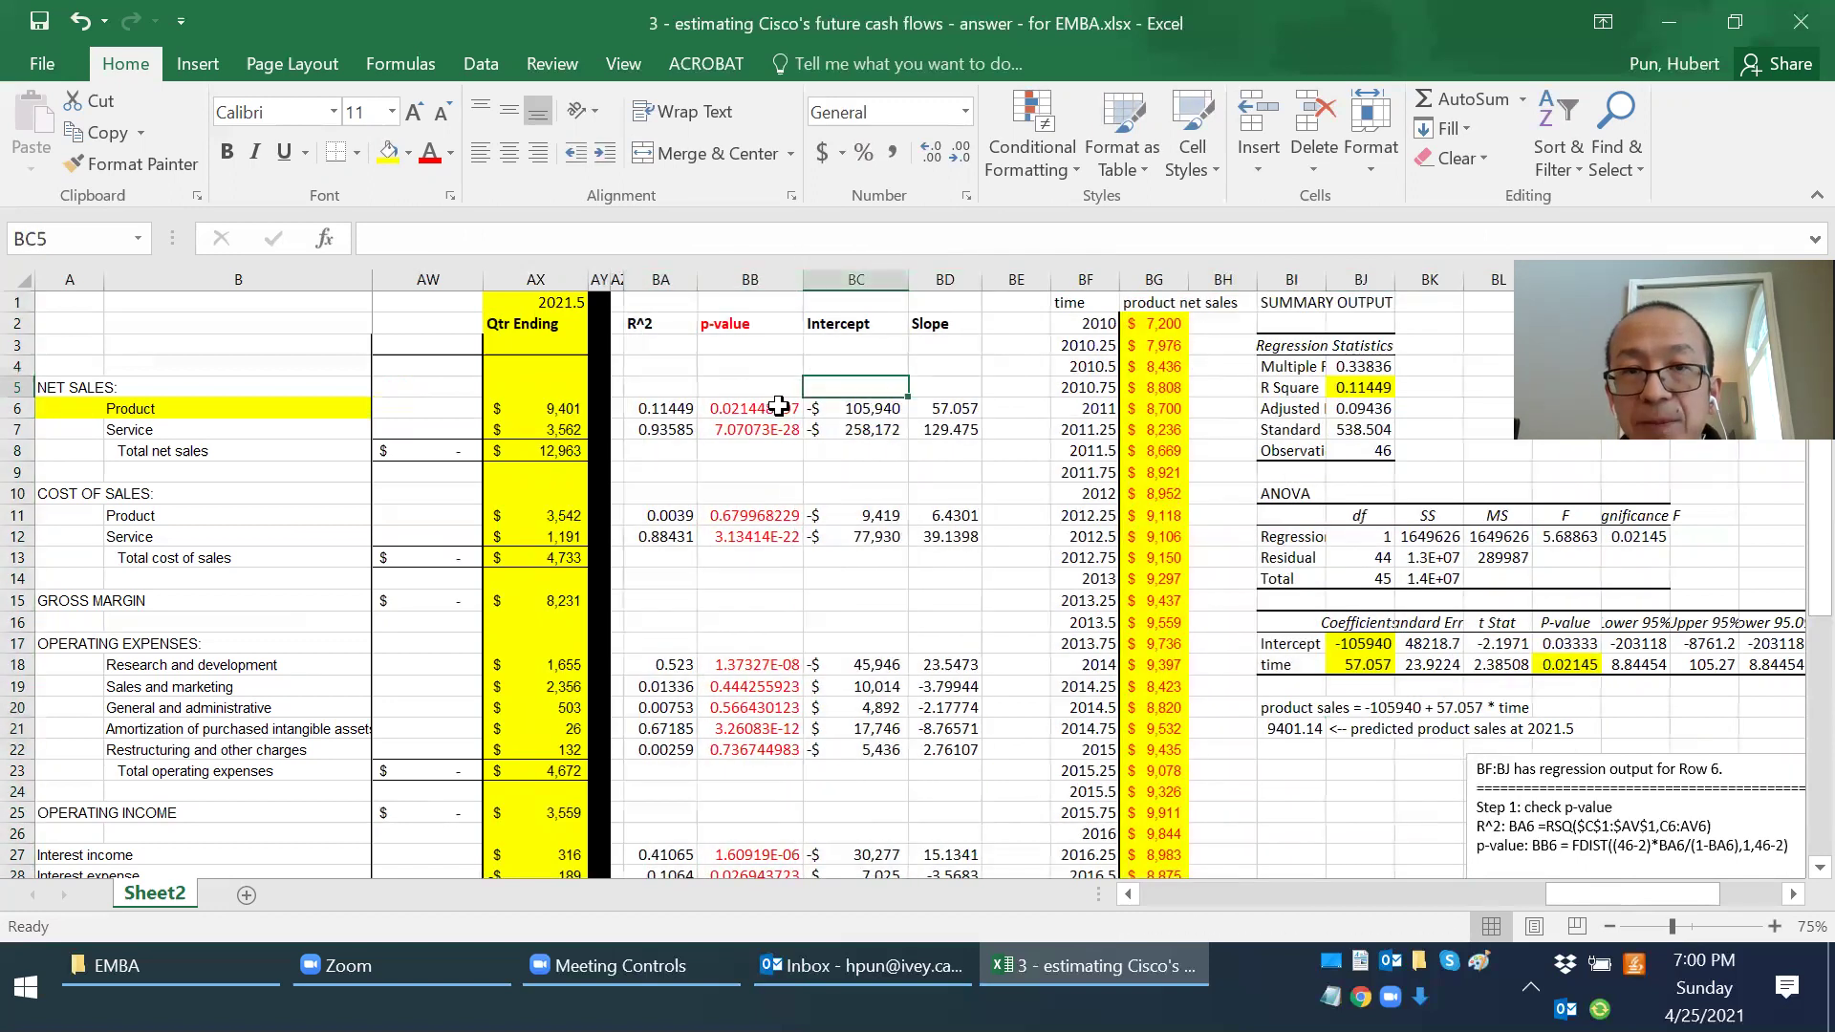
{"action": "left_click_drag", "start_coordinate": [663, 408], "coordinate": [946, 413]}
{"action": "left_click", "coordinate": [387, 153]}
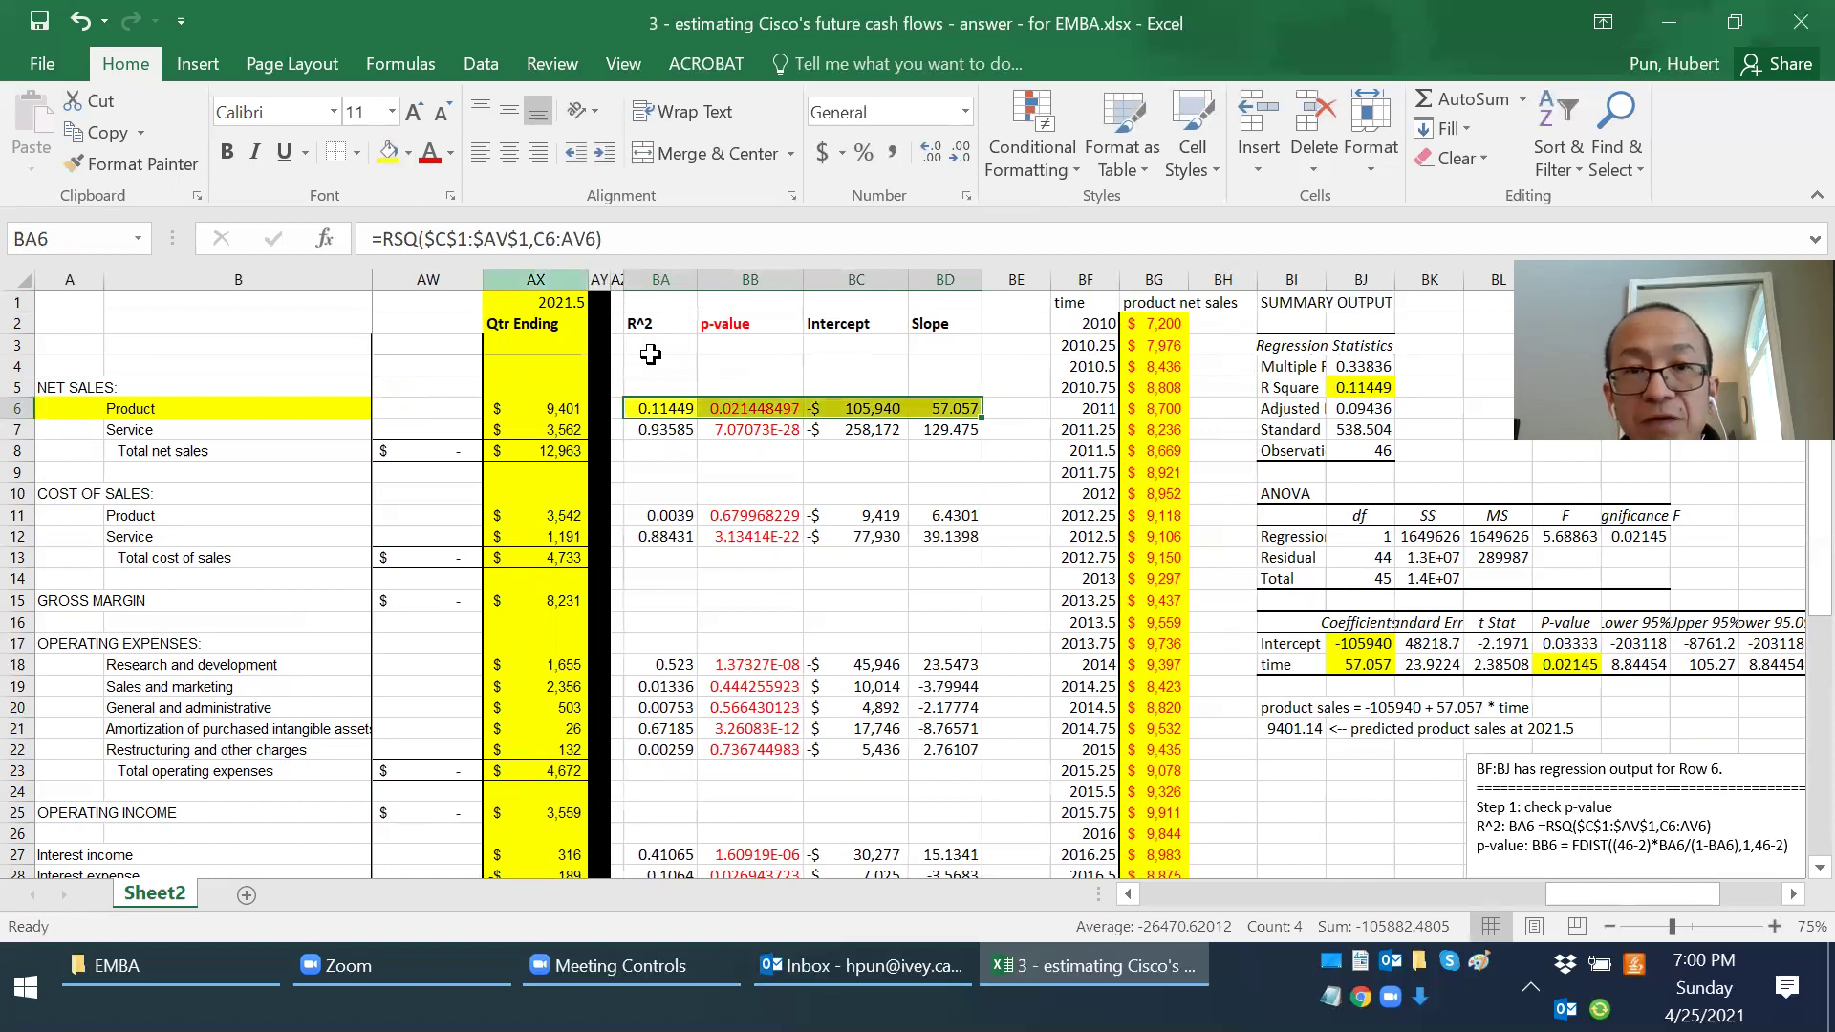
Step: Compare the product R^2 in BA6 with the R Square value in BJ5 of the regression output
{"action": "left_click_drag", "start_coordinate": [661, 408], "coordinate": [941, 411]}
{"action": "left_click", "coordinate": [764, 417]}
{"action": "left_click", "coordinate": [642, 406]}
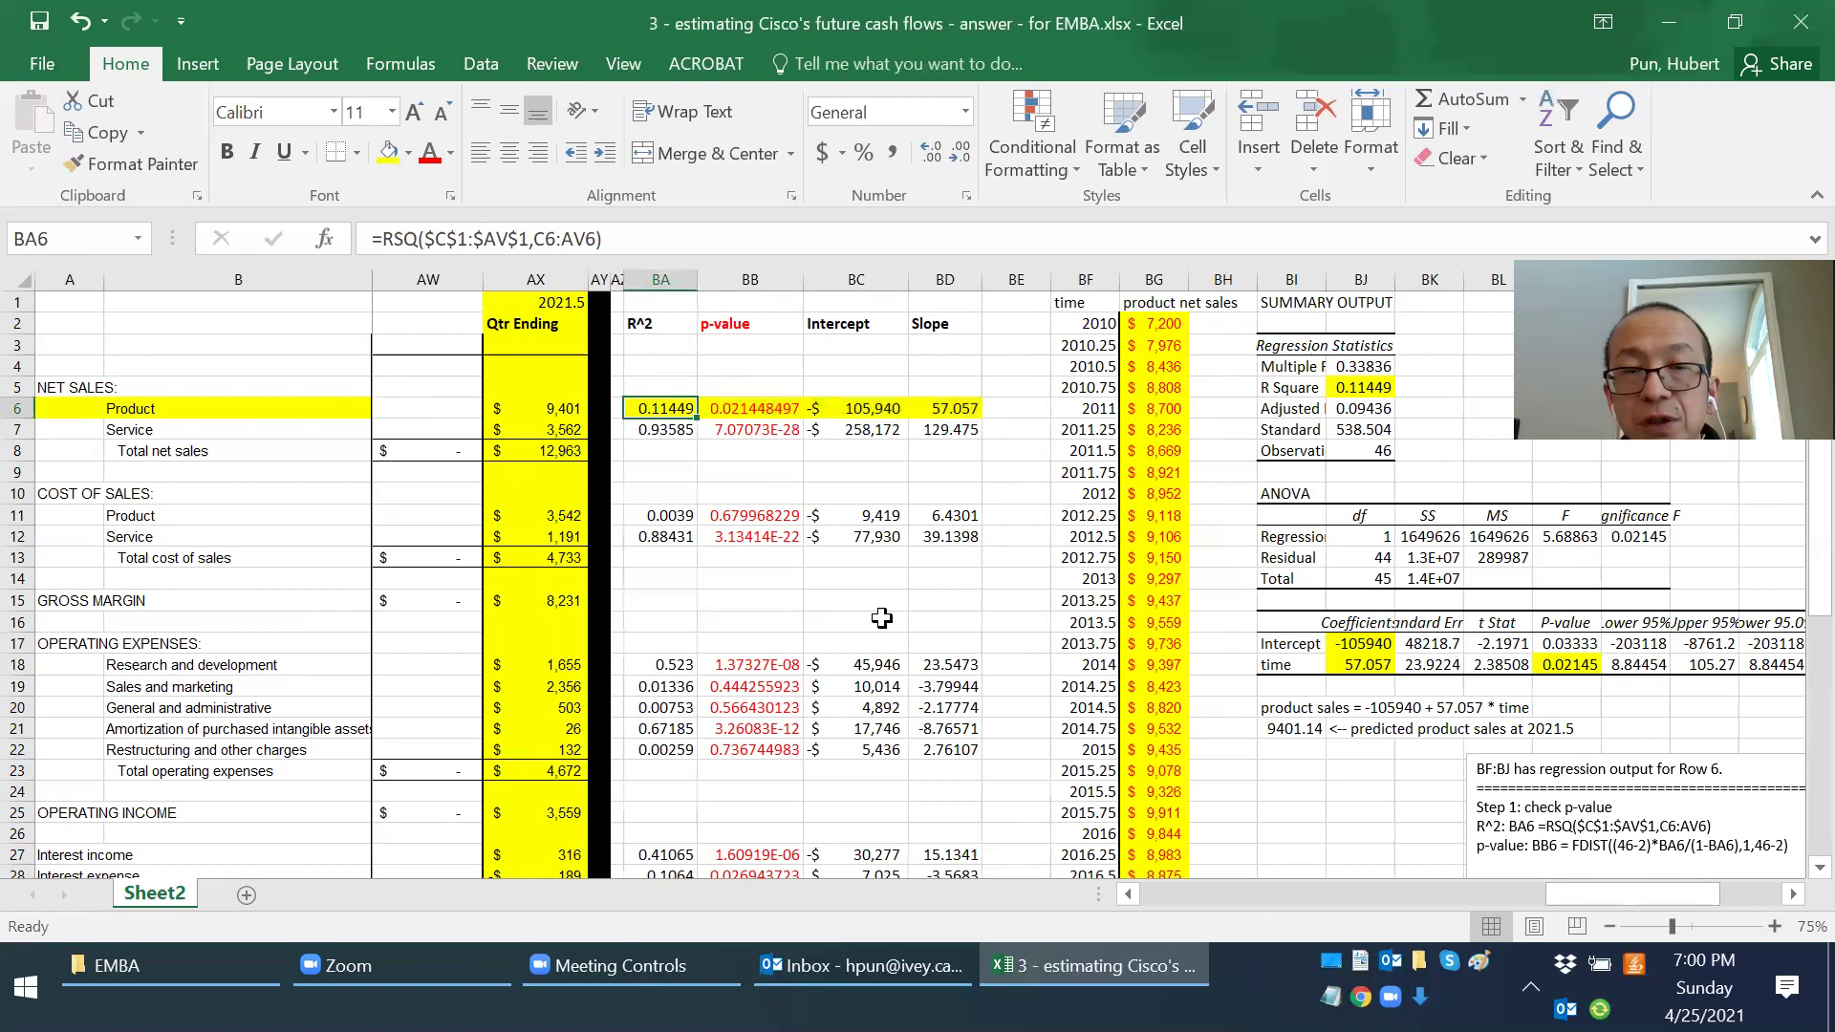
{"action": "left_click", "coordinate": [1357, 390]}
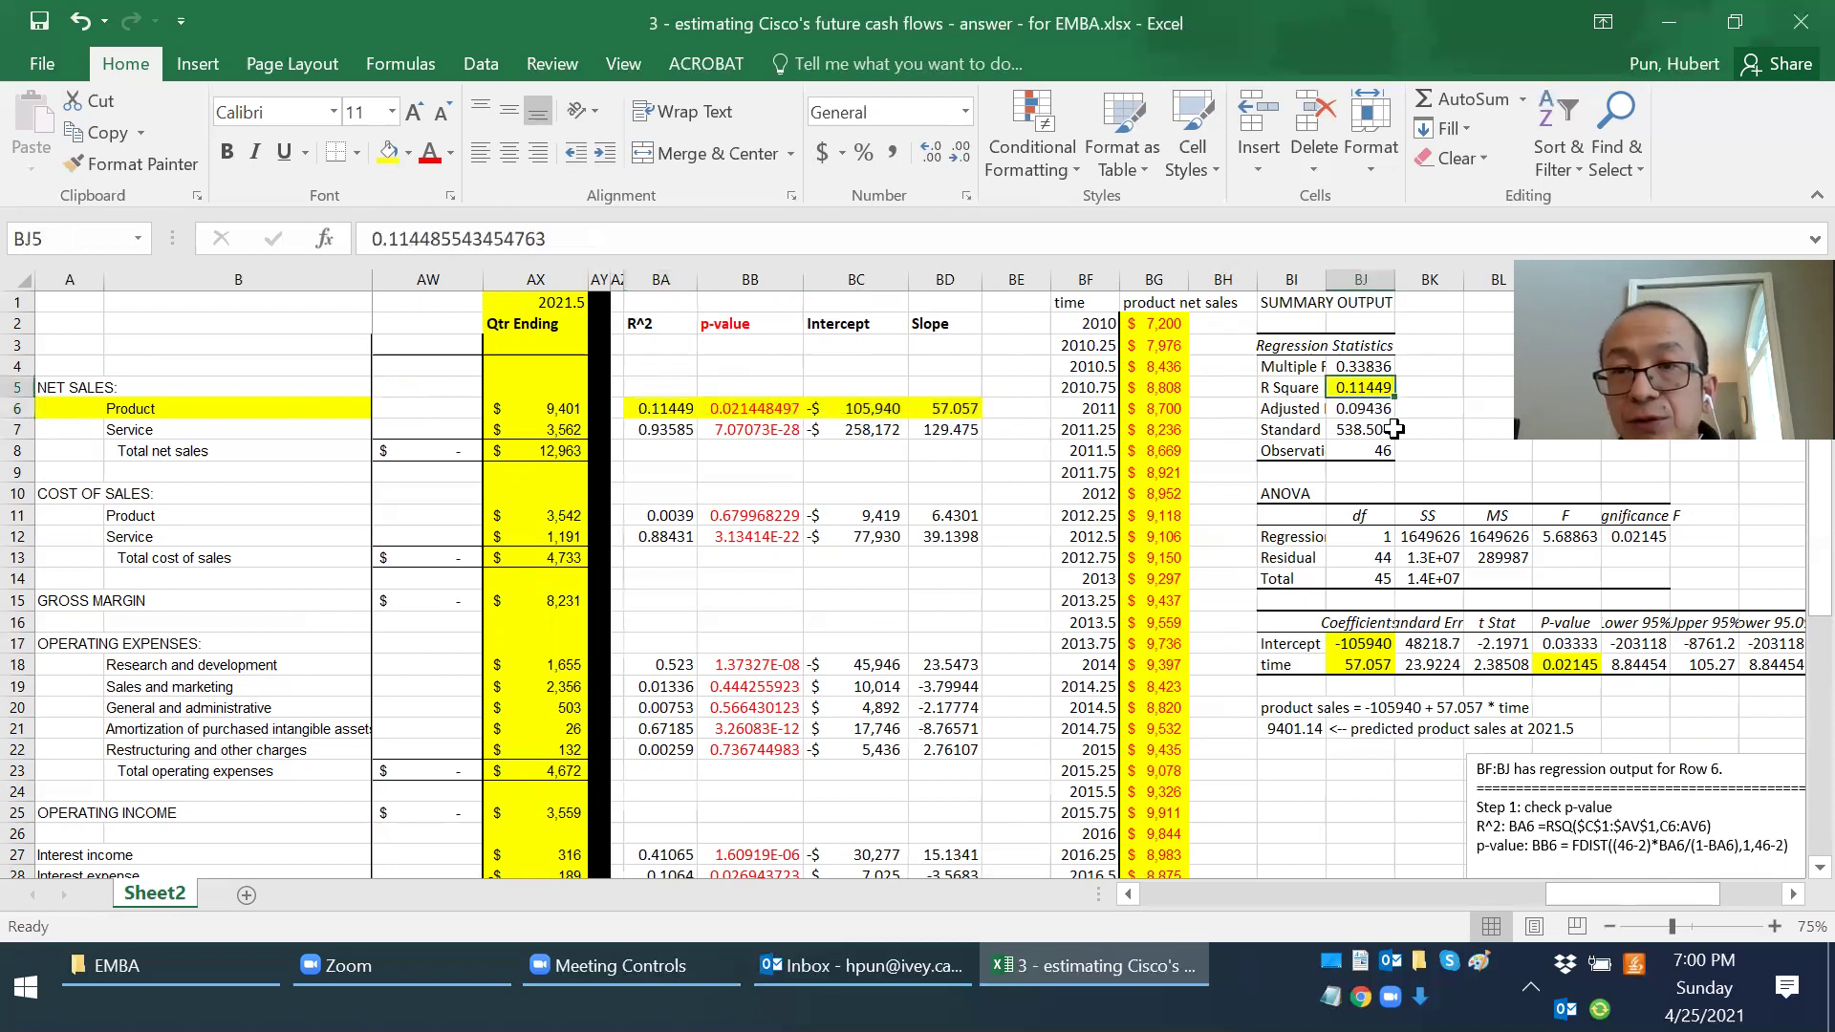
{"action": "double_click", "coordinate": [1362, 387]}
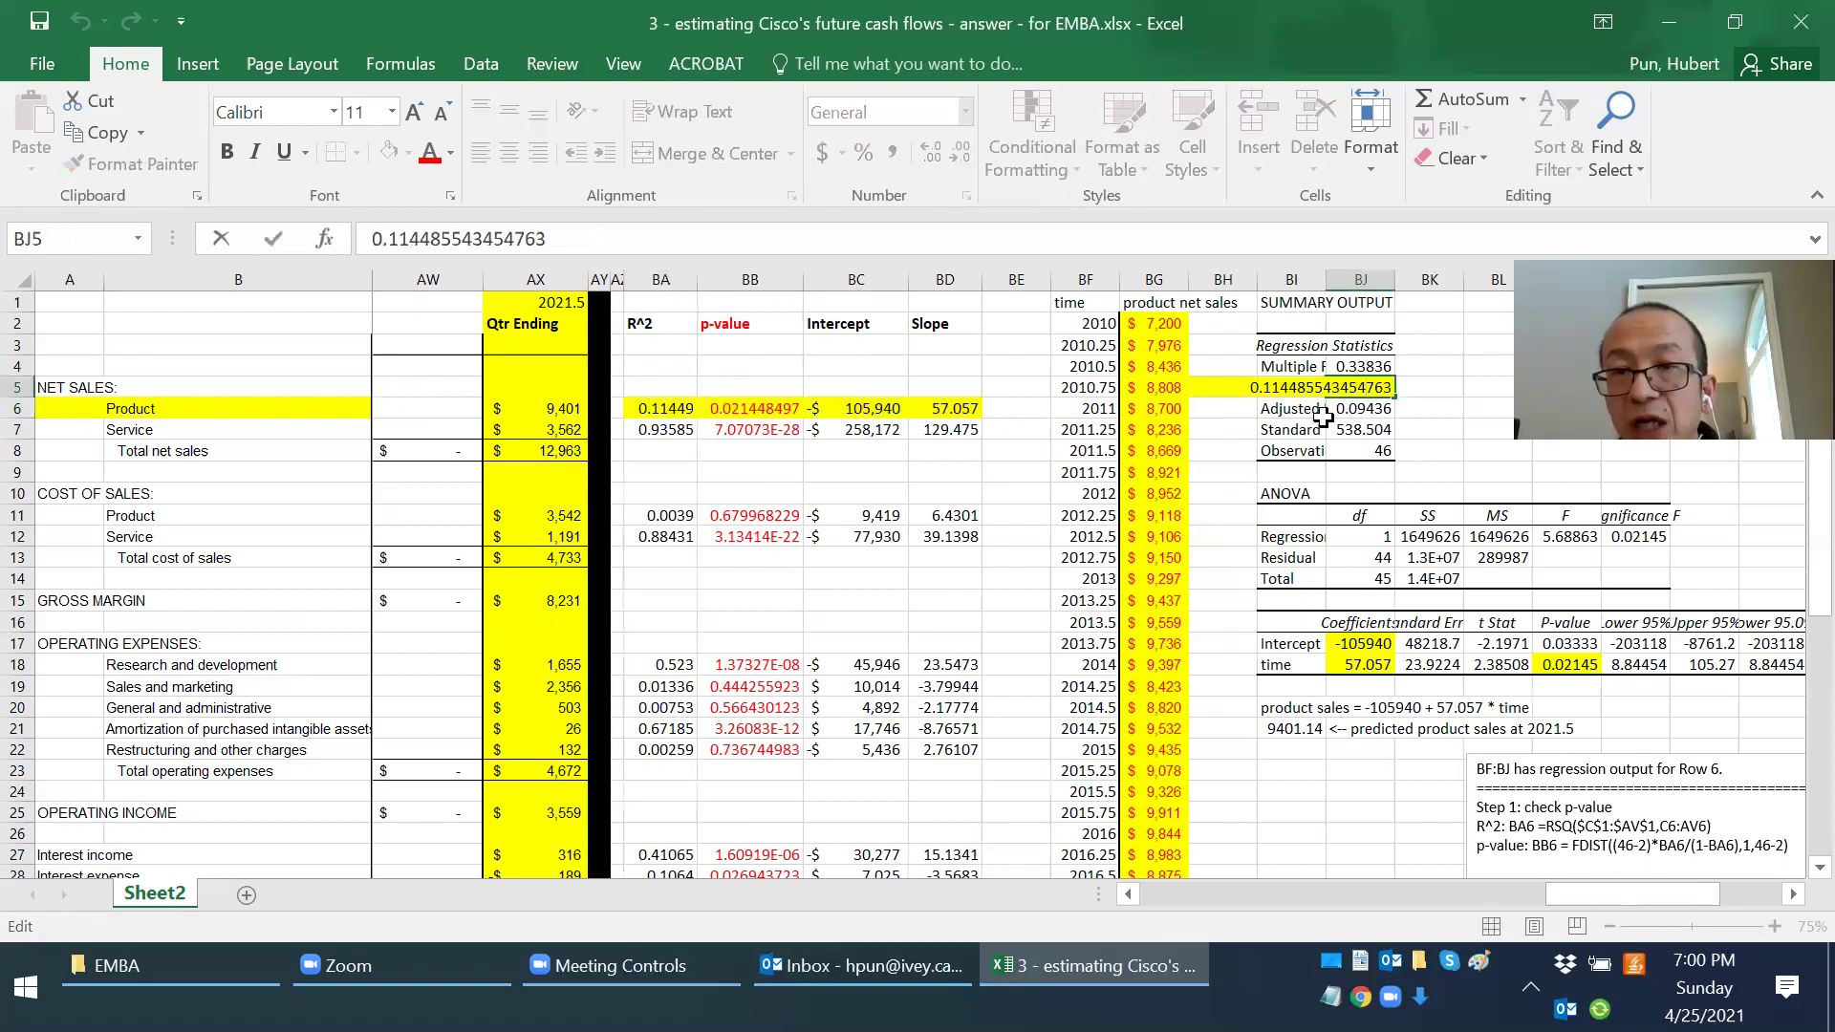
{"action": "left_click", "coordinate": [1321, 422]}
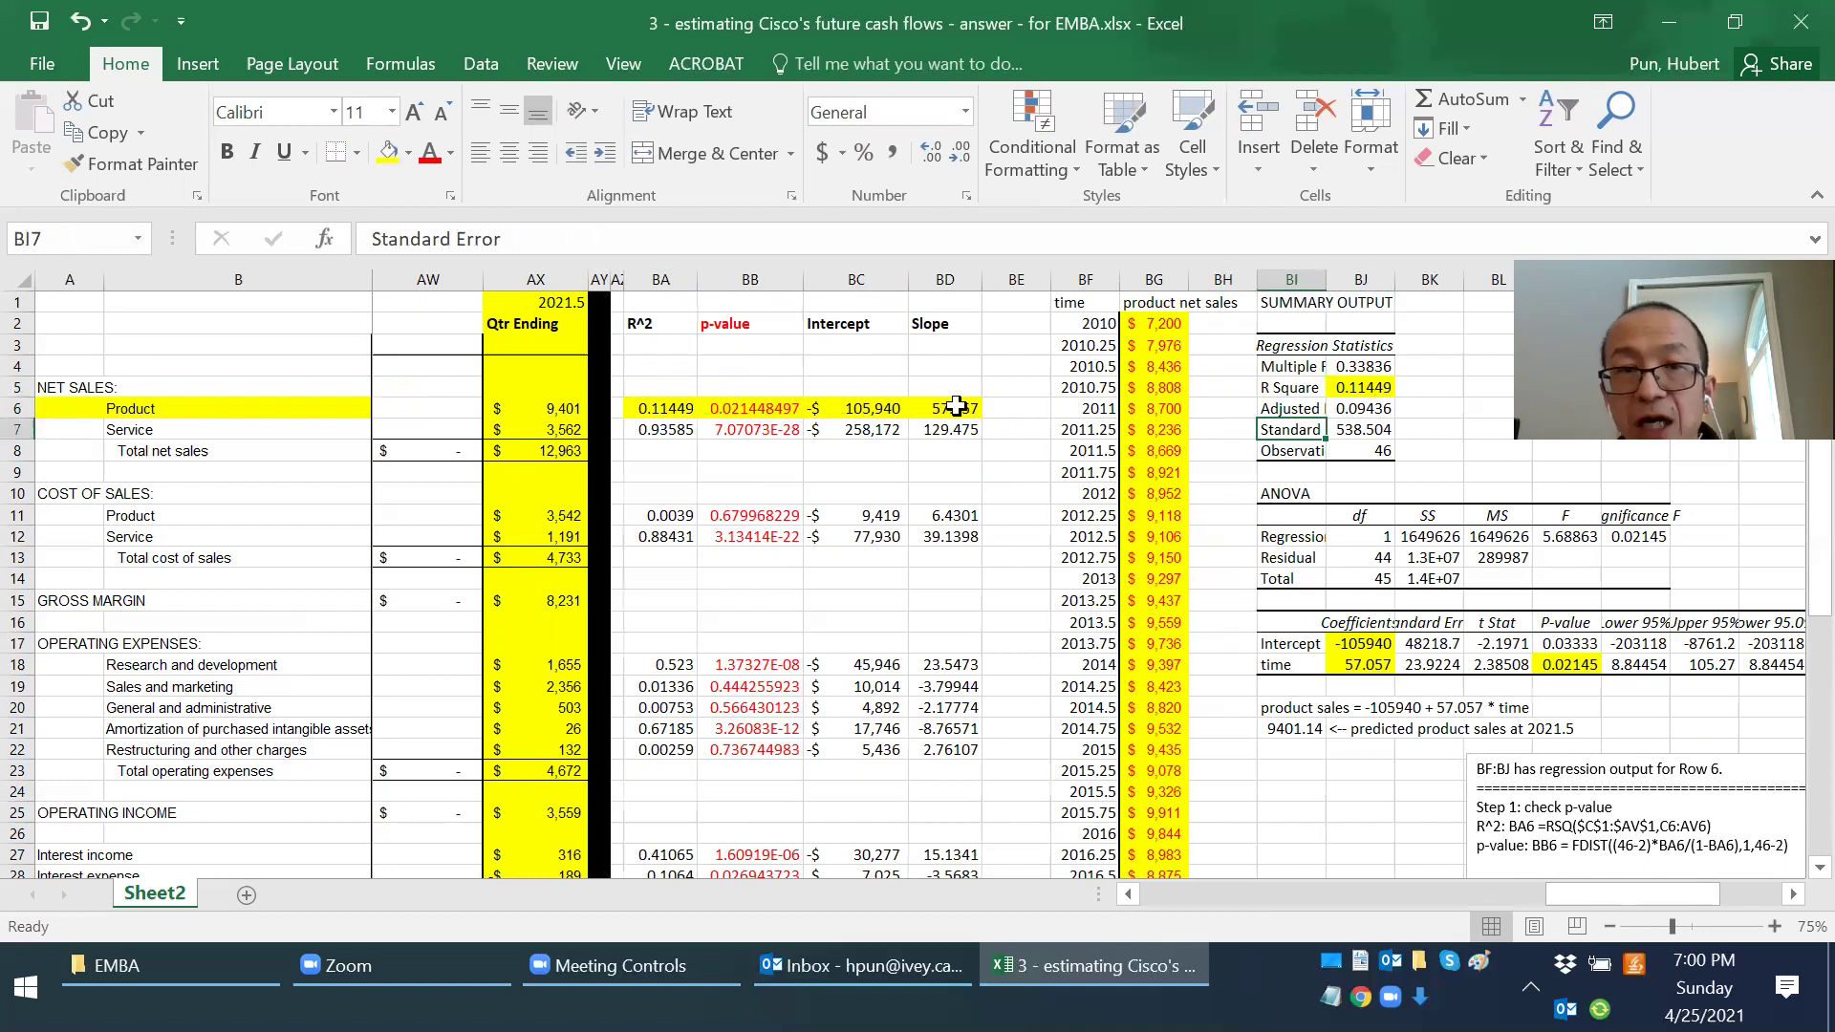
Step: Examine the RSQ formula in BA6 and its two arguments, the time range $C$1:$AV$1 and the product sales range C6:AV6
{"action": "left_click", "coordinate": [658, 409]}
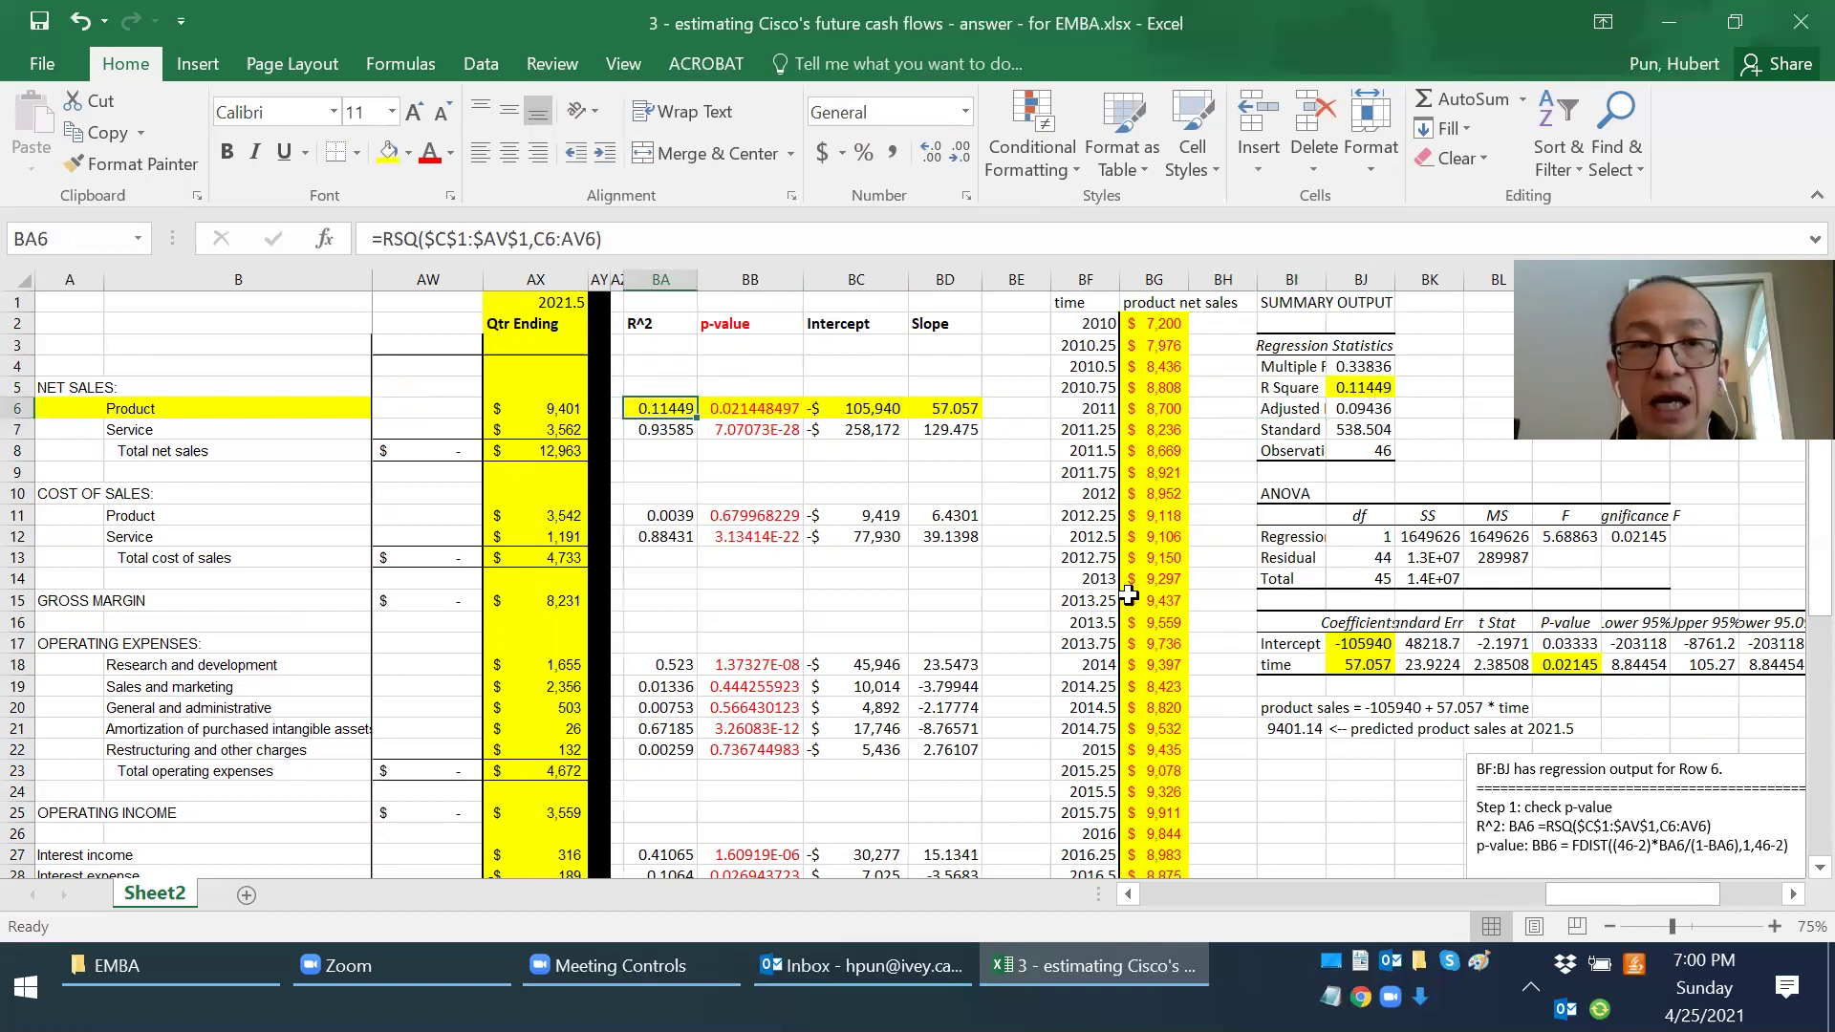
{"action": "key", "text": "F2"}
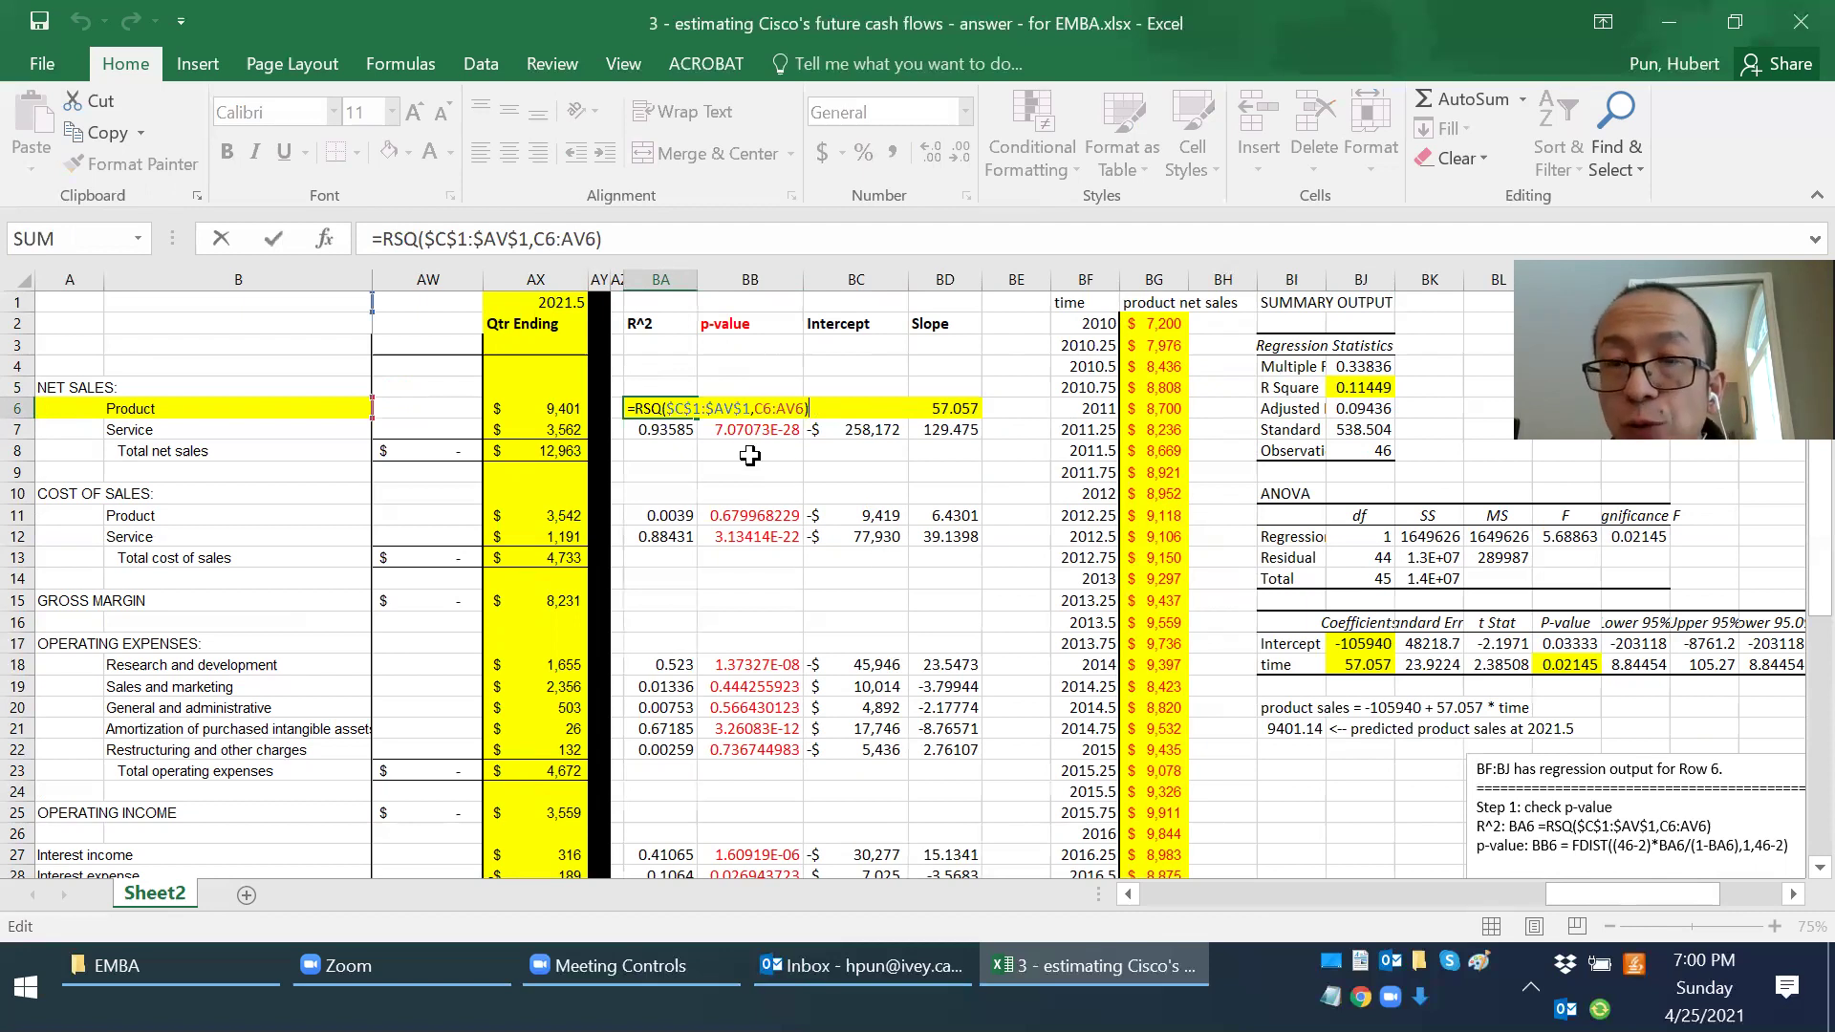
{"action": "left_click_drag", "start_coordinate": [669, 409], "coordinate": [753, 408]}
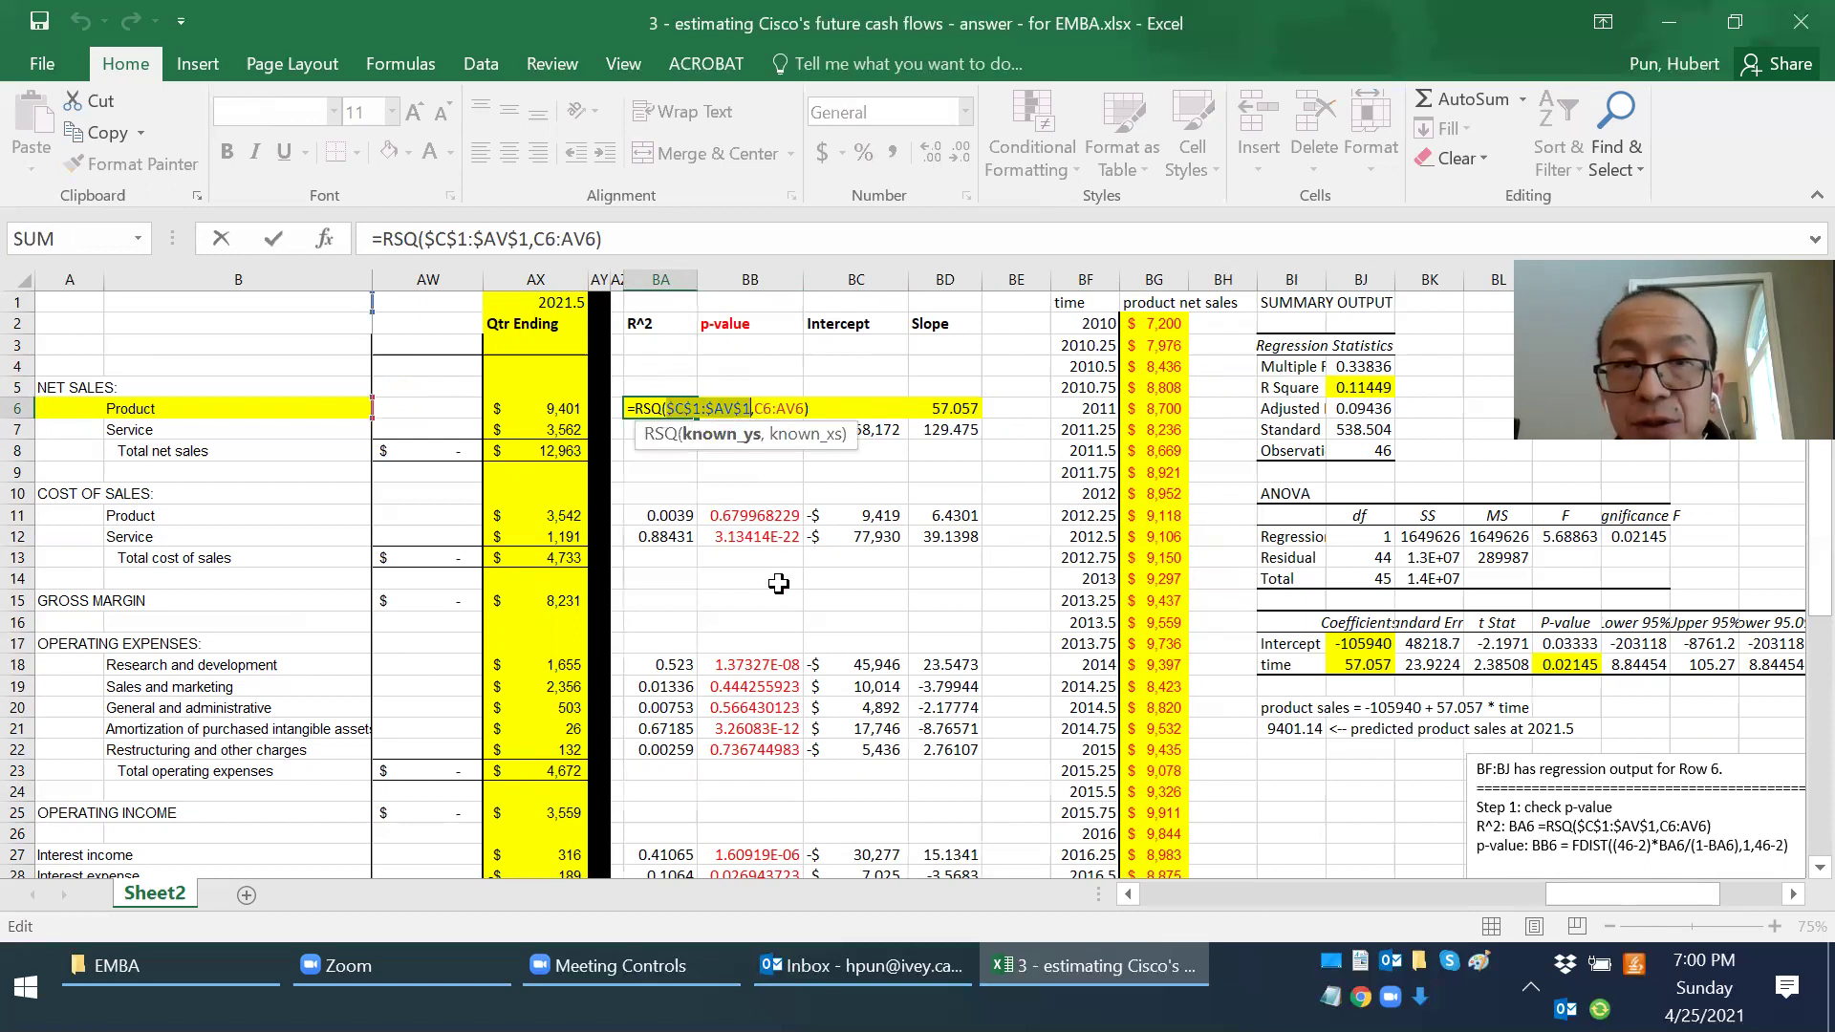
{"action": "left_click_drag", "start_coordinate": [756, 408], "coordinate": [806, 412]}
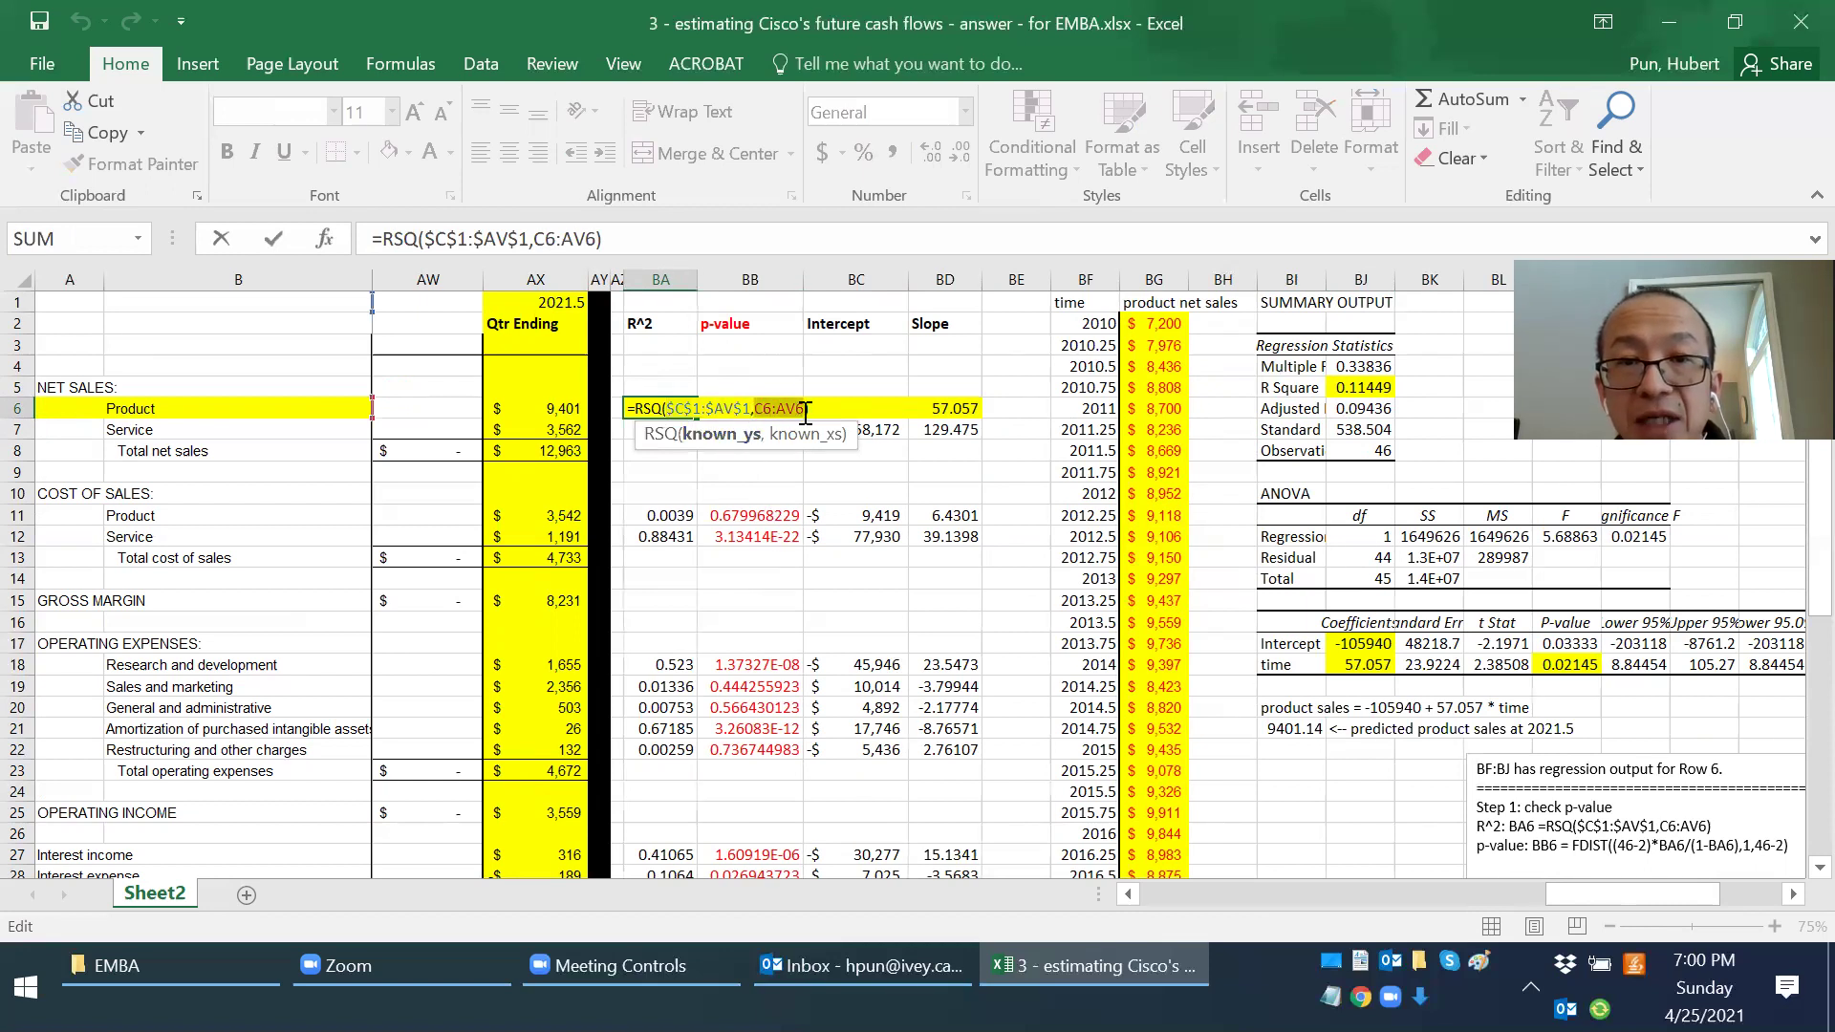
{"action": "key", "text": "Return"}
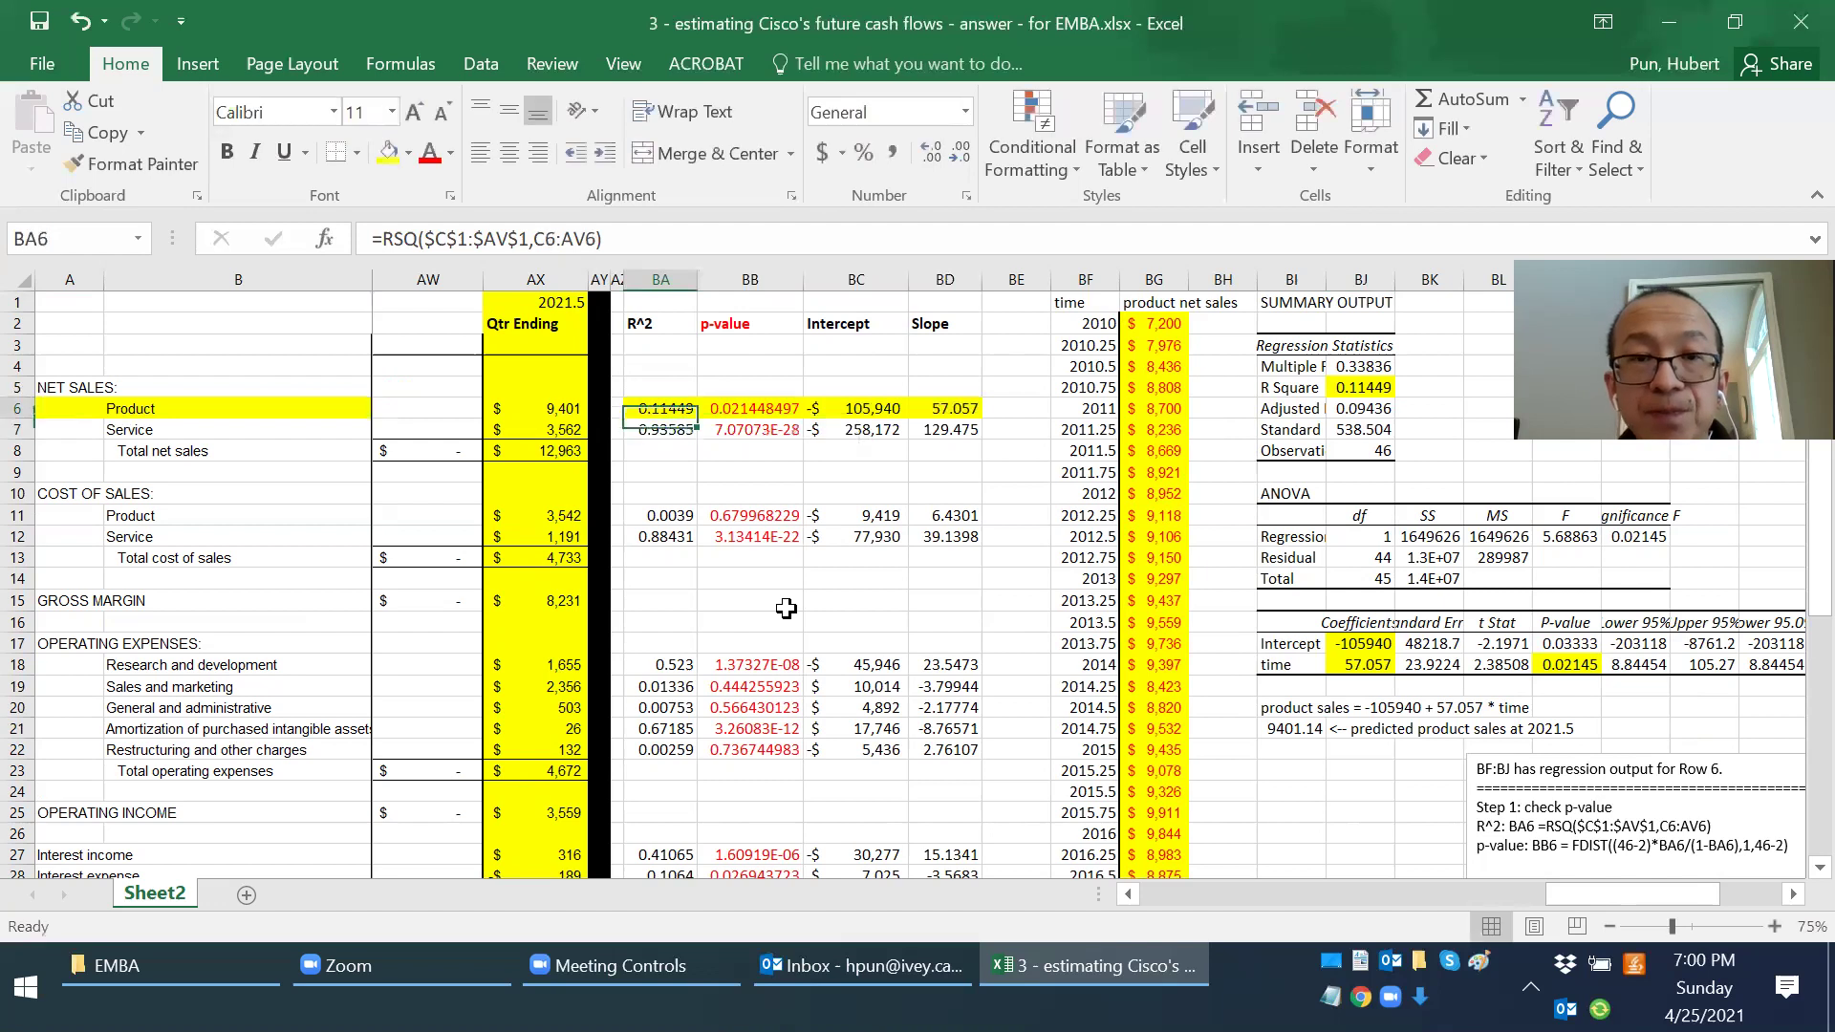
{"action": "key", "text": "Up"}
{"action": "key", "text": "Right"}
{"action": "key", "text": "Left"}
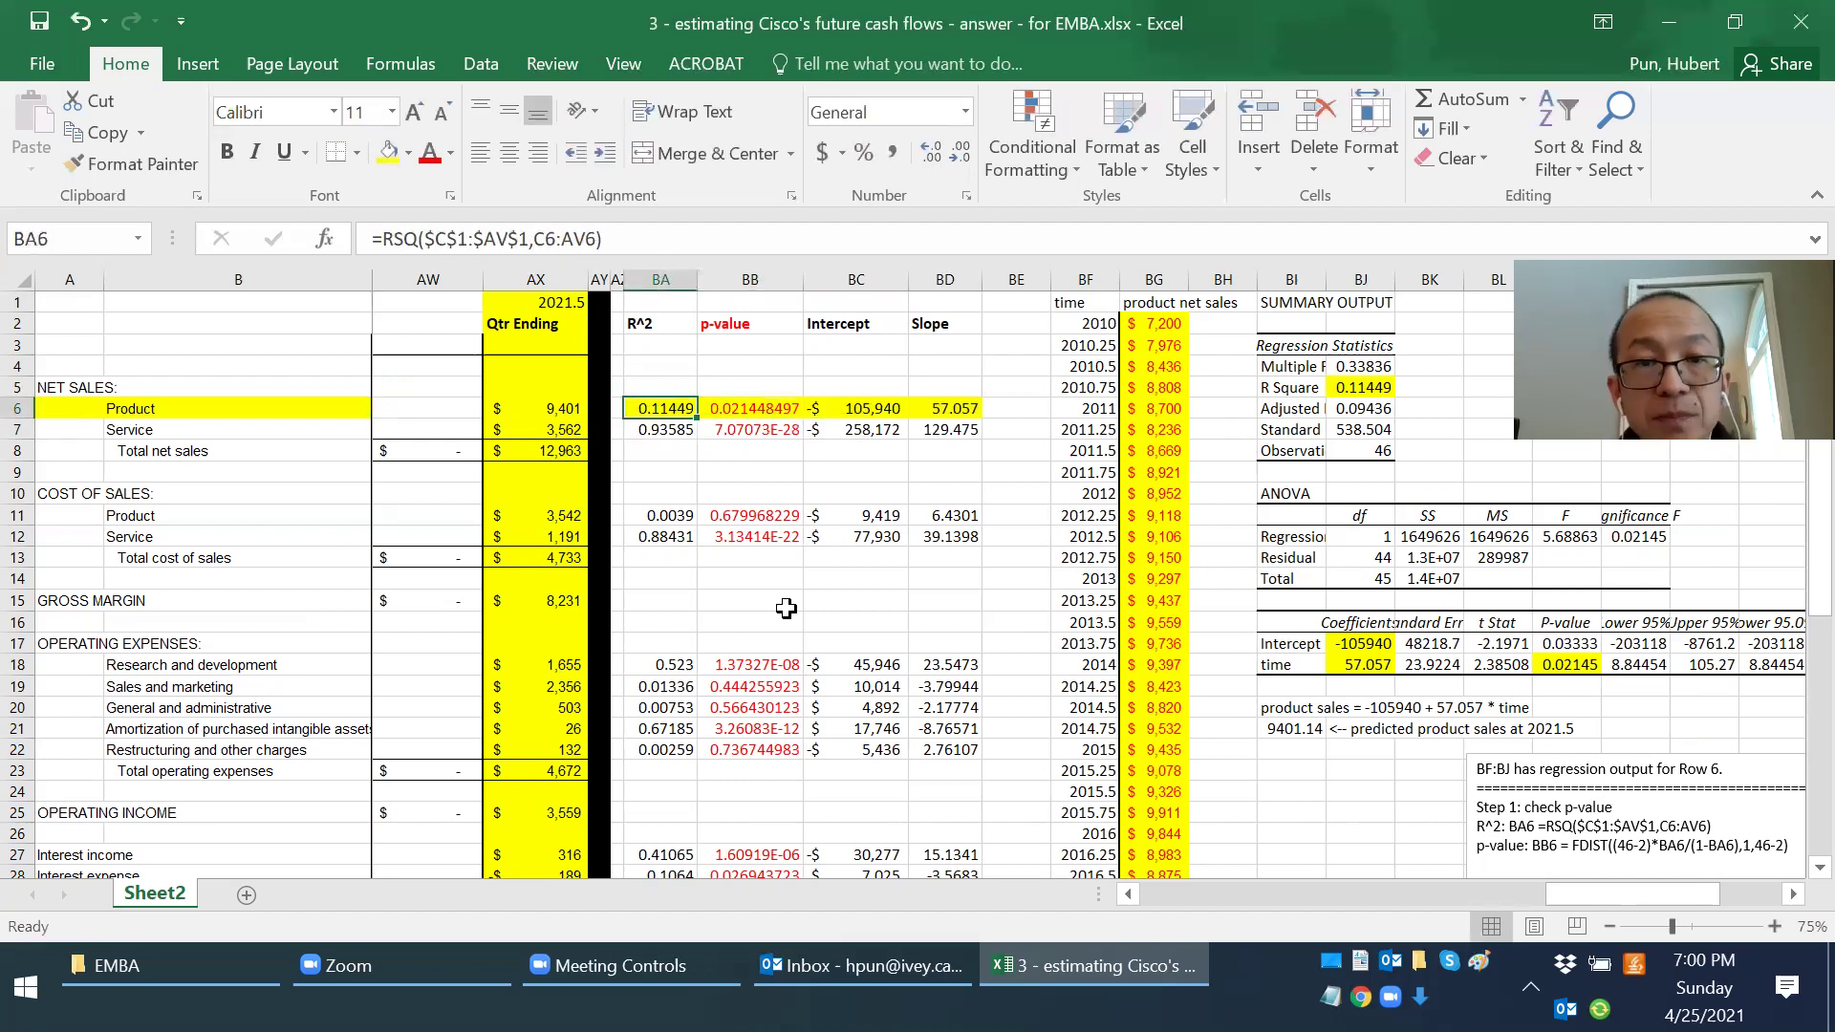
Step: Compare the argument order of the RSQ formula in BA6 with that of the INTERCEPT formula in BC6
{"action": "key", "text": "F2"}
{"action": "key", "text": "Escape"}
{"action": "key", "text": "Right"}
{"action": "key", "text": "Right"}
{"action": "key", "text": "F2"}
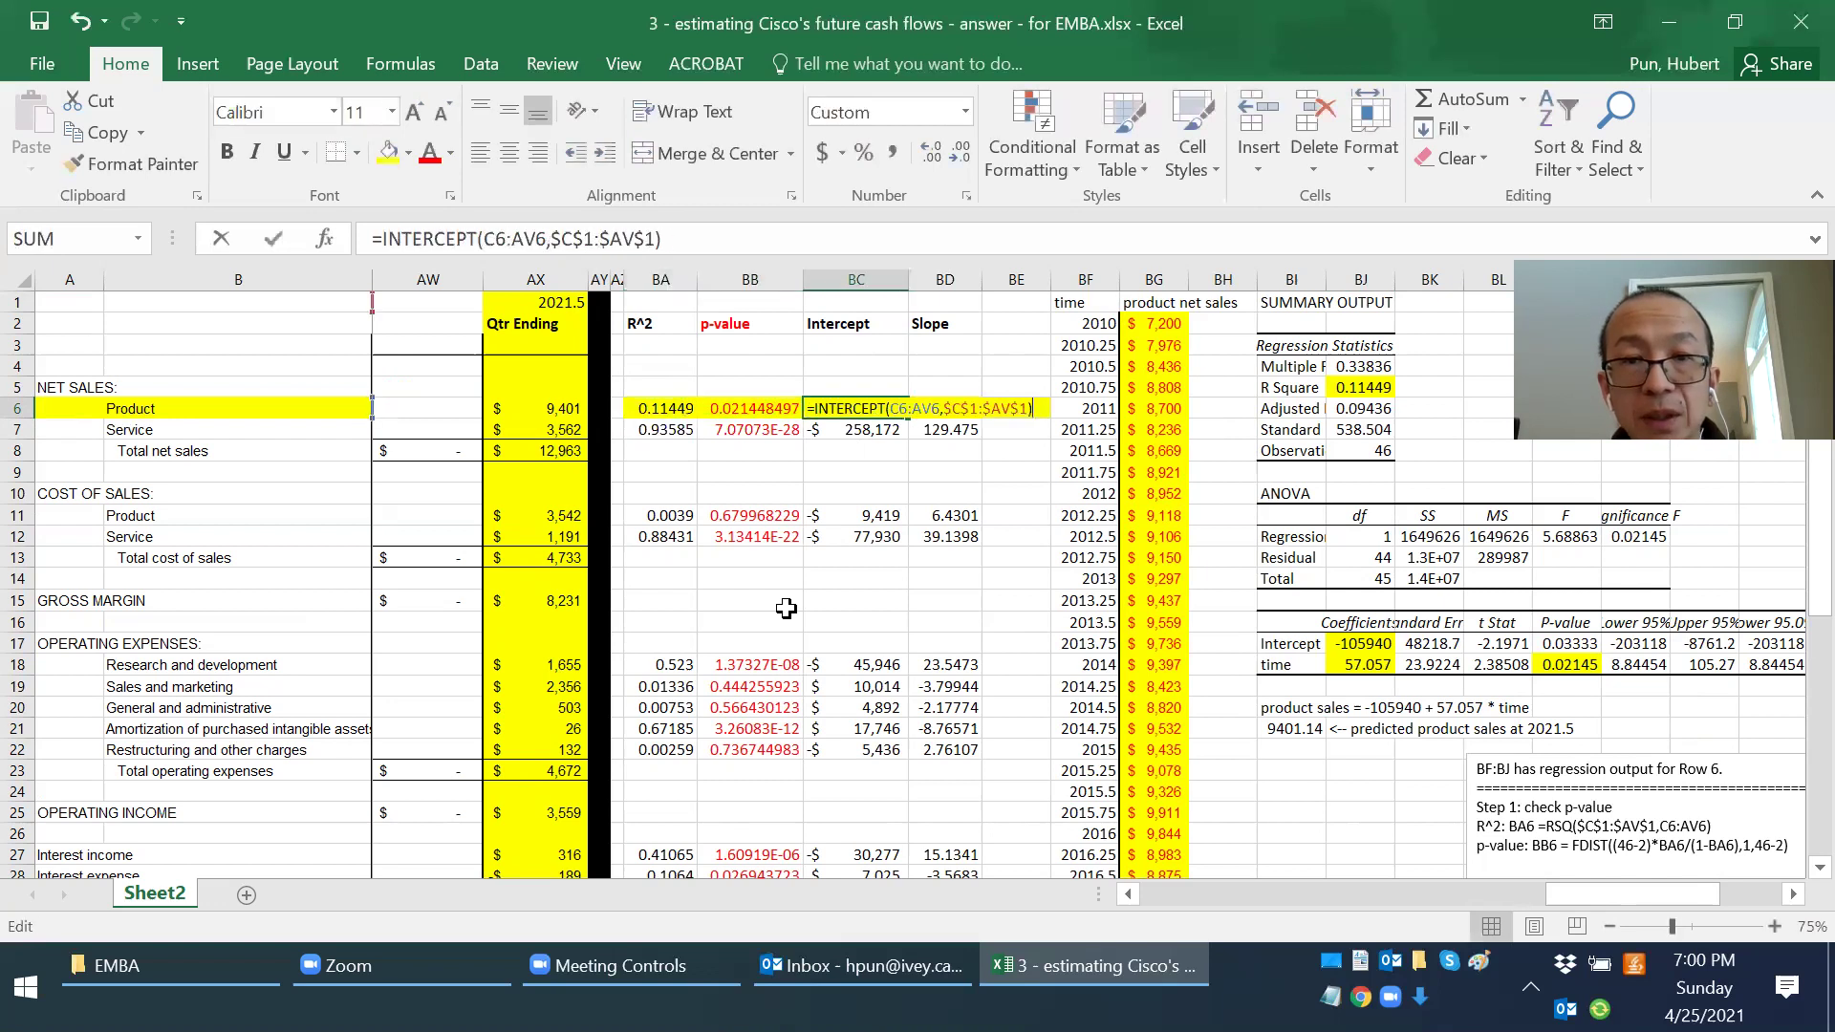
{"action": "key", "text": "Escape"}
{"action": "key", "text": "Left"}
{"action": "key", "text": "Left"}
{"action": "key", "text": "F2"}
{"action": "key", "text": "Escape"}
Step: Open the product p-value formula in BB6 for inspection, with the statistics columns enlarged
{"action": "key", "text": "Right"}
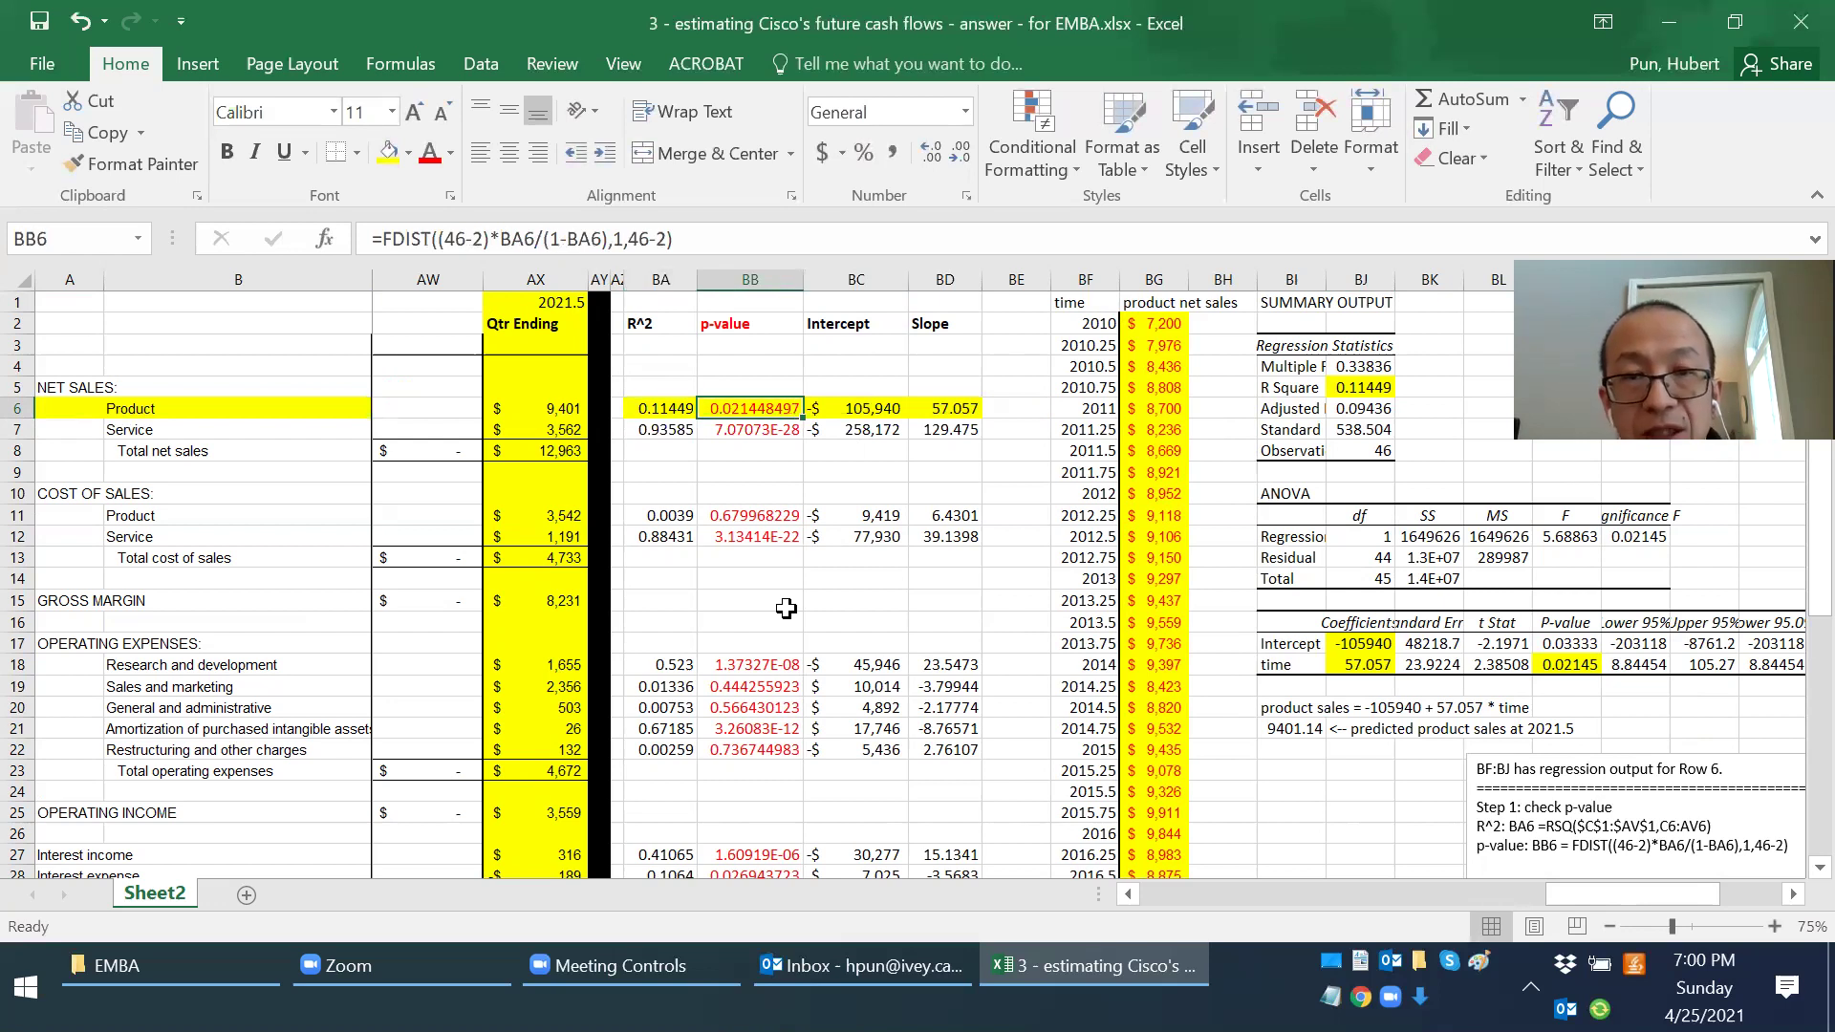
{"action": "key", "text": "F2"}
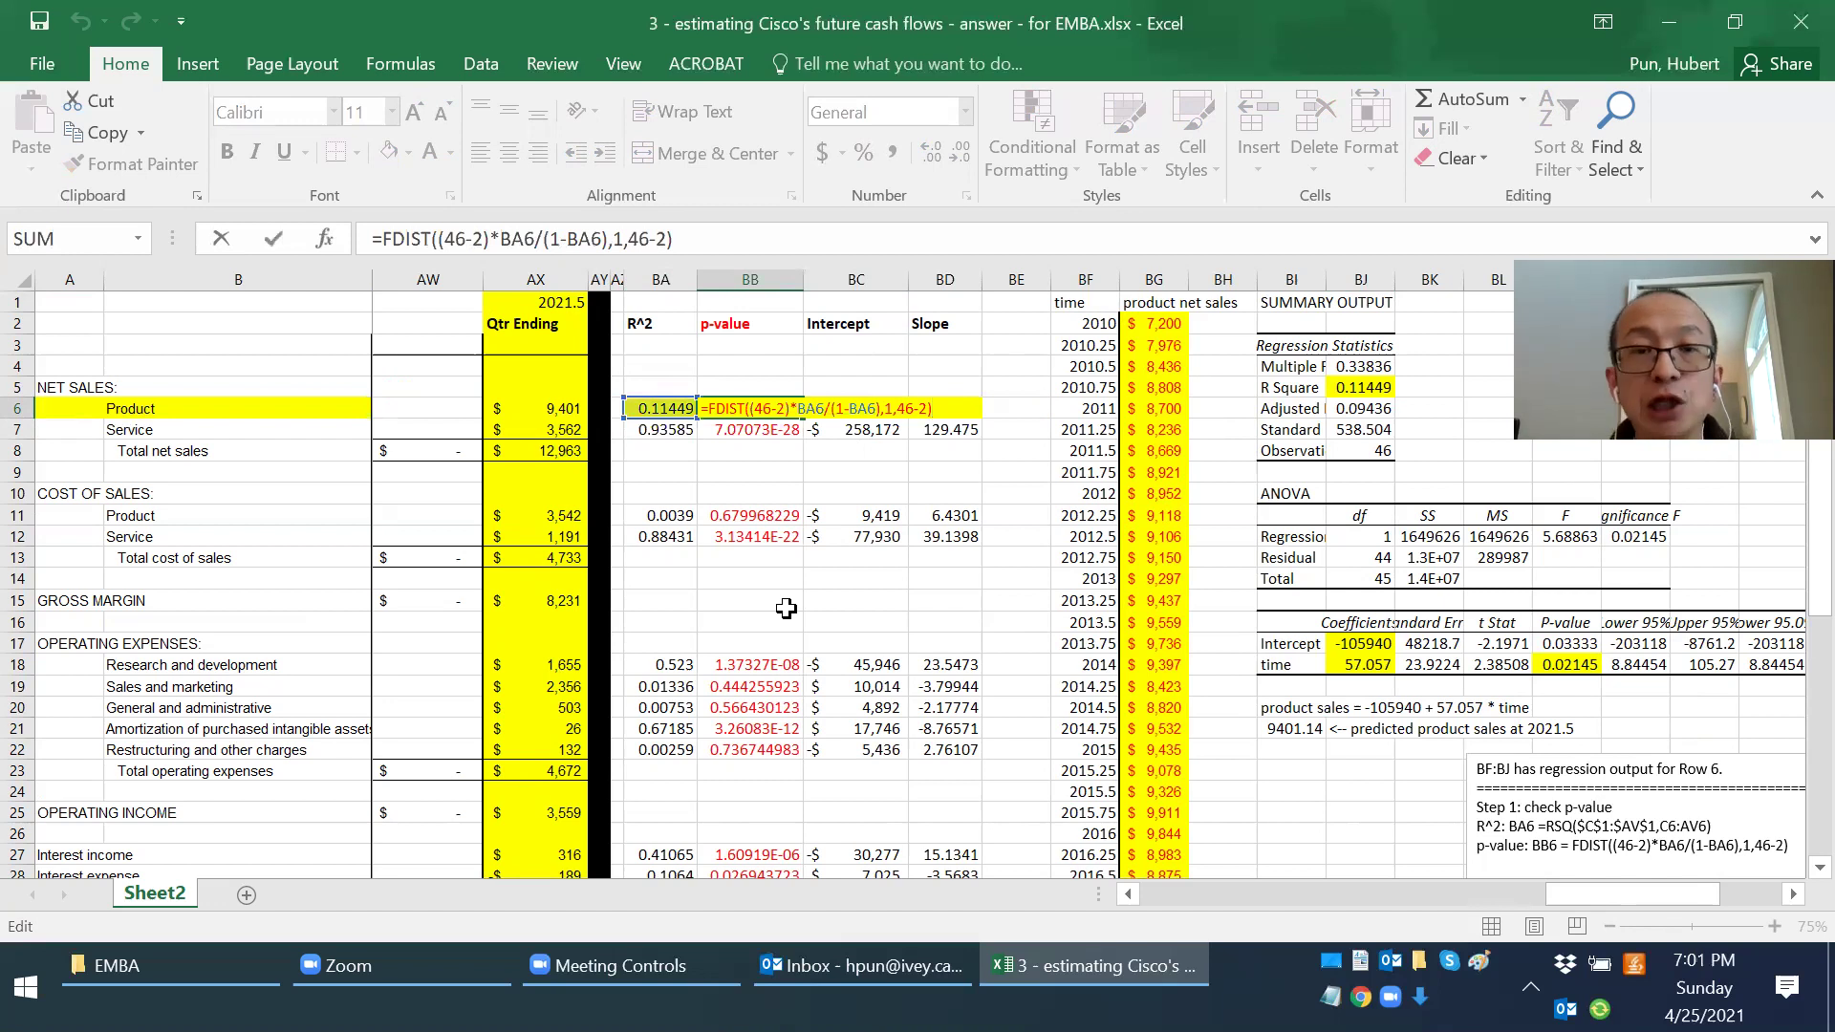
{"action": "left_click", "coordinate": [846, 450]}
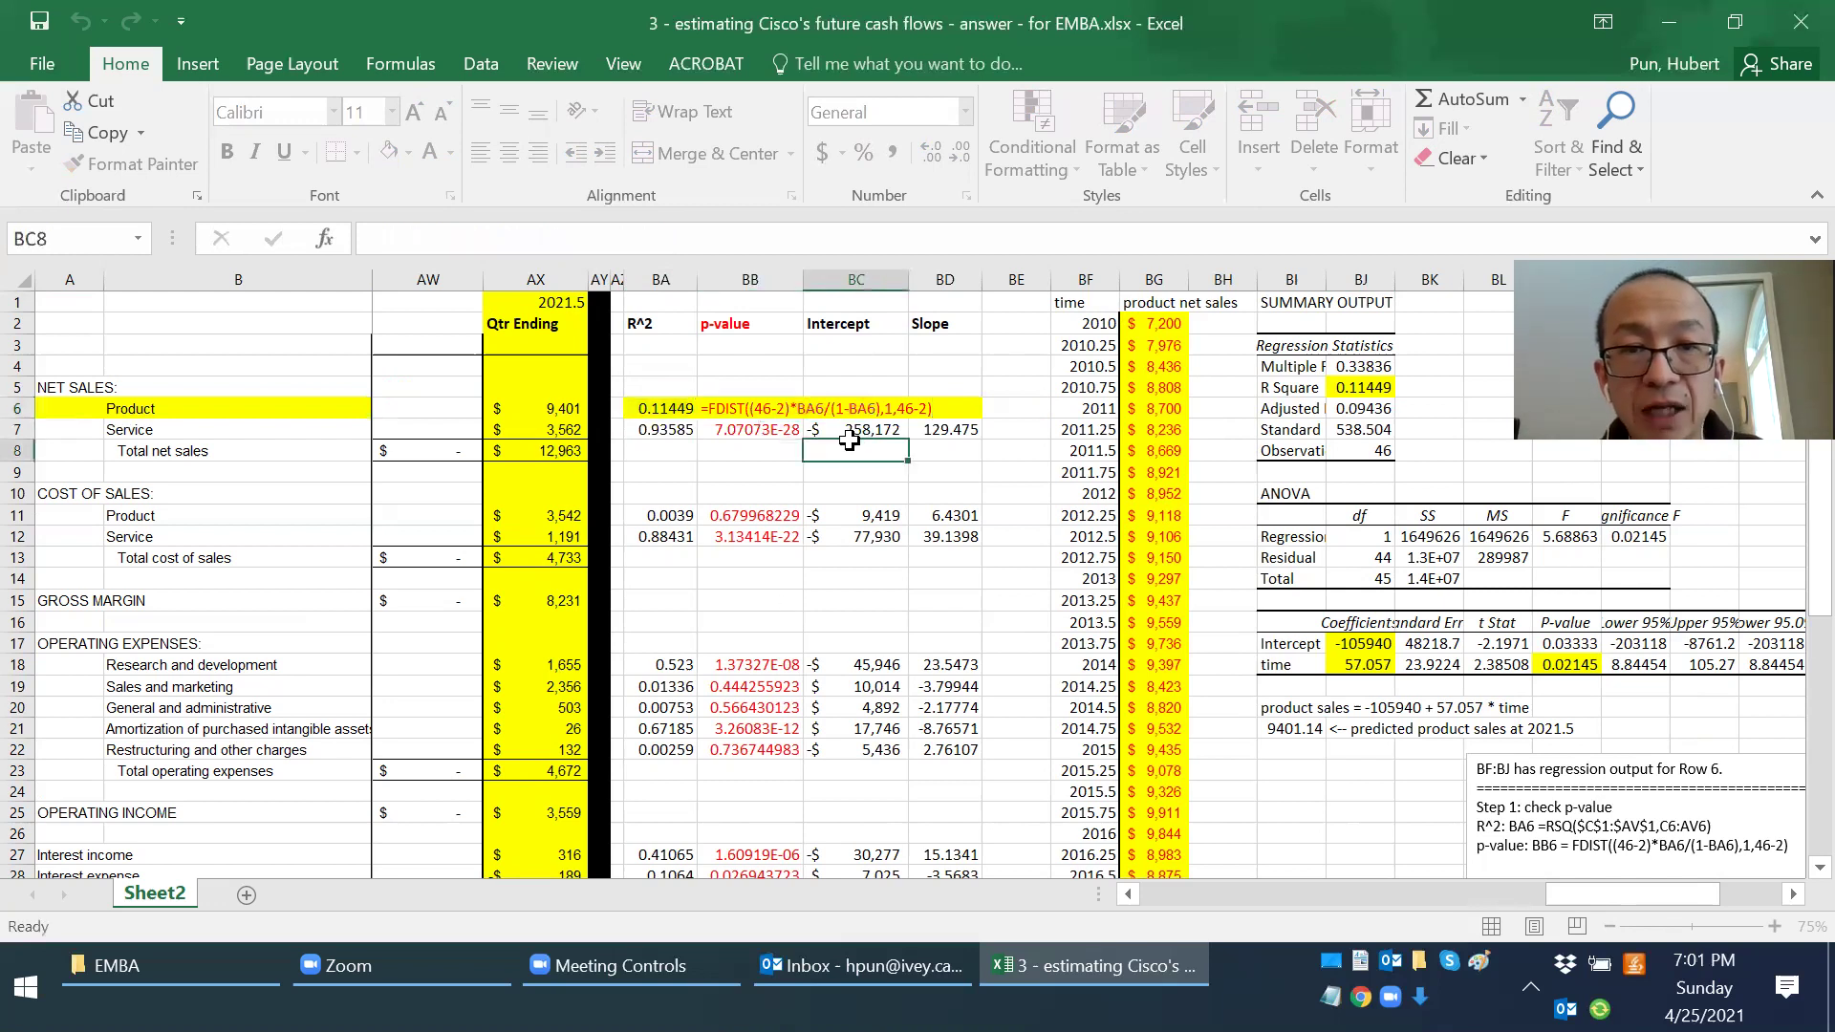
{"action": "scroll", "coordinate": [831, 468], "scroll_direction": "up", "scroll_amount": 5}
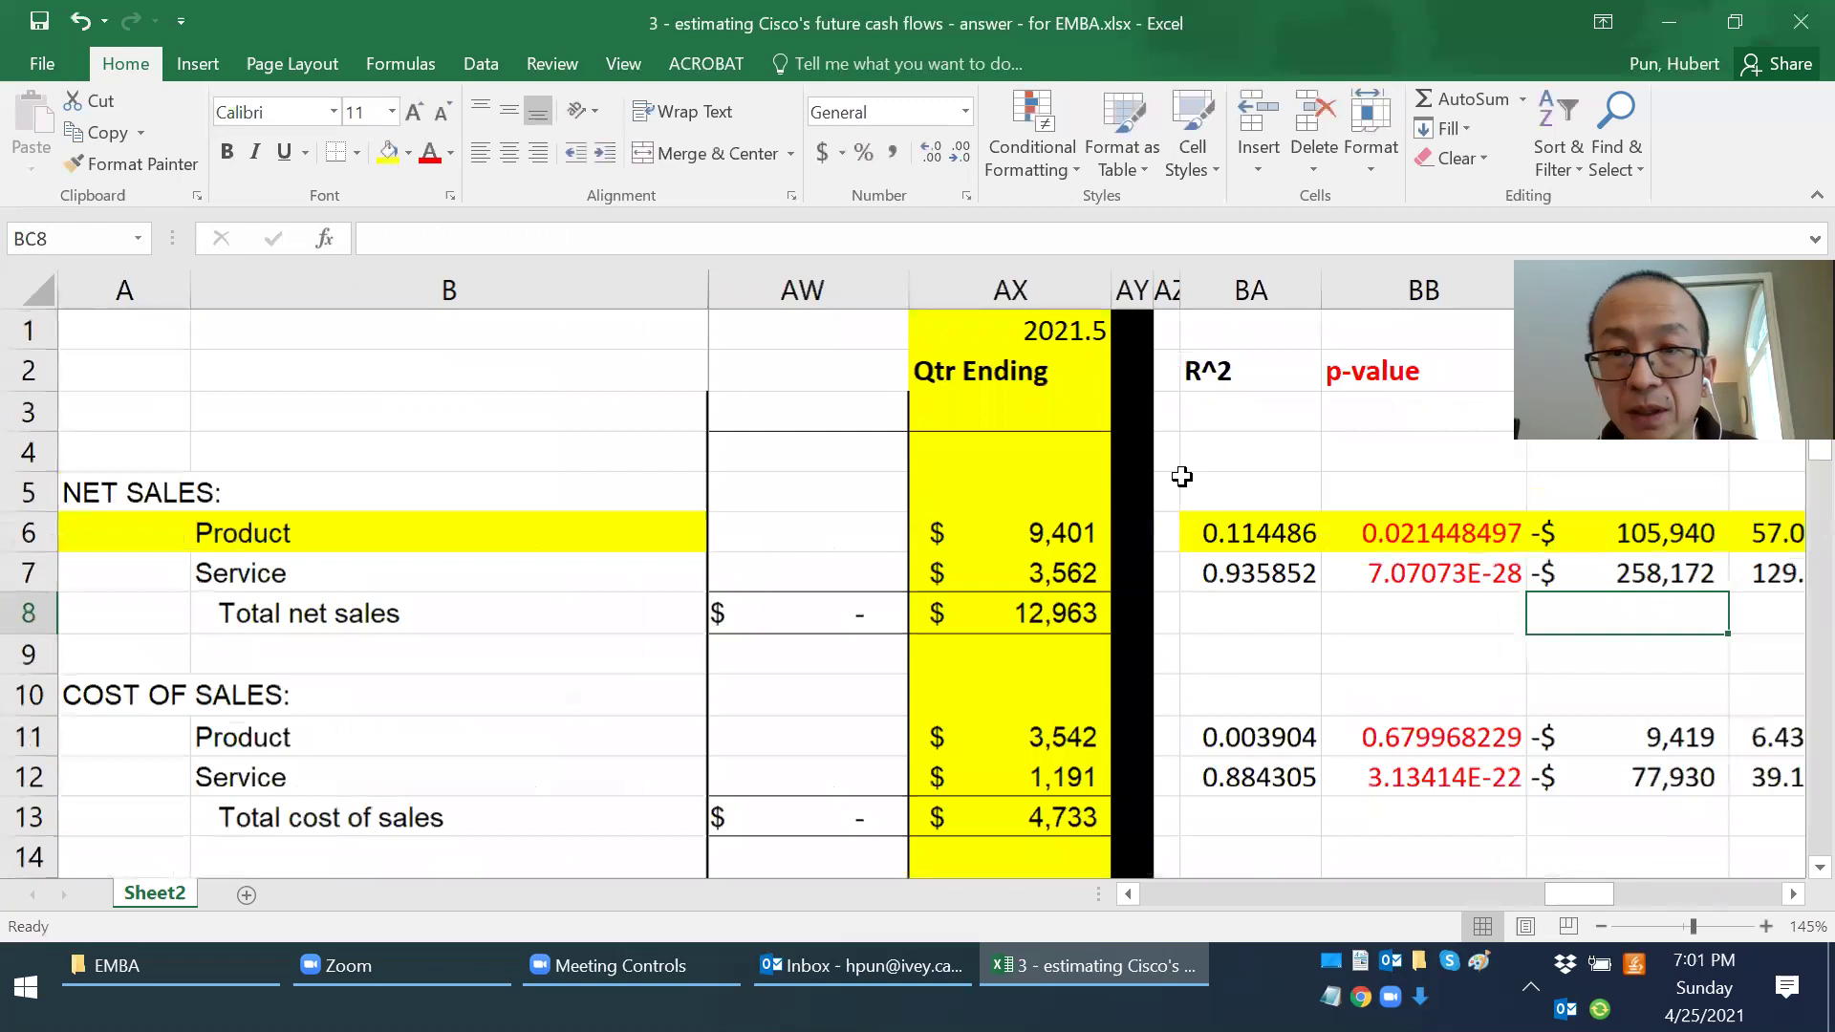
{"action": "left_click", "coordinate": [1442, 535]}
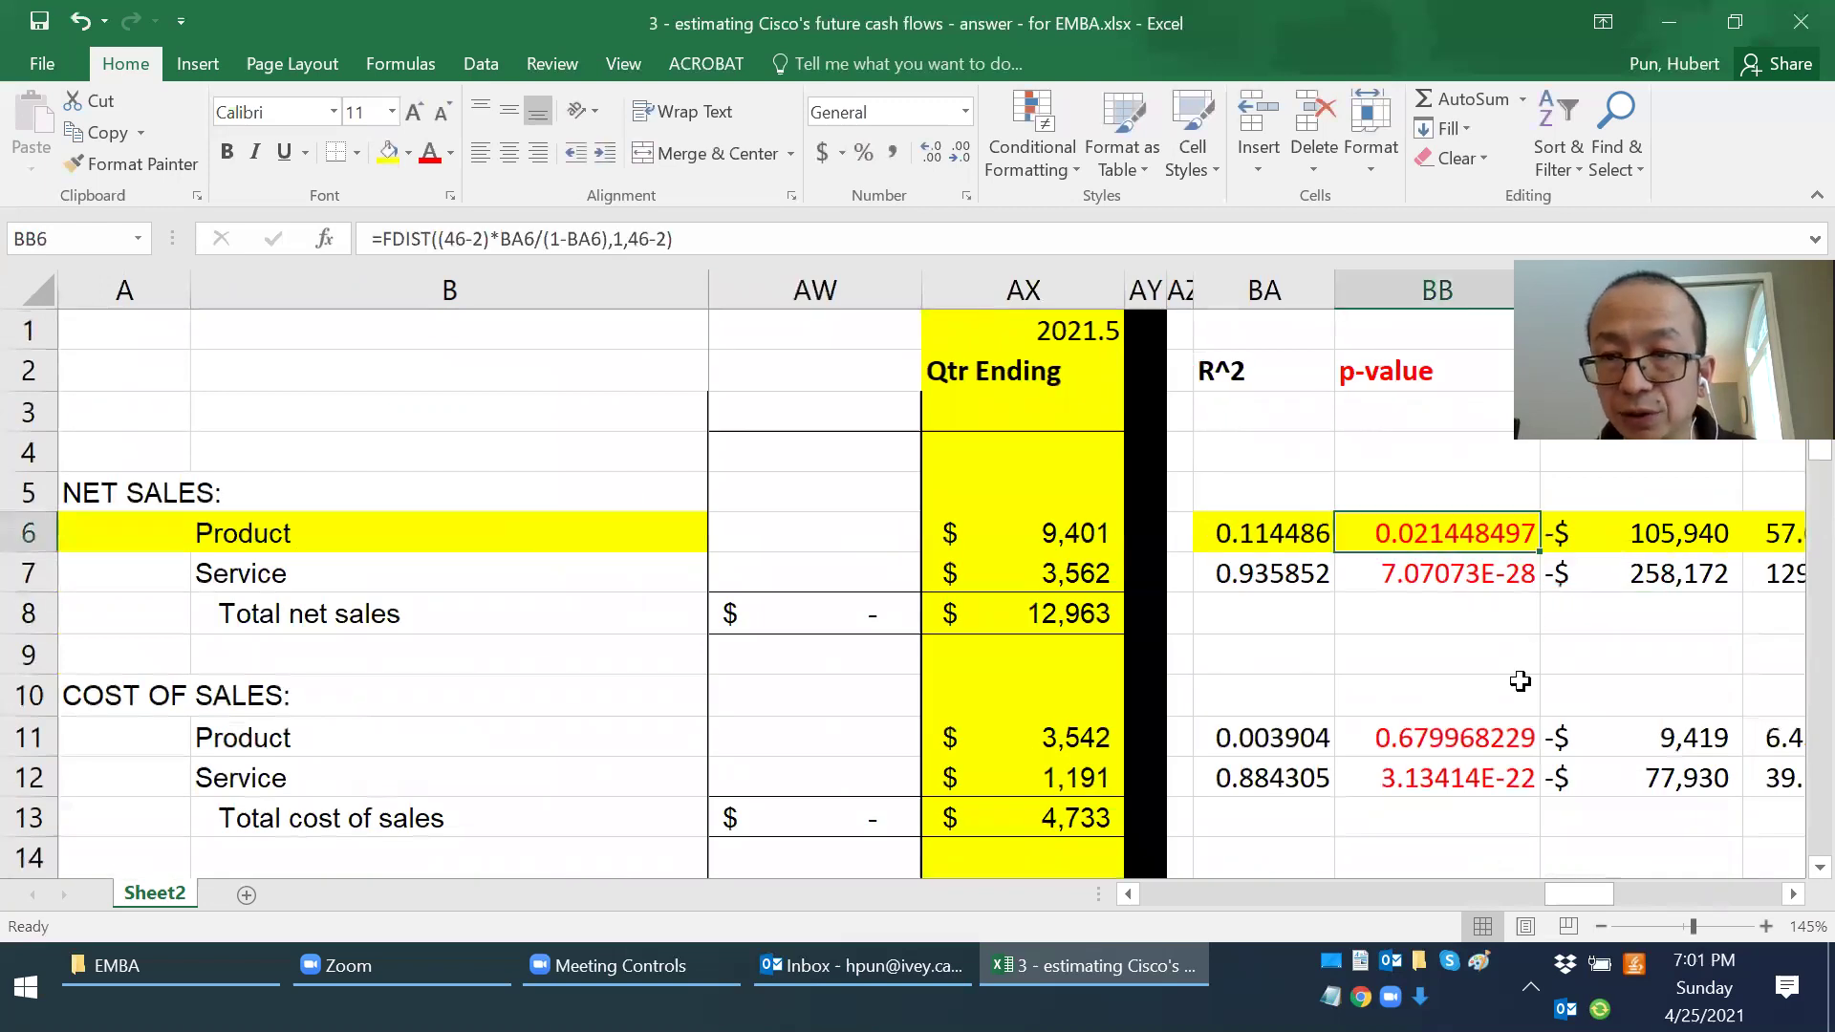
{"action": "left_click", "coordinate": [1793, 893]}
{"action": "left_click", "coordinate": [1793, 894]}
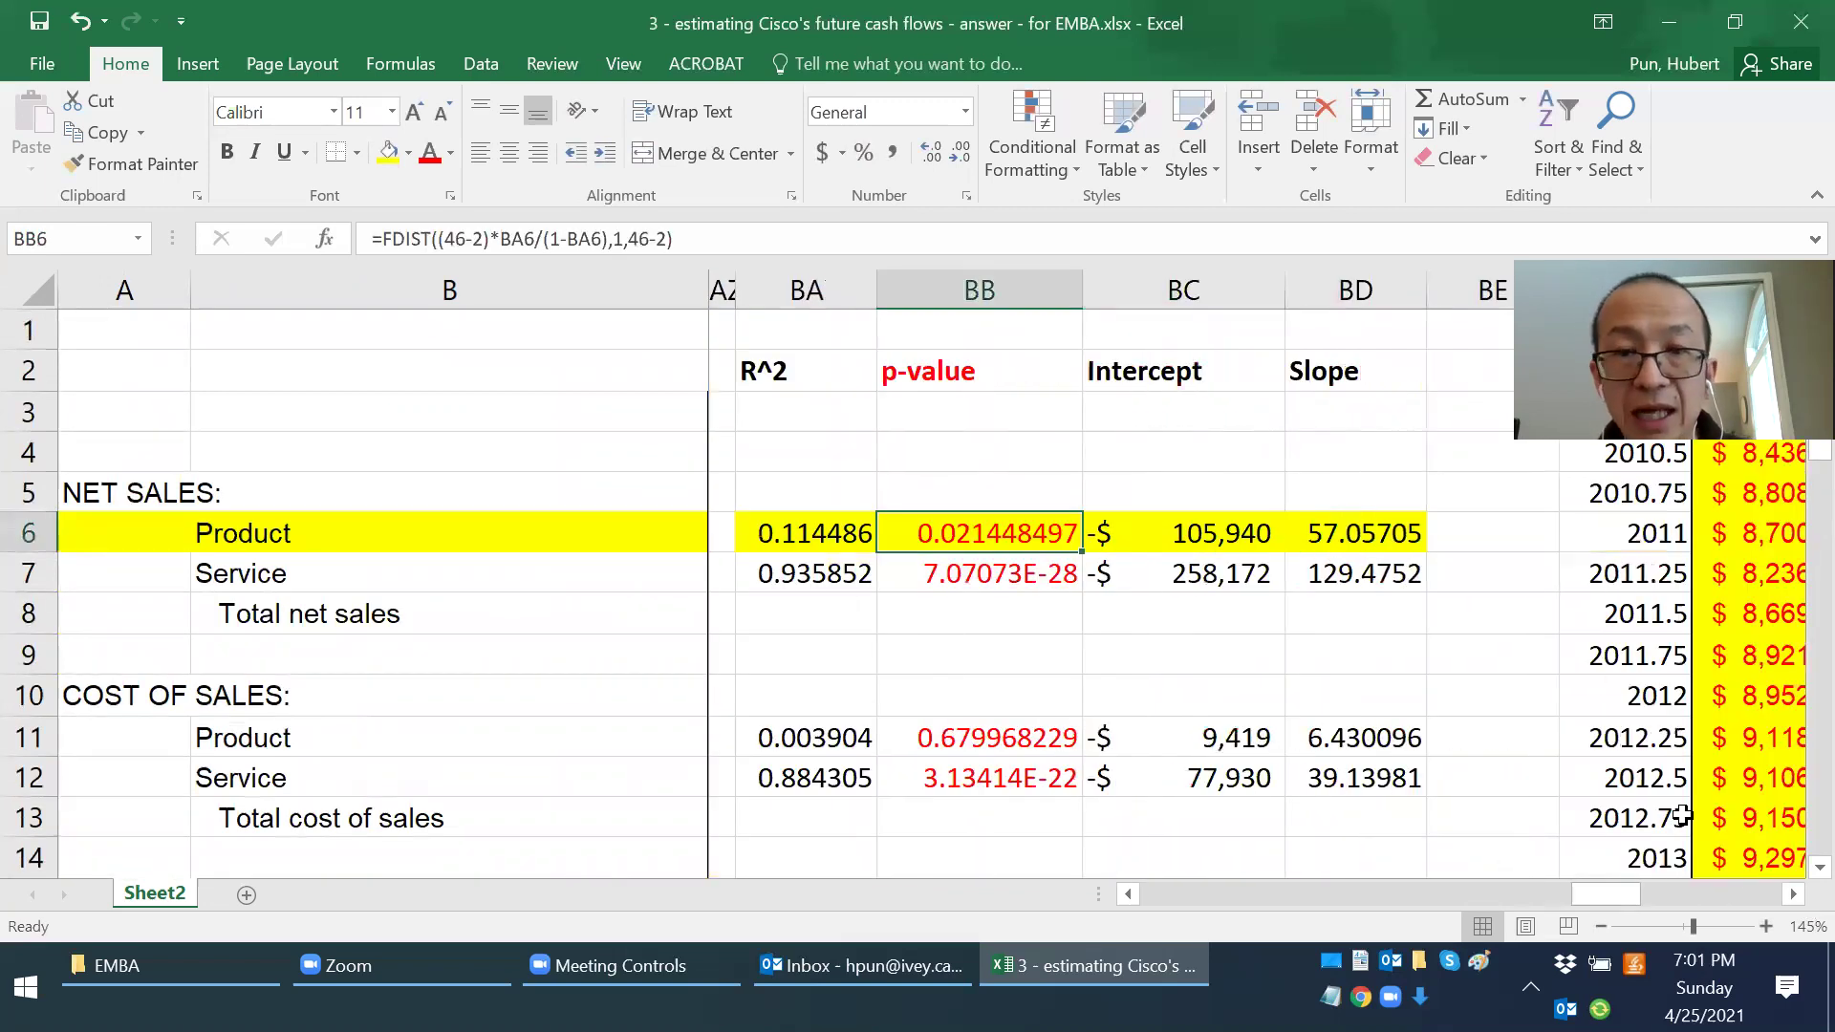
{"action": "double_click", "coordinate": [920, 540]}
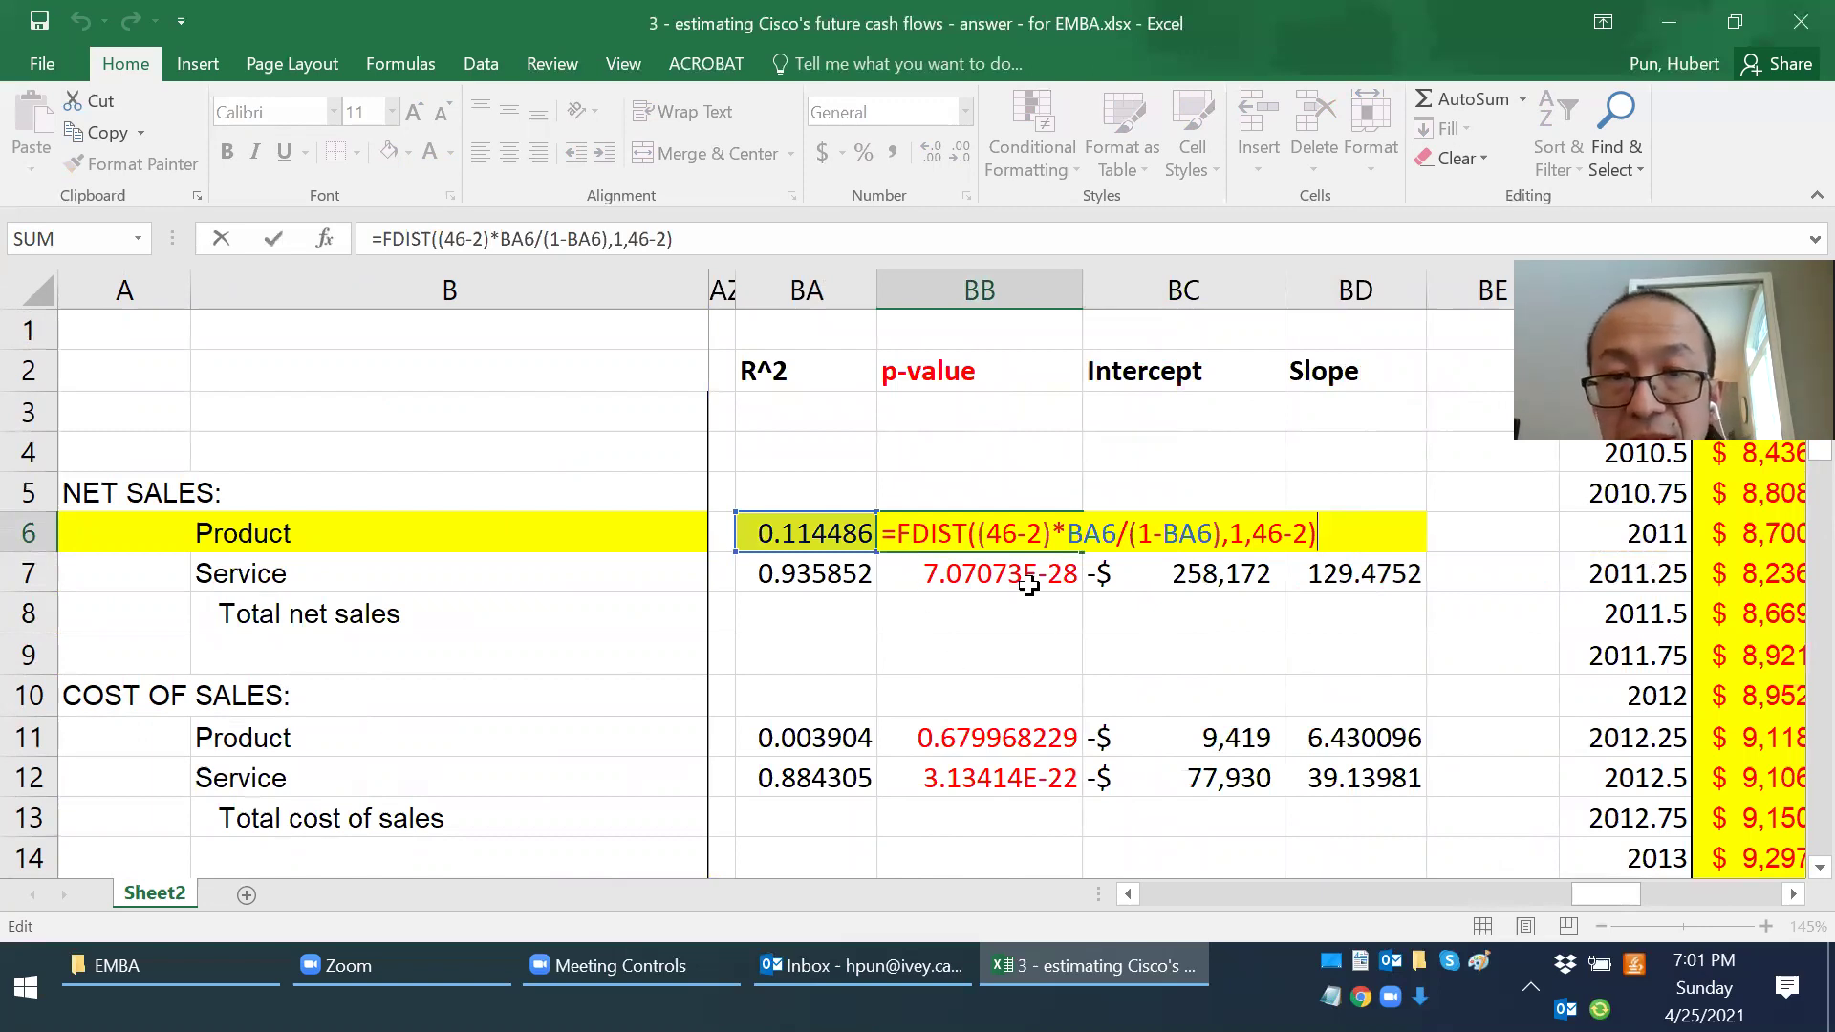
Step: Examine each part of the FDIST formula in BB6: 46-2, BA6/(1-BA6), the first degree of freedom 1, and the second, 46-2
{"action": "left_click_drag", "start_coordinate": [987, 534], "coordinate": [1041, 534]}
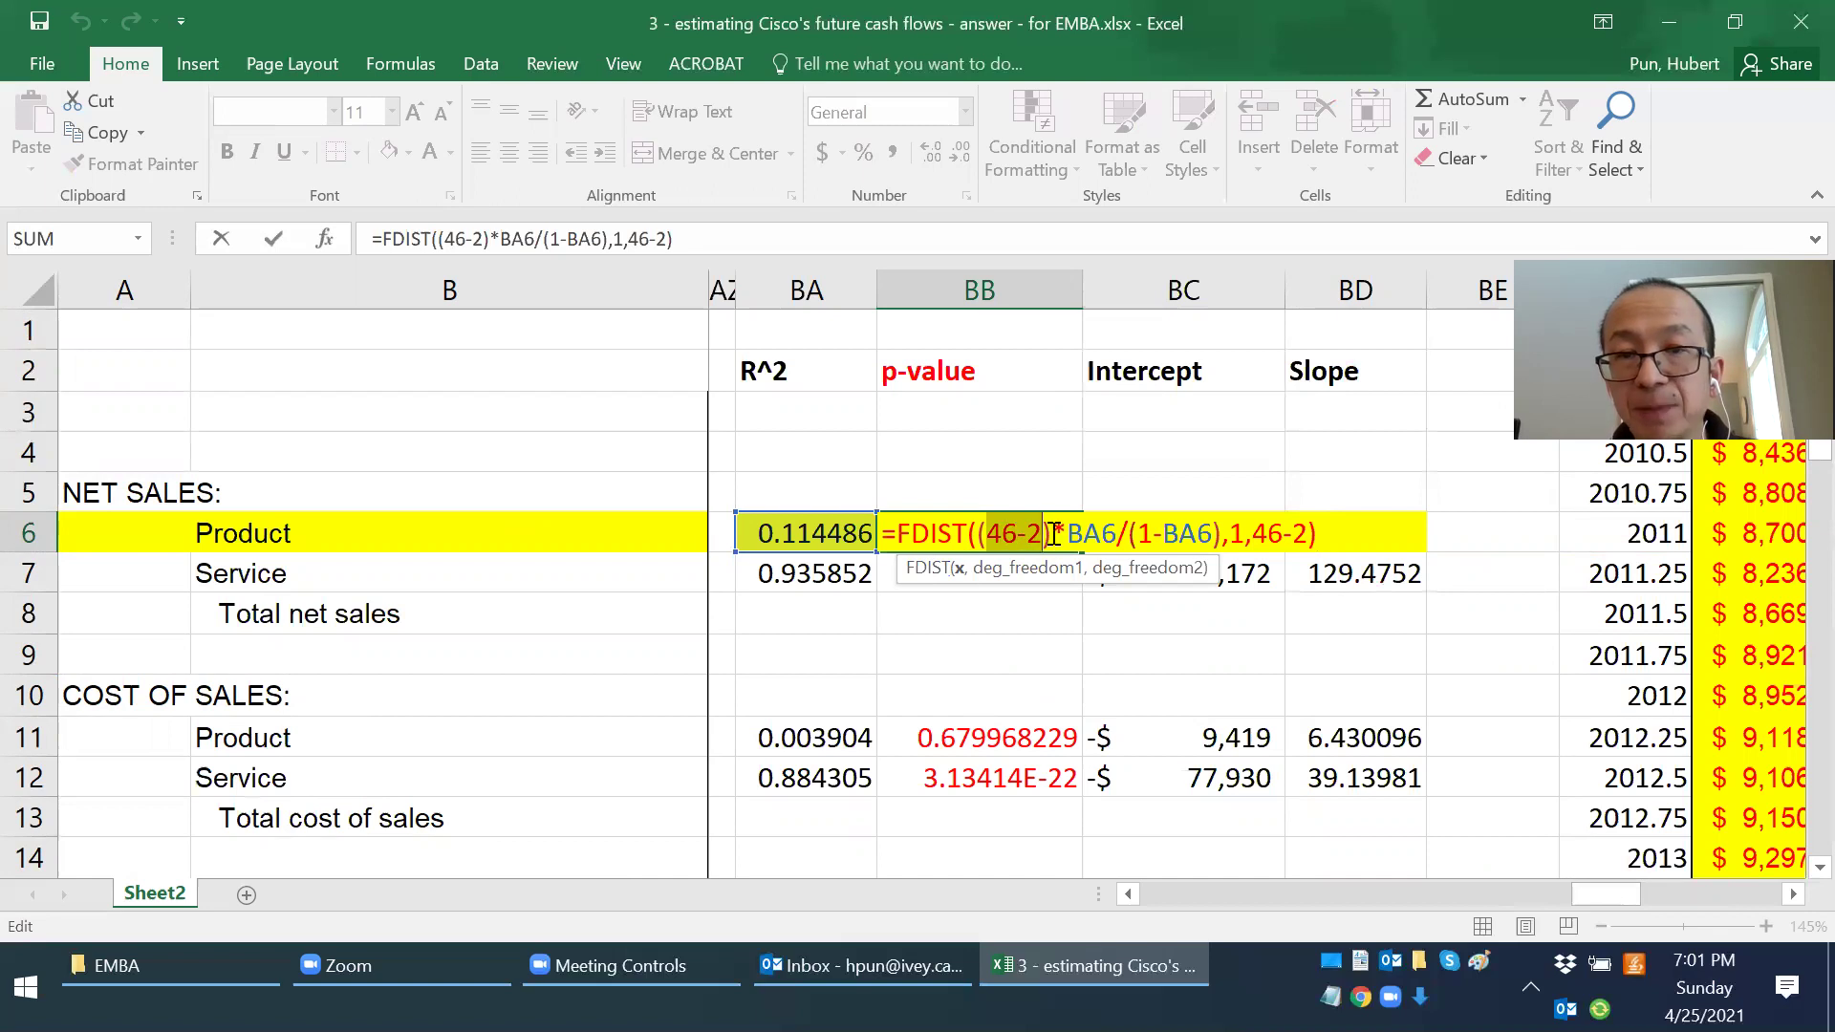
{"action": "left_click_drag", "start_coordinate": [1065, 533], "coordinate": [1223, 532]}
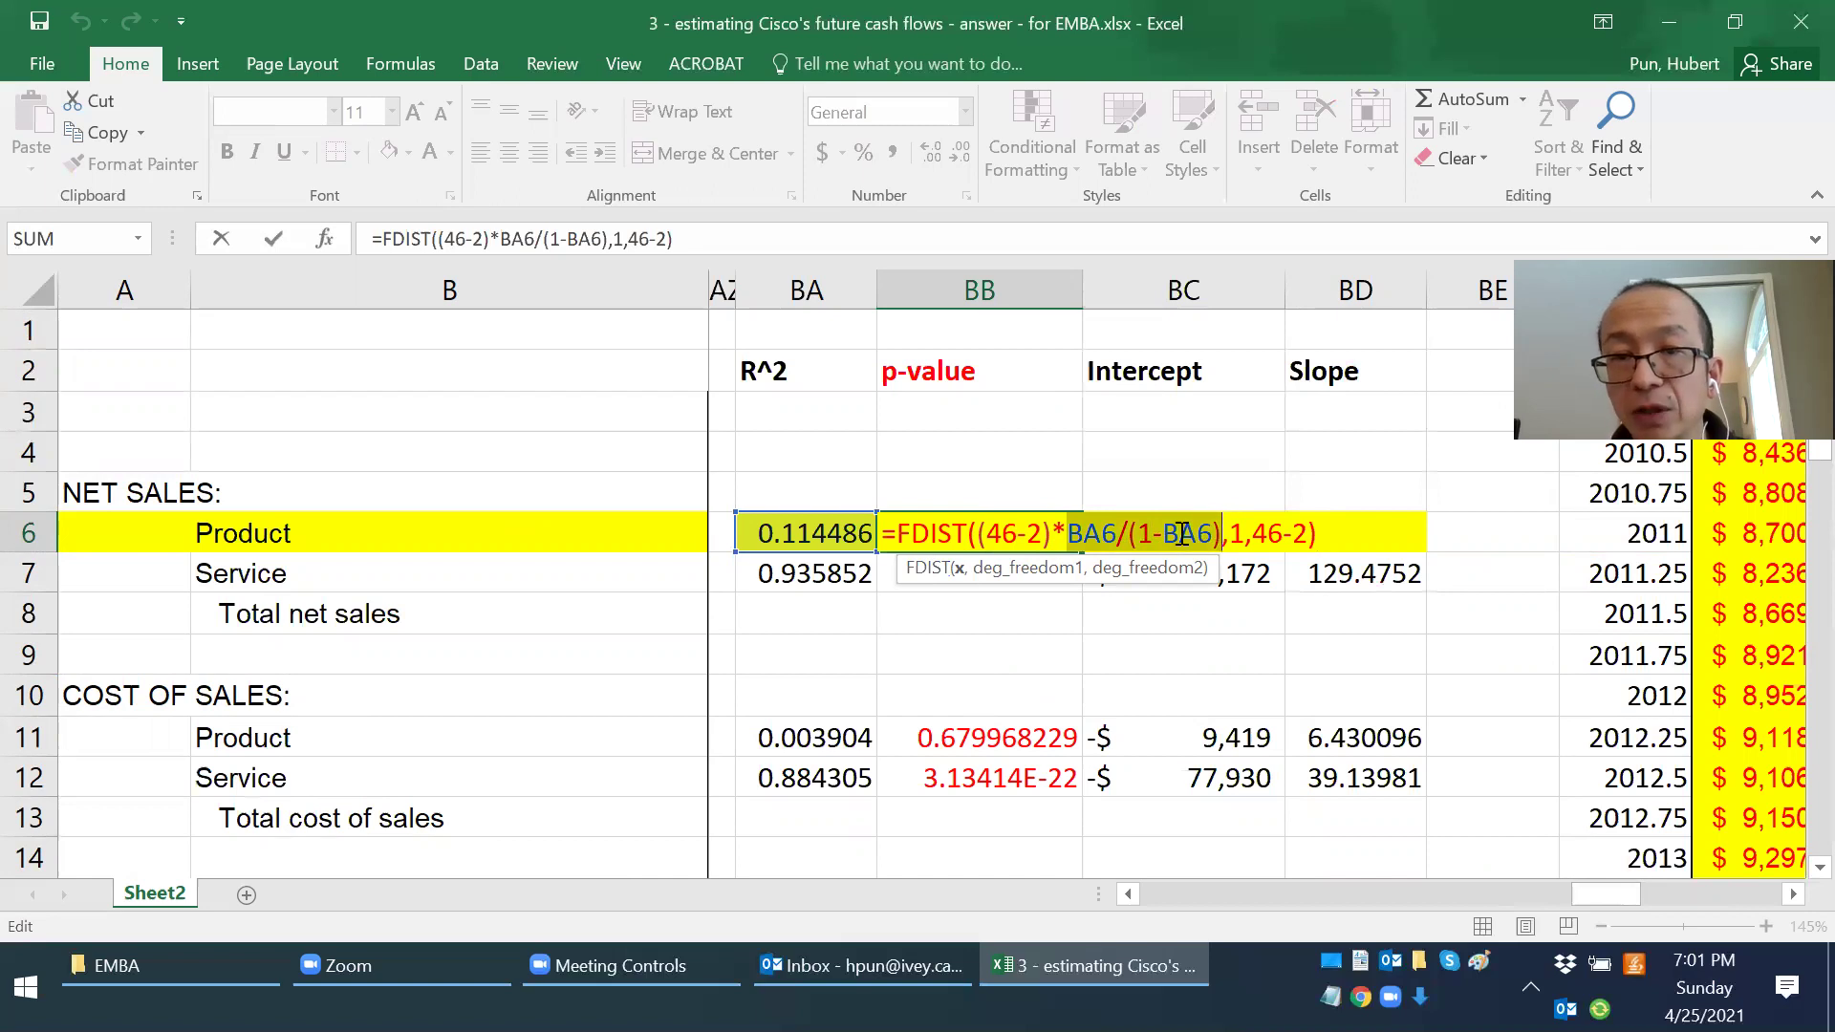
{"action": "left_click", "coordinate": [1236, 533]}
{"action": "left_click_drag", "start_coordinate": [1230, 533], "coordinate": [1245, 533]}
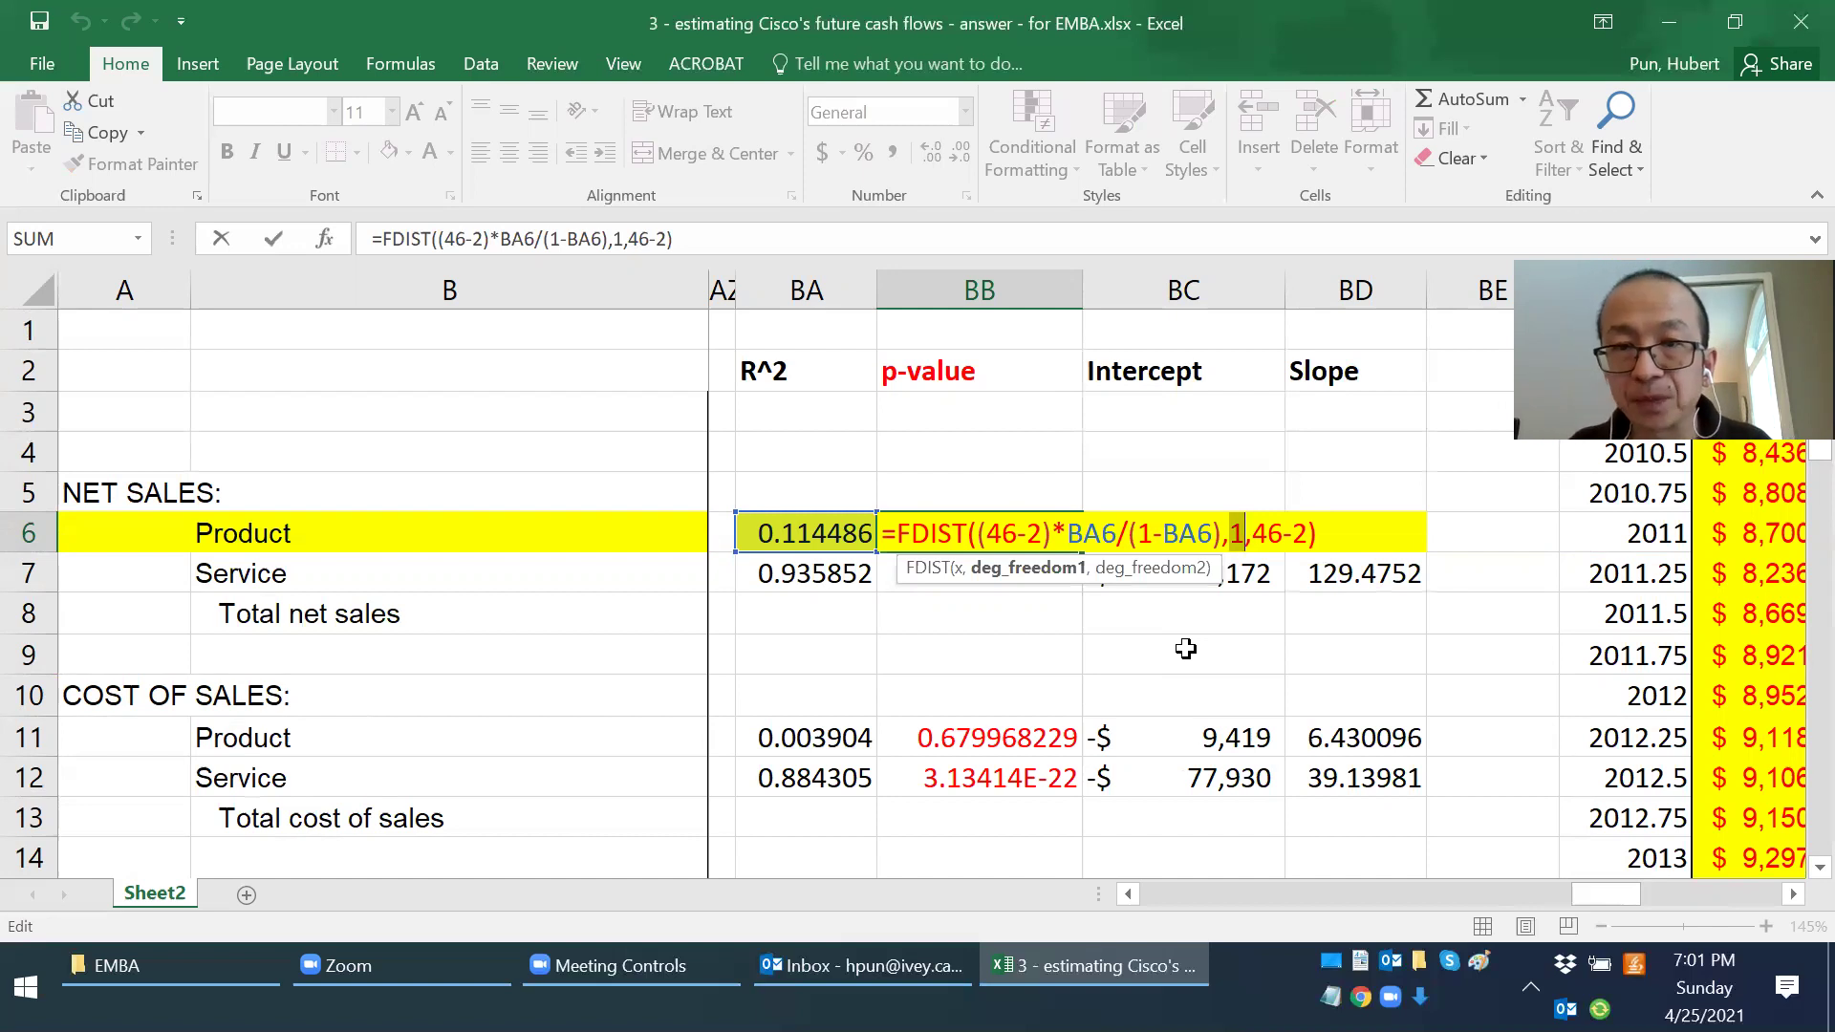
{"action": "key", "text": "Right"}
{"action": "key", "text": "Right"}
{"action": "key", "text": "shift+Right"}
{"action": "key", "text": "shift+Right"}
{"action": "key", "text": "shift+Right"}
{"action": "key", "text": "shift+Right"}
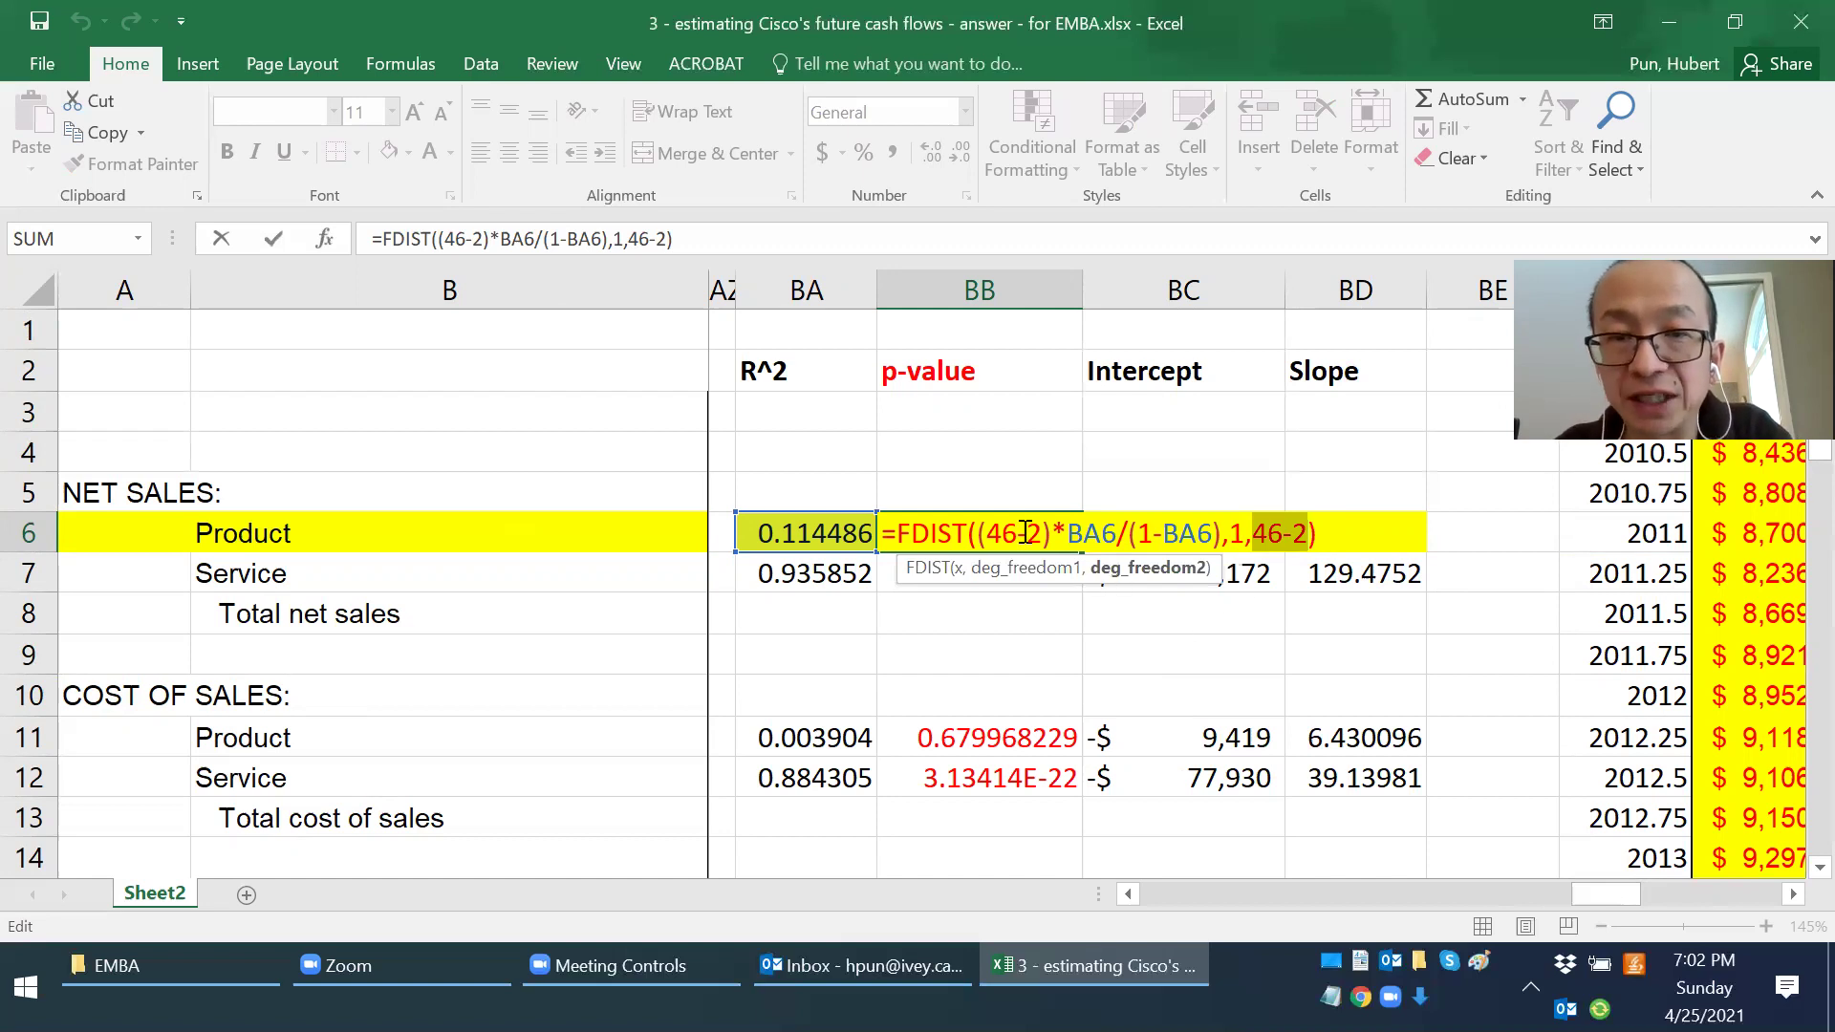
Step: Review the FDIST arguments in BB6 again, comparing the 46-2 term in x with the second degrees-of-freedom argument
{"action": "left_click_drag", "start_coordinate": [997, 532], "coordinate": [1052, 534]}
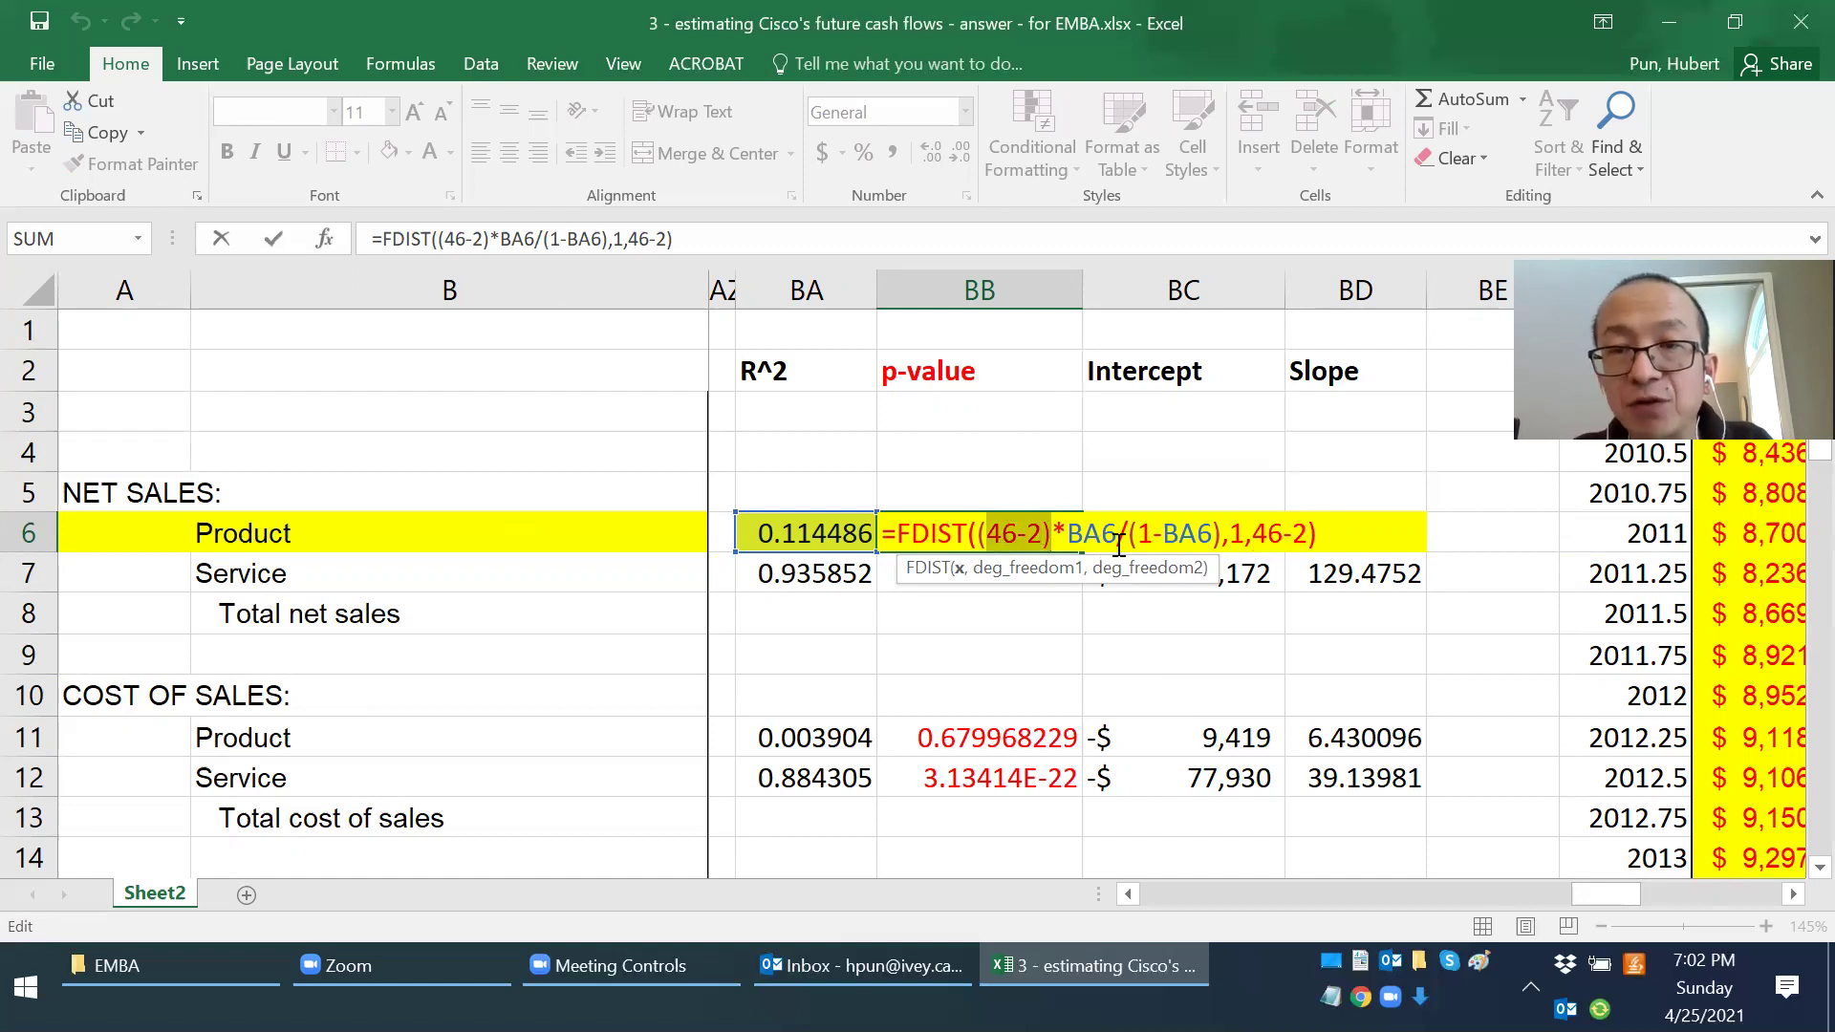
{"action": "left_click_drag", "start_coordinate": [1057, 532], "coordinate": [1230, 532]}
{"action": "double_click", "coordinate": [1236, 532]}
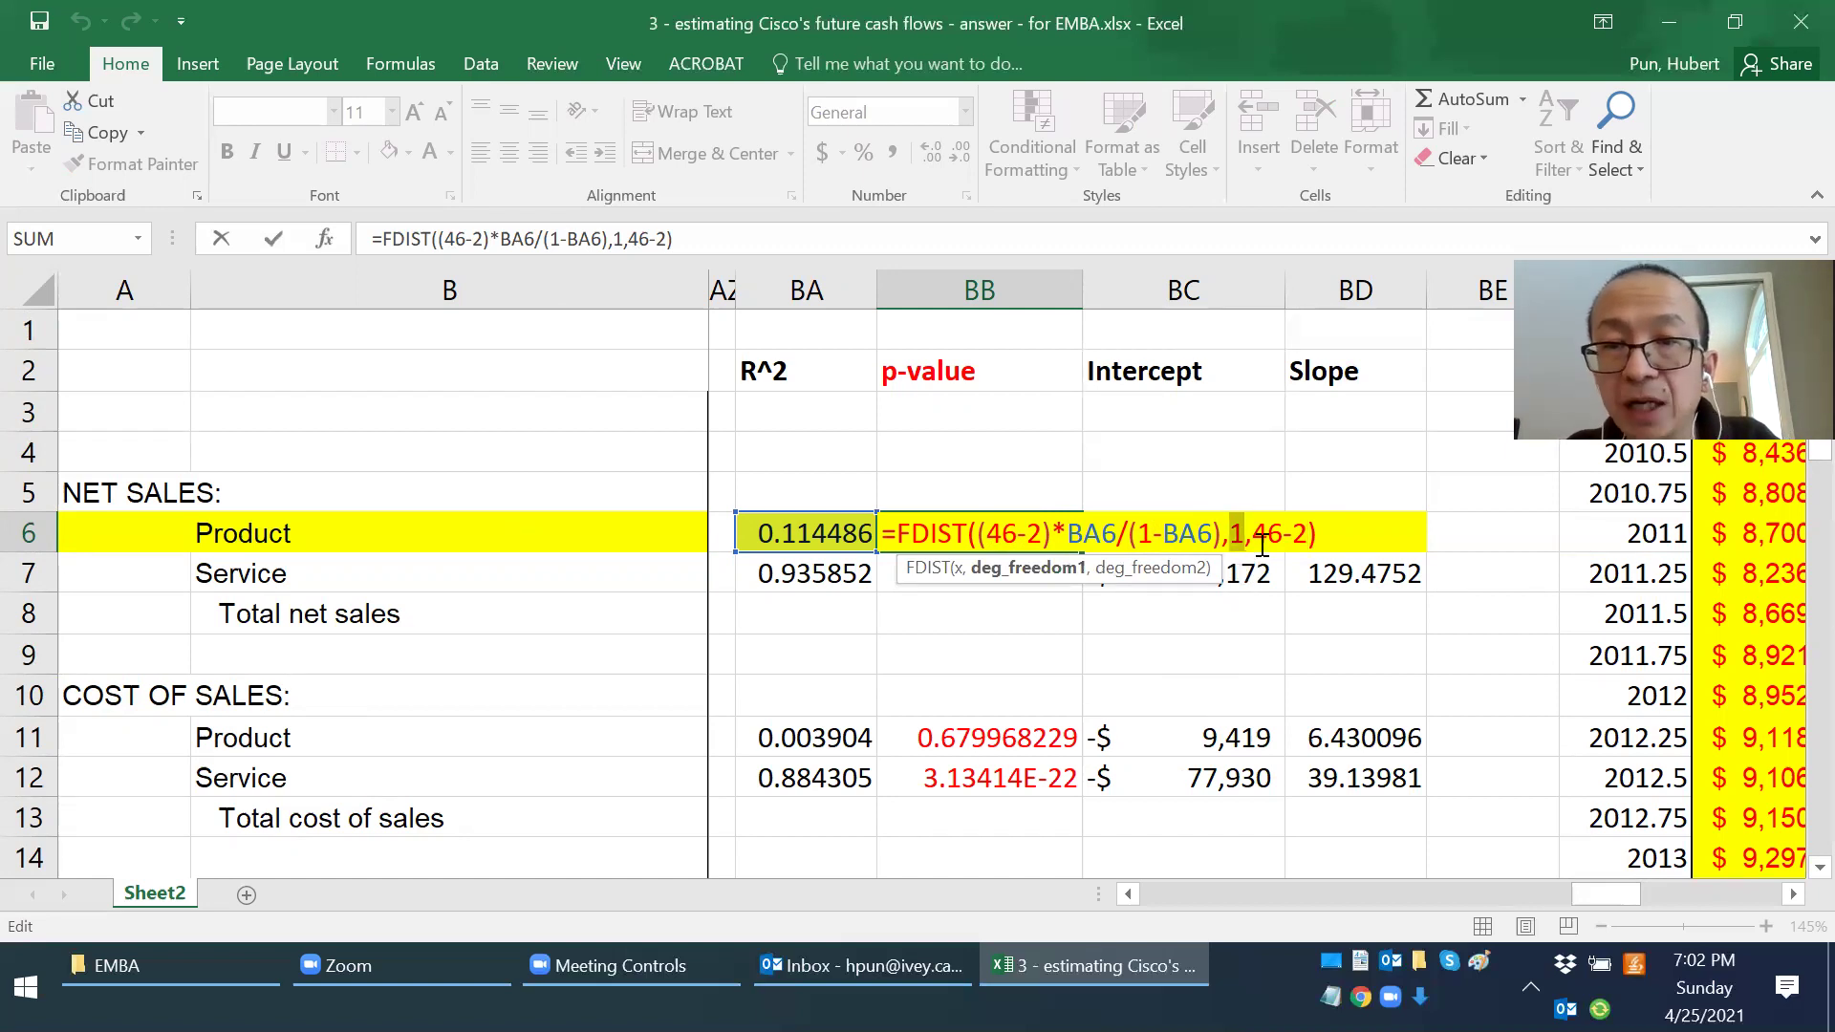
{"action": "left_click_drag", "start_coordinate": [1249, 533], "coordinate": [1313, 537]}
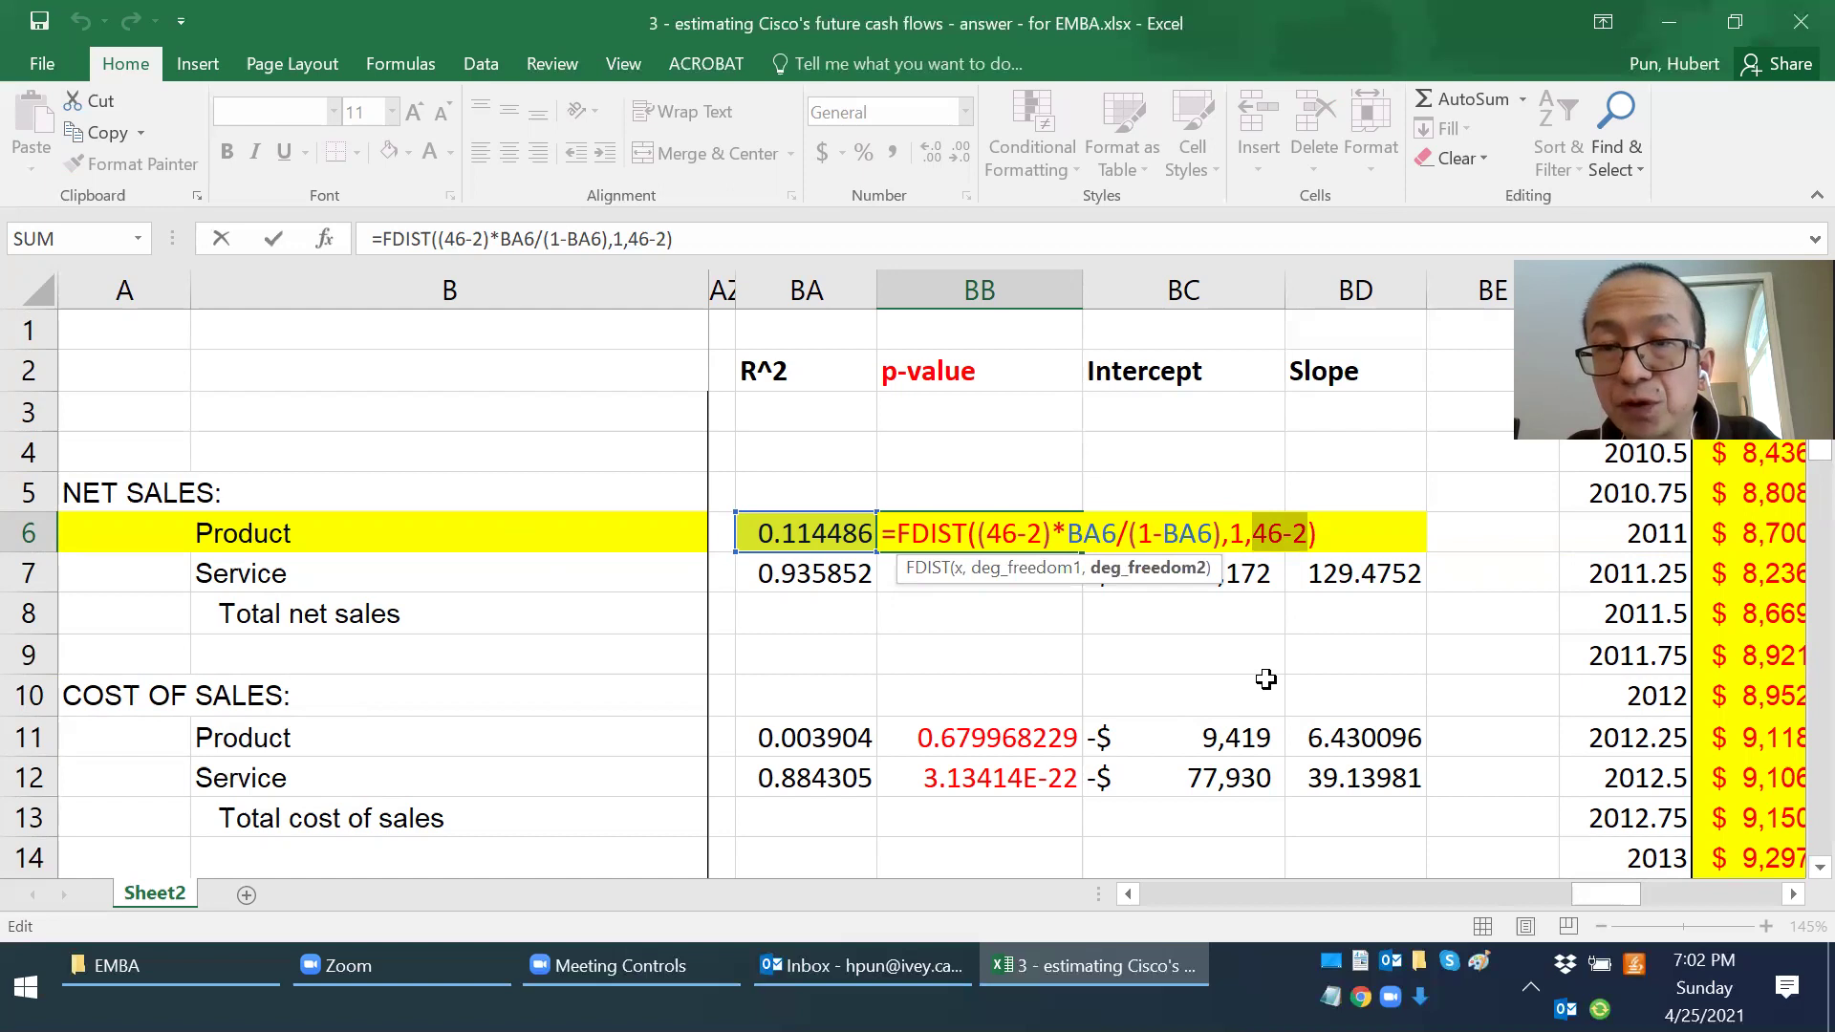
{"action": "left_click", "coordinate": [1301, 536]}
{"action": "double_click", "coordinate": [1301, 536]}
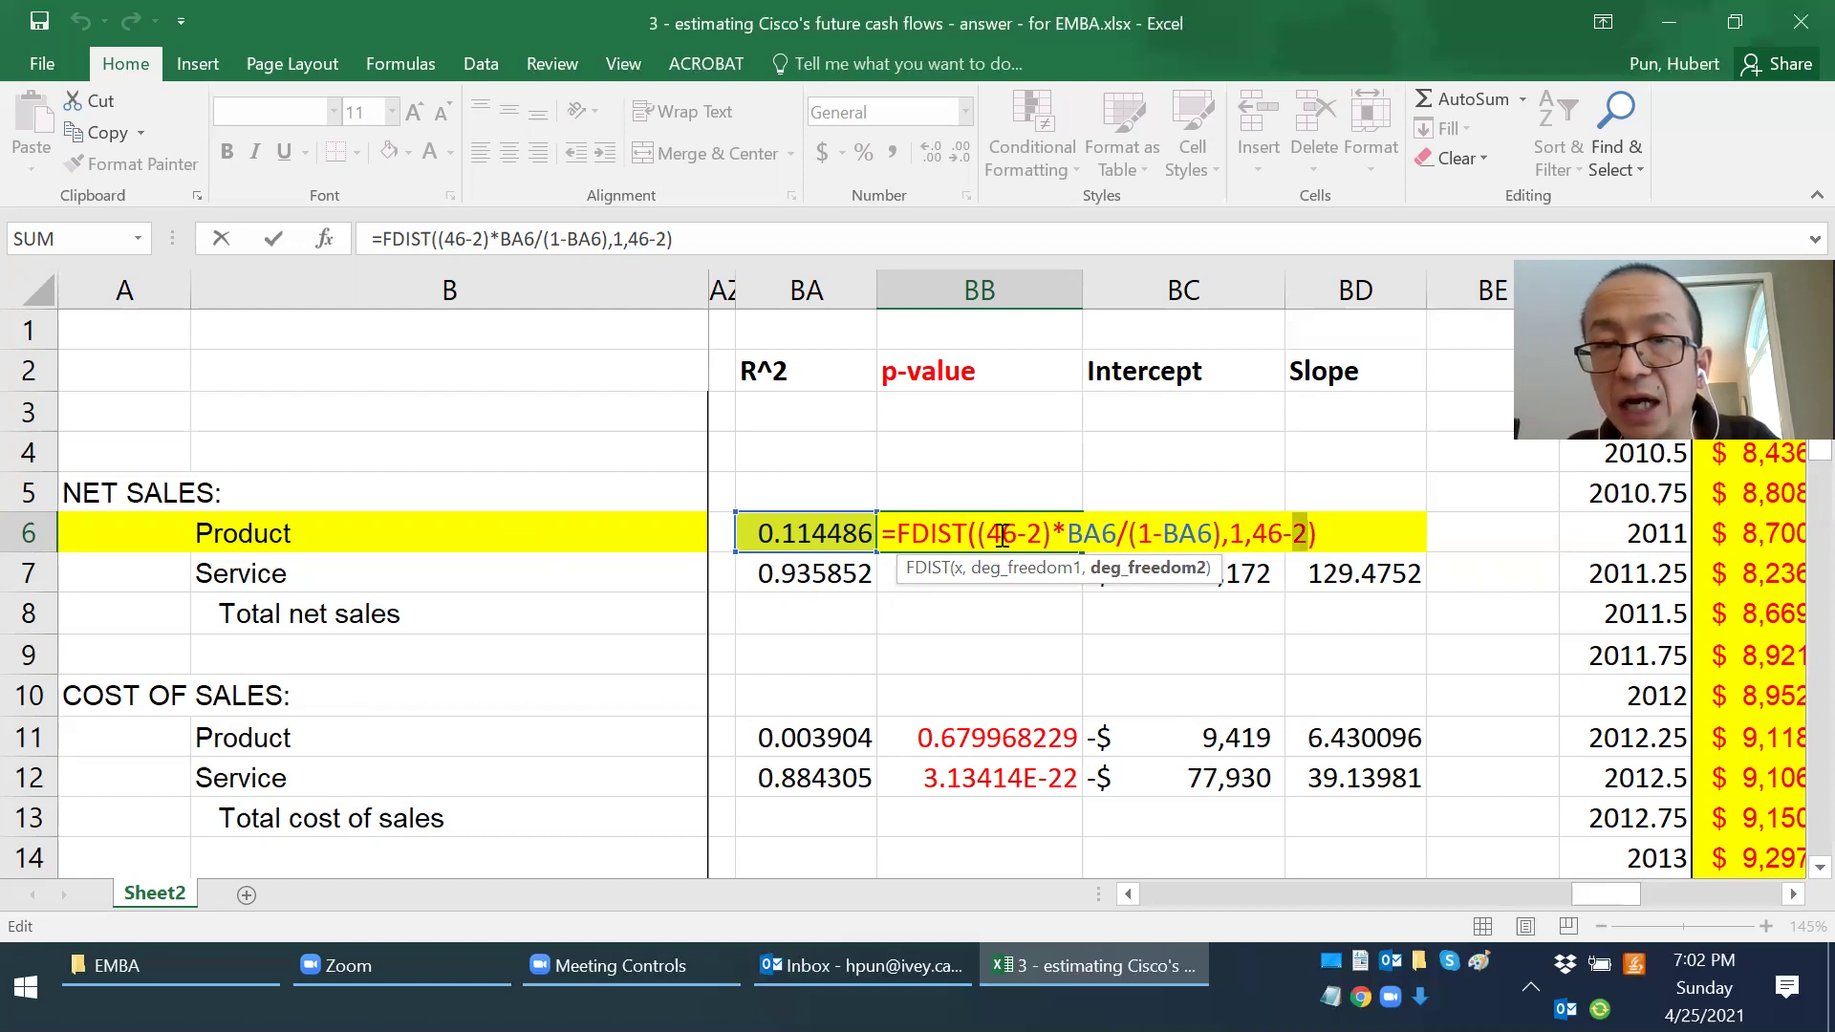
{"action": "left_click_drag", "start_coordinate": [987, 535], "coordinate": [1046, 538]}
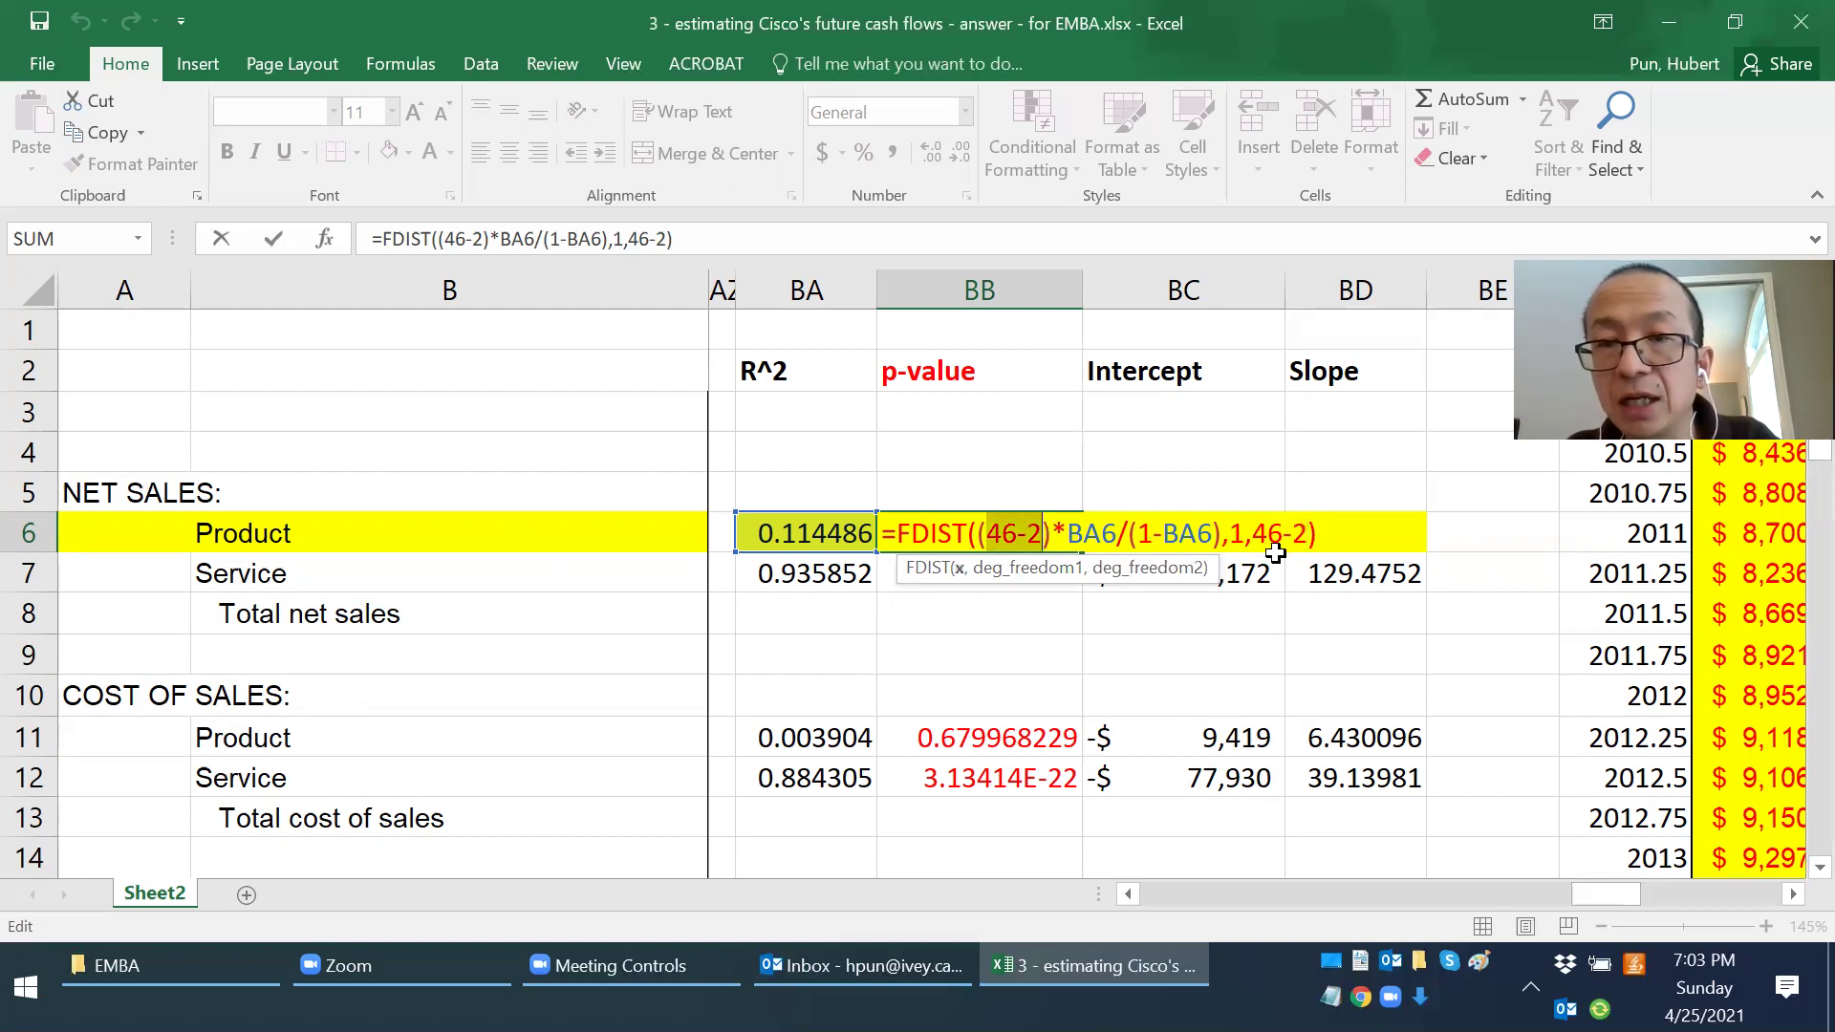
Step: Check the two degrees-of-freedom arguments, 1 and 46-2, of the FDIST formula in BB6 and close the formula
{"action": "key", "text": "Right"}
{"action": "left_click_drag", "start_coordinate": [1247, 538], "coordinate": [1292, 537]}
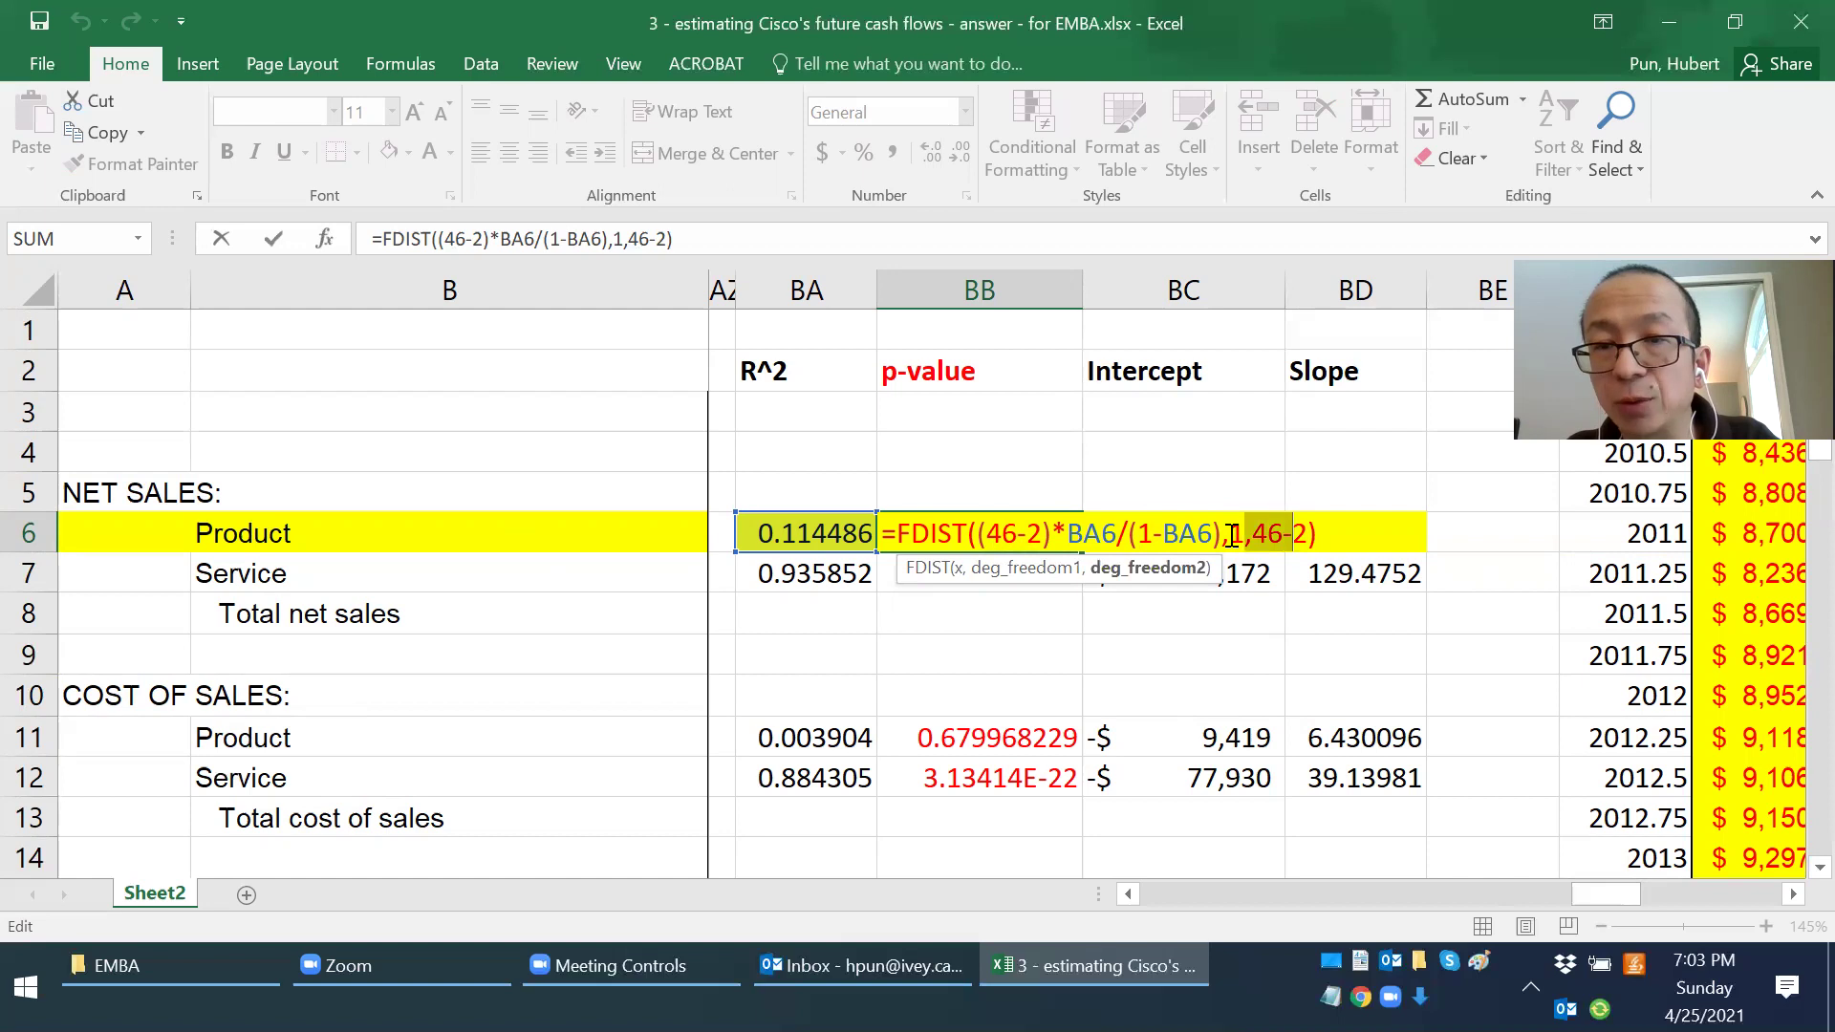
{"action": "left_click", "coordinate": [1233, 537]}
{"action": "key", "text": "ctrl+Return"}
Step: Inspect the arguments of the INTERCEPT formula in BC6 and the SLOPE formula in BD6
{"action": "key", "text": "Right"}
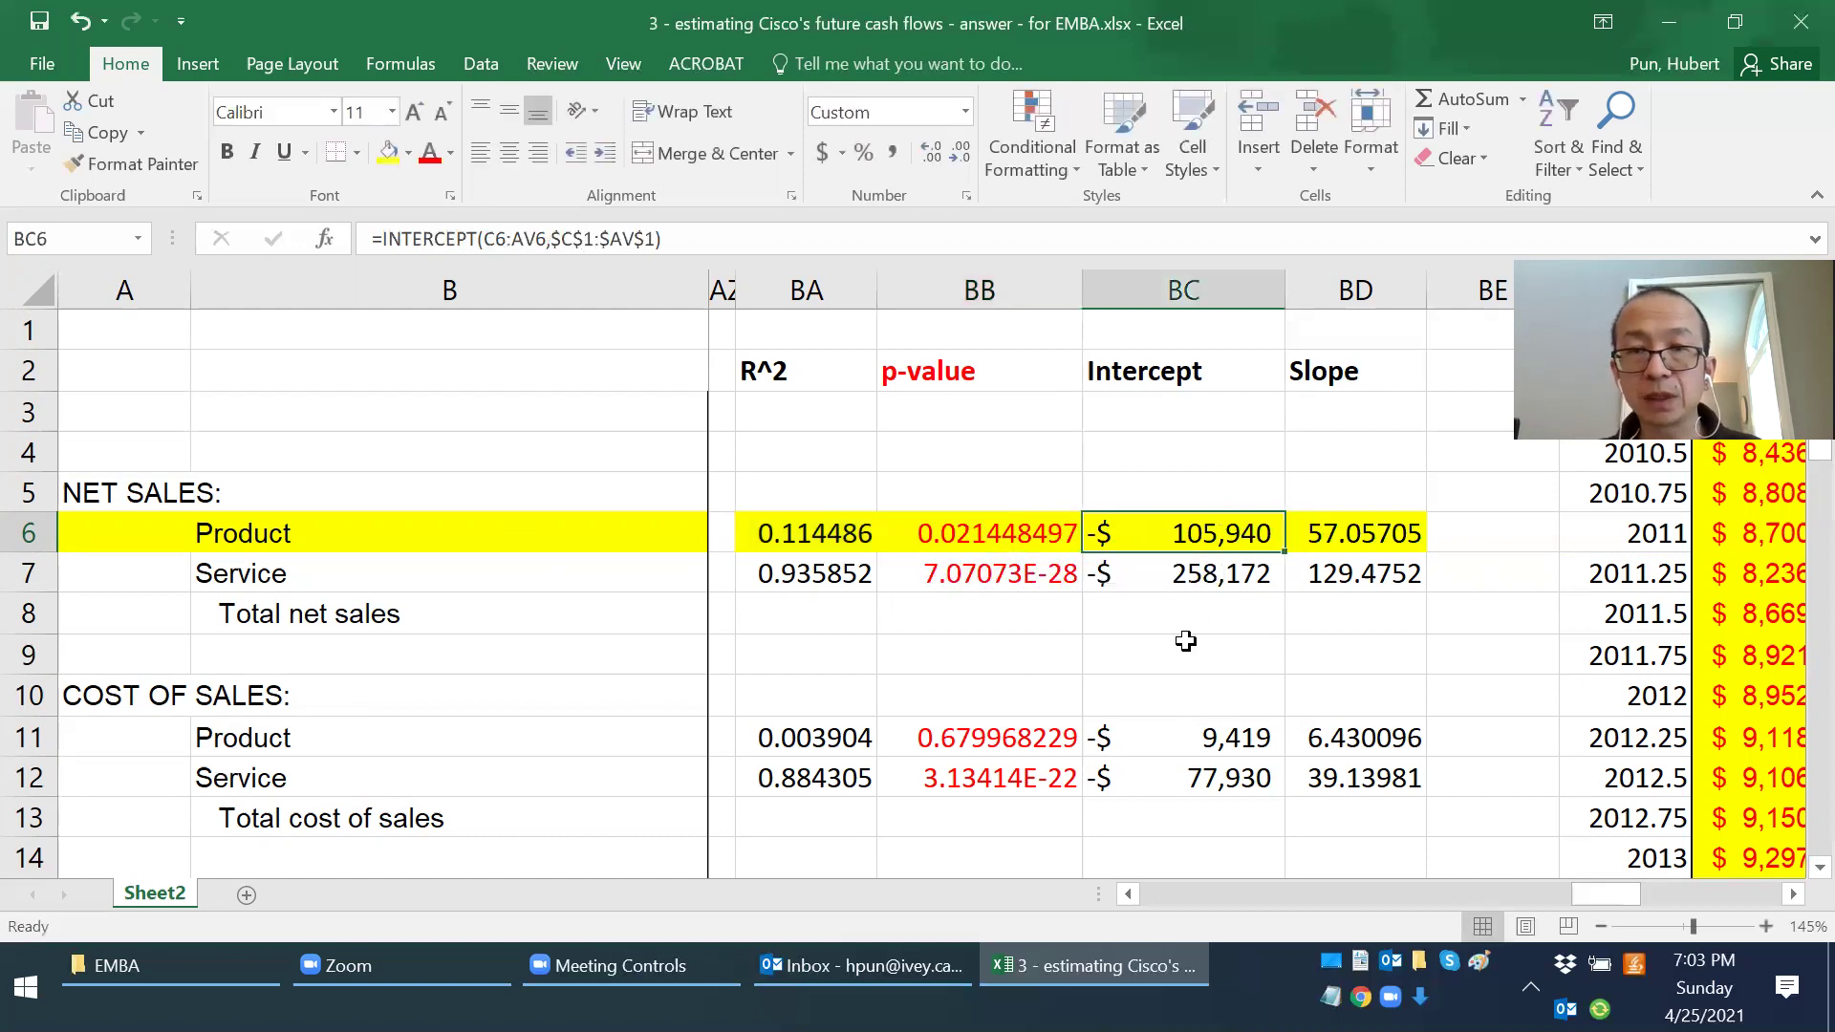
{"action": "key", "text": "F2"}
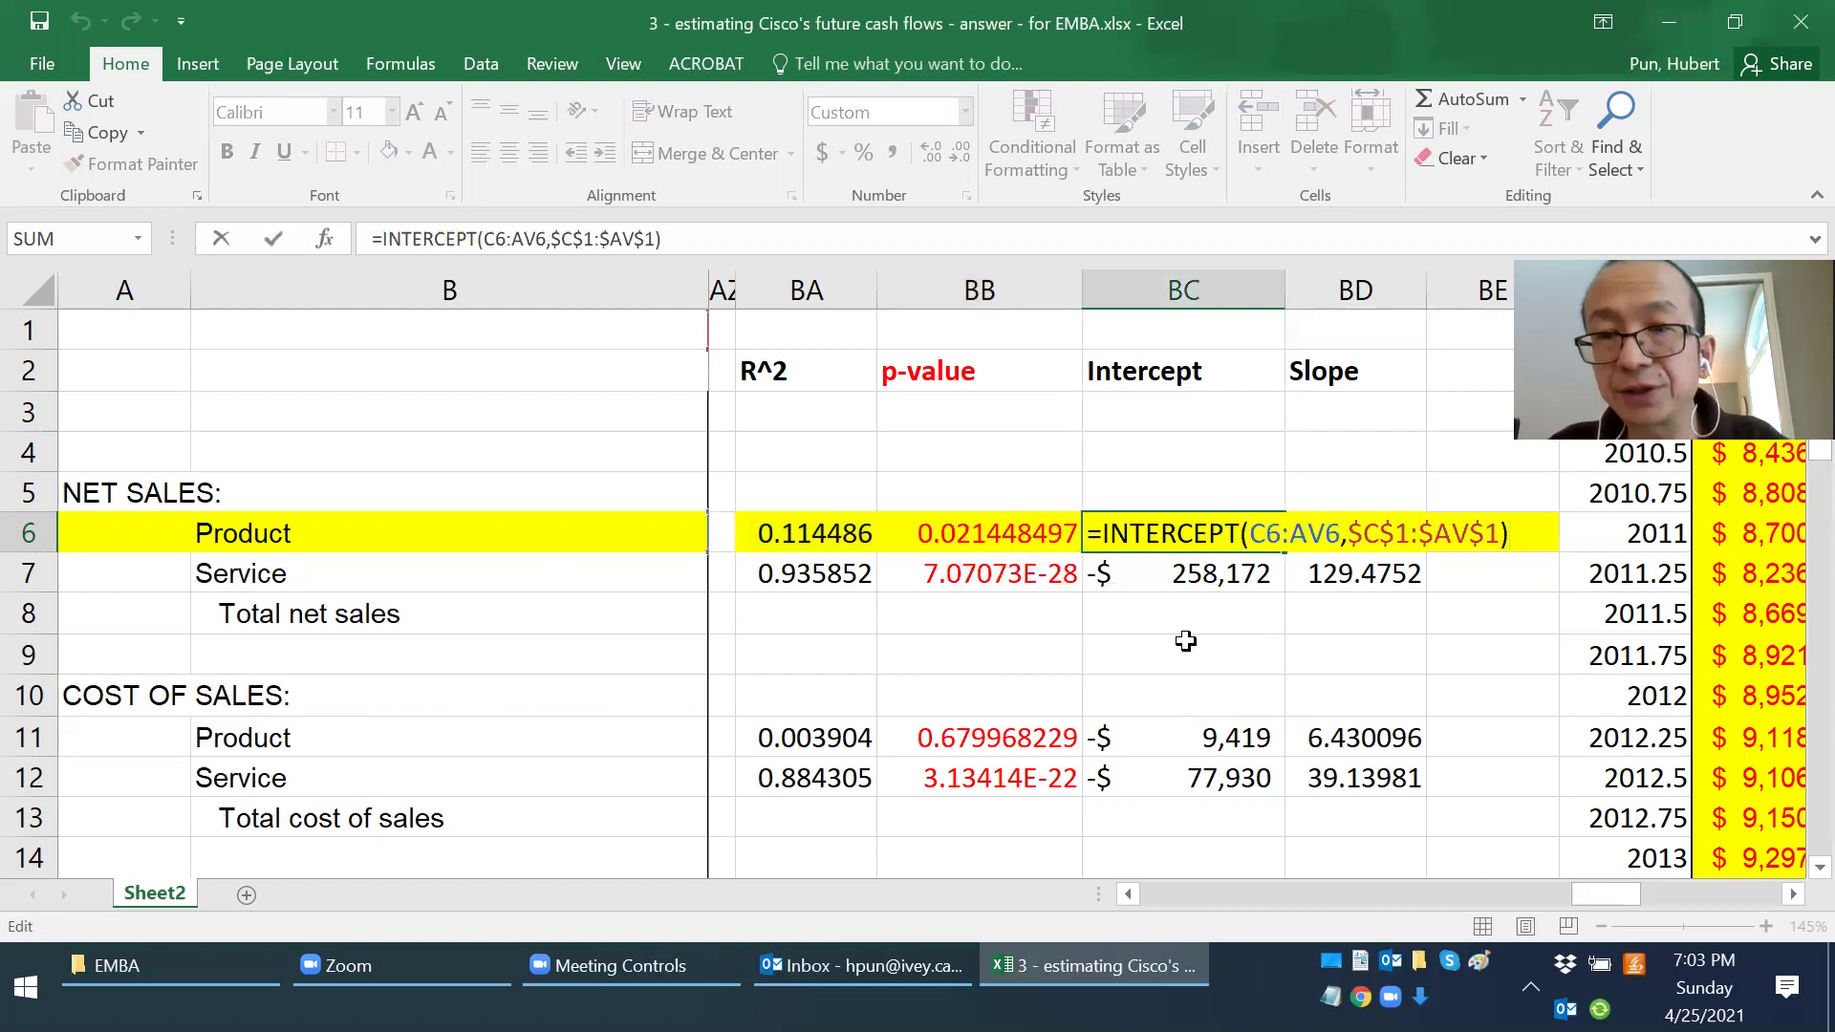
{"action": "key", "text": "Left"}
{"action": "key", "text": "Left"}
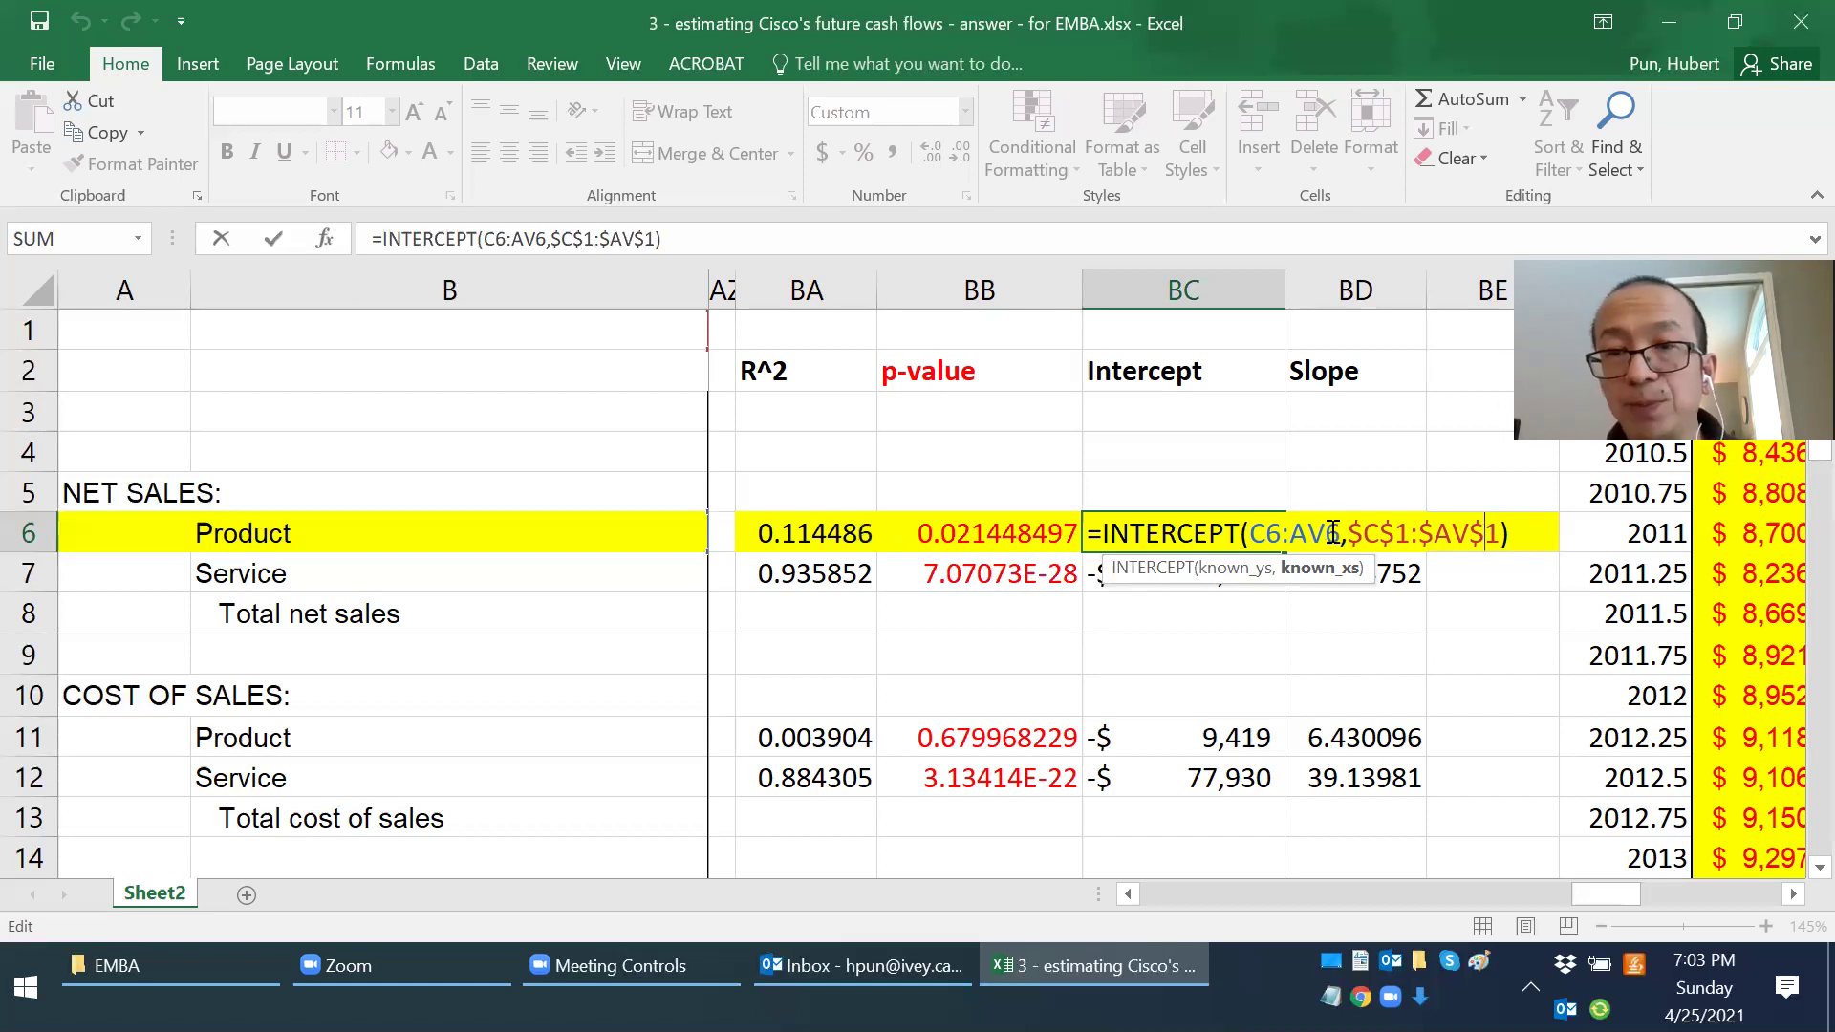
{"action": "key", "text": "Escape"}
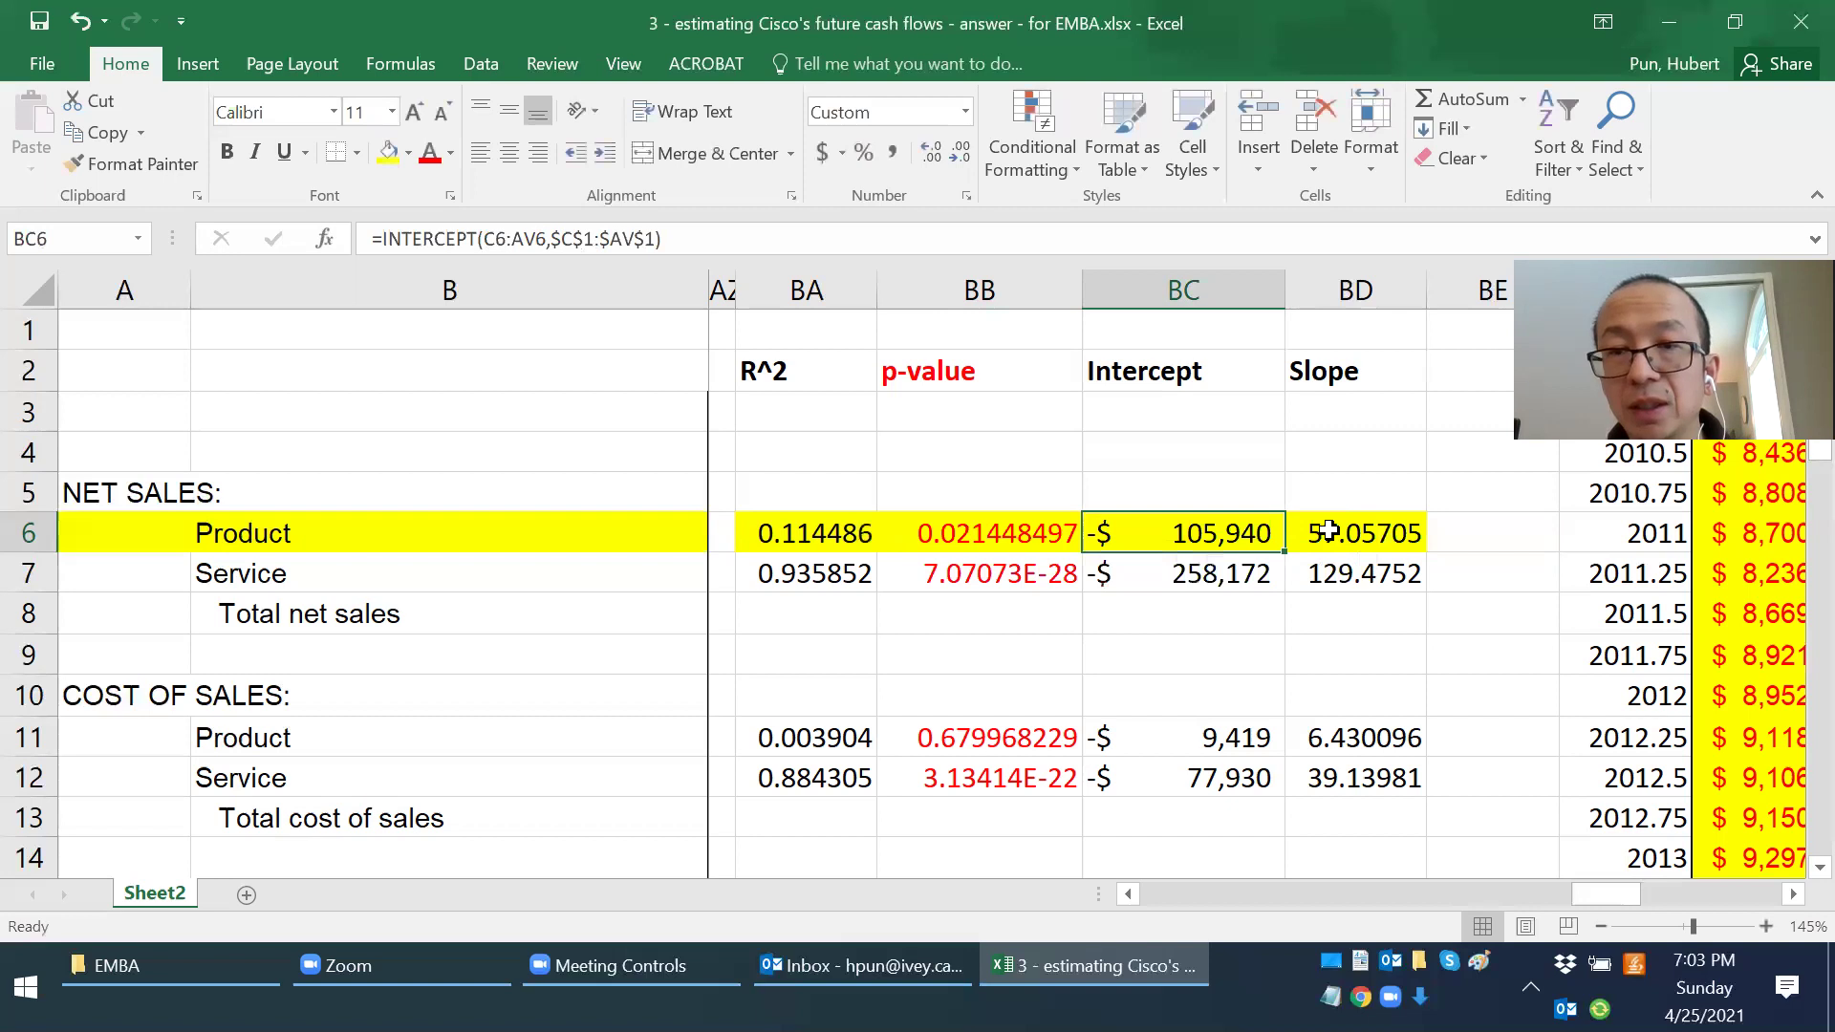
{"action": "left_click", "coordinate": [1330, 531]}
{"action": "double_click", "coordinate": [1329, 532]}
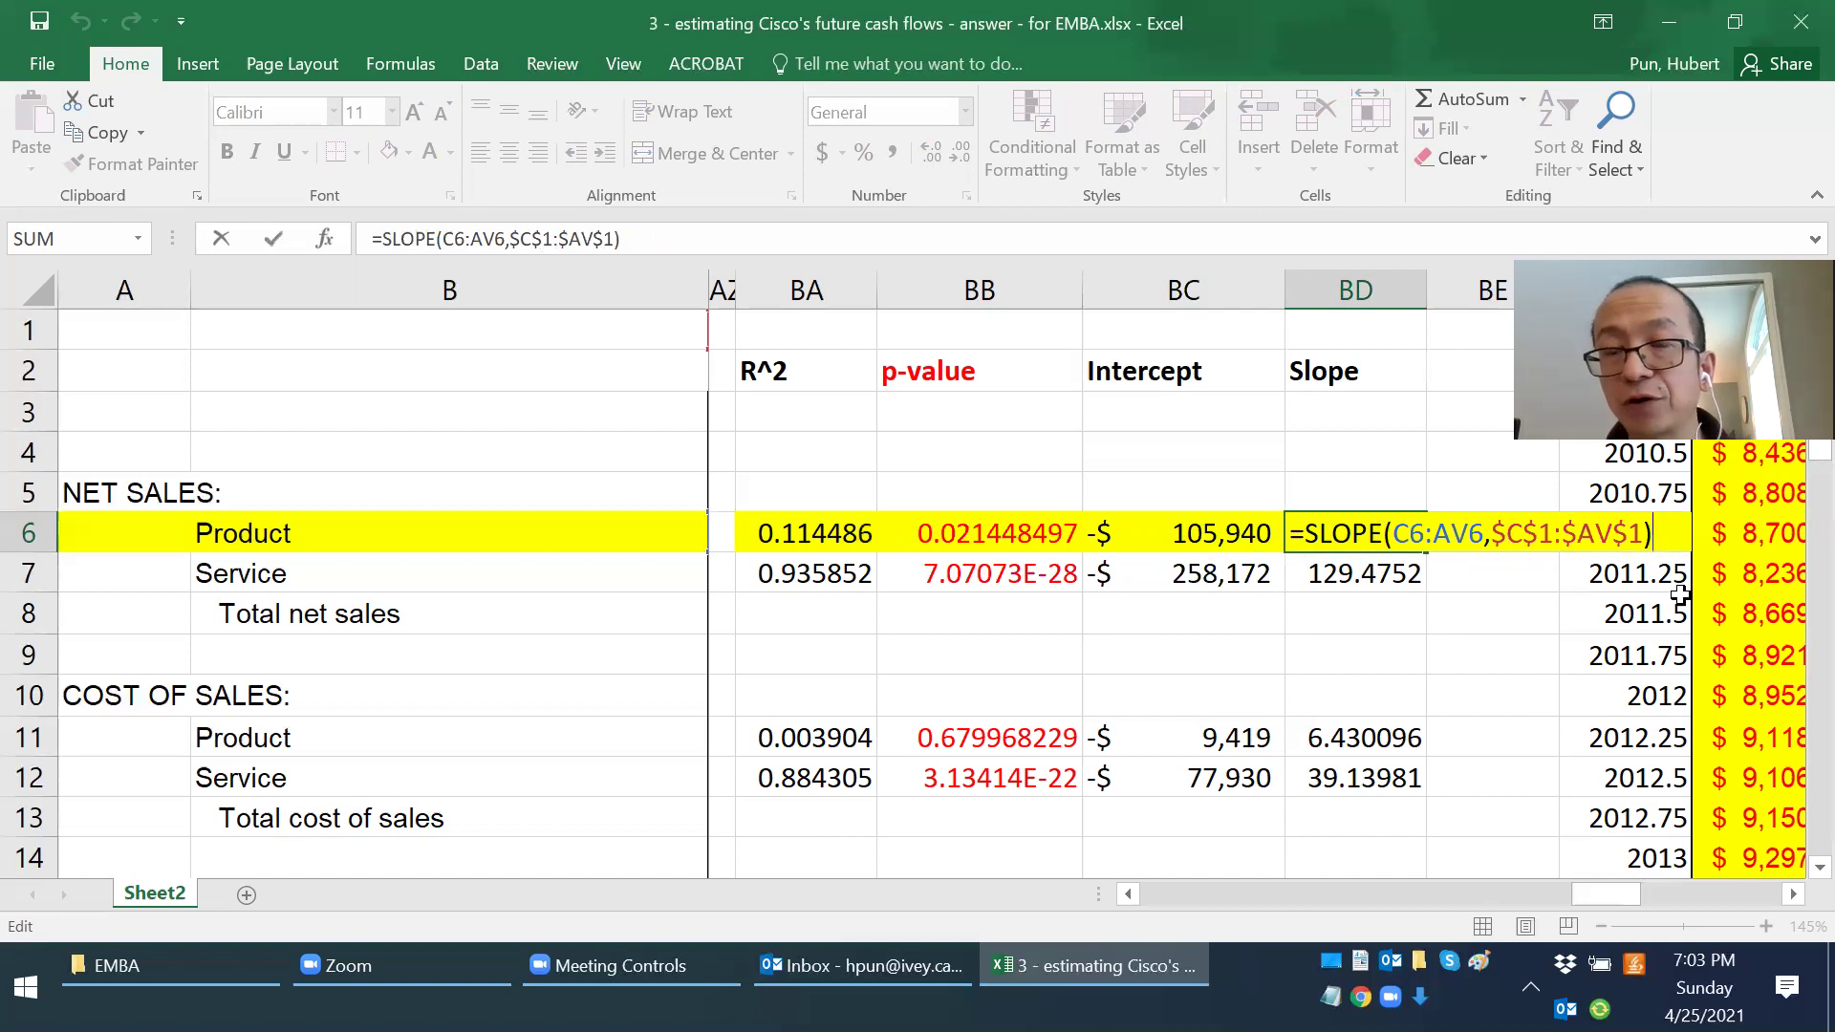
Step: Compare the R Square value in BJ5 of the regression output with the RSQ result in BA6
{"action": "key", "text": "Tab"}
{"action": "key", "text": "Tab"}
{"action": "key", "text": "Tab"}
{"action": "key", "text": "Tab"}
{"action": "key", "text": "Tab"}
{"action": "key", "text": "Tab"}
{"action": "key", "text": "Tab"}
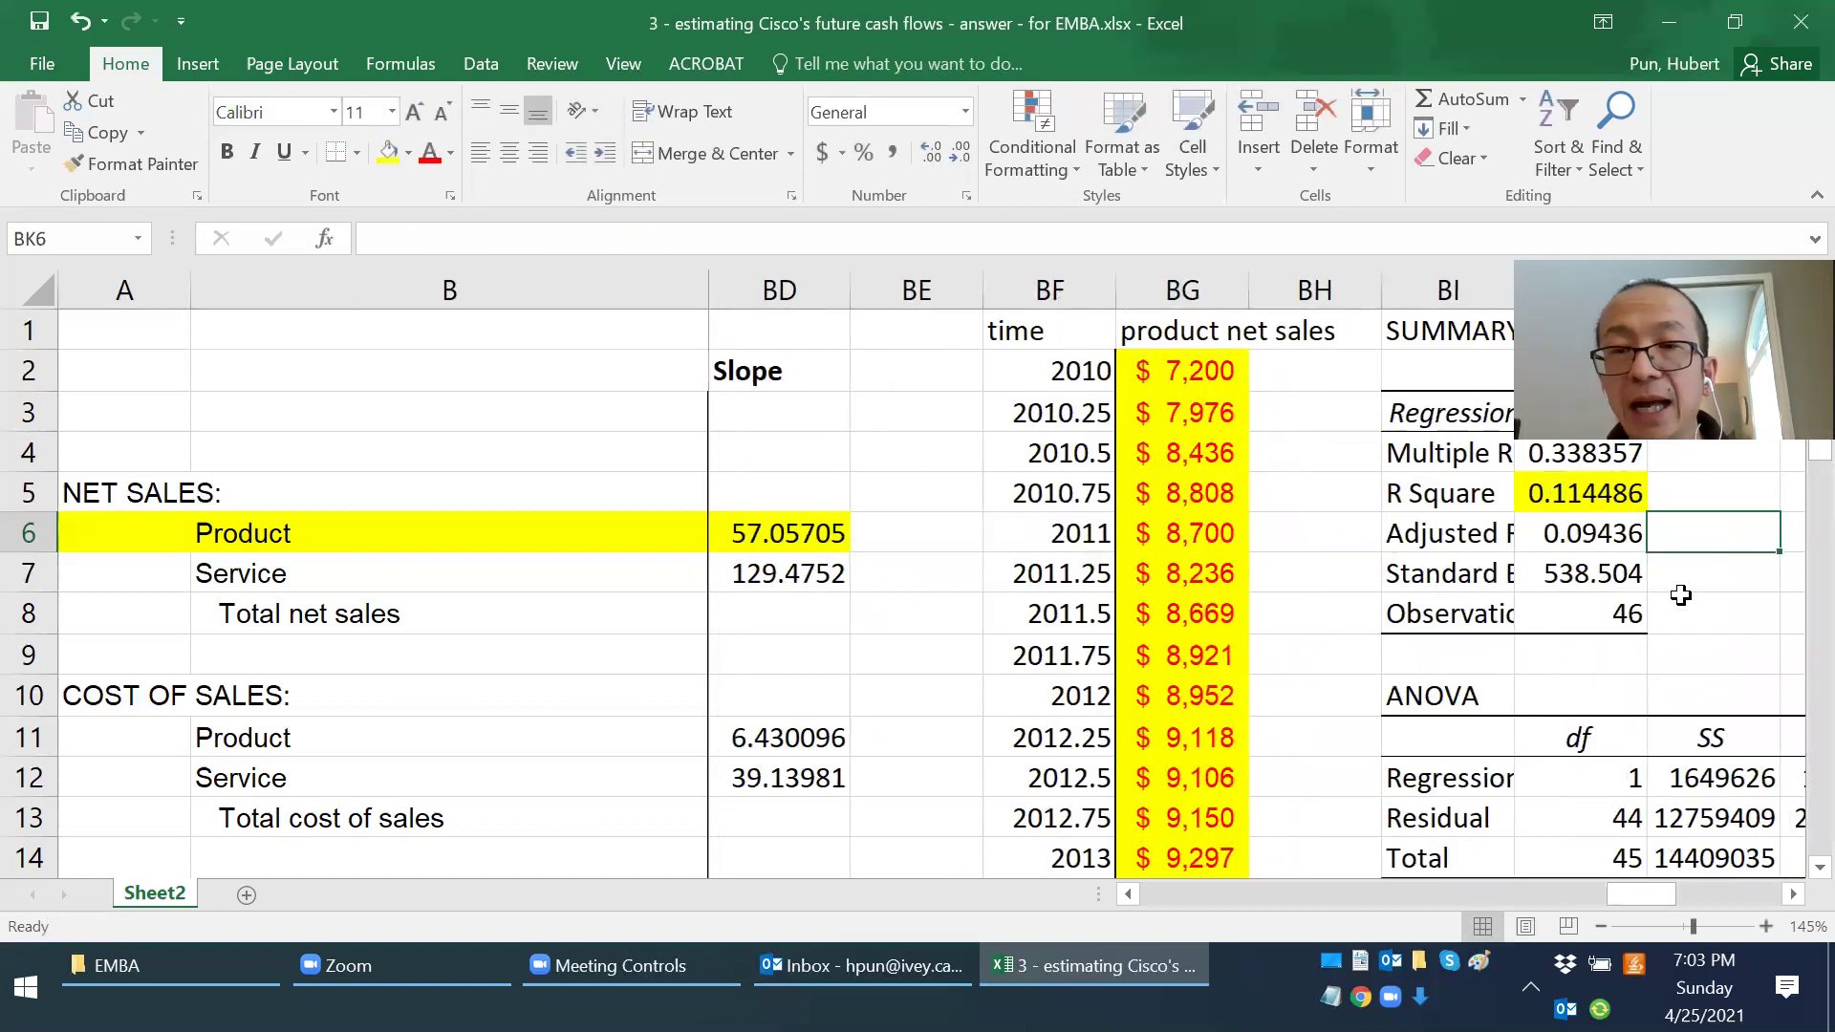
{"action": "scroll", "coordinate": [1147, 659], "scroll_direction": "down", "scroll_amount": 1}
{"action": "scroll", "coordinate": [1135, 635], "scroll_direction": "down", "scroll_amount": 2}
{"action": "left_click", "coordinate": [634, 491]}
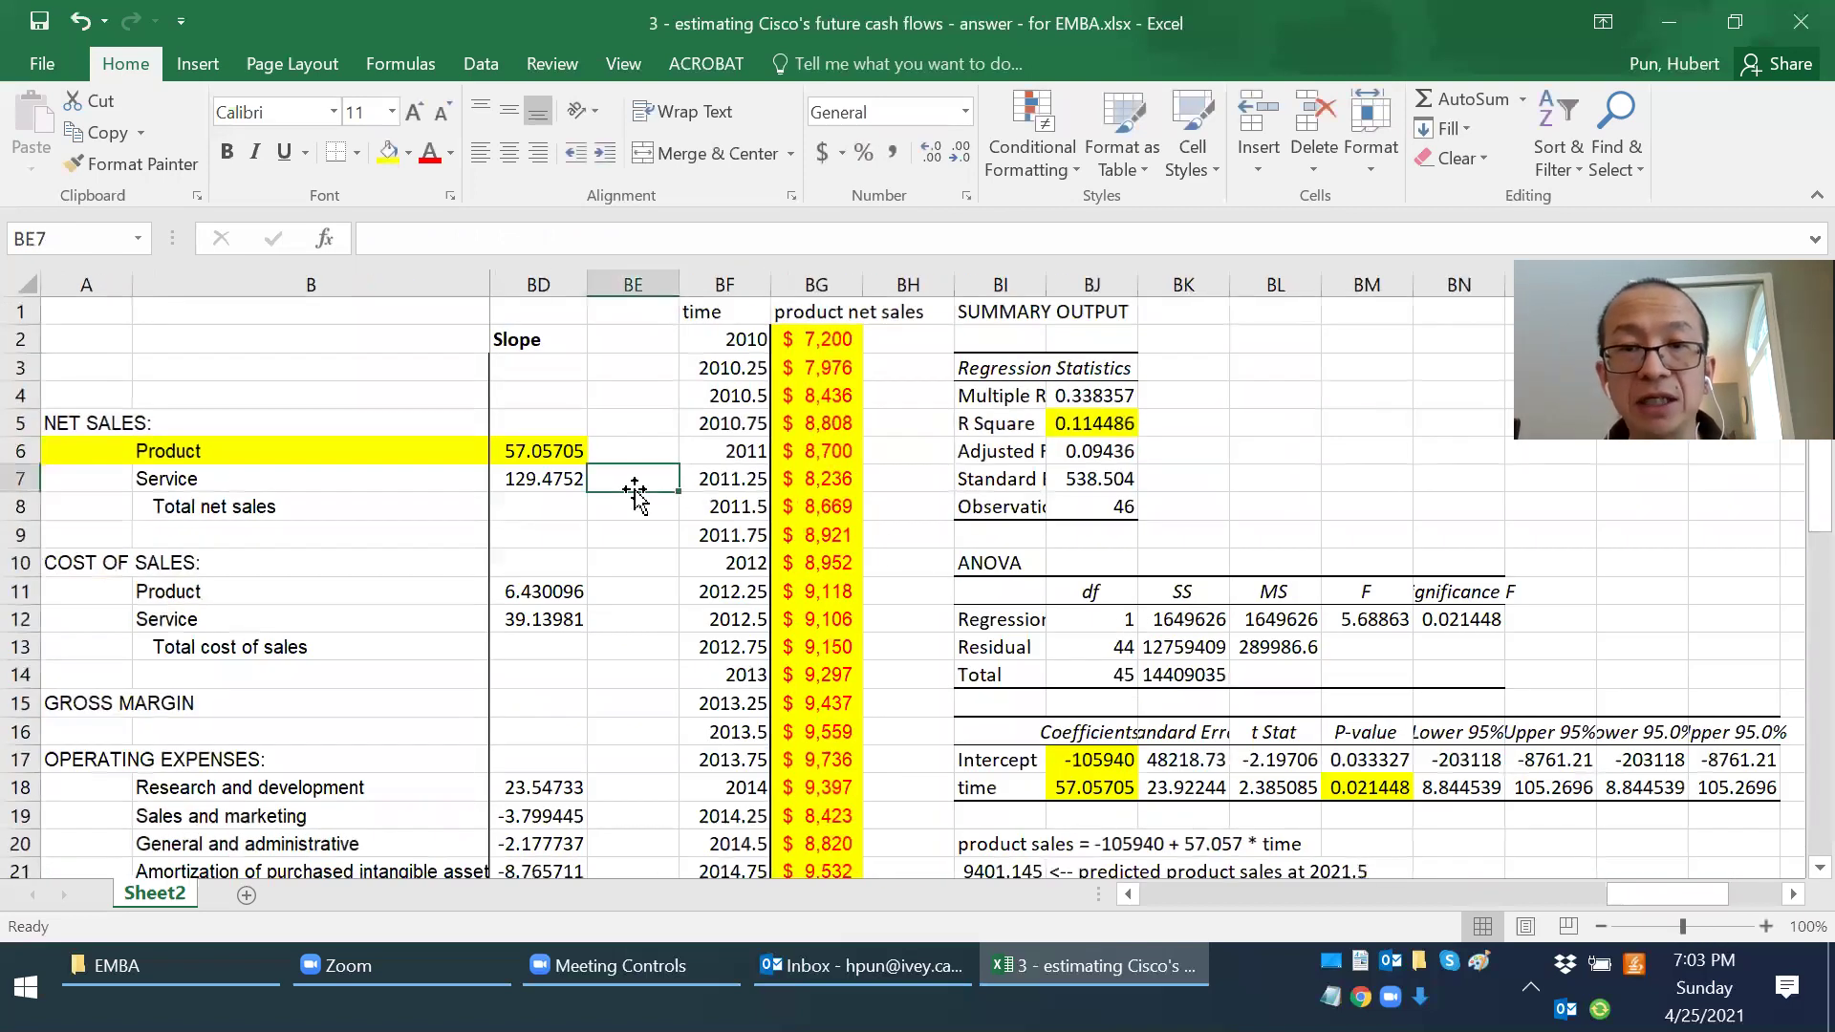
{"action": "key", "text": "Left"}
{"action": "key", "text": "Left"}
{"action": "key", "text": "Left"}
{"action": "key", "text": "Left"}
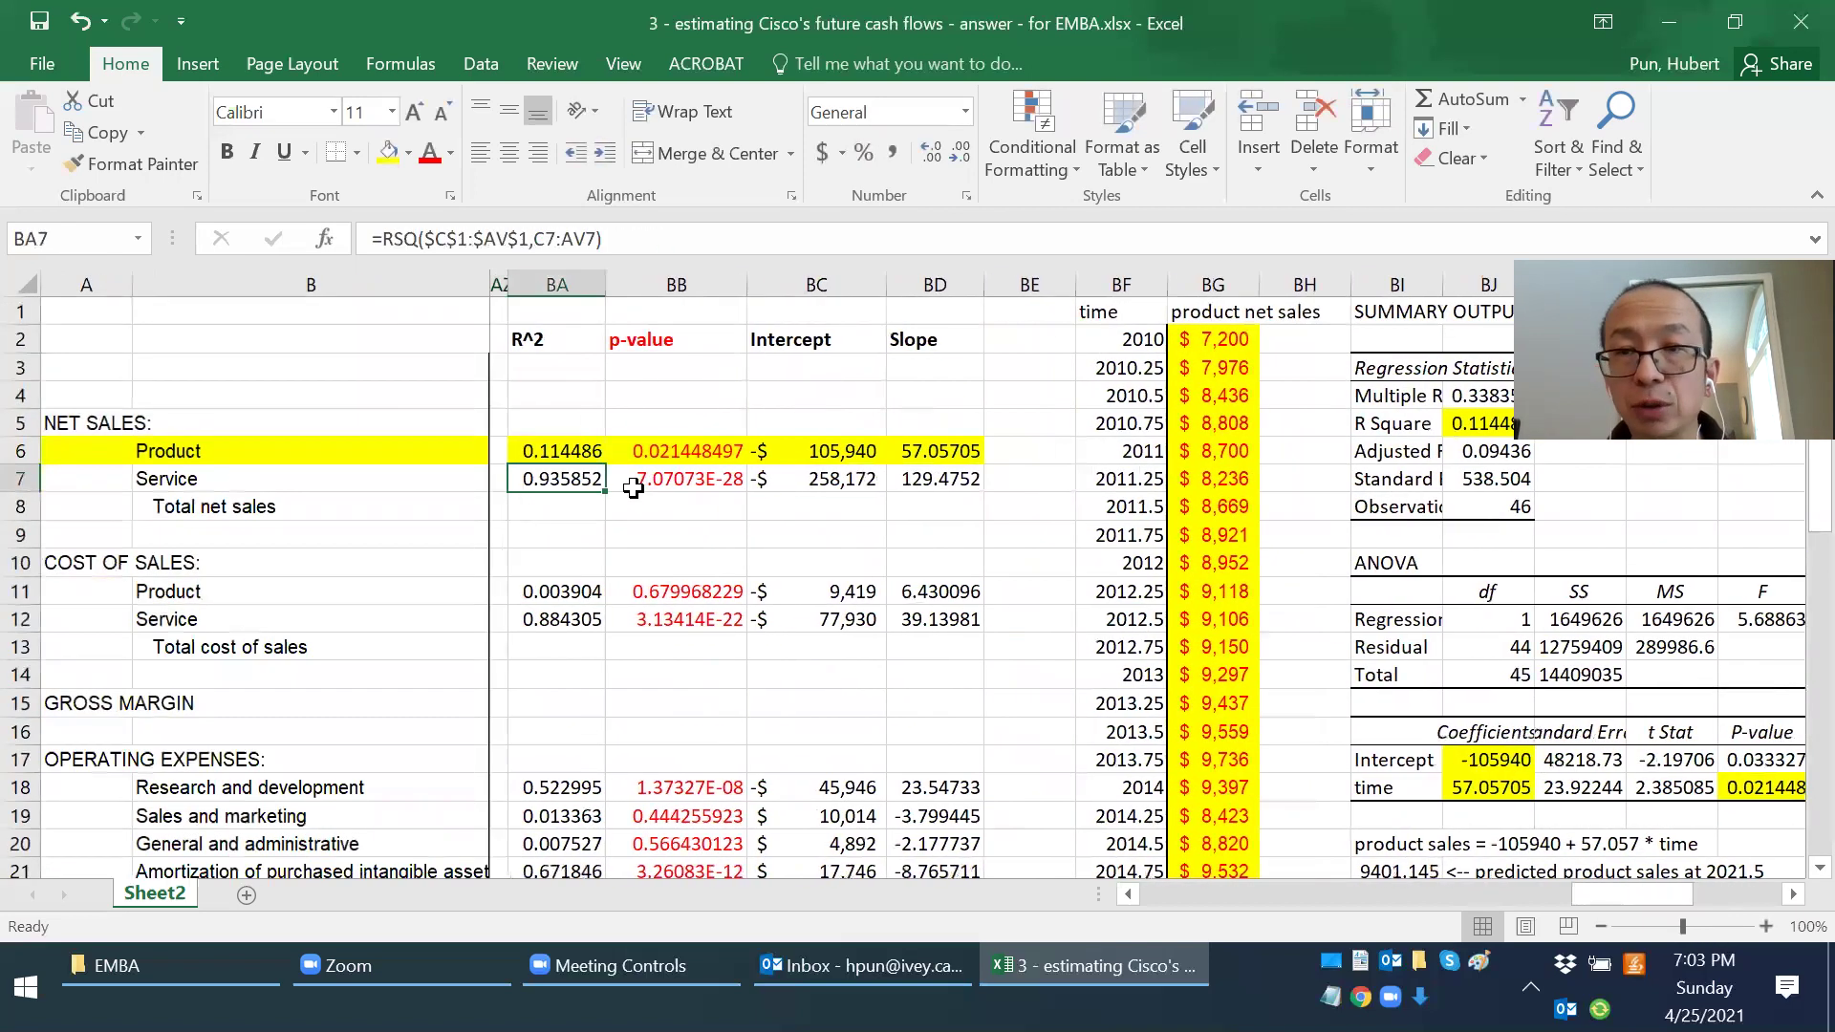
{"action": "left_click", "coordinate": [1477, 424]}
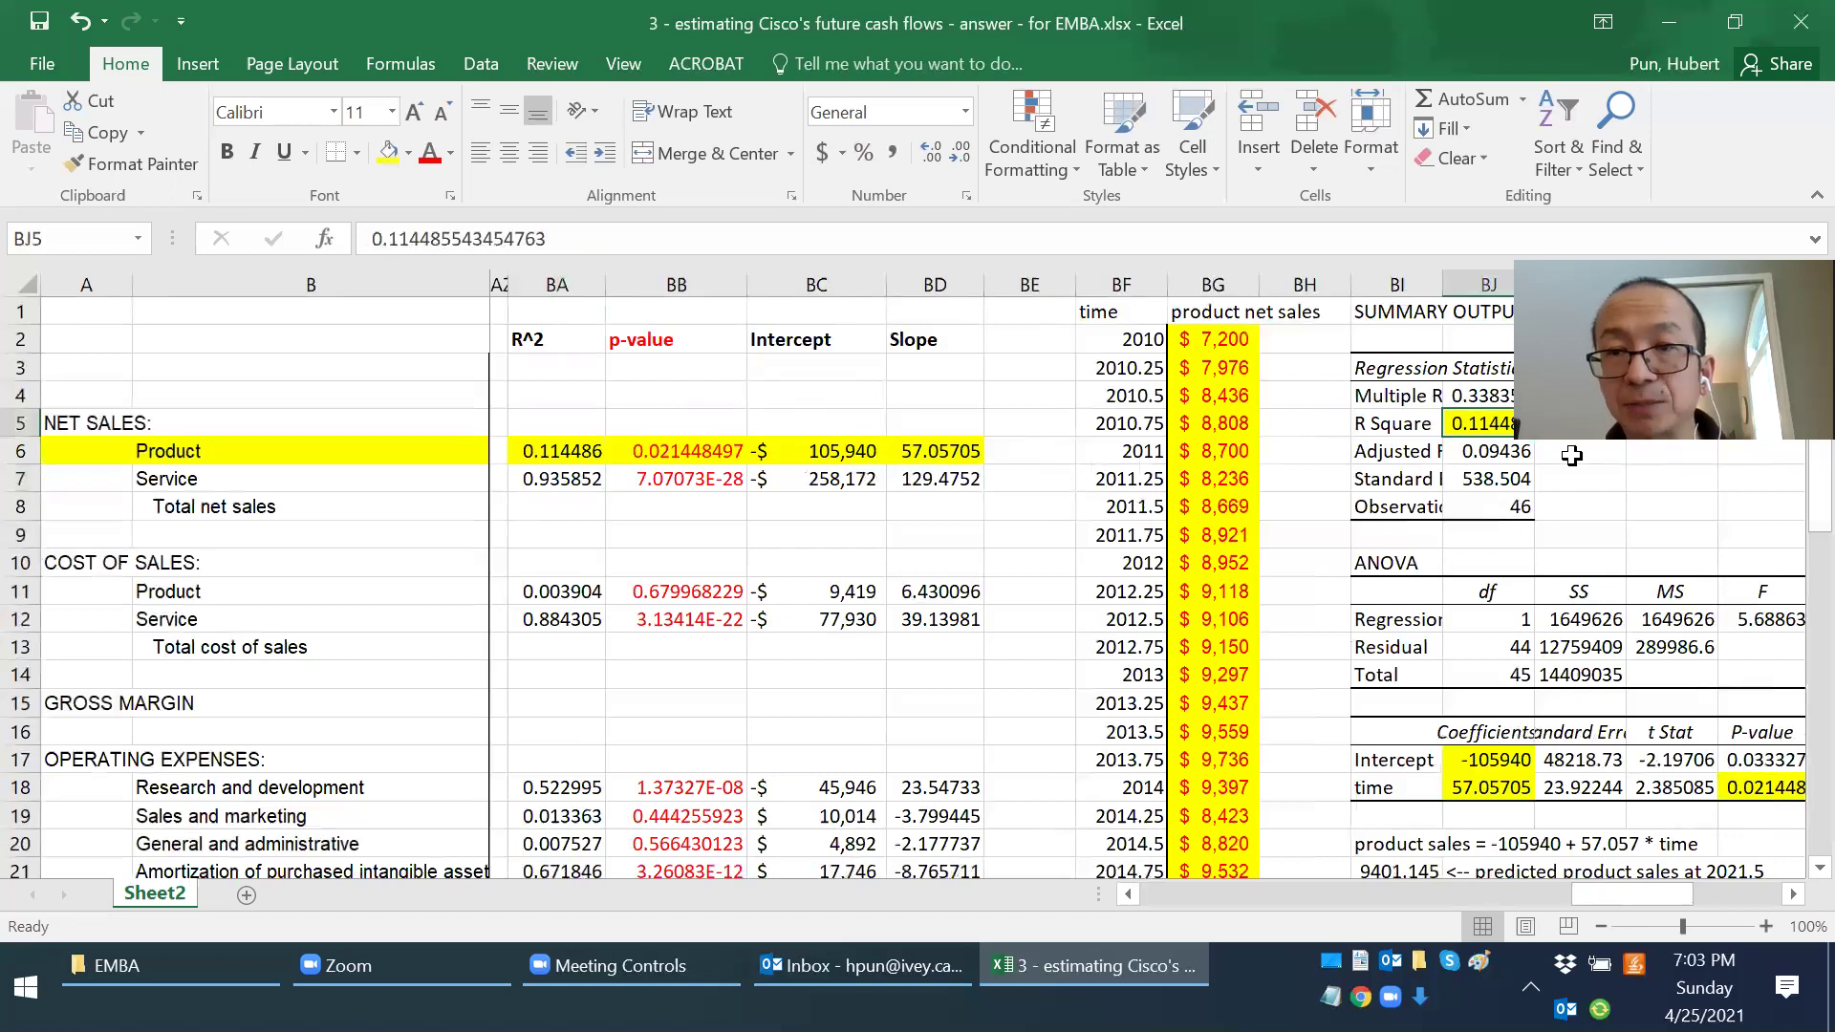
{"action": "left_click", "coordinate": [568, 451]}
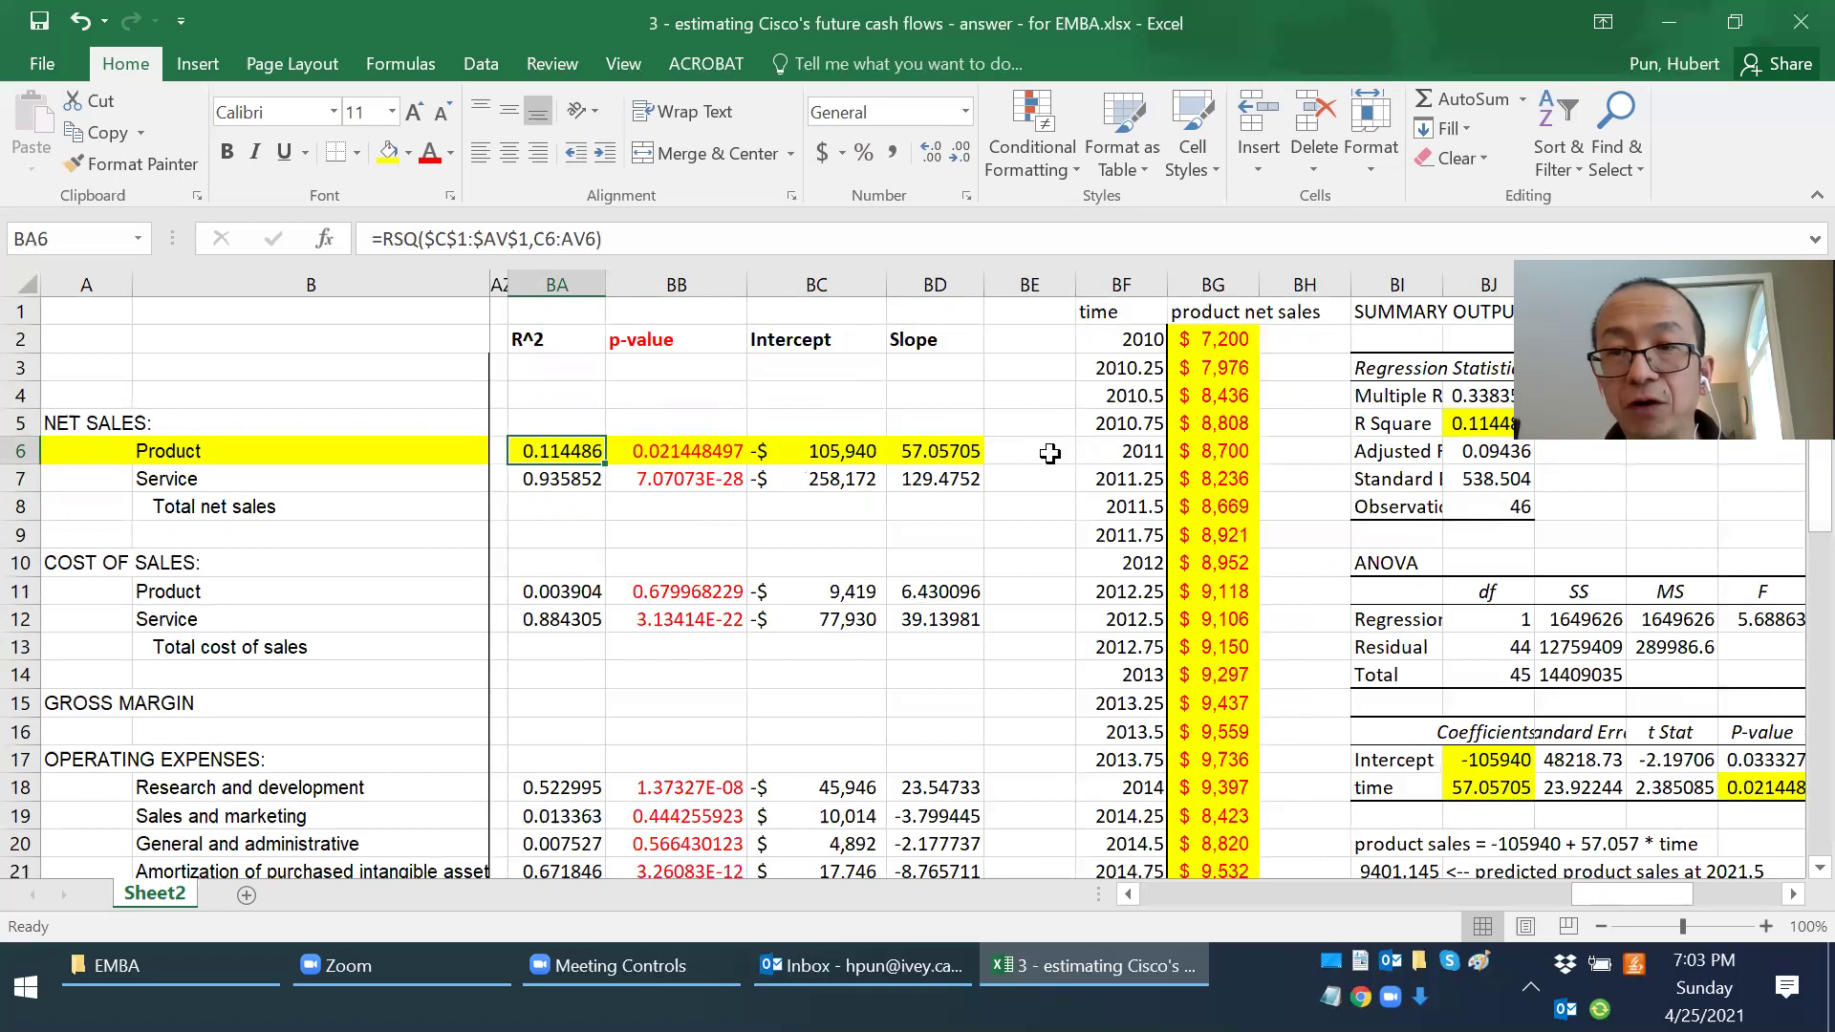
Step: Compare the time p-value in BM18 of the regression output with the FDIST result in BB6
{"action": "scroll", "coordinate": [1047, 450], "scroll_direction": "down", "scroll_amount": 1}
{"action": "left_click", "coordinate": [1759, 704]}
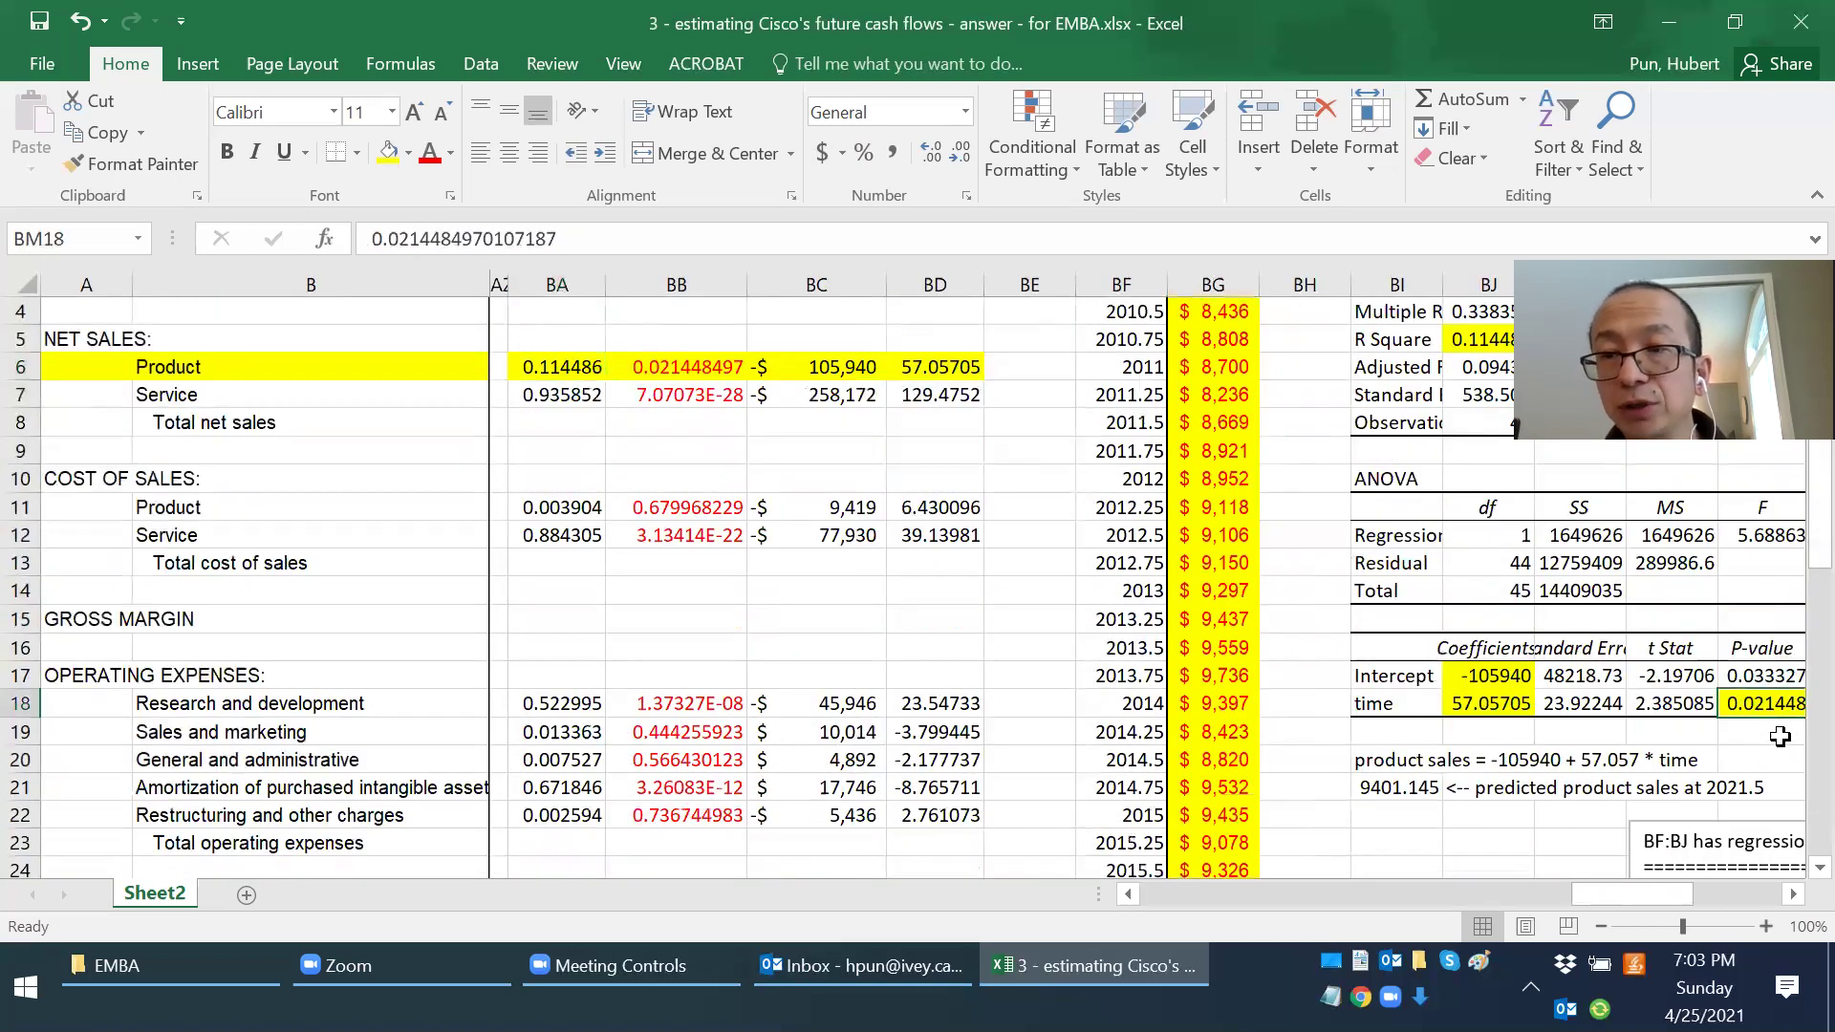
{"action": "left_click", "coordinate": [680, 373]}
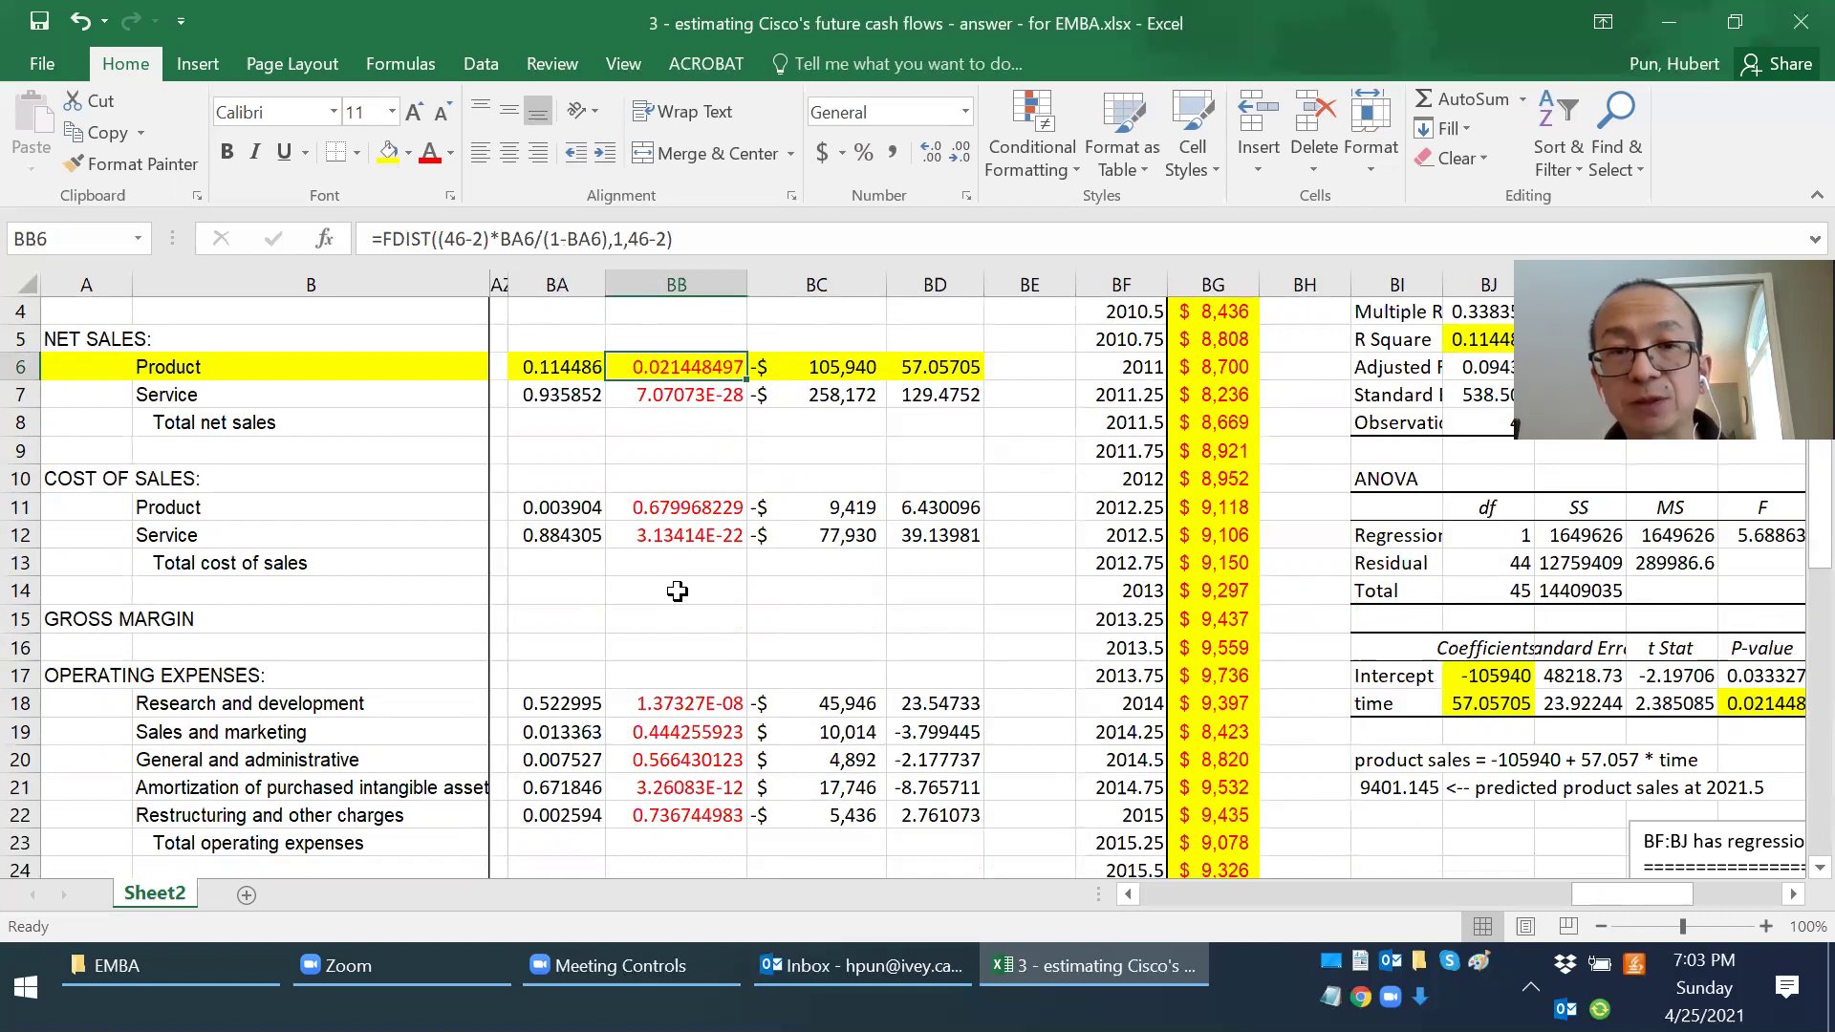
Step: Compare the regression coefficients in BJ17:BJ18 with the INTERCEPT result in BC6 and the SLOPE result in BD6
{"action": "left_click", "coordinate": [1521, 673]}
{"action": "left_click_drag", "start_coordinate": [1522, 673], "coordinate": [1510, 710]}
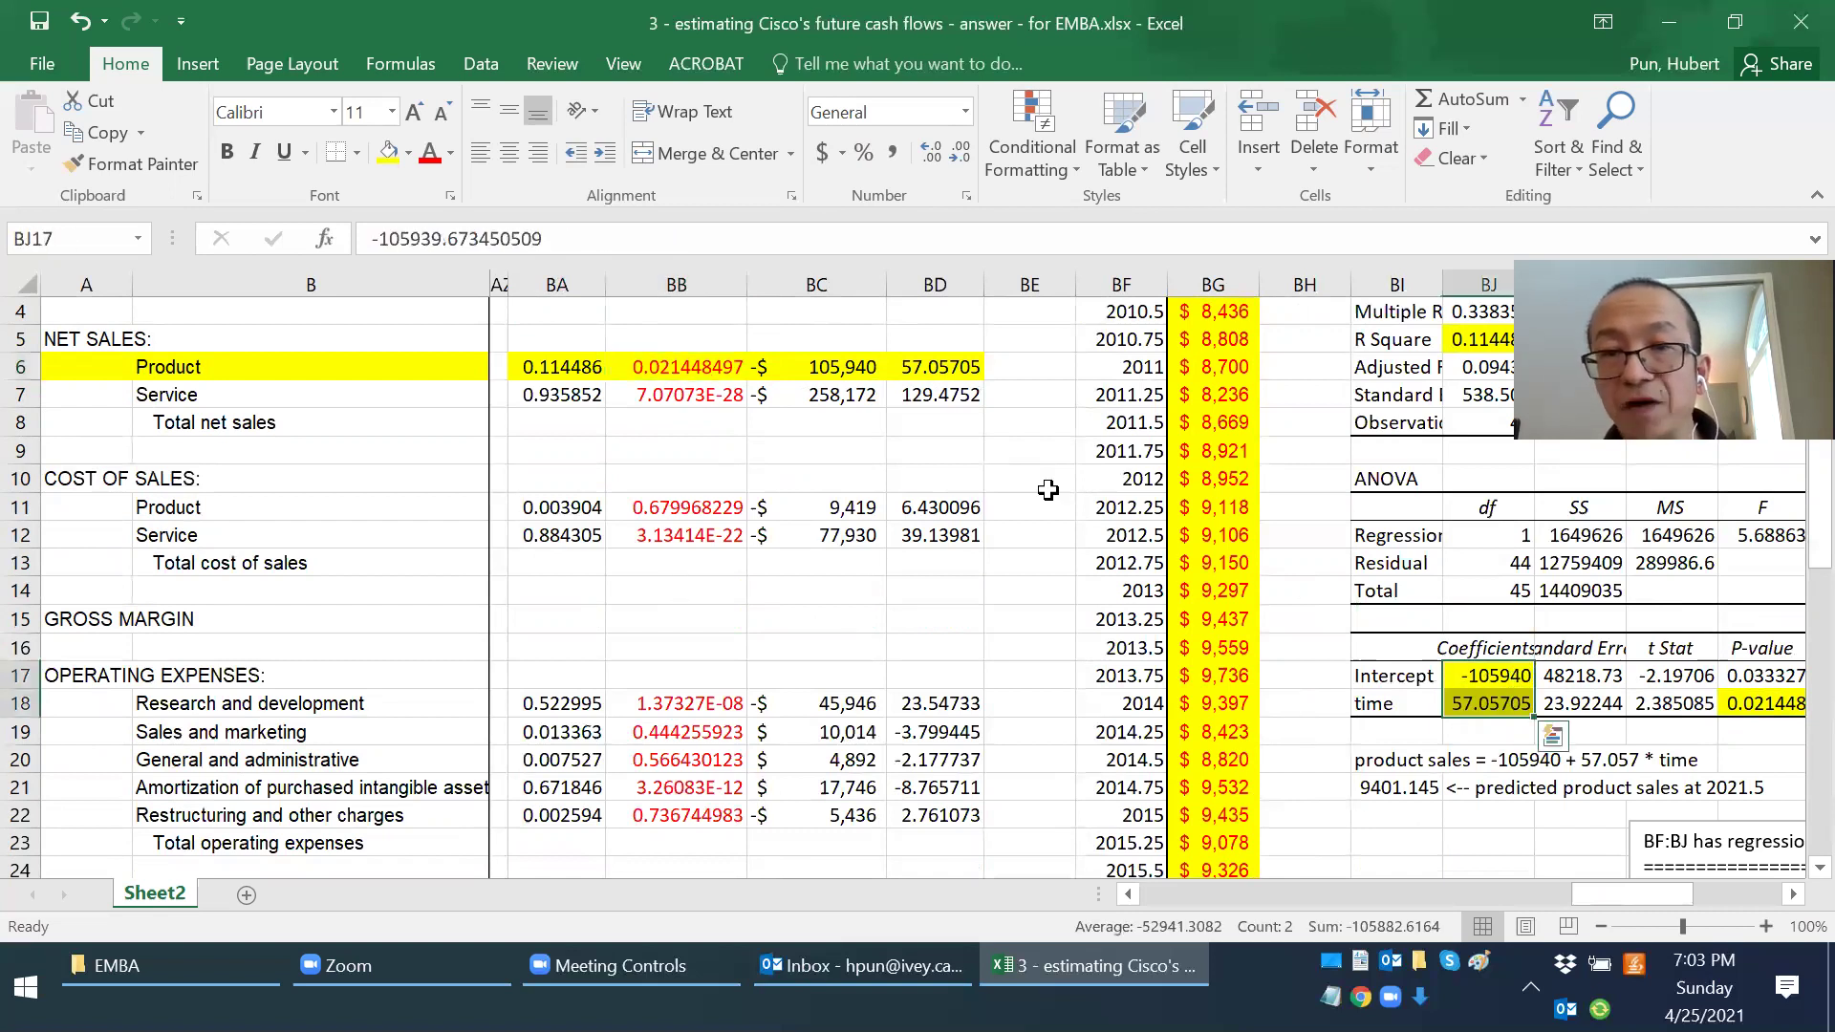
{"action": "left_click", "coordinate": [826, 371]}
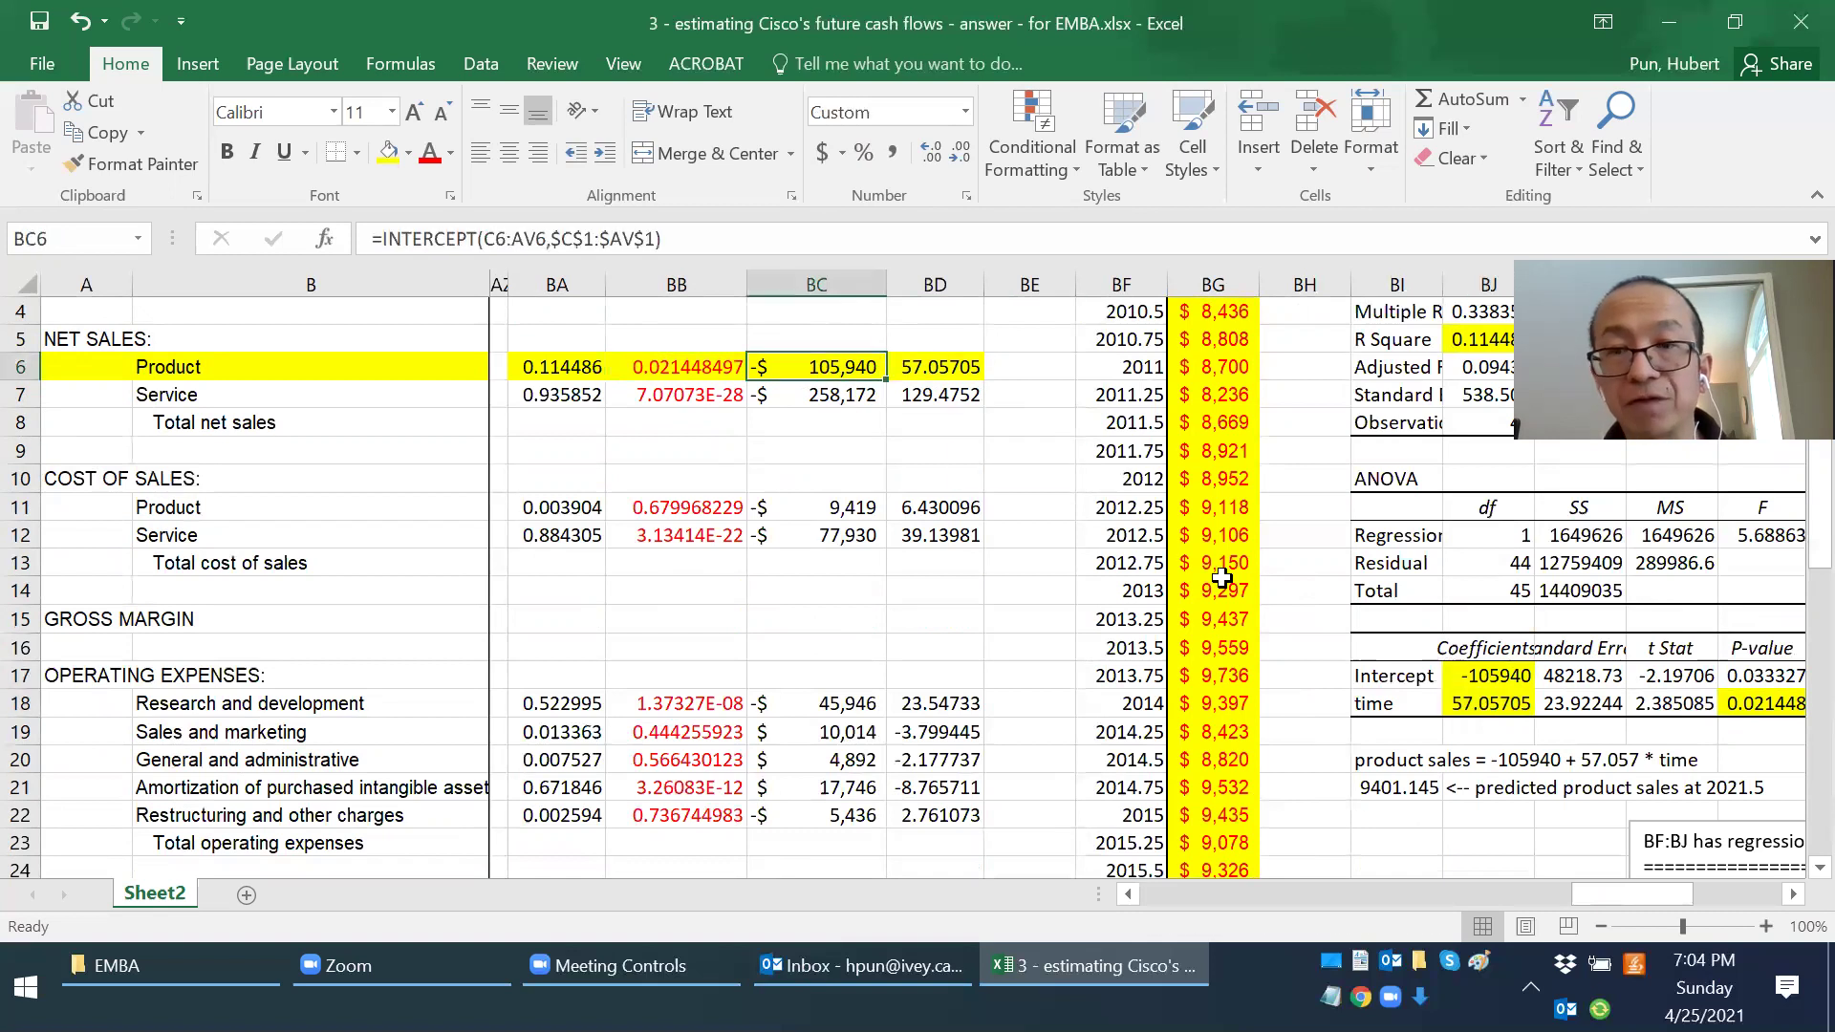
{"action": "left_click", "coordinate": [1469, 703]}
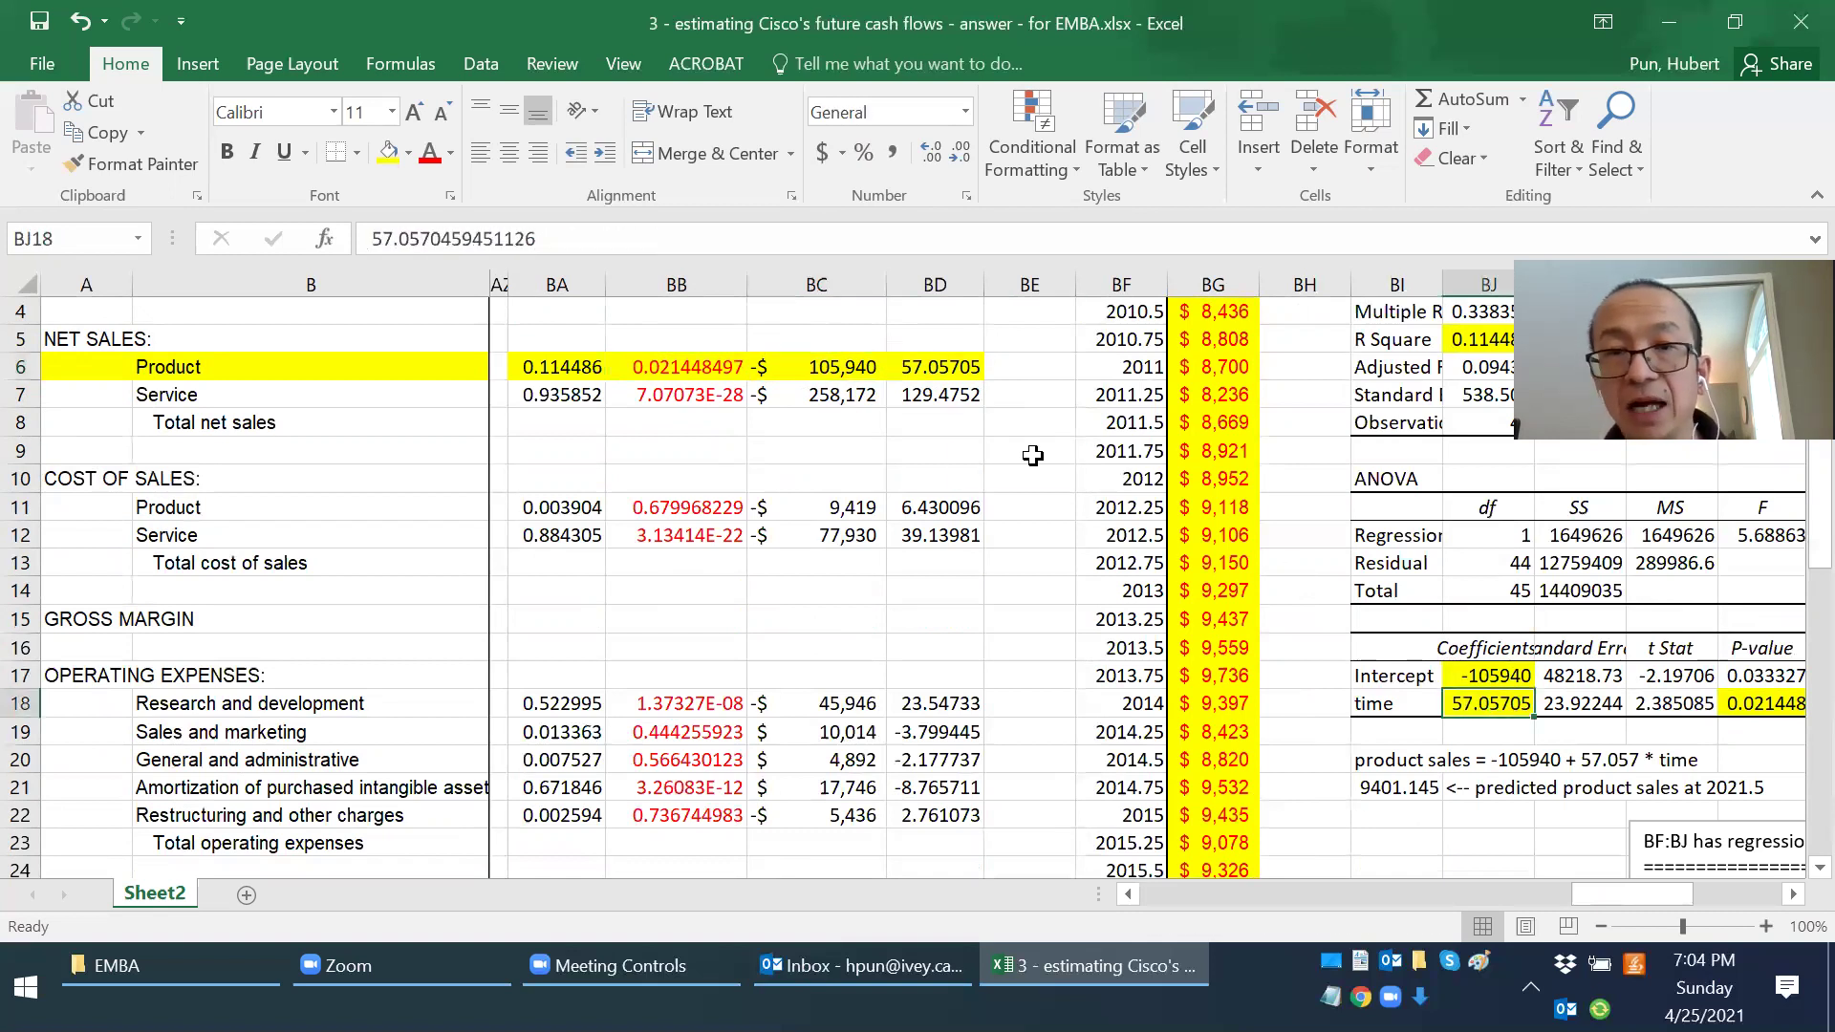
{"action": "left_click", "coordinate": [956, 375]}
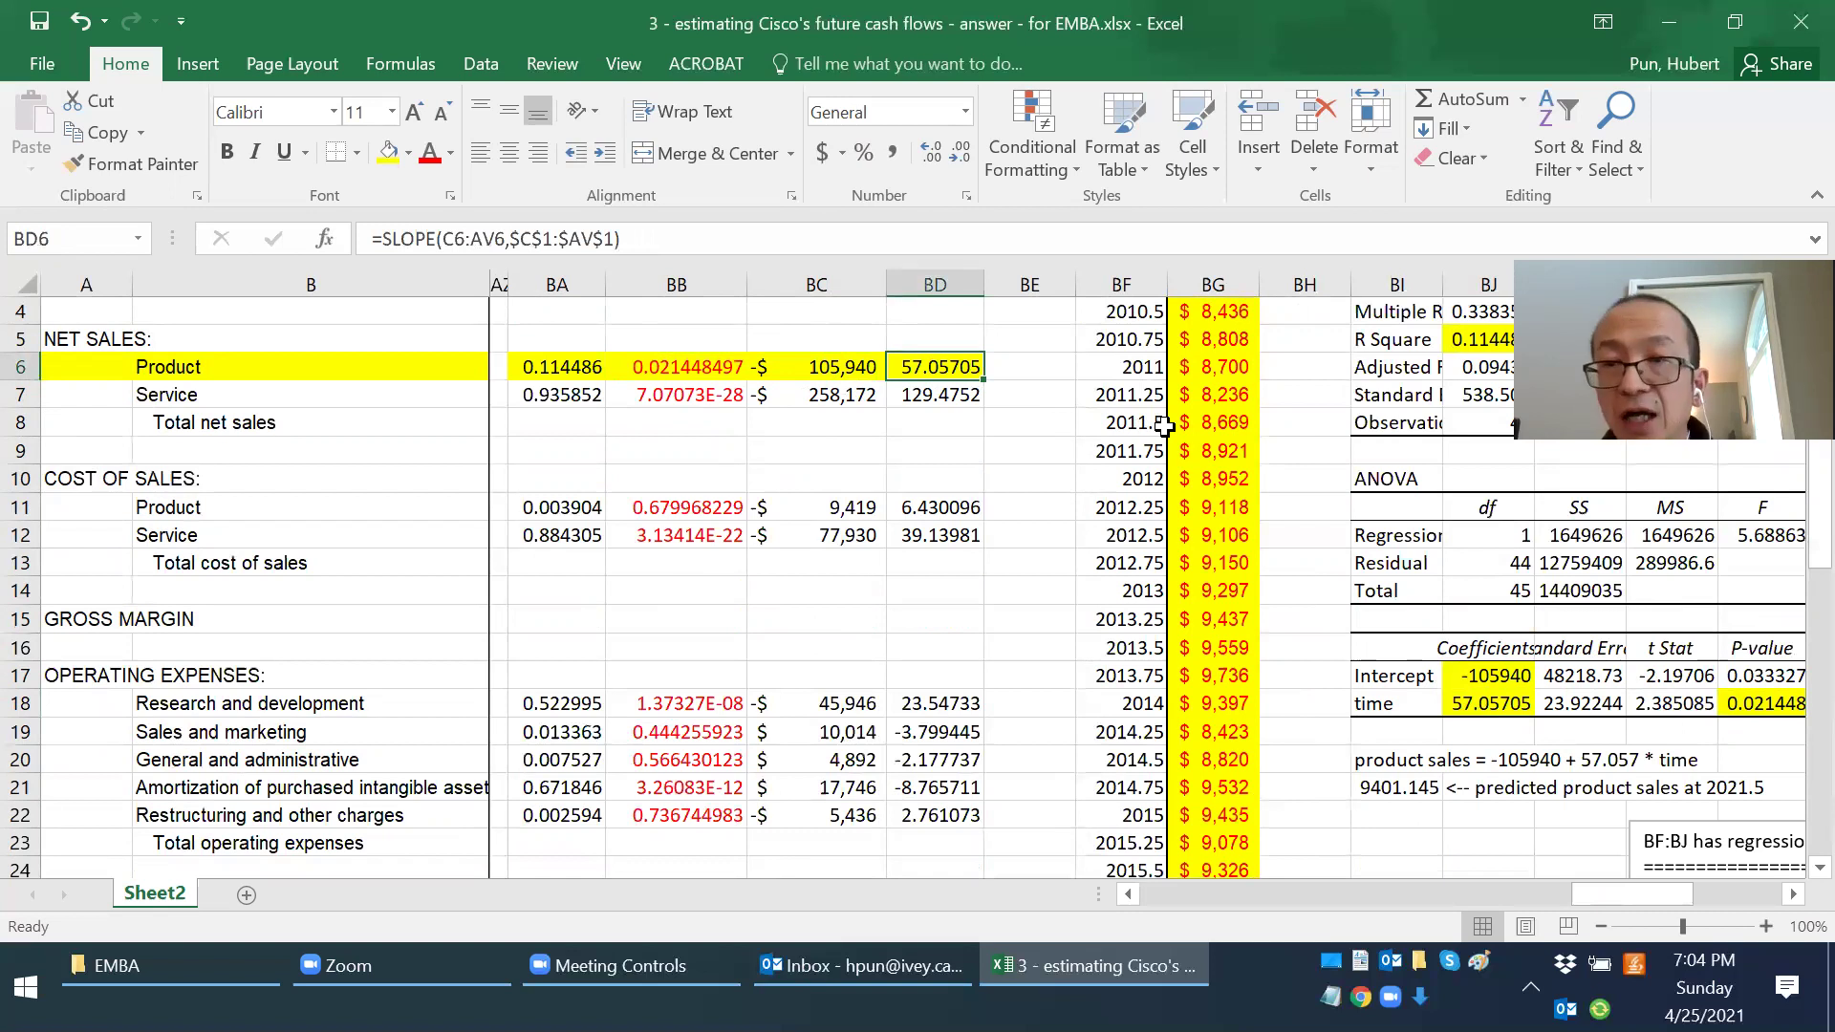
Step: Review the product statistics formulas in row 6 and the service INTERCEPT formula in BC7
{"action": "key", "text": "Left"}
{"action": "key", "text": "Left"}
{"action": "key", "text": "Left"}
{"action": "key", "text": "Left"}
{"action": "key", "text": "Left"}
{"action": "key", "text": "Left"}
{"action": "key", "text": "Left"}
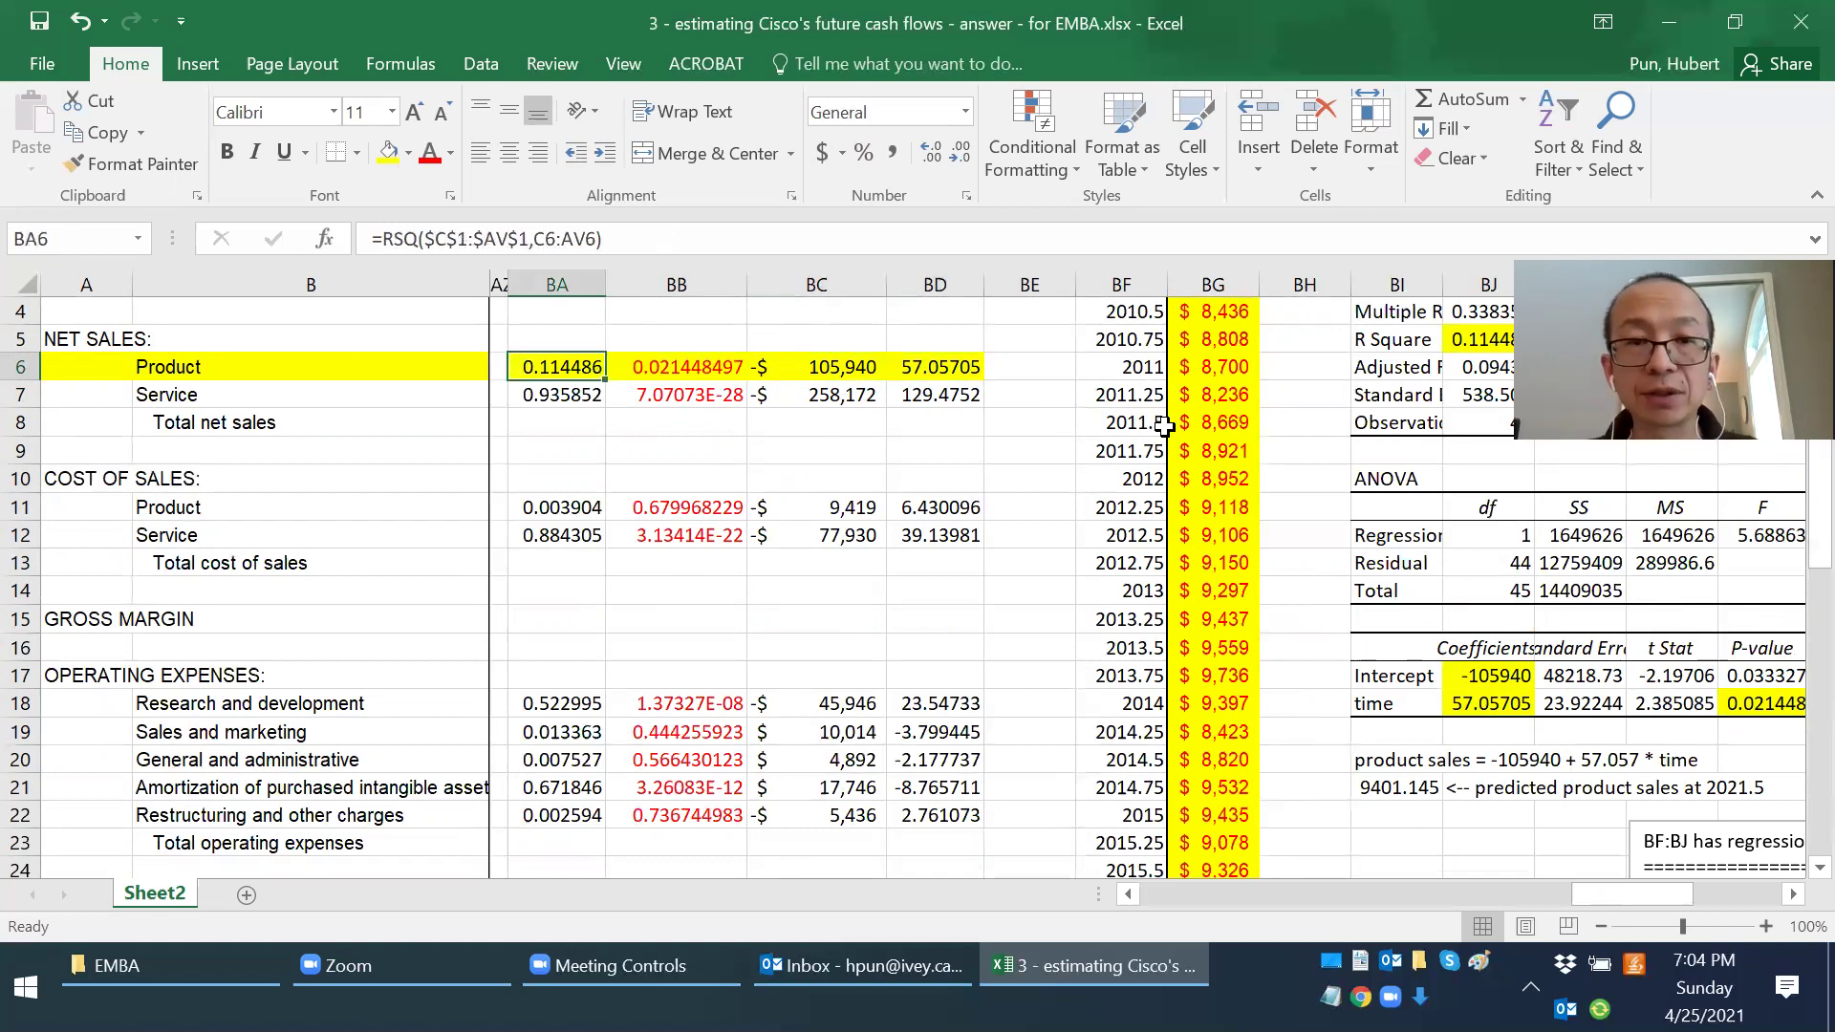
{"action": "key", "text": "Right"}
{"action": "key", "text": "Right"}
{"action": "key", "text": "Right"}
{"action": "key", "text": "Right"}
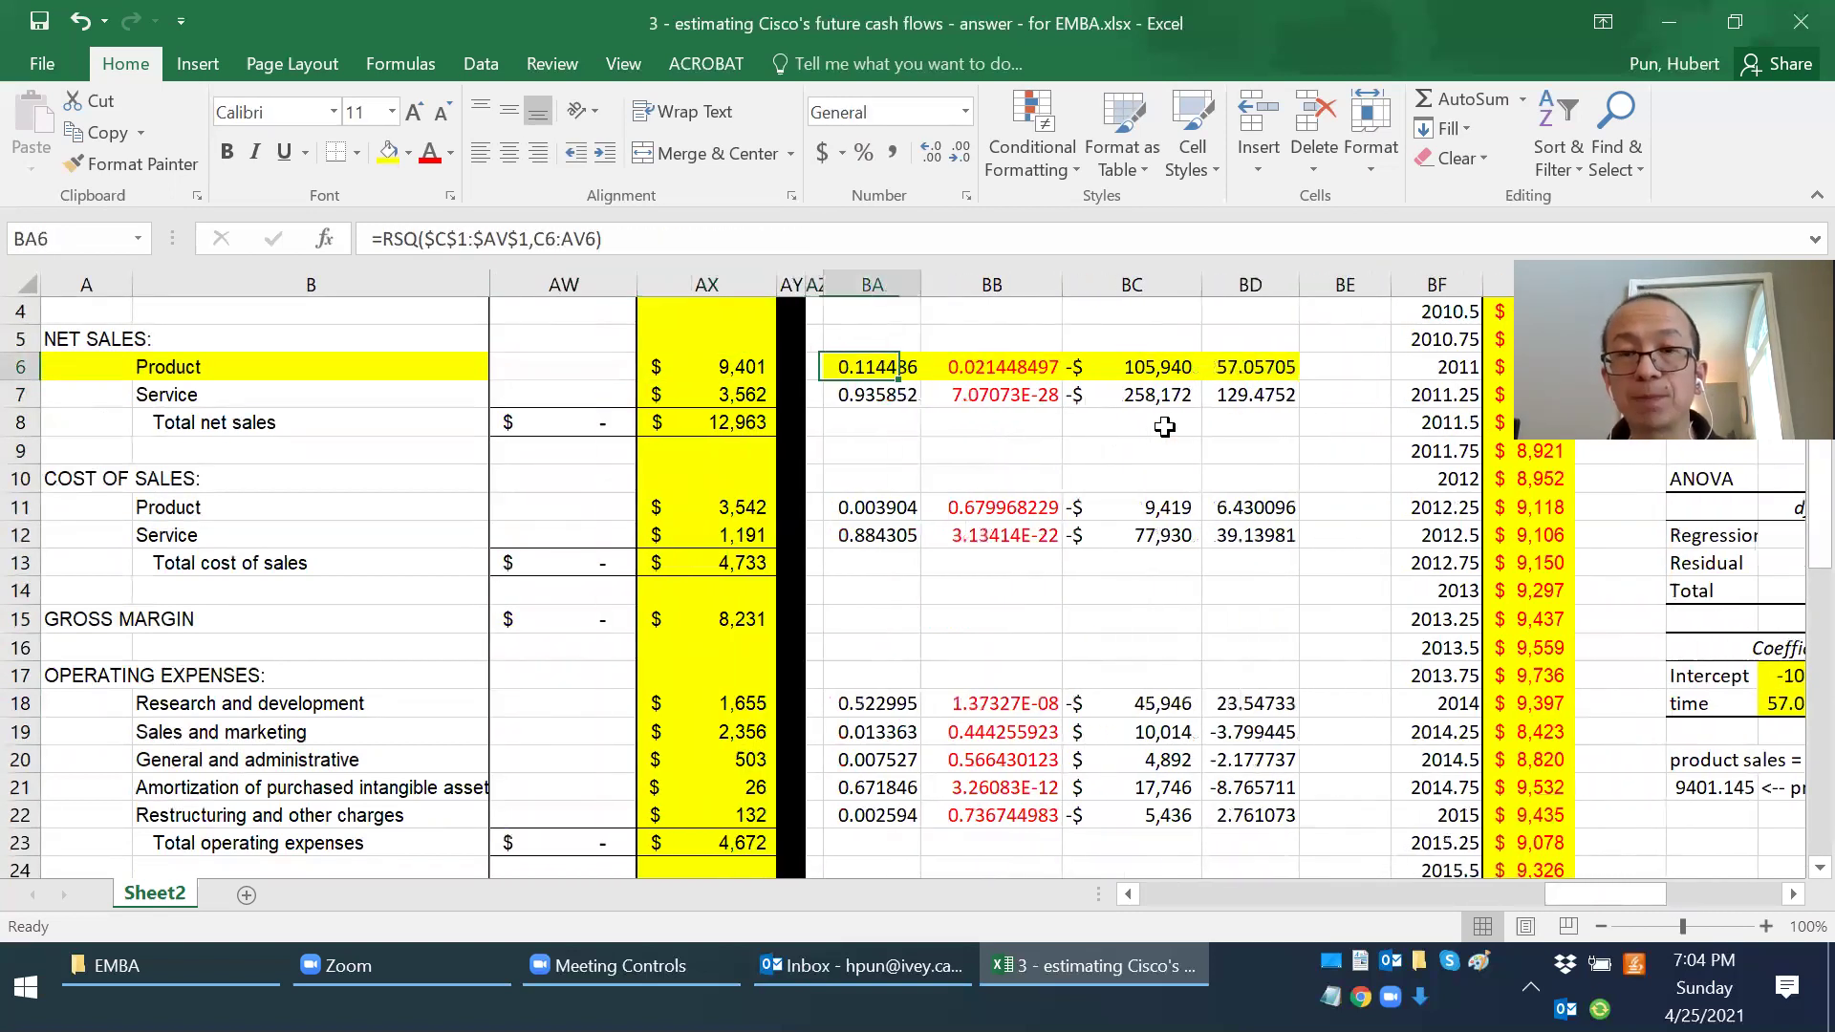
{"action": "key", "text": "Right"}
{"action": "key", "text": "Right"}
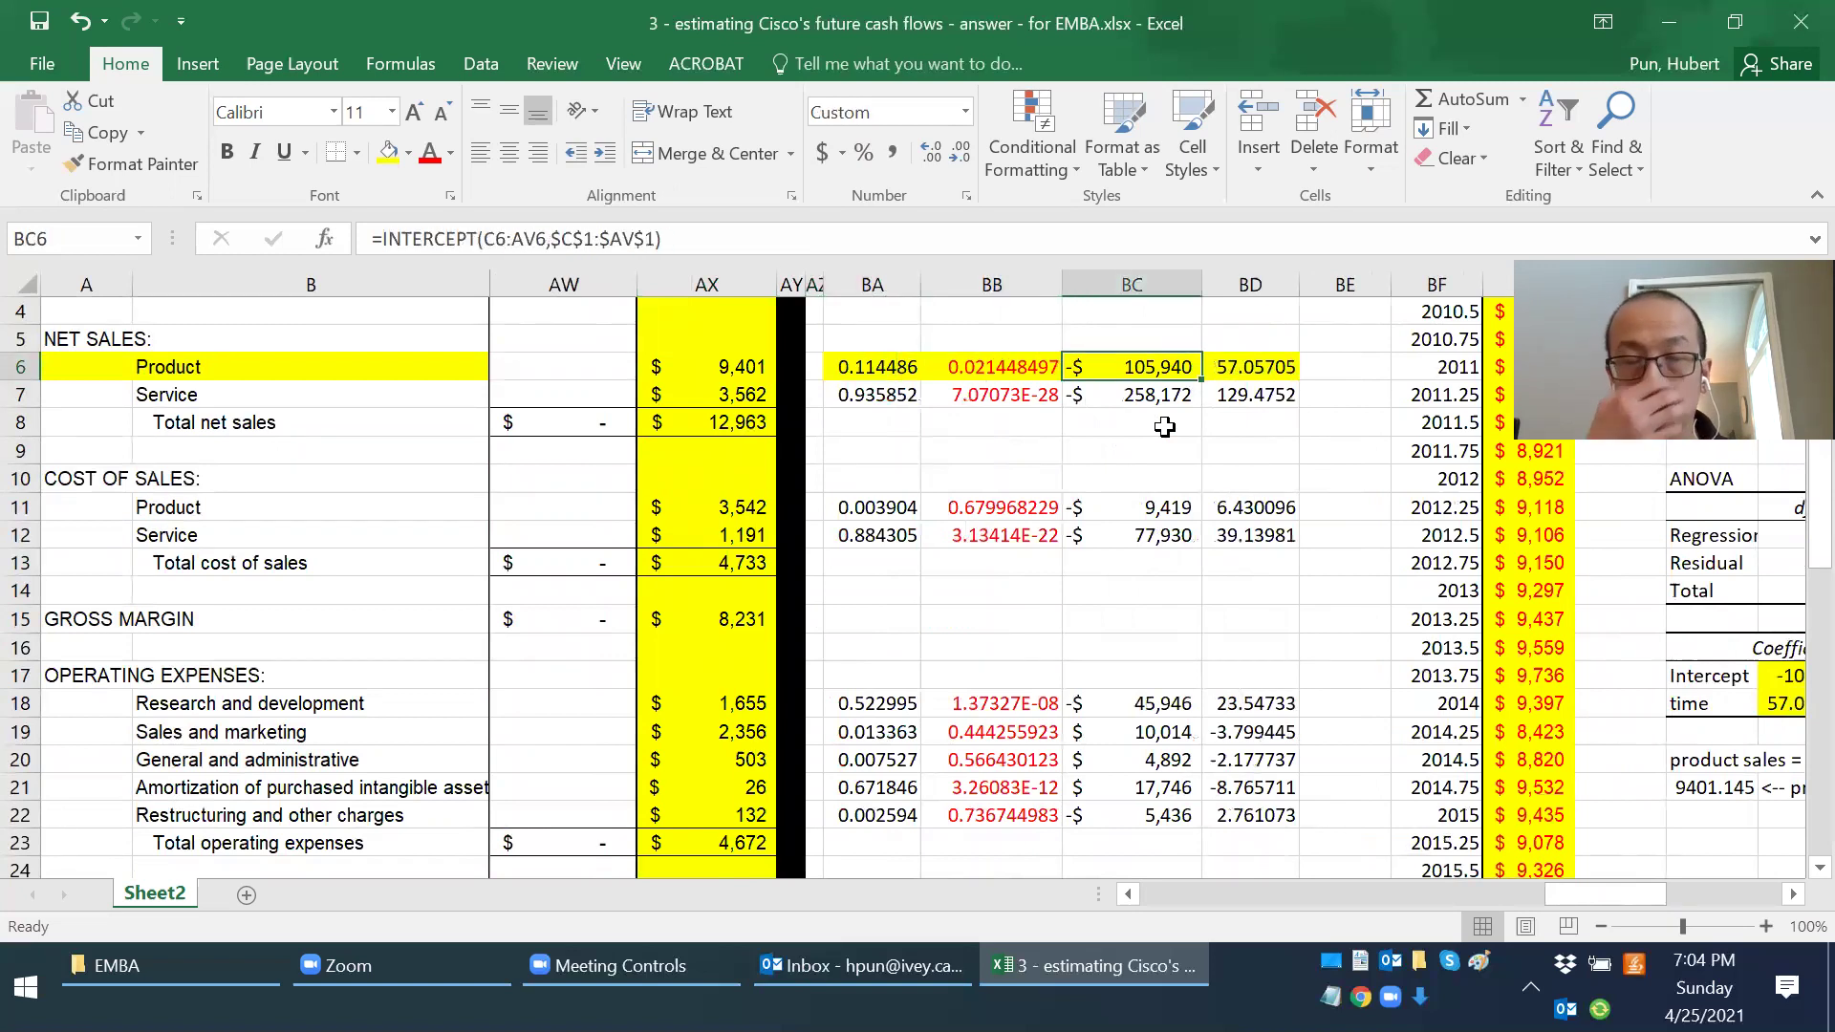
{"action": "key", "text": "Left"}
{"action": "key", "text": "Down"}
{"action": "key", "text": "Right"}
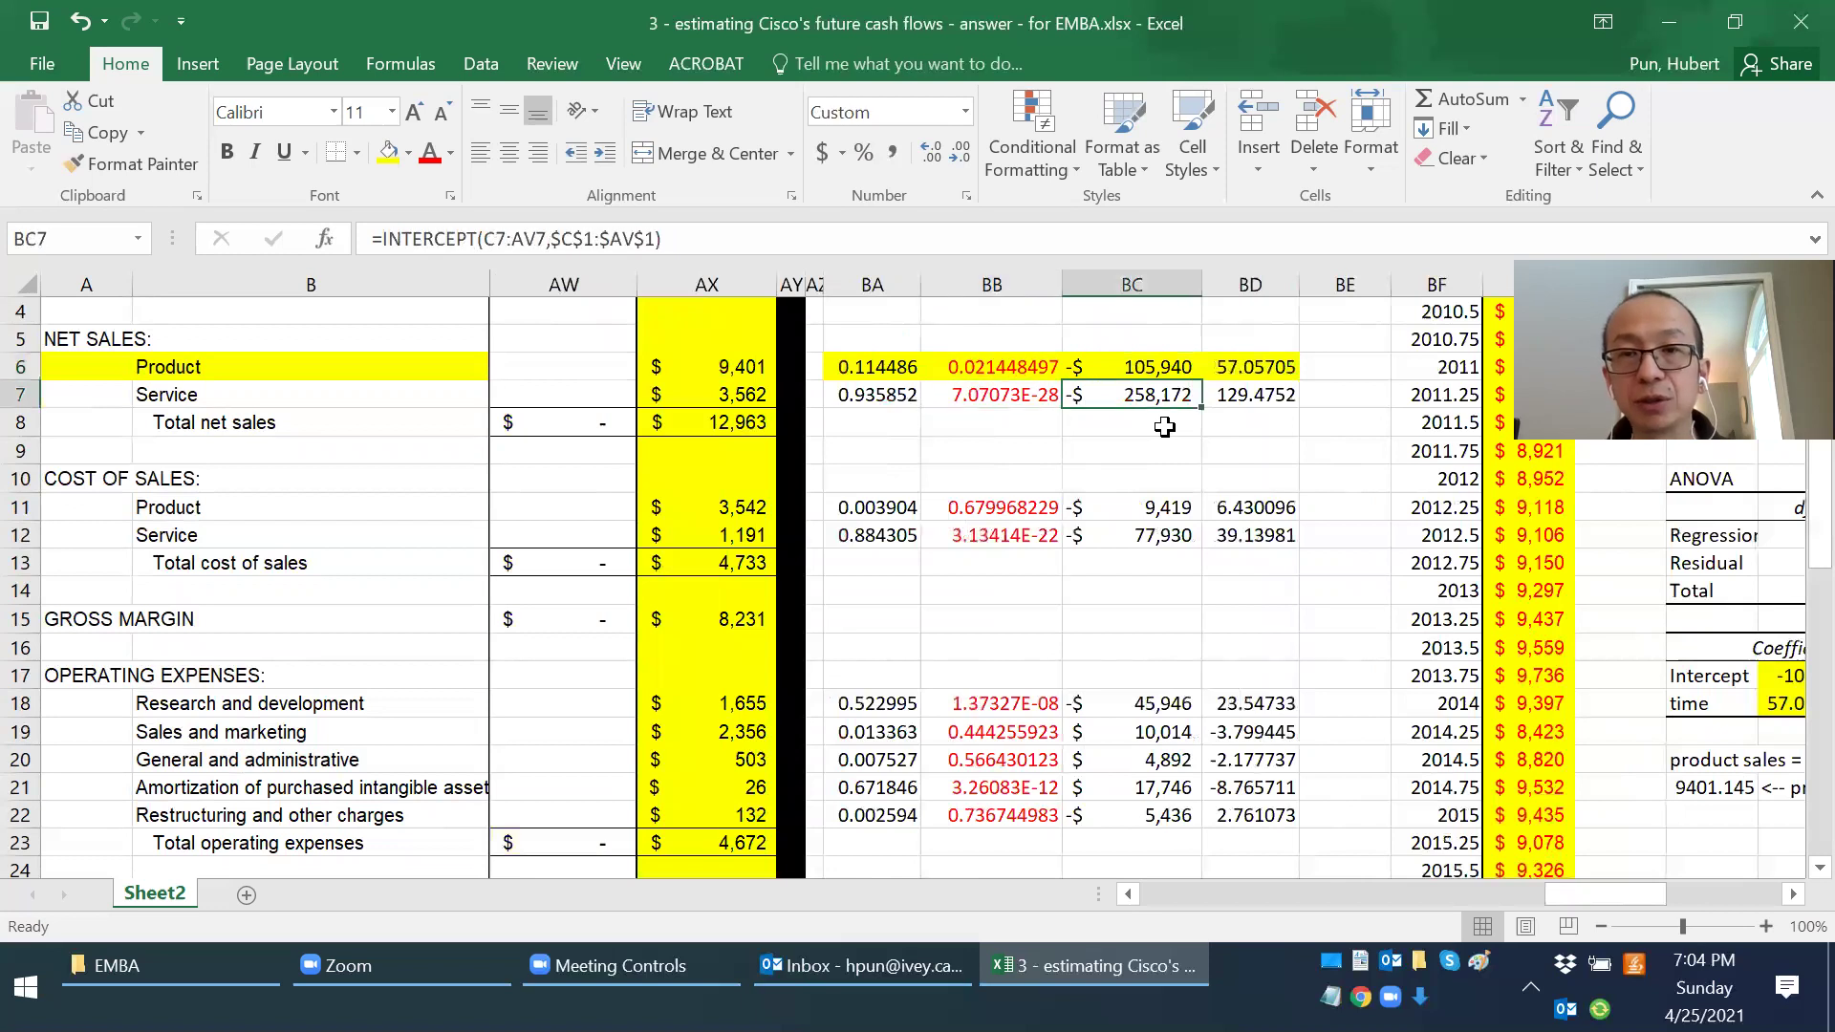
Step: Review the historical product and service sales alongside the product regression statistics in BA6:BD6
{"action": "key", "text": "Left"}
{"action": "key", "text": "Left"}
{"action": "key", "text": "Left"}
{"action": "key", "text": "Left"}
{"action": "key", "text": "Left"}
{"action": "key", "text": "Left"}
{"action": "key", "text": "Left"}
{"action": "key", "text": "Left"}
{"action": "key", "text": "Left"}
{"action": "key", "text": "Left"}
{"action": "key", "text": "Left"}
{"action": "key", "text": "Left"}
{"action": "key", "text": "Left"}
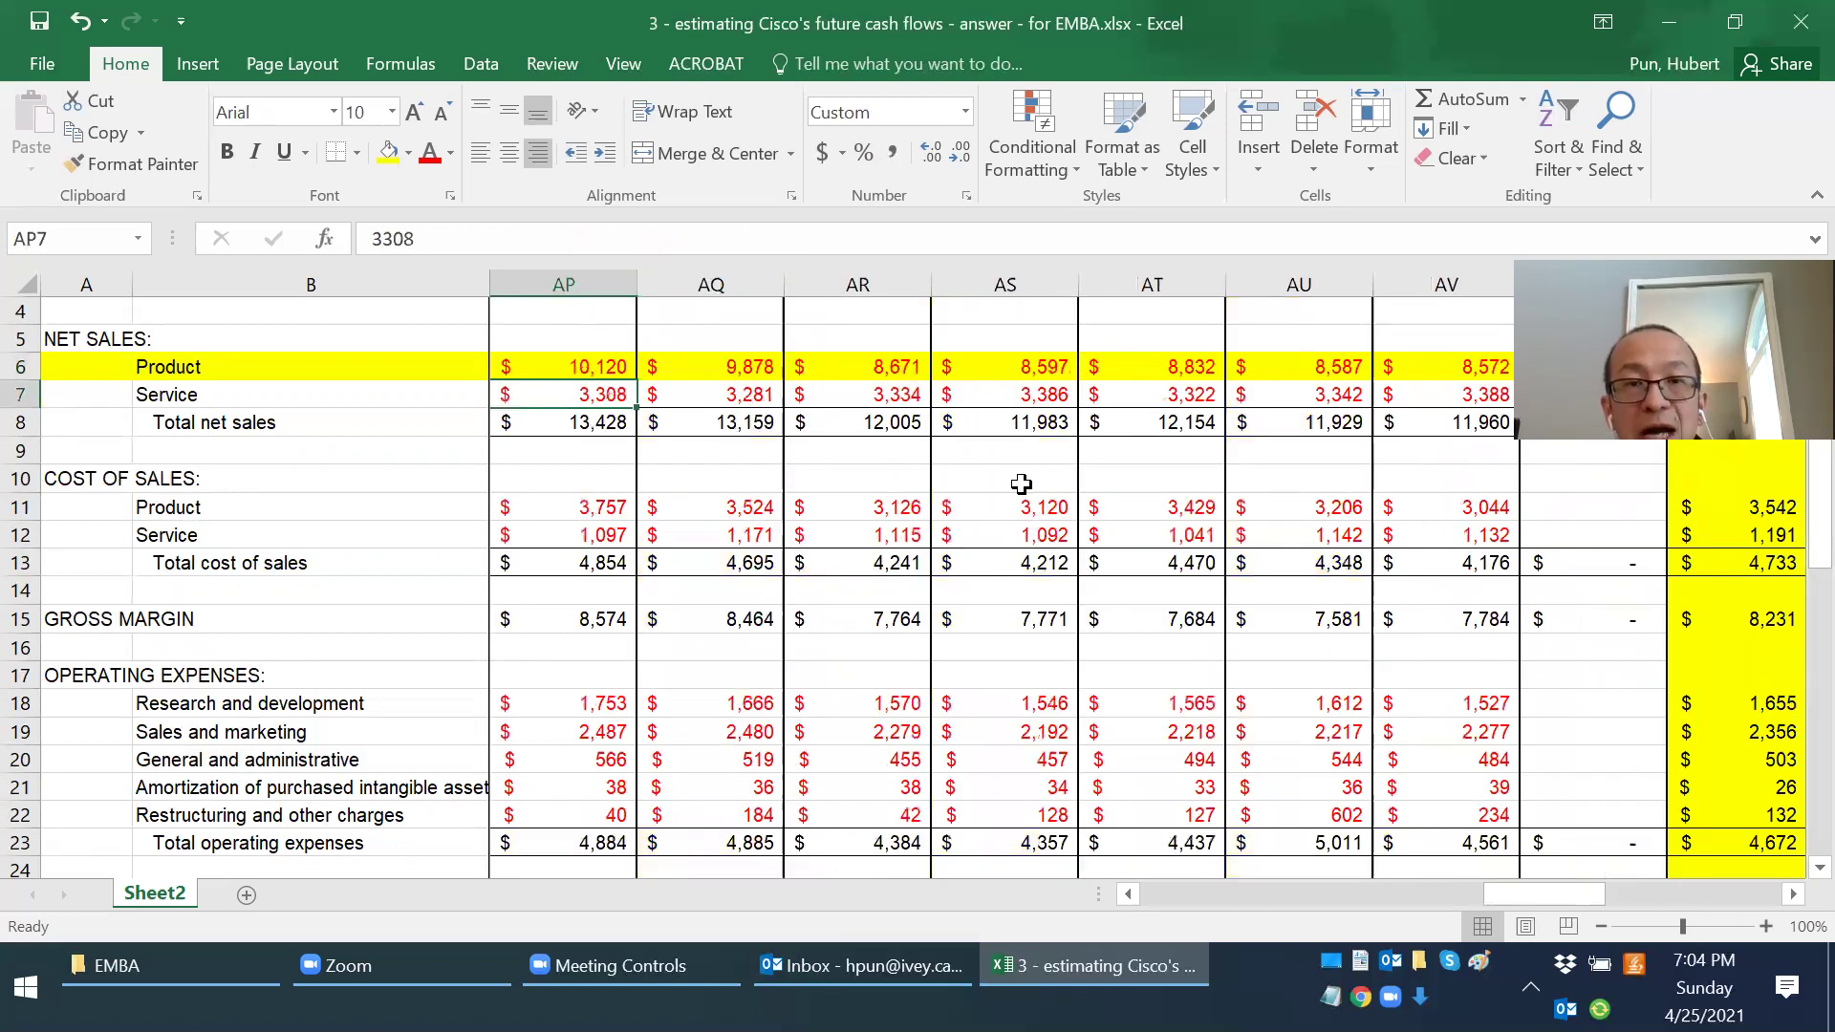
{"action": "scroll", "coordinate": [1021, 483], "scroll_direction": "down", "scroll_amount": 3, "text": "ctrl"}
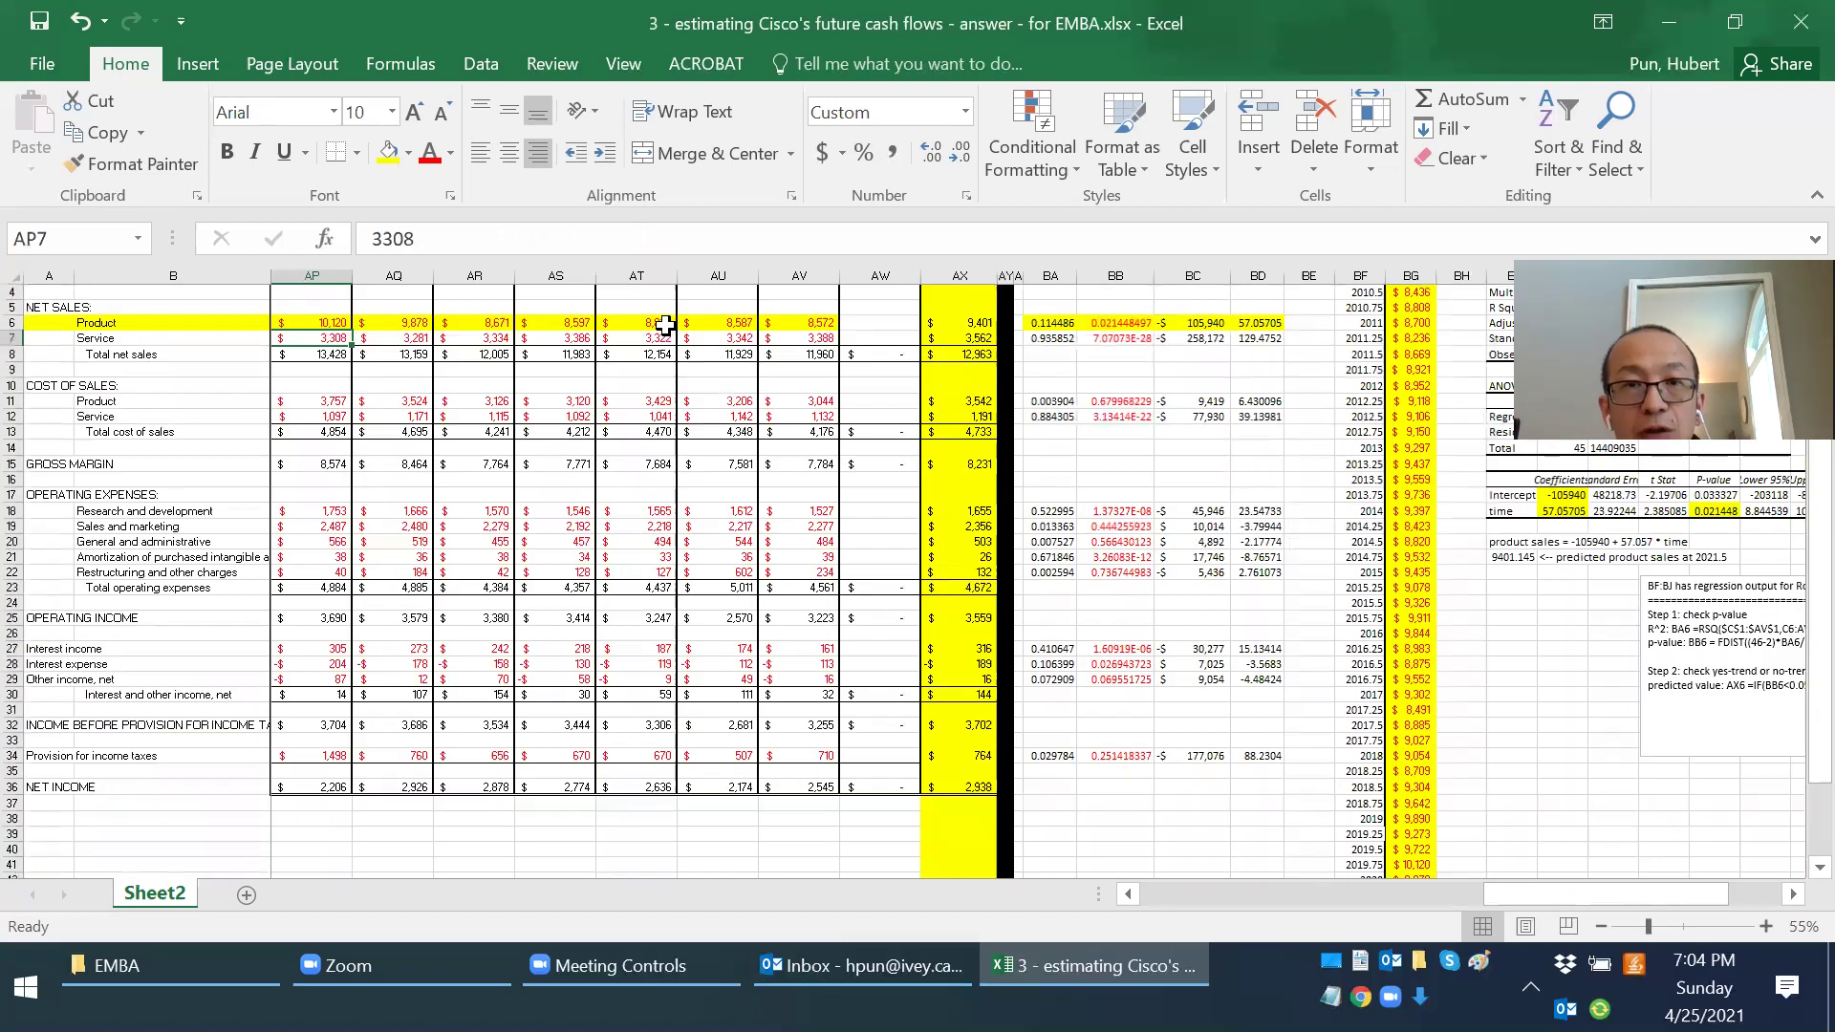
{"action": "left_click", "coordinate": [667, 325]}
{"action": "left_click_drag", "start_coordinate": [1026, 319], "coordinate": [1261, 322]}
Step: Review the p-values of the remaining income-statement rows, the data in AU27:AU29, and the forecast column AX
{"action": "left_click", "coordinate": [1097, 405]}
{"action": "left_click", "coordinate": [1104, 526]}
{"action": "left_click", "coordinate": [1109, 571]}
{"action": "left_click", "coordinate": [1119, 672]}
{"action": "left_click_drag", "start_coordinate": [742, 650], "coordinate": [757, 678]}
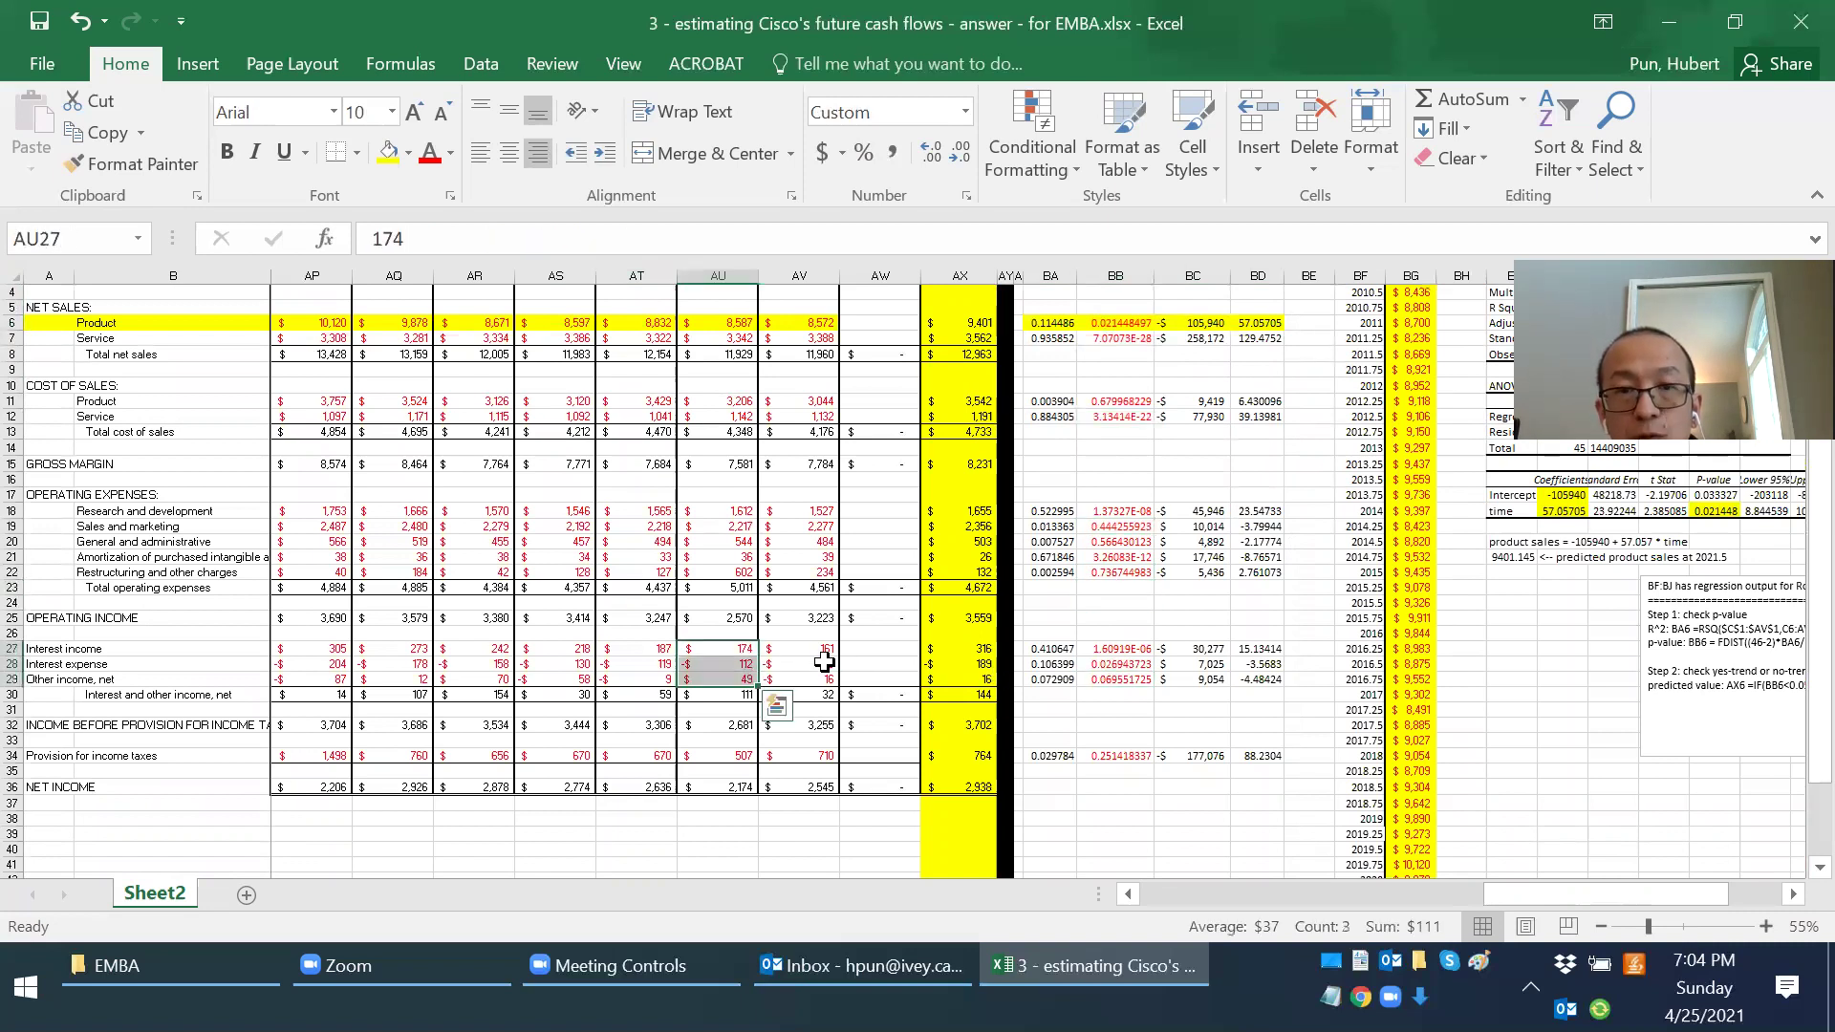
{"action": "left_click", "coordinate": [827, 588]}
{"action": "left_click", "coordinate": [973, 598]}
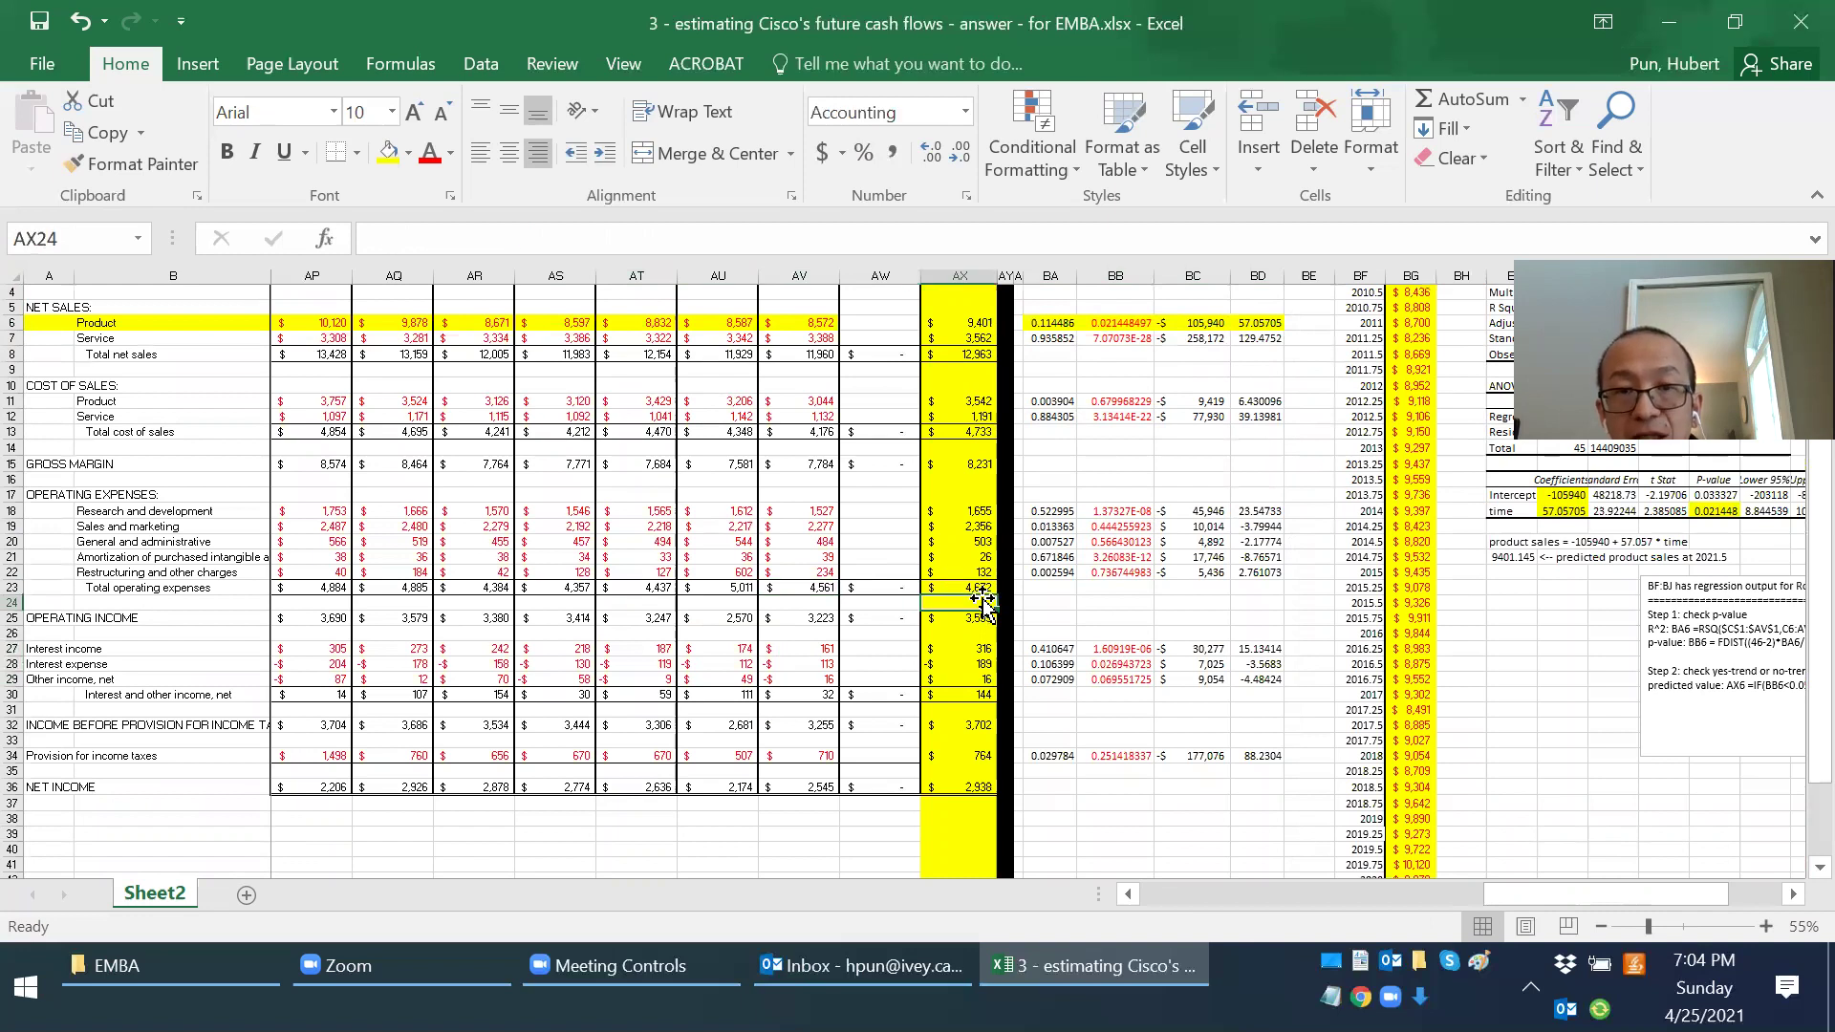
Step: Examine the product p-value in BB6 with the statistics columns and regression output shown side by side
{"action": "scroll", "coordinate": [809, 514], "scroll_direction": "down", "scroll_amount": 3}
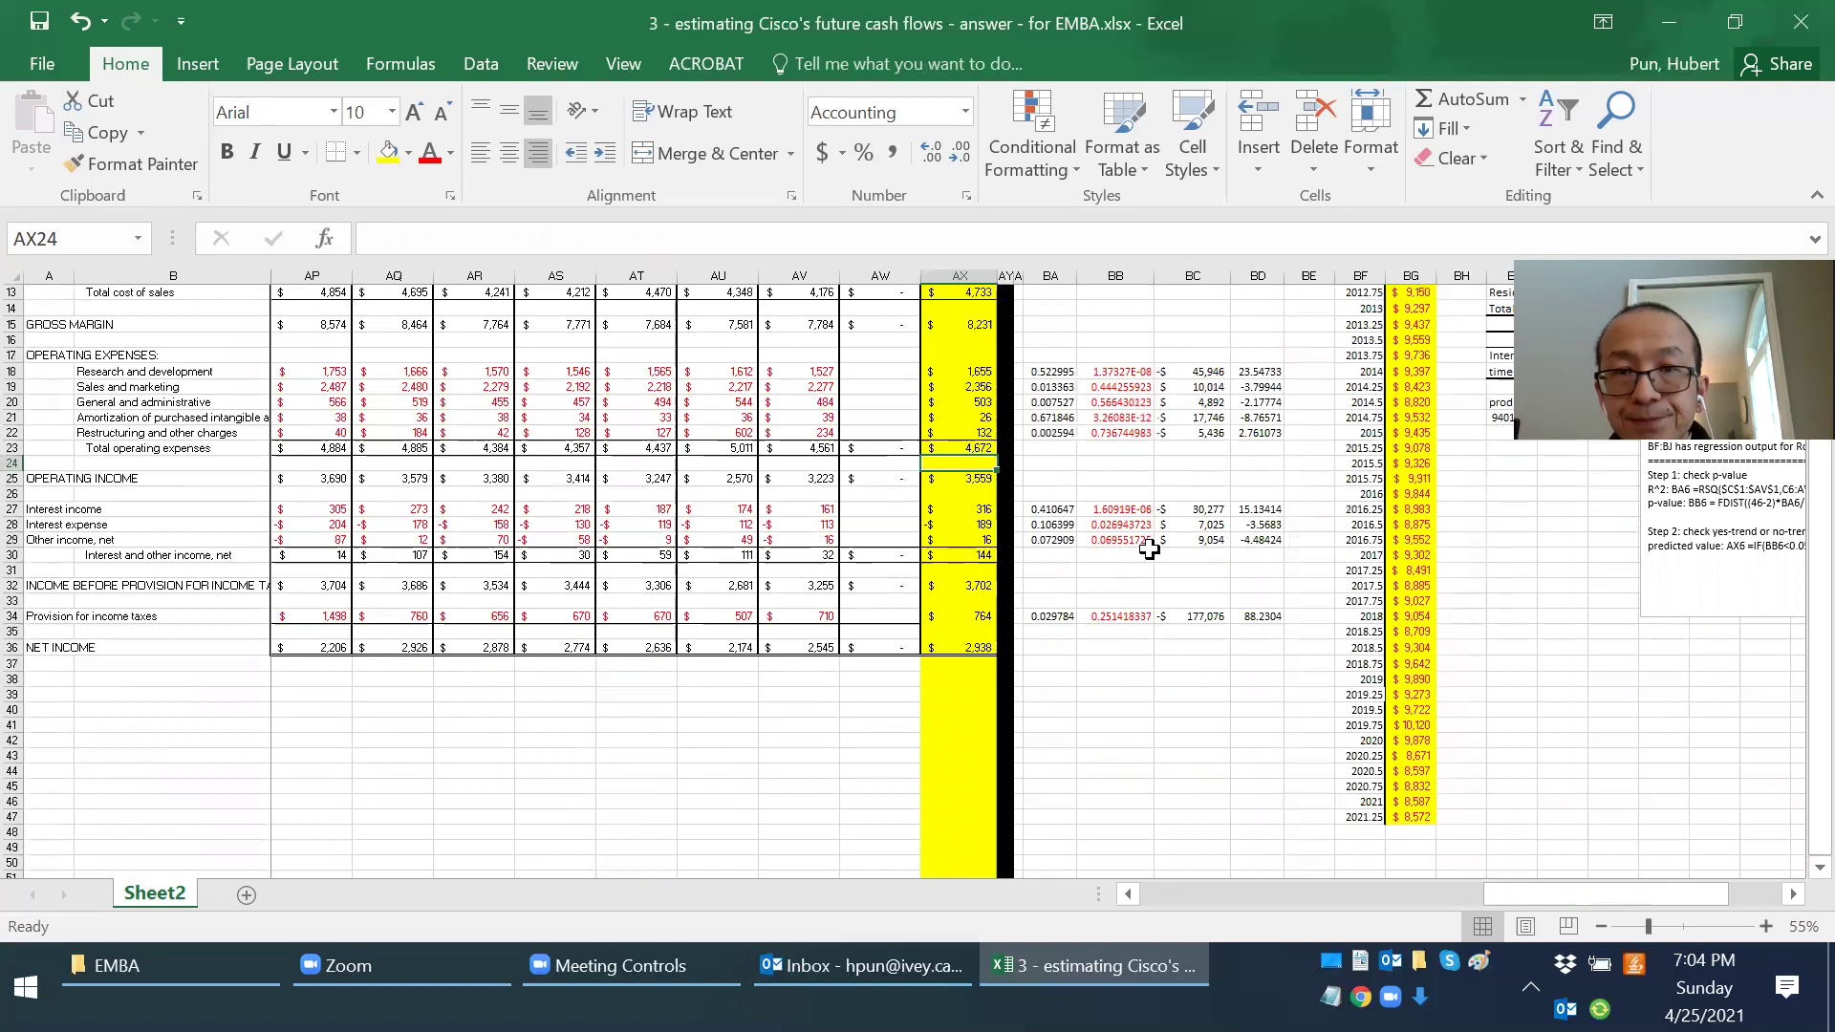
{"action": "scroll", "coordinate": [1149, 546], "scroll_direction": "up", "scroll_amount": 1}
{"action": "scroll", "coordinate": [1149, 546], "scroll_direction": "up", "scroll_amount": 3}
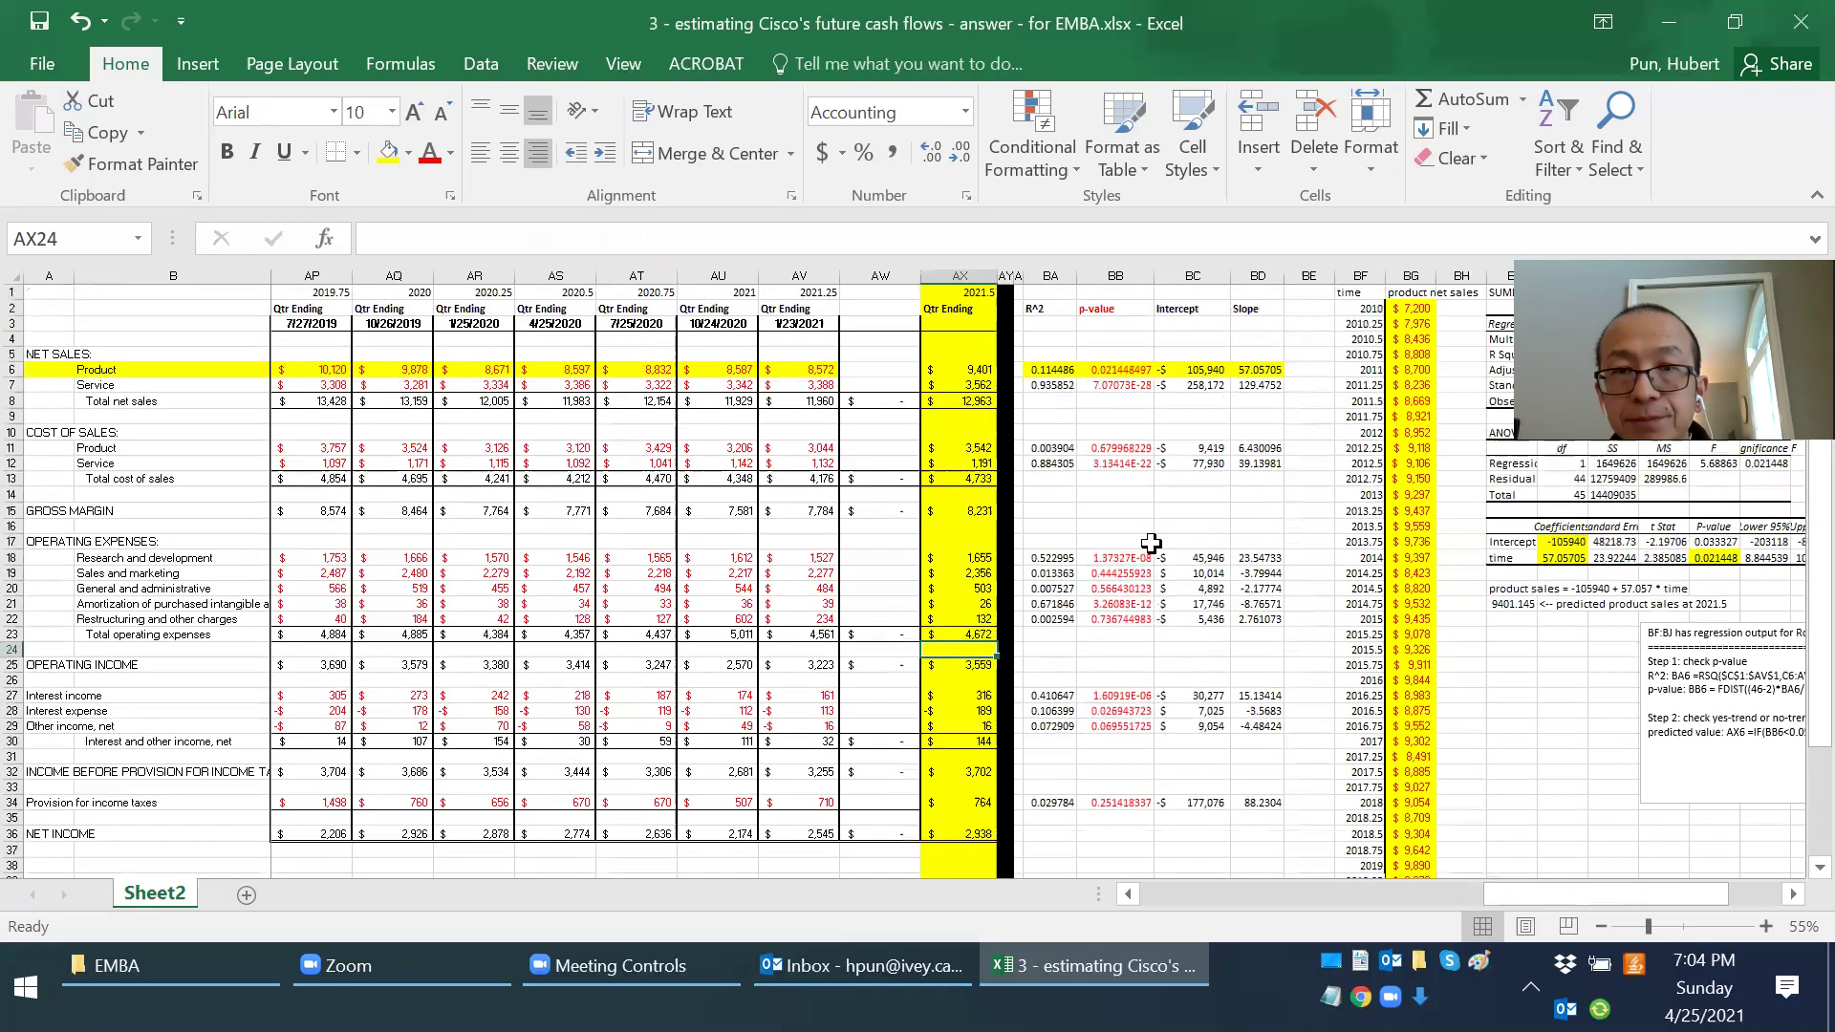
{"action": "left_click", "coordinate": [1122, 371]}
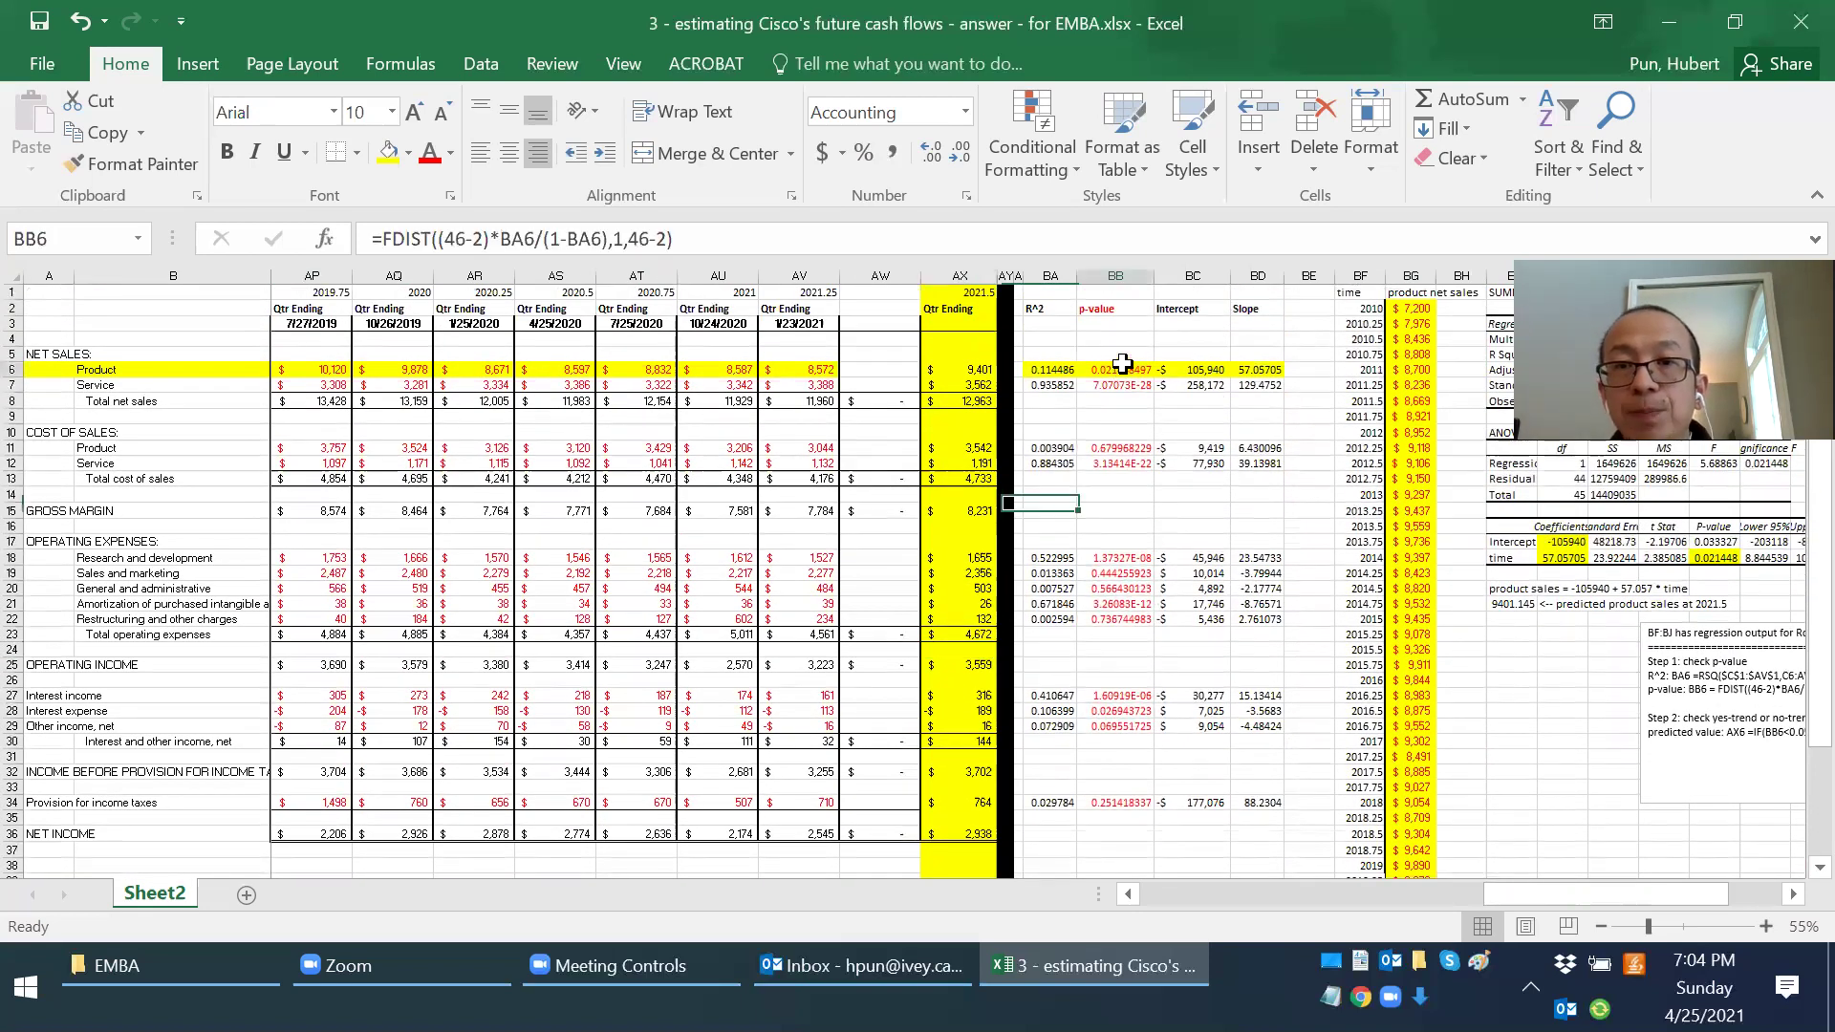
{"action": "scroll", "coordinate": [1211, 379], "scroll_direction": "up", "scroll_amount": 2, "text": "ctrl"}
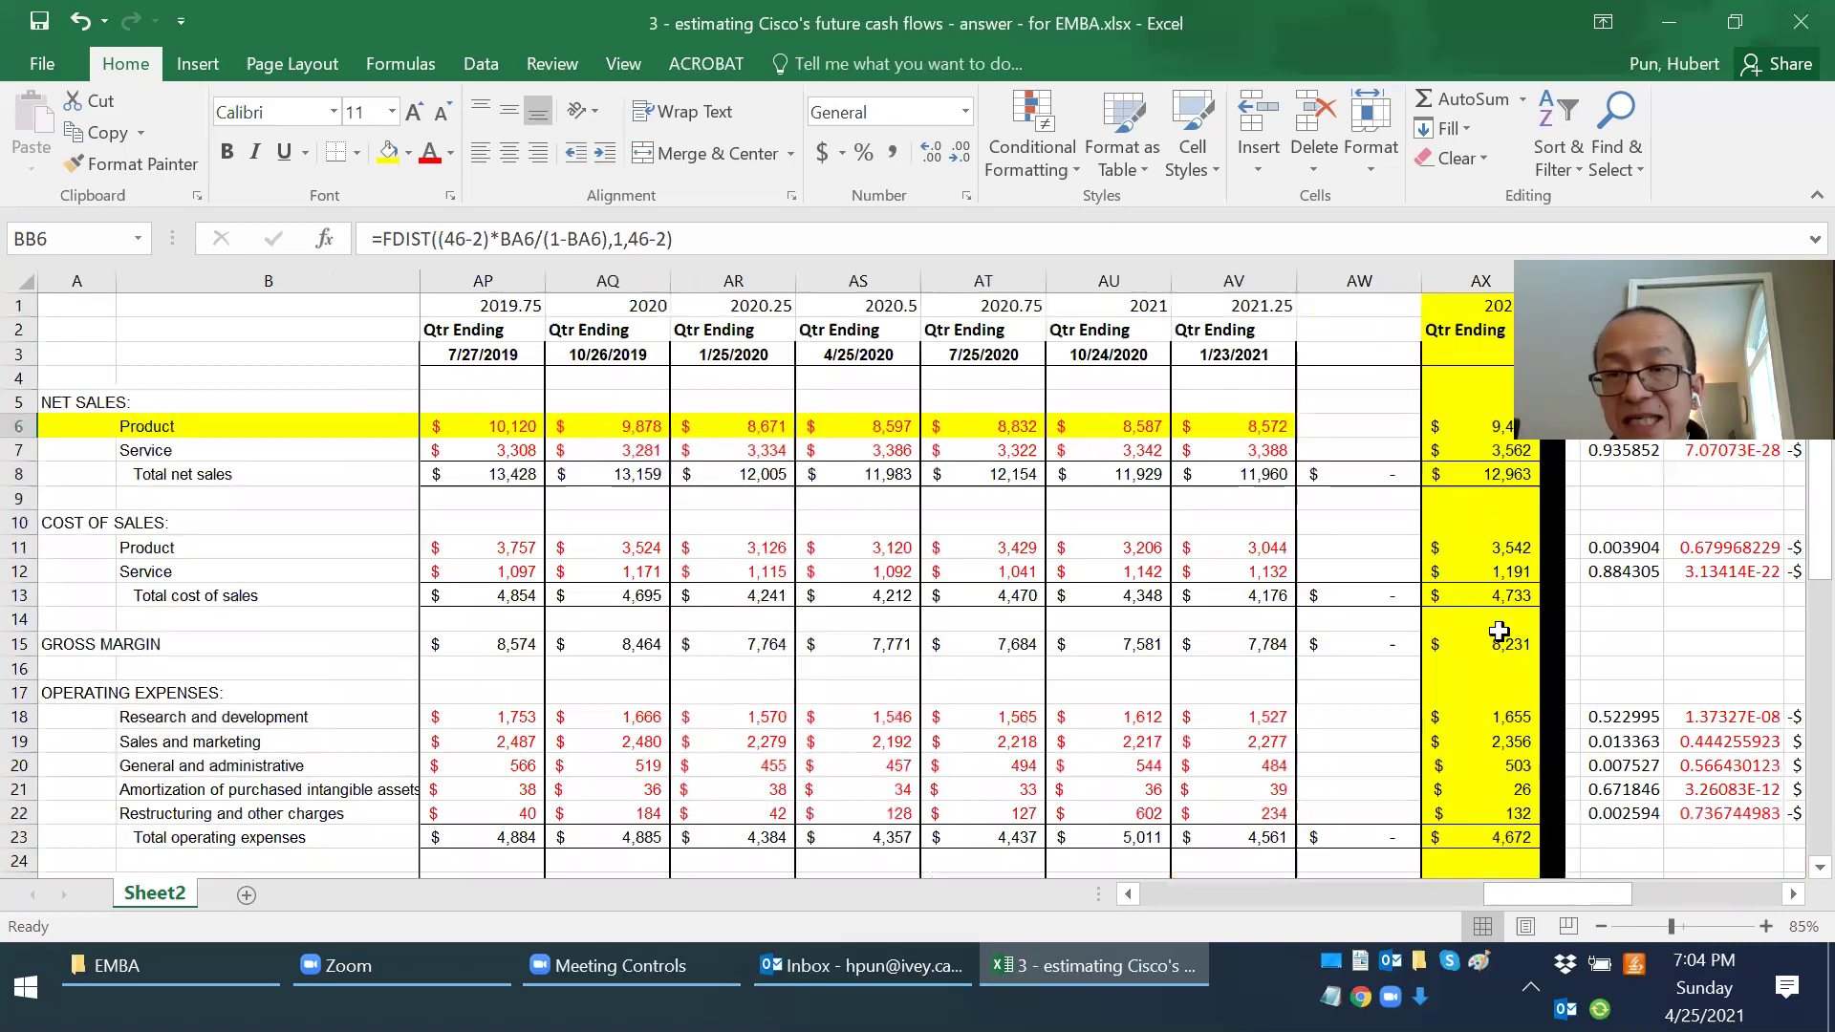
{"action": "left_click_drag", "start_coordinate": [1557, 893], "coordinate": [1084, 513]}
{"action": "left_click", "coordinate": [619, 468]}
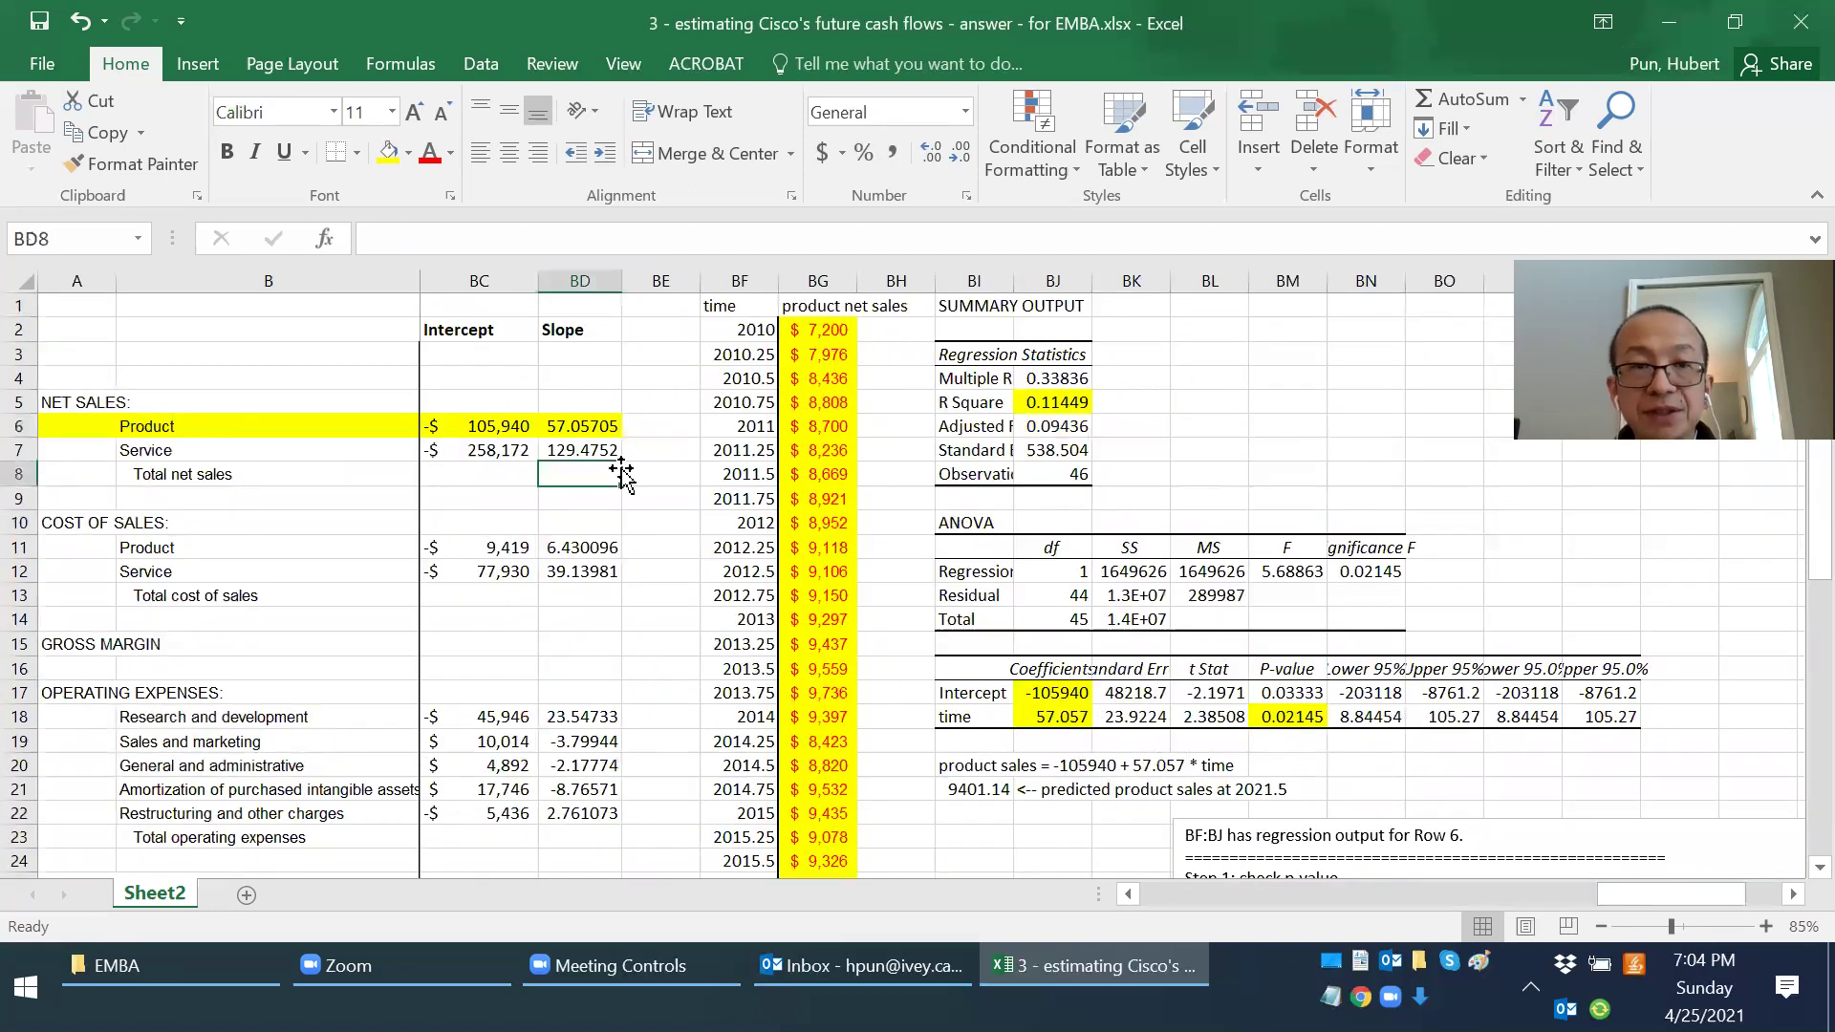
{"action": "key", "text": "Left"}
{"action": "key", "text": "Left"}
{"action": "key", "text": "Left"}
{"action": "key", "text": "Left"}
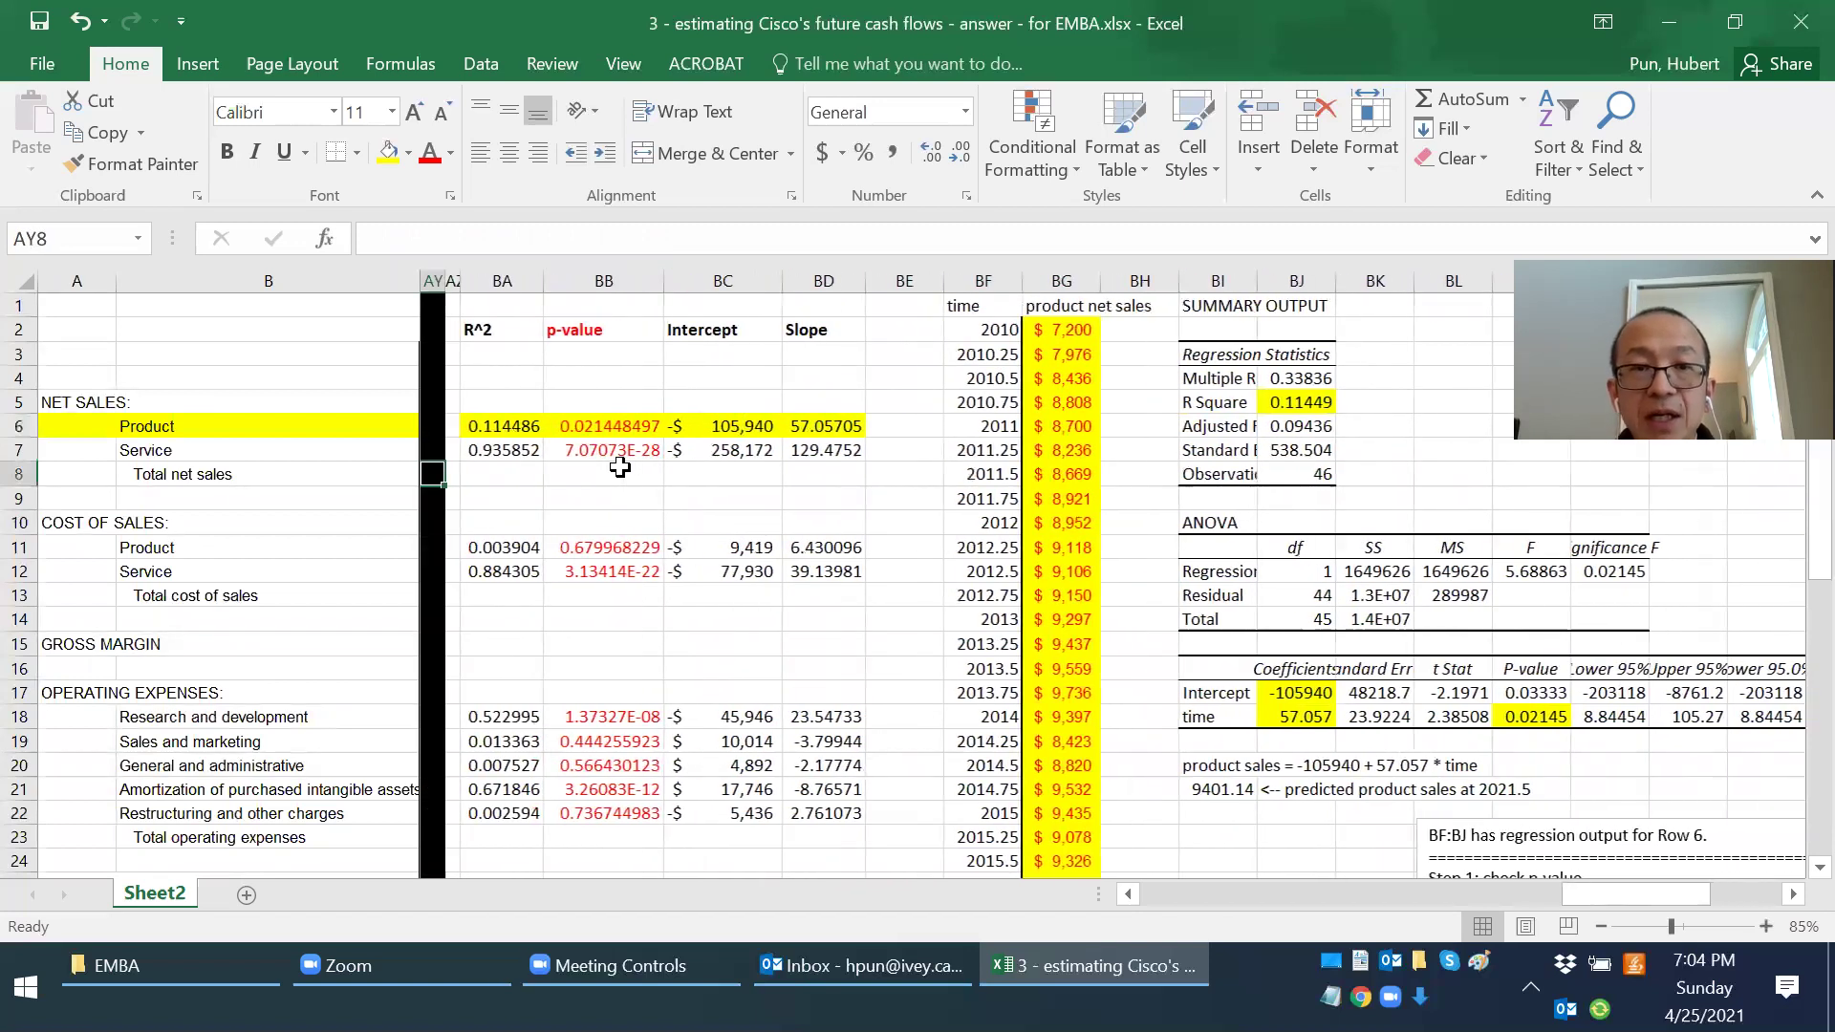
{"action": "left_click", "coordinate": [633, 427]}
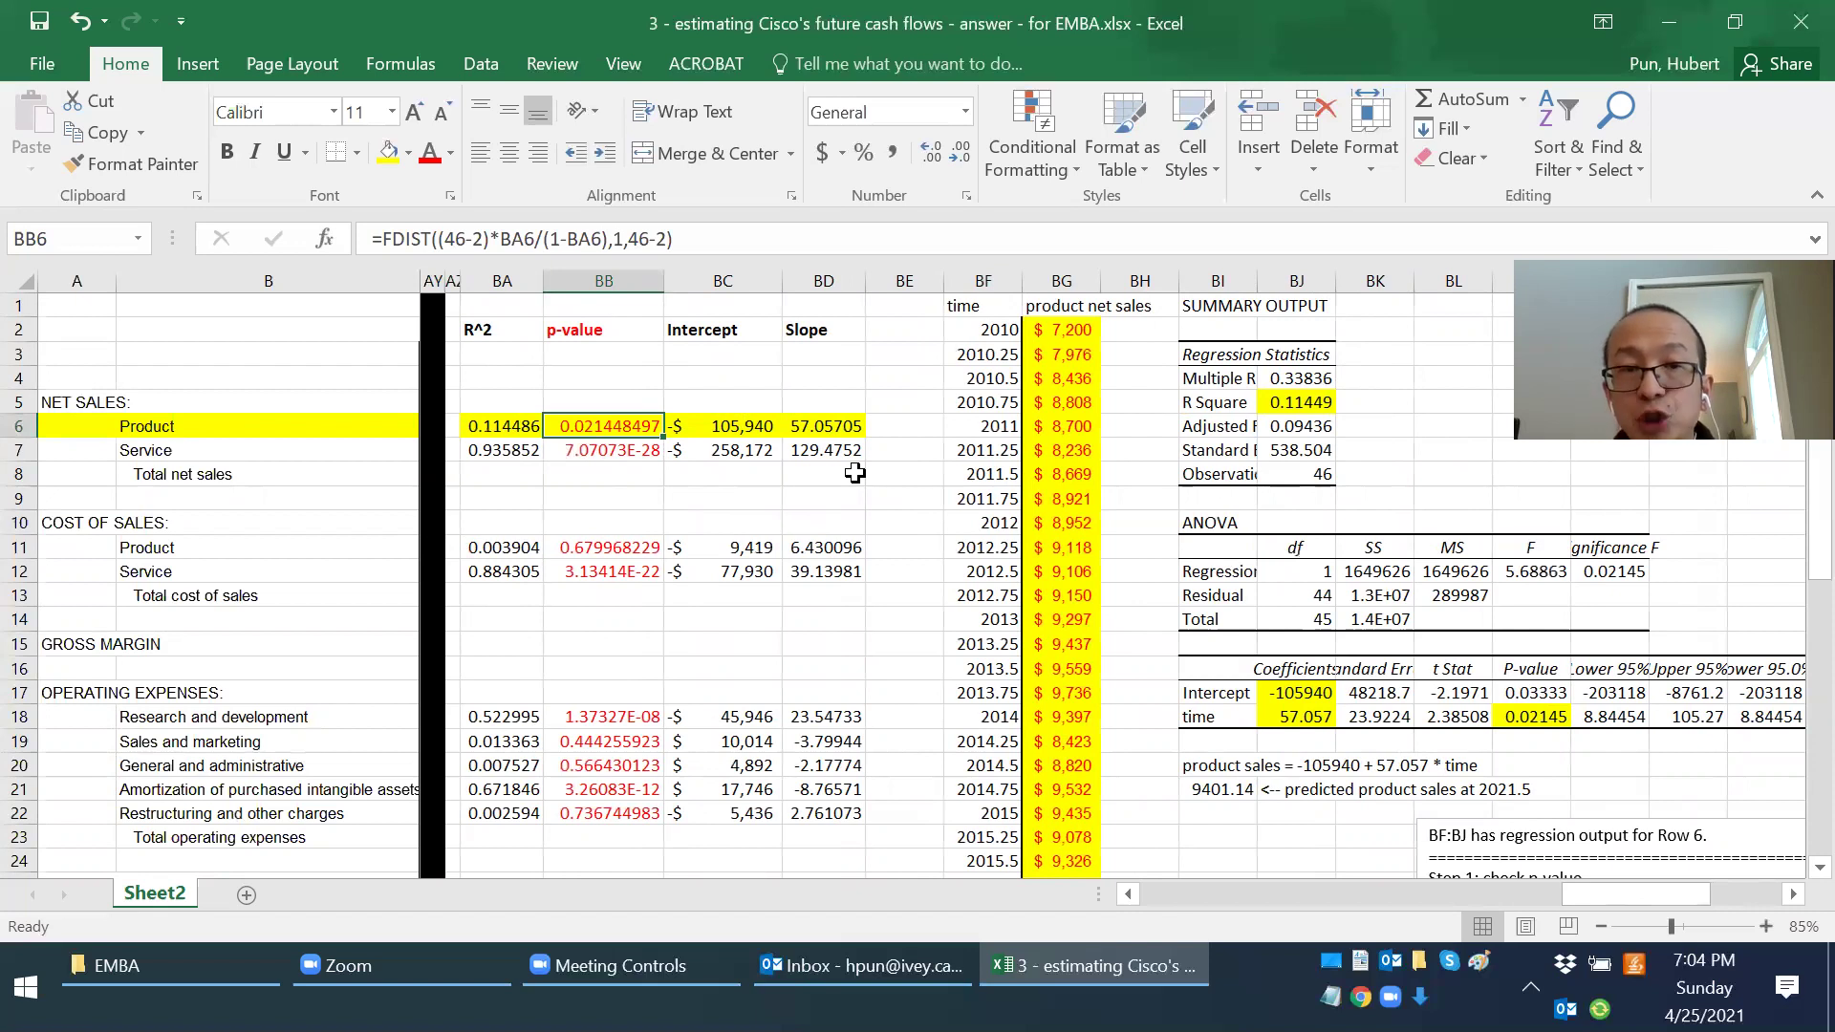
Step: Fill the cost-of-sales product p-value cell BB11 with light green
{"action": "key", "text": "Left"}
{"action": "key", "text": "Left"}
{"action": "key", "text": "Left"}
{"action": "key", "text": "Left"}
{"action": "key", "text": "Right"}
{"action": "left_click", "coordinate": [734, 547]}
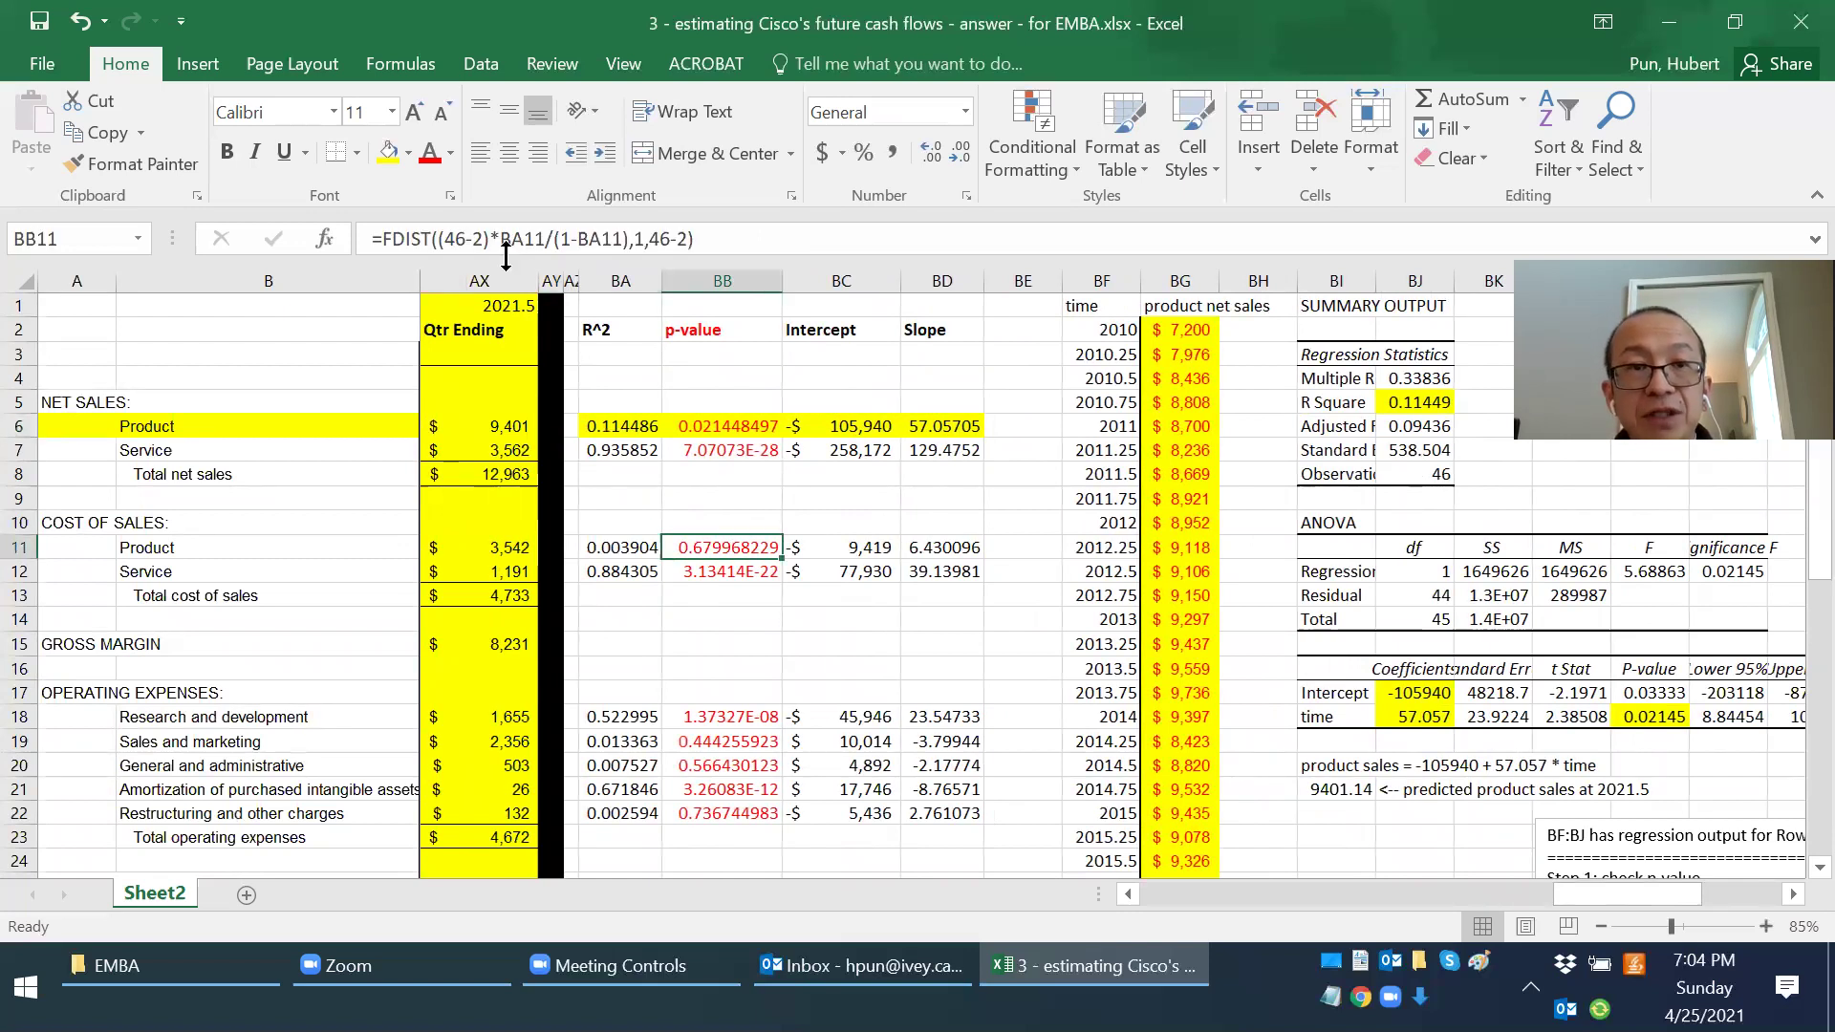
{"action": "left_click", "coordinate": [410, 160]}
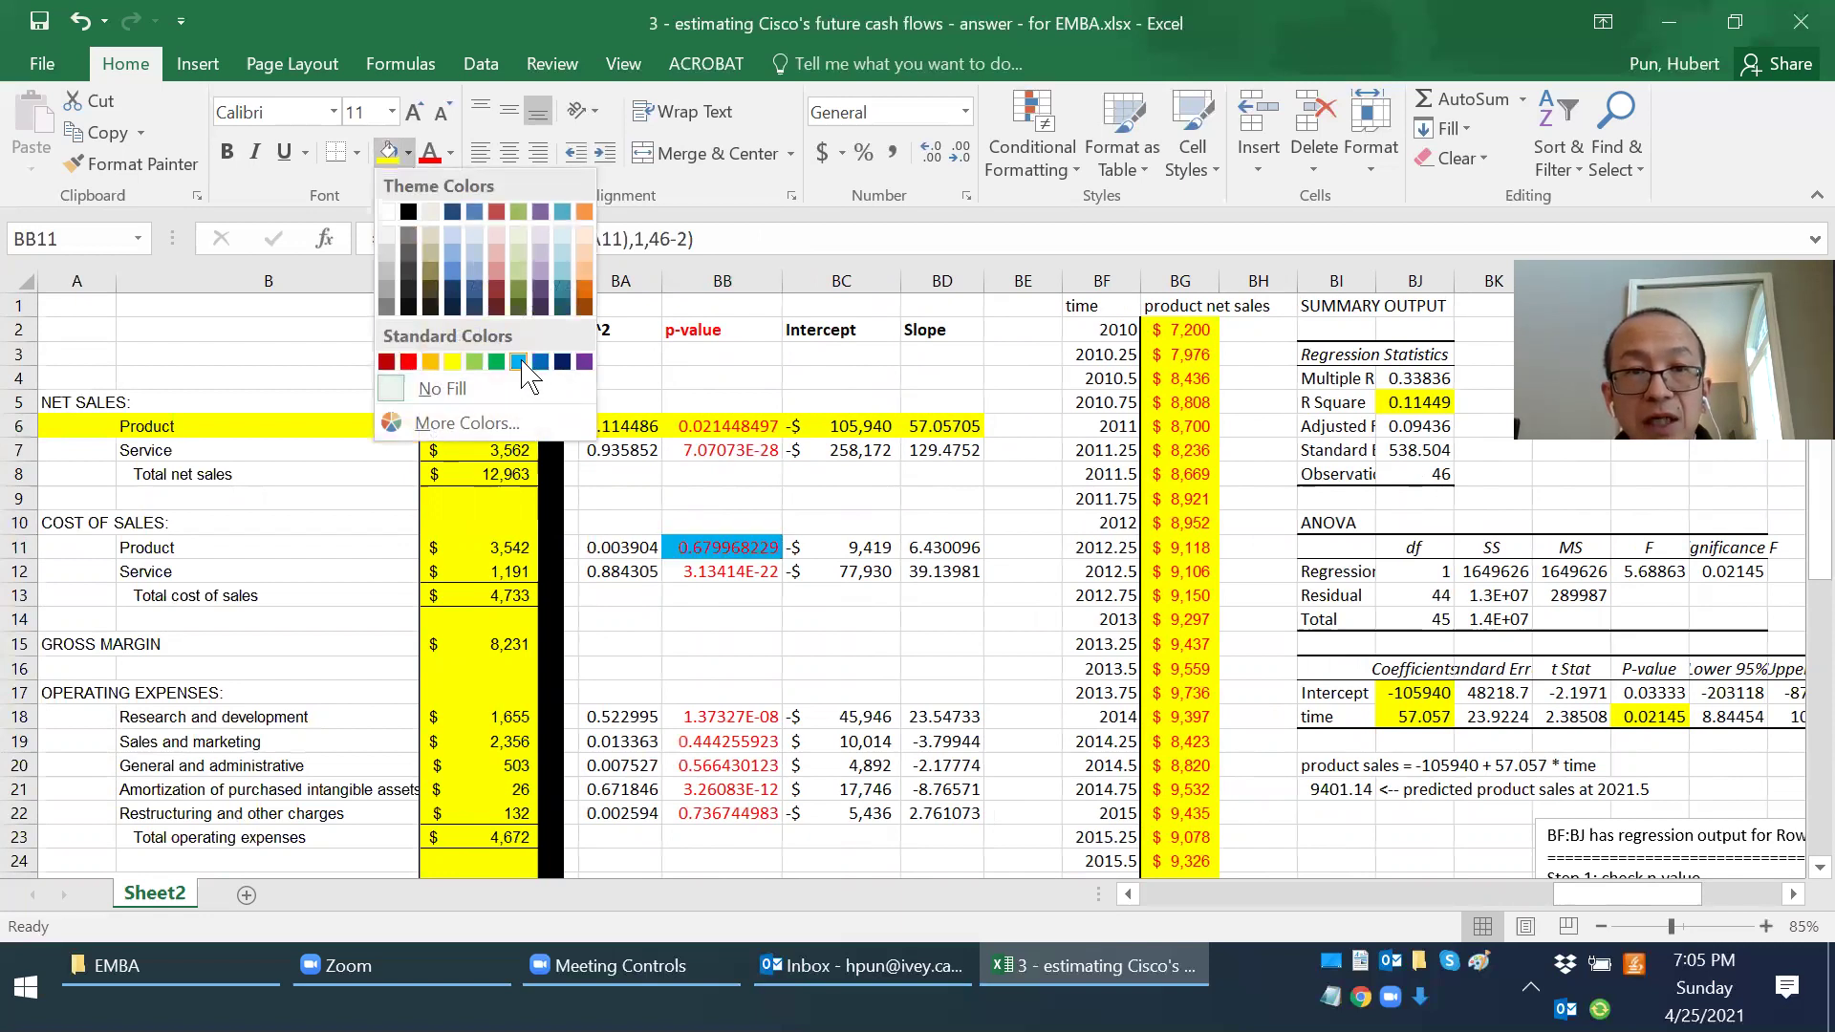
{"action": "left_click", "coordinate": [473, 361]}
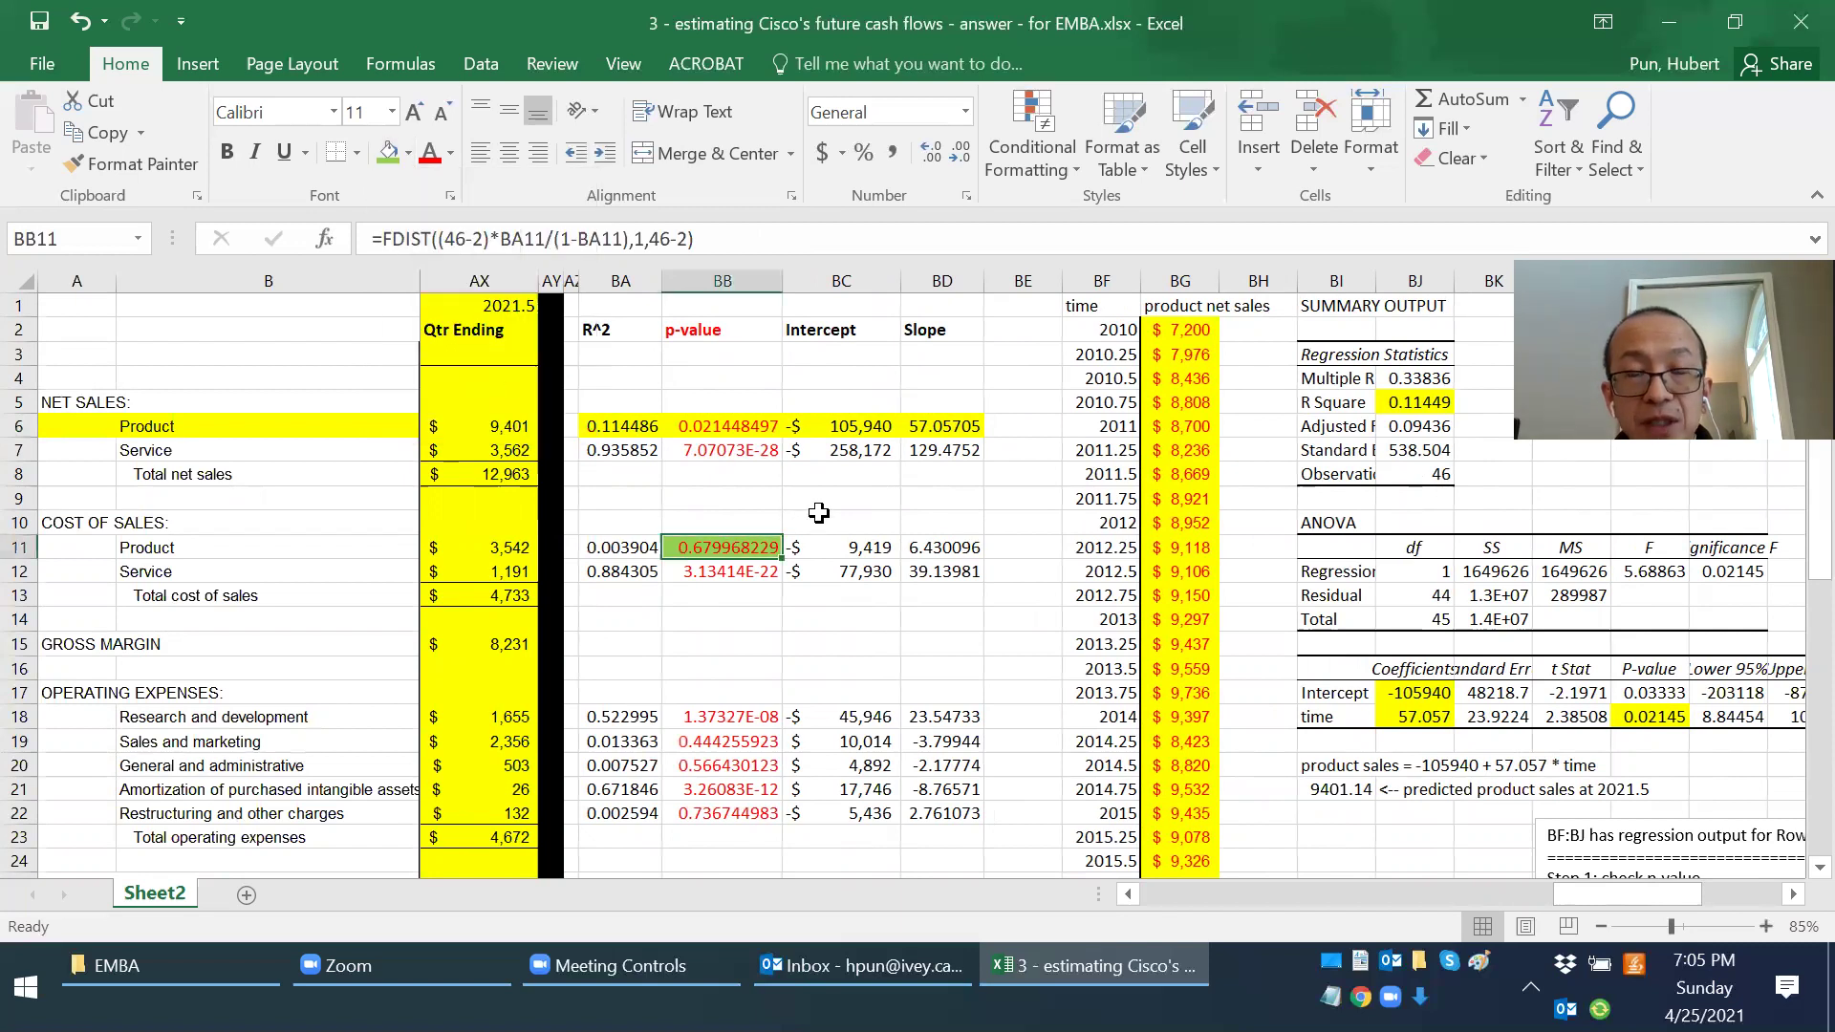
Step: Examine the product sales forecast formula in AX6, including its AVERAGE(C6:AV6) branch, and the p-value in BB6 it tests
{"action": "left_click", "coordinate": [820, 519]}
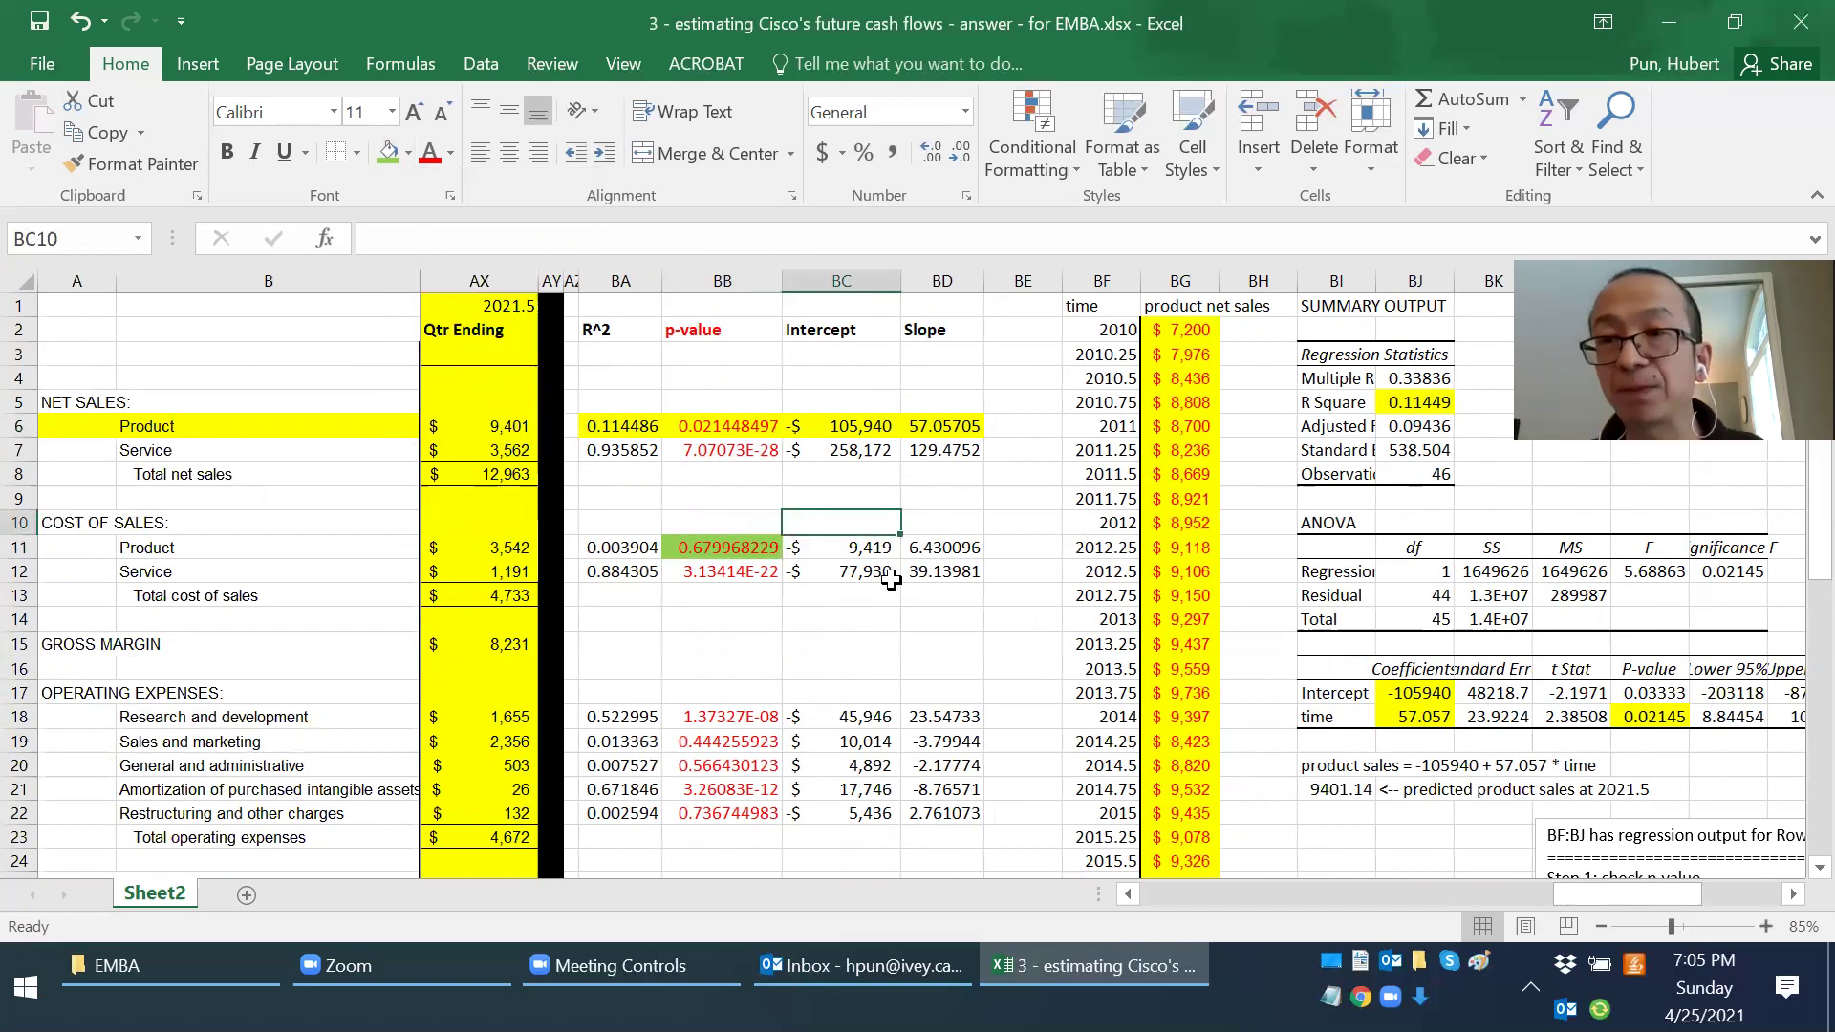
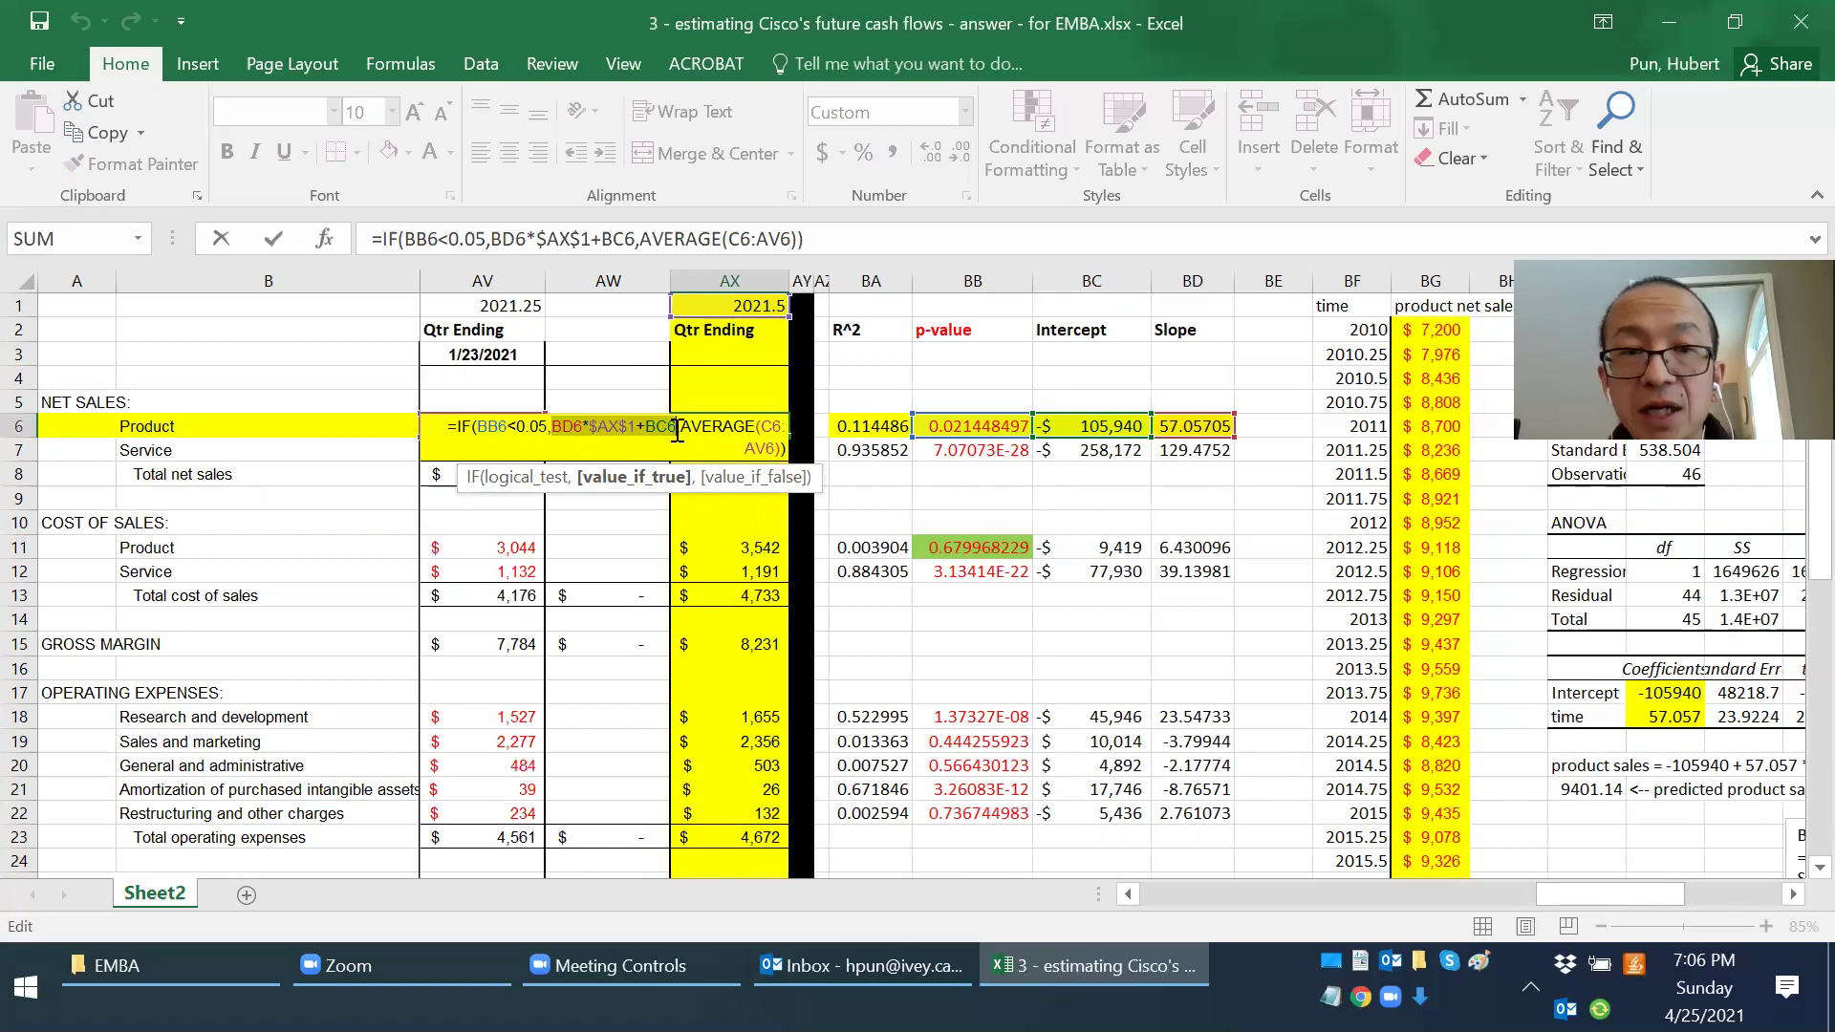
{"action": "left_click_drag", "start_coordinate": [681, 426], "coordinate": [765, 442]}
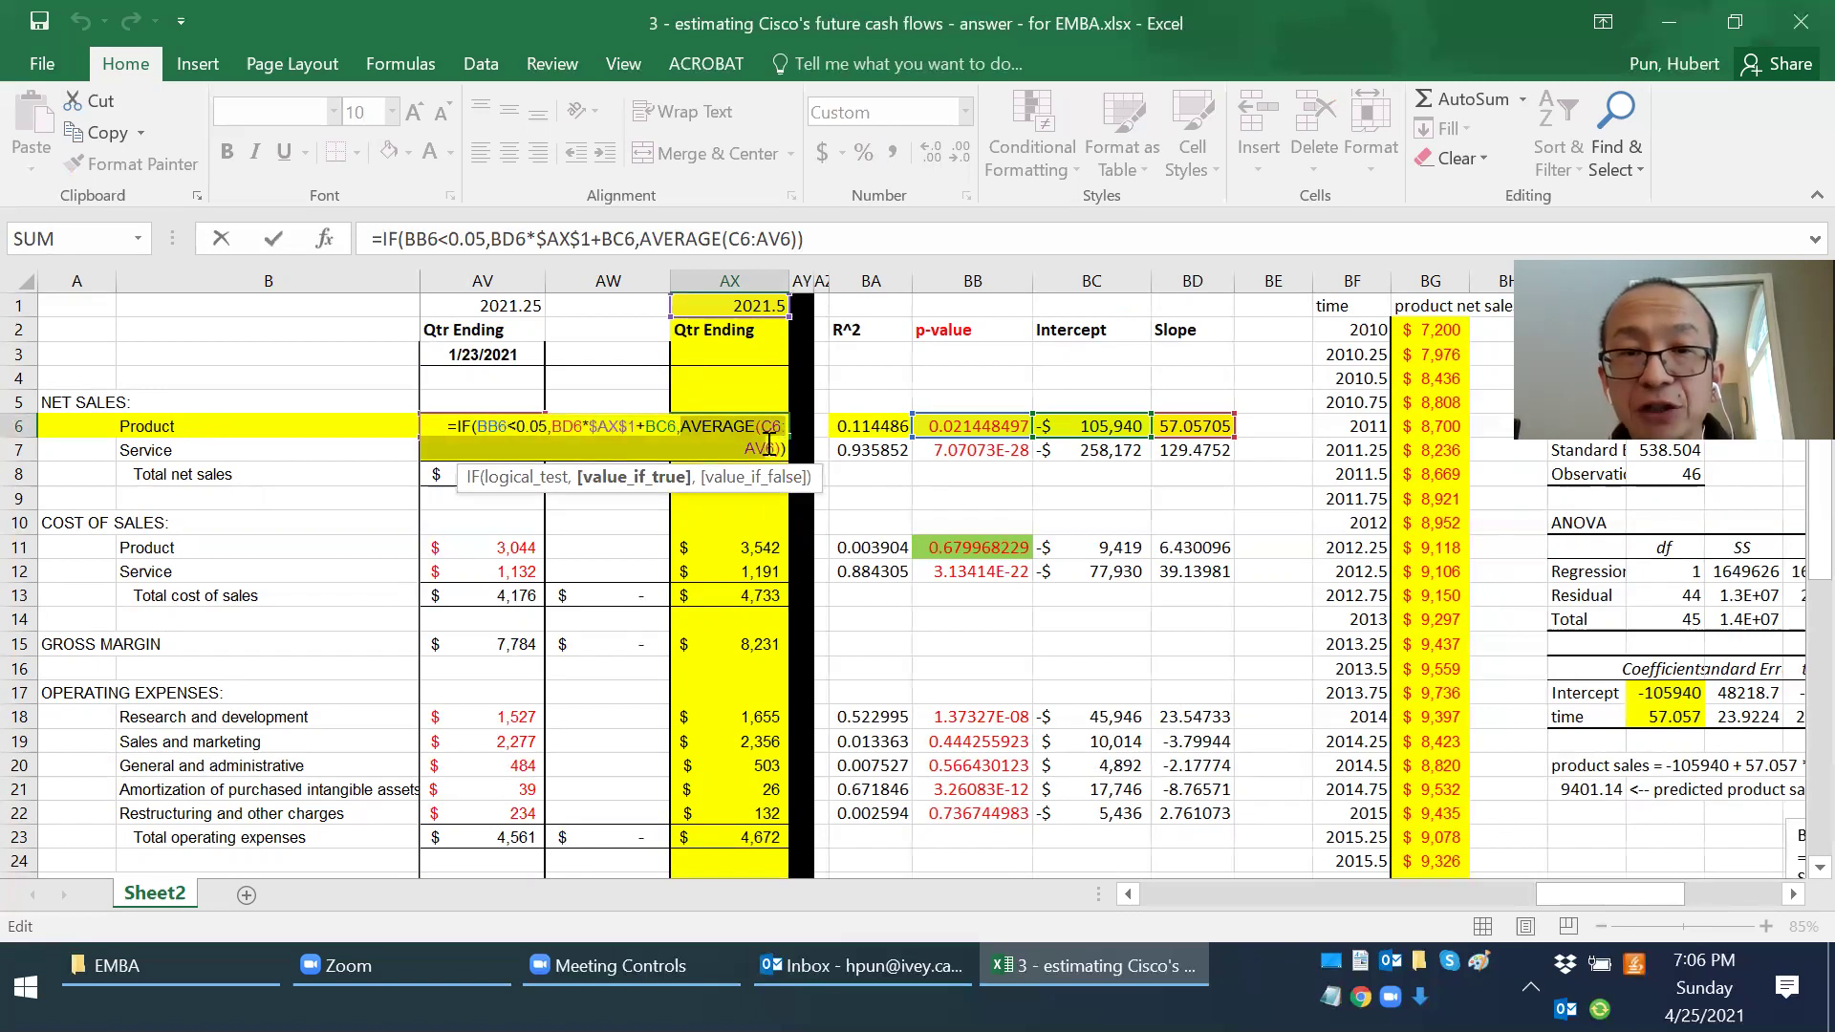
{"action": "left_click", "coordinate": [774, 448]}
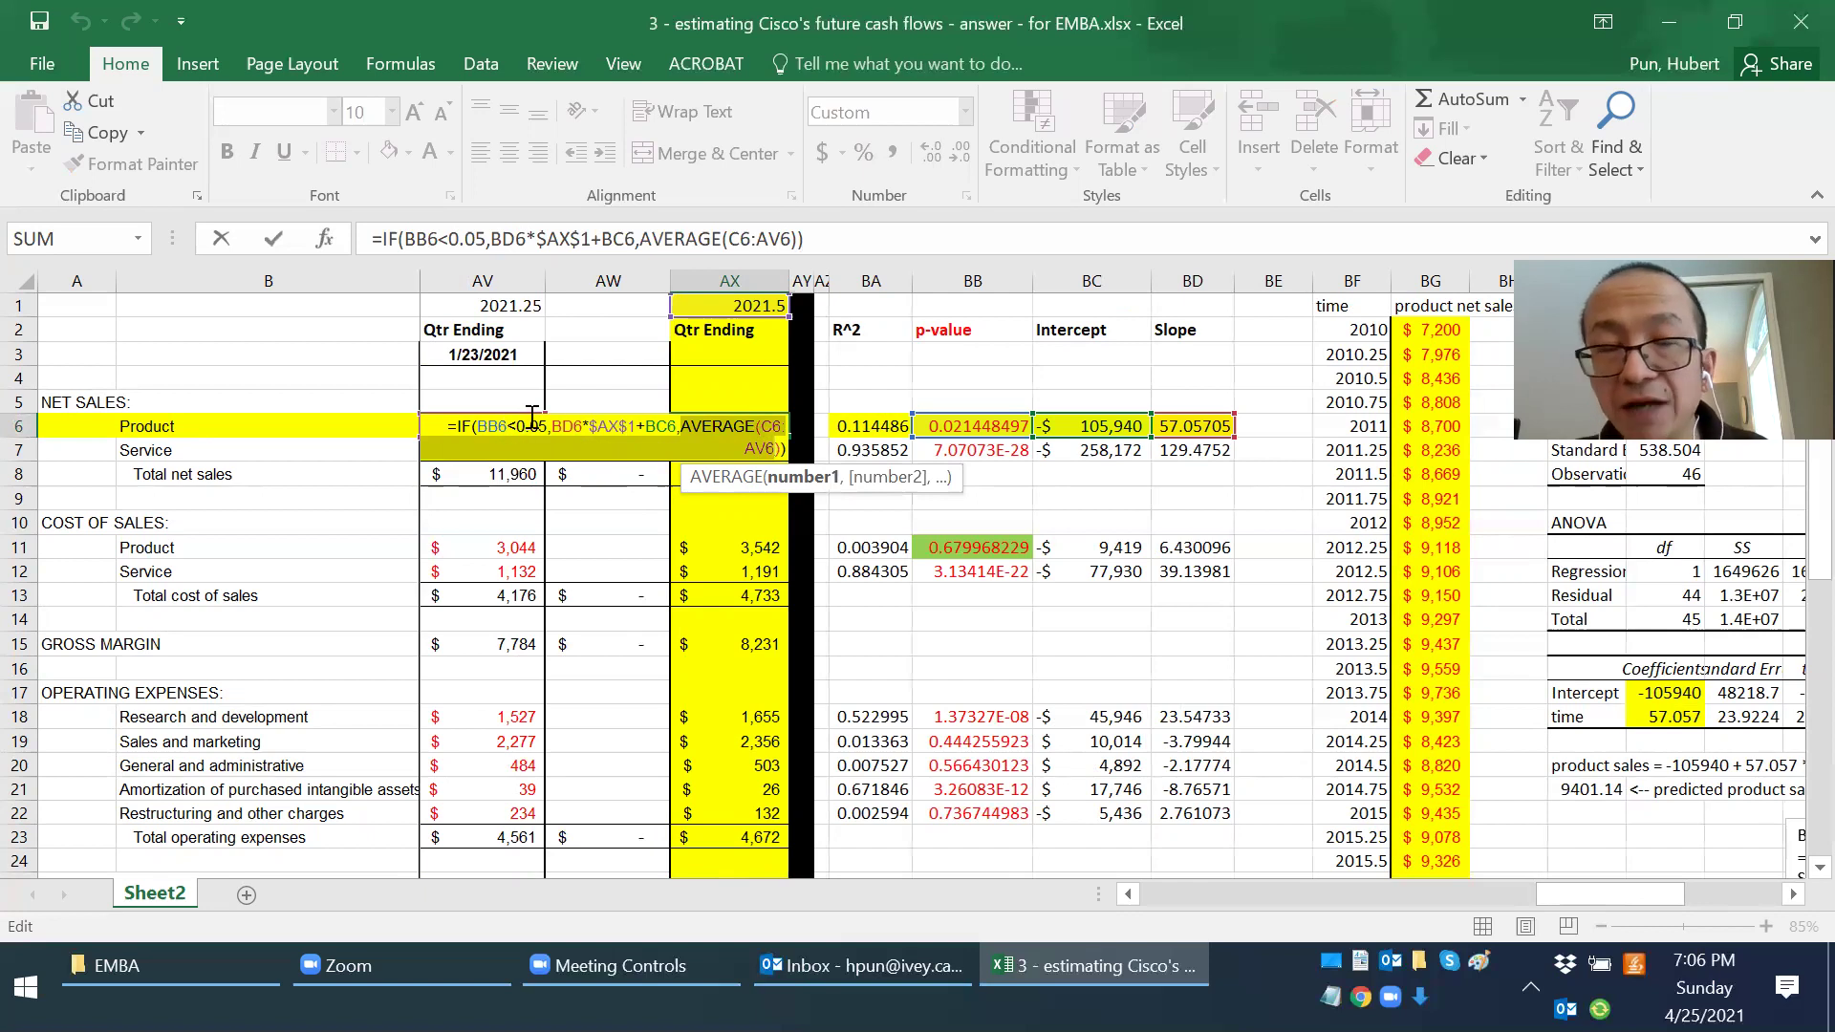
{"action": "key", "text": "Escape"}
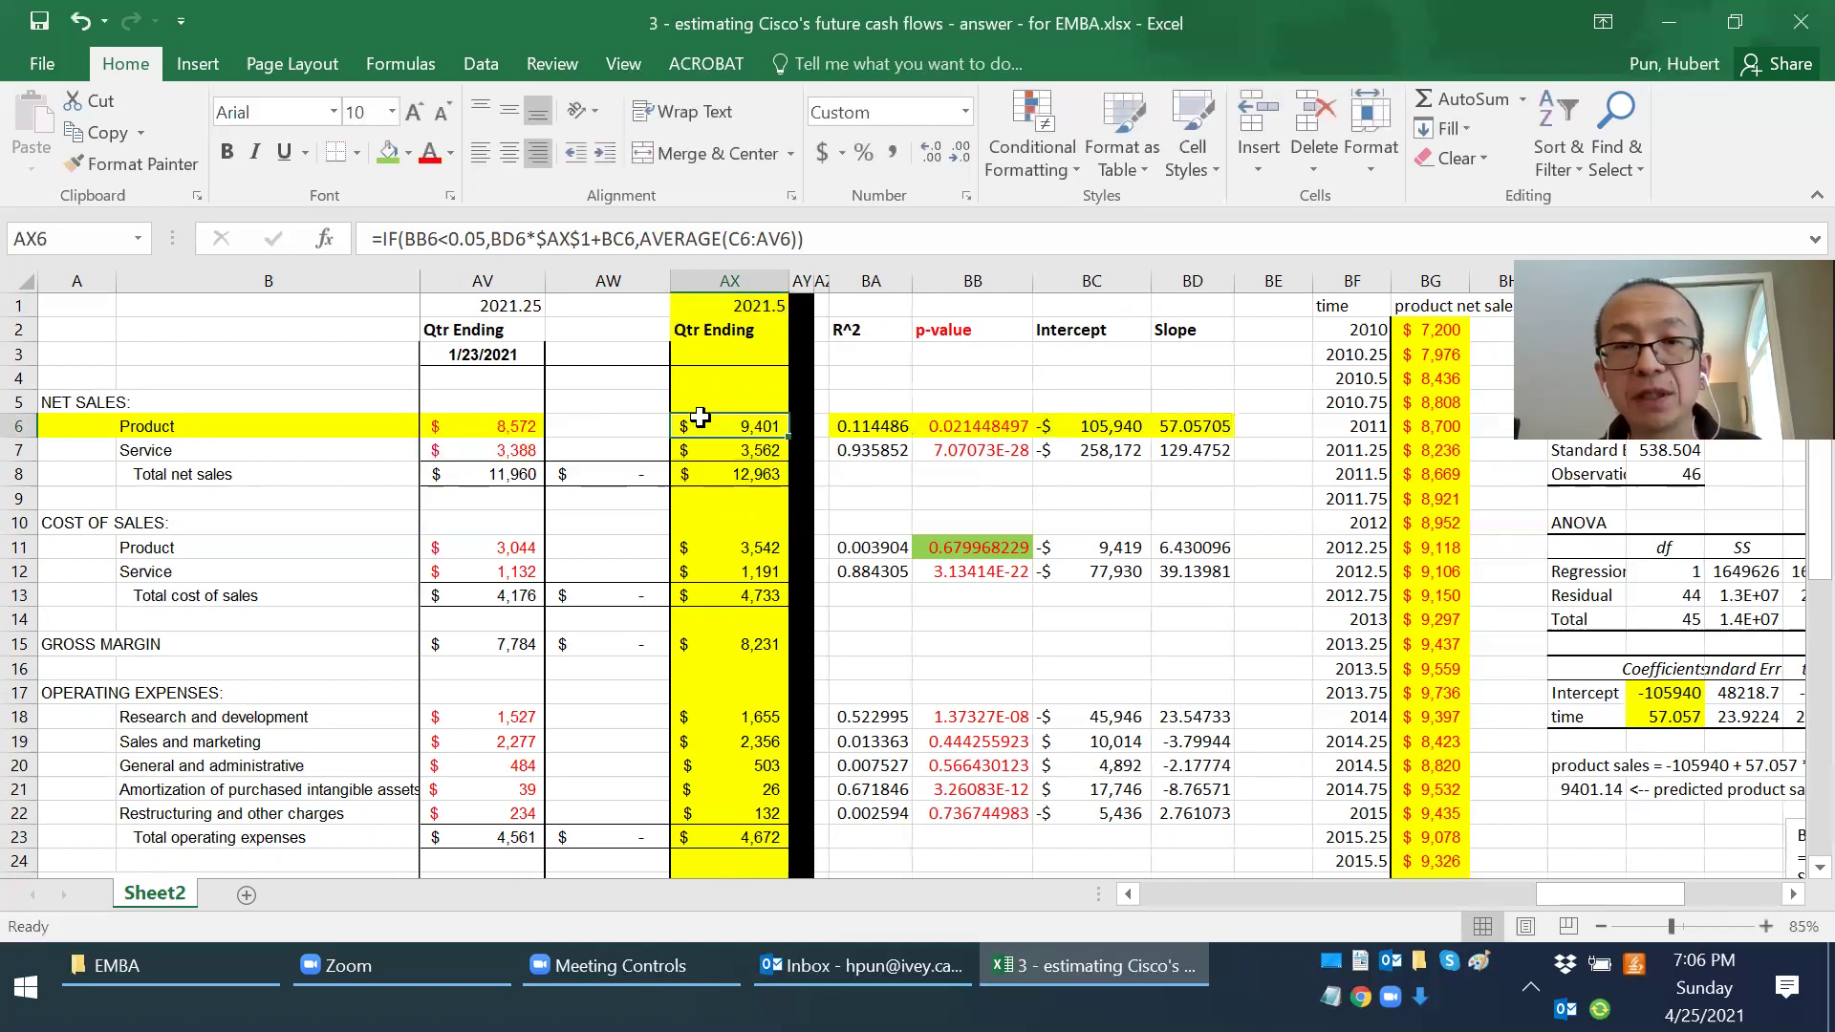
{"action": "left_click", "coordinate": [985, 427]}
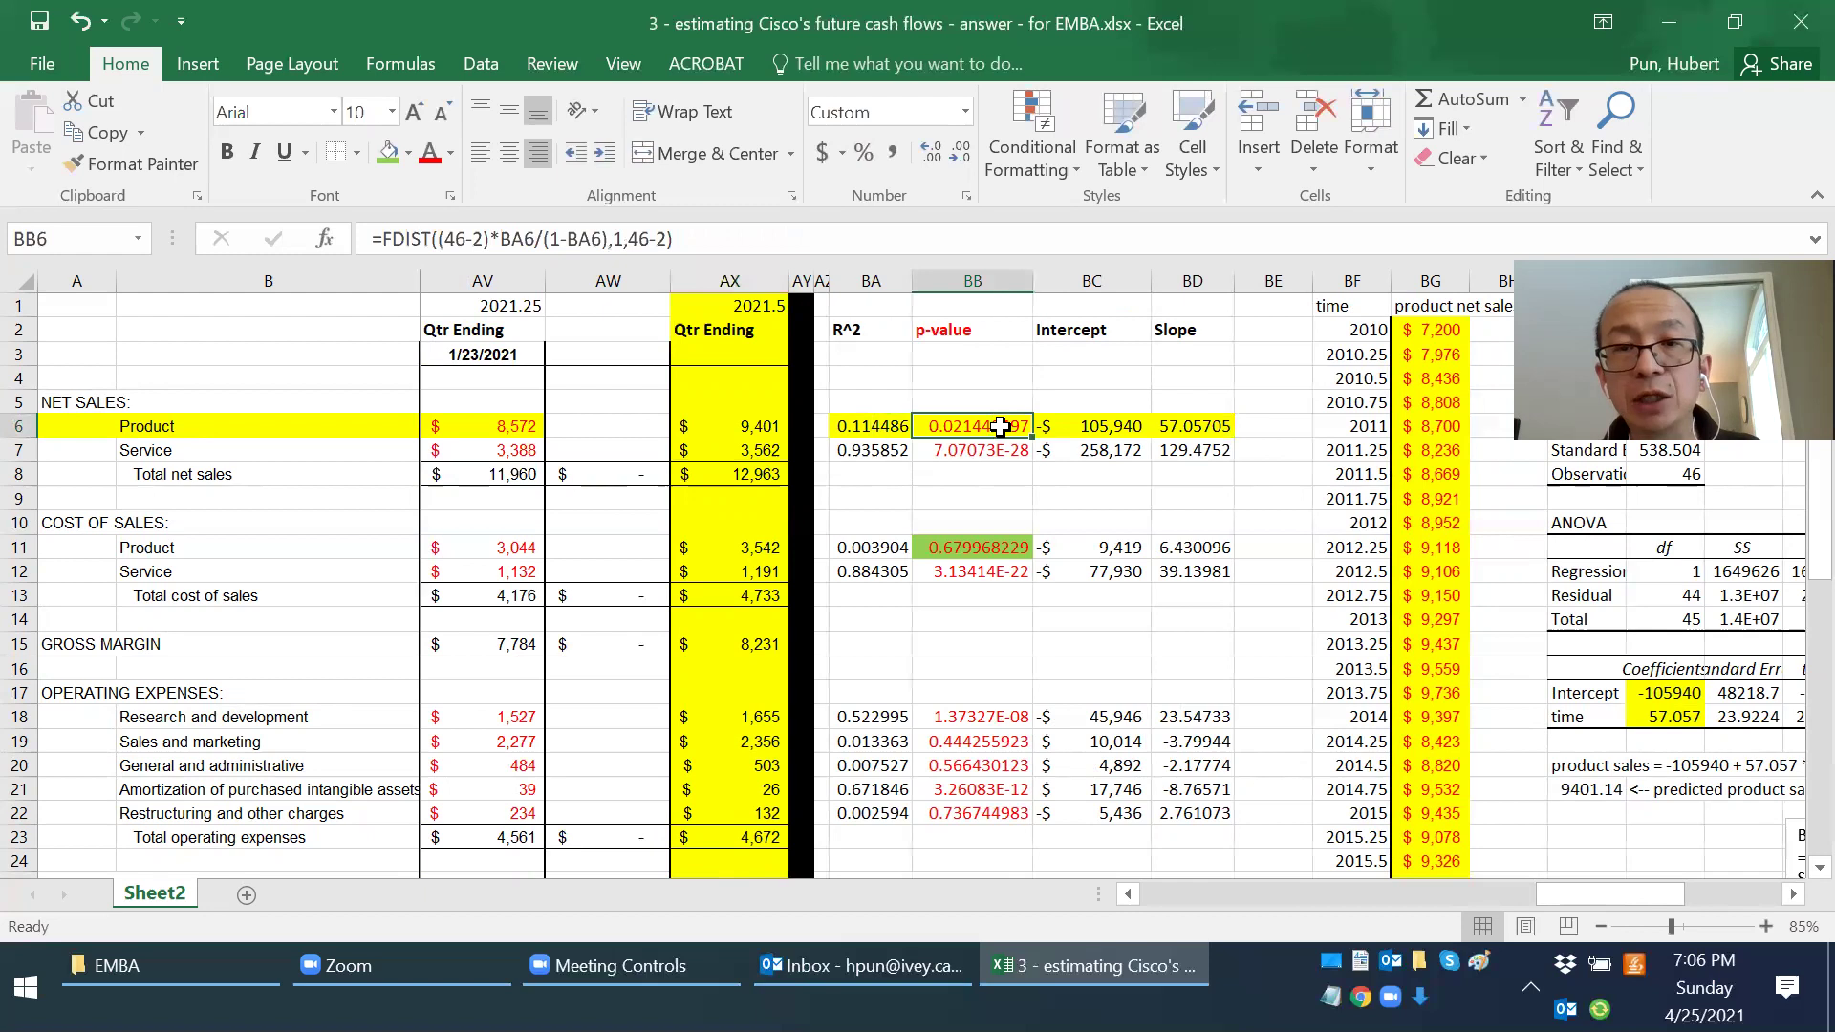
{"action": "left_click", "coordinate": [724, 426]}
{"action": "left_click", "coordinate": [732, 446]}
{"action": "left_click", "coordinate": [739, 425]}
{"action": "double_click", "coordinate": [739, 426]}
{"action": "key", "text": "Escape"}
Step: Inspect the formulas behind the 2021.5 service sales forecast in AX7 and total net sales in AX8
{"action": "double_click", "coordinate": [734, 450]}
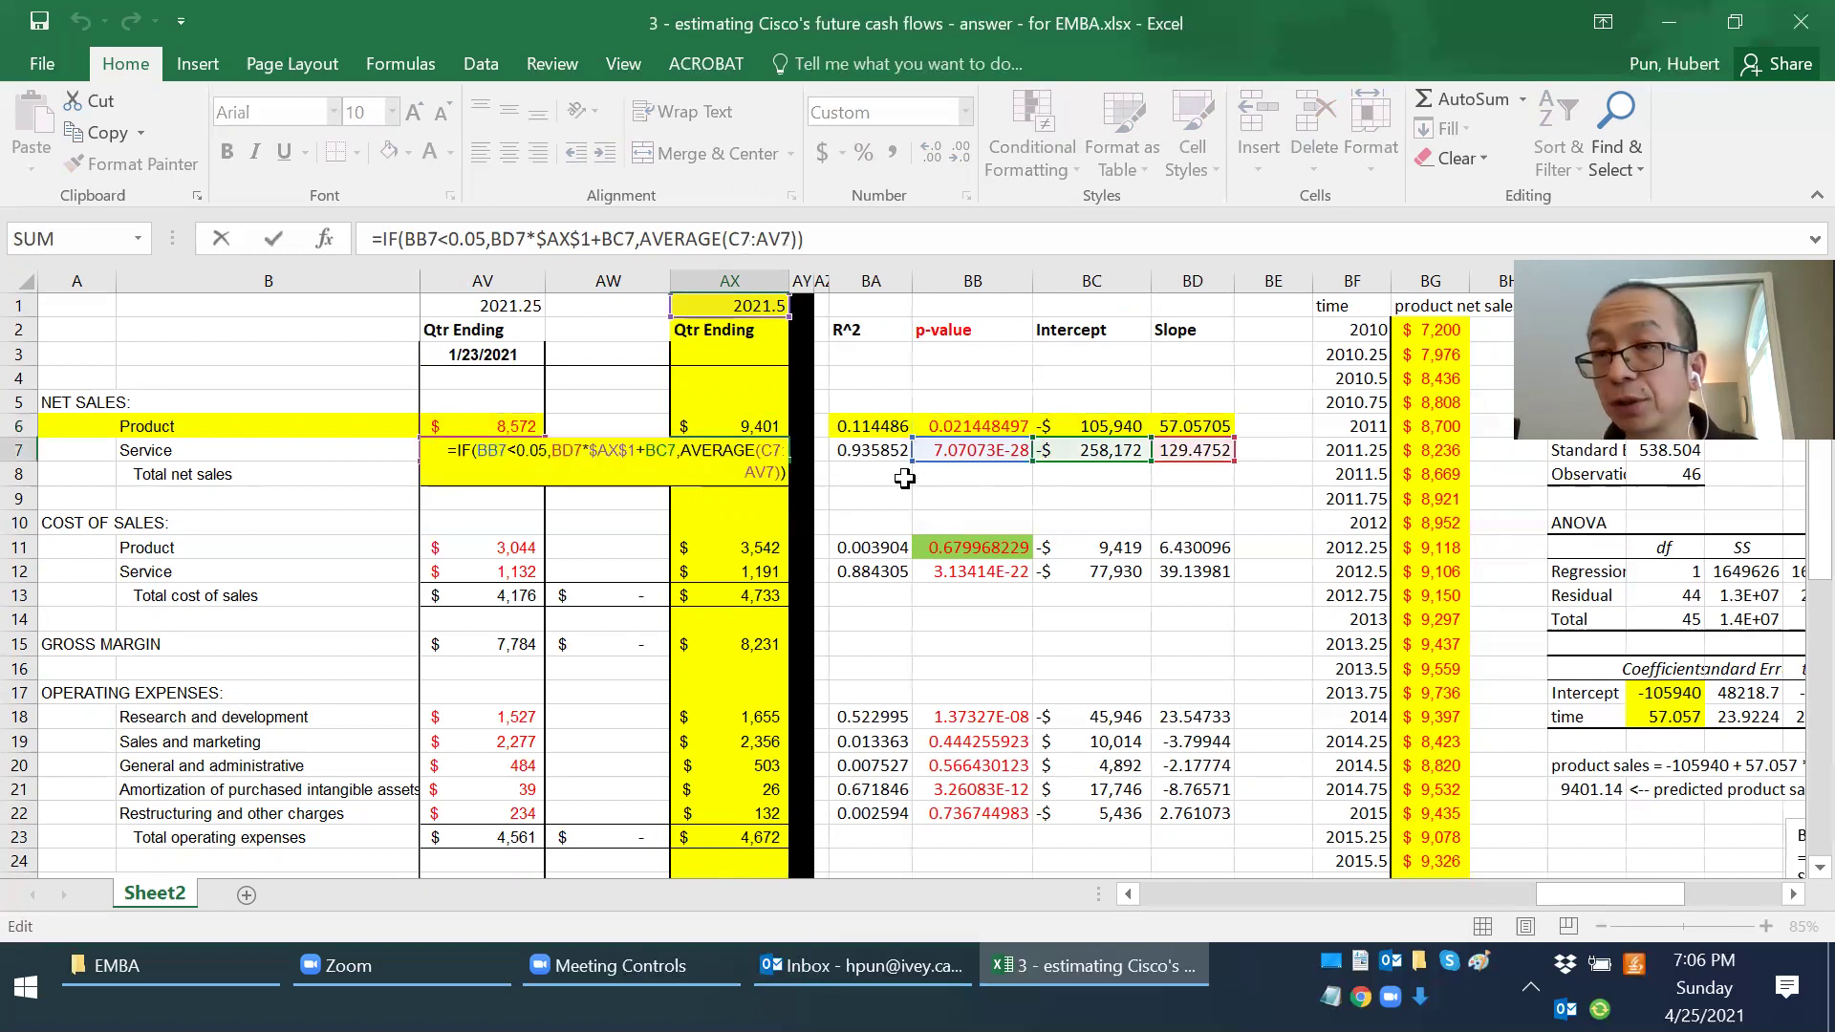
{"action": "key", "text": "Escape"}
{"action": "left_click", "coordinate": [743, 475]}
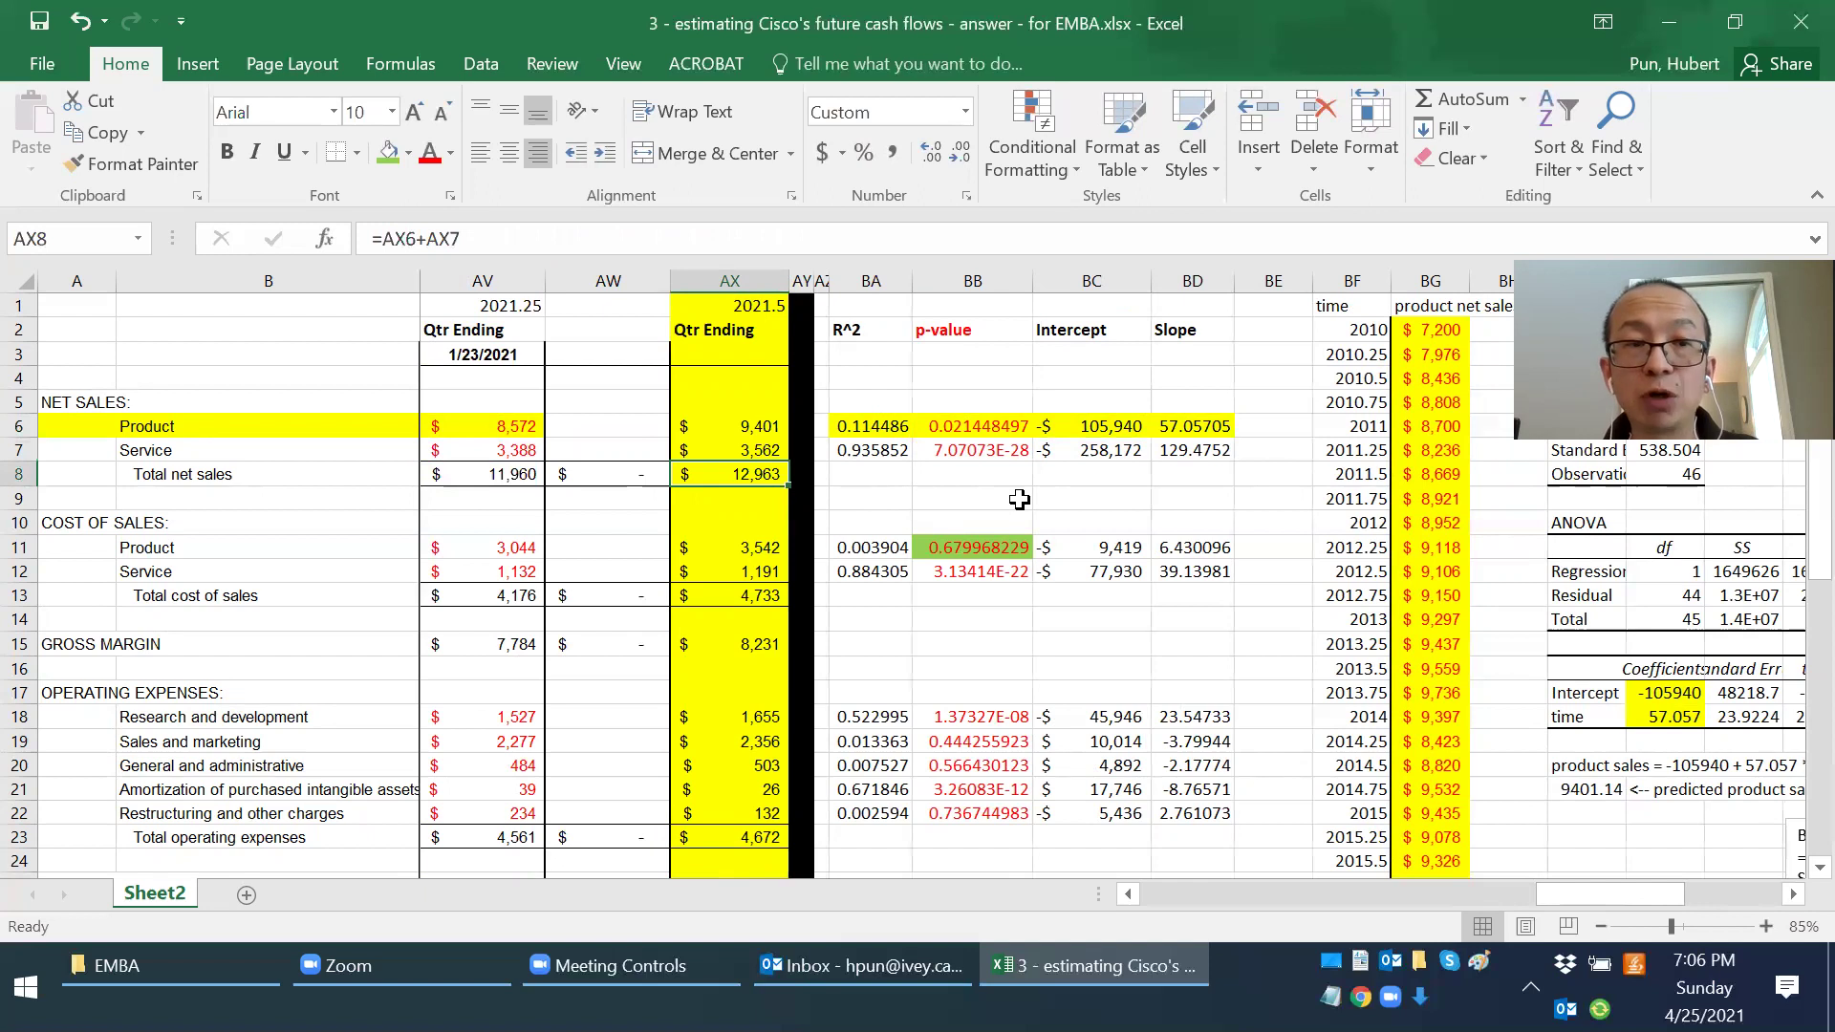
{"action": "key", "text": "F2"}
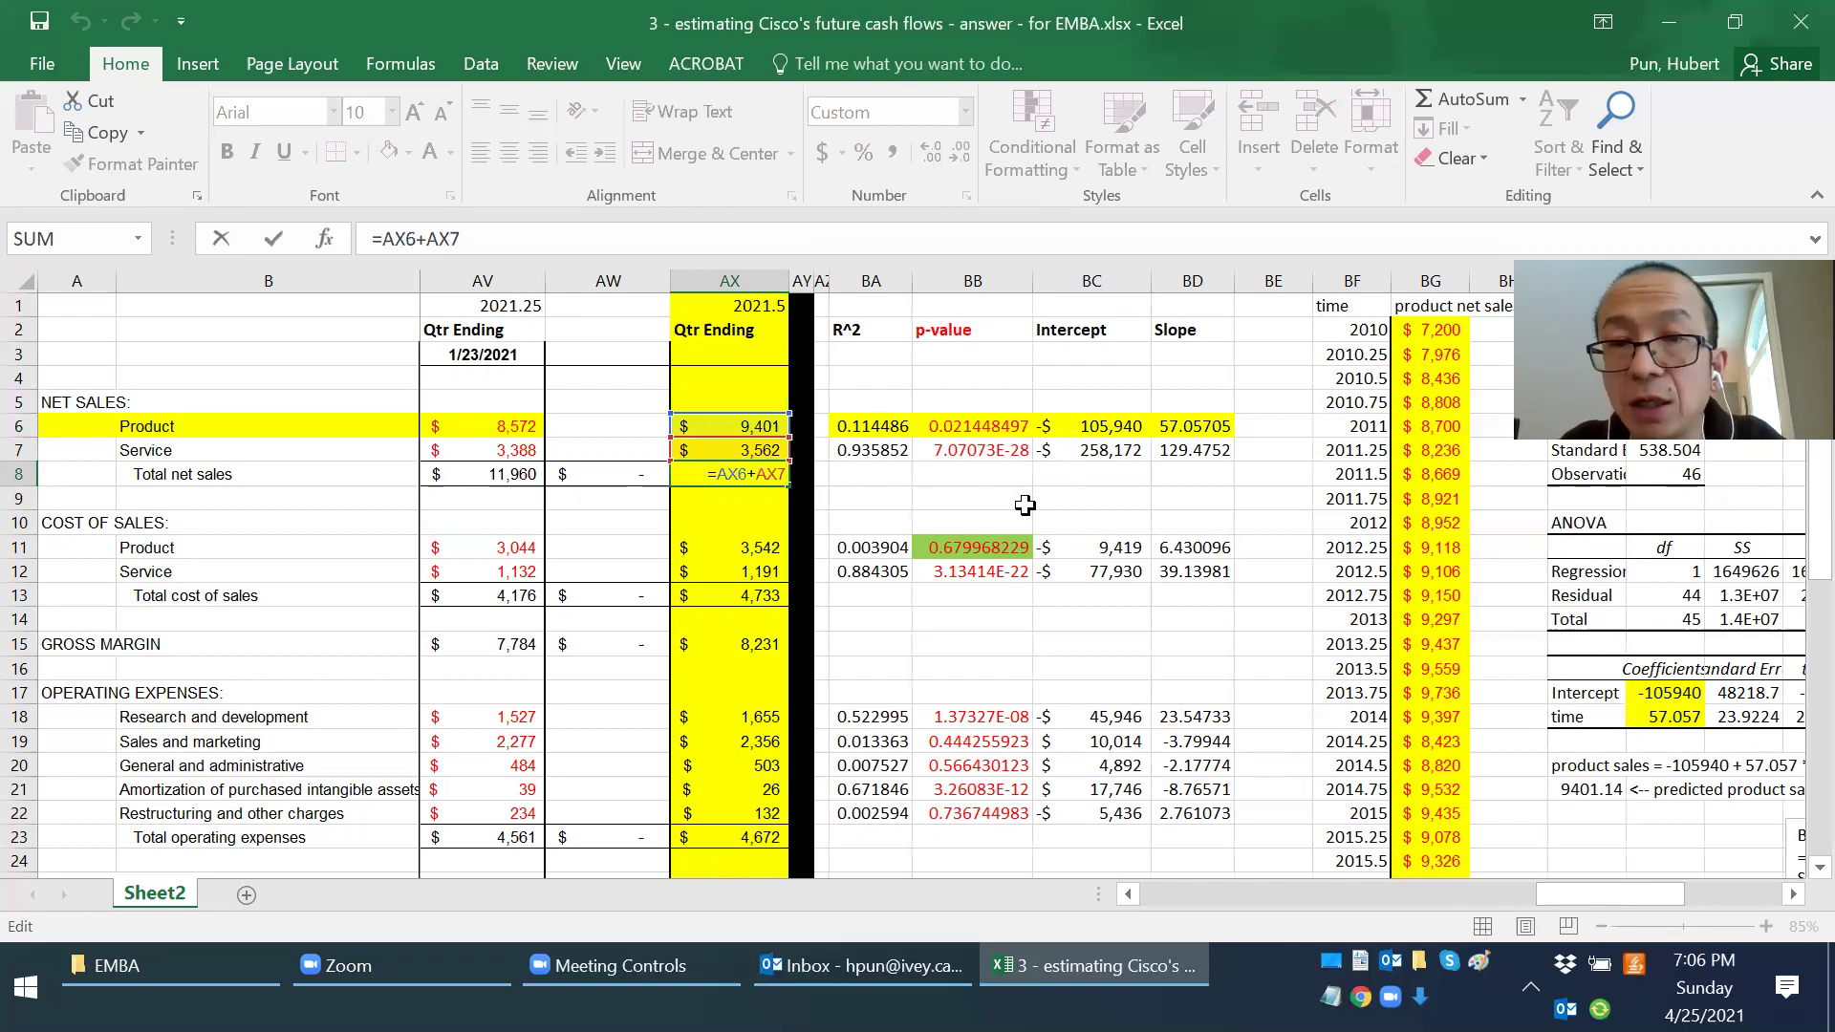
{"action": "key", "text": "Escape"}
Step: Trace the cell references of the cost-of-sales product and service forecasts in AX11:AX12 and their total in AX13
{"action": "key", "text": "Down"}
{"action": "key", "text": "Down"}
{"action": "key", "text": "Down"}
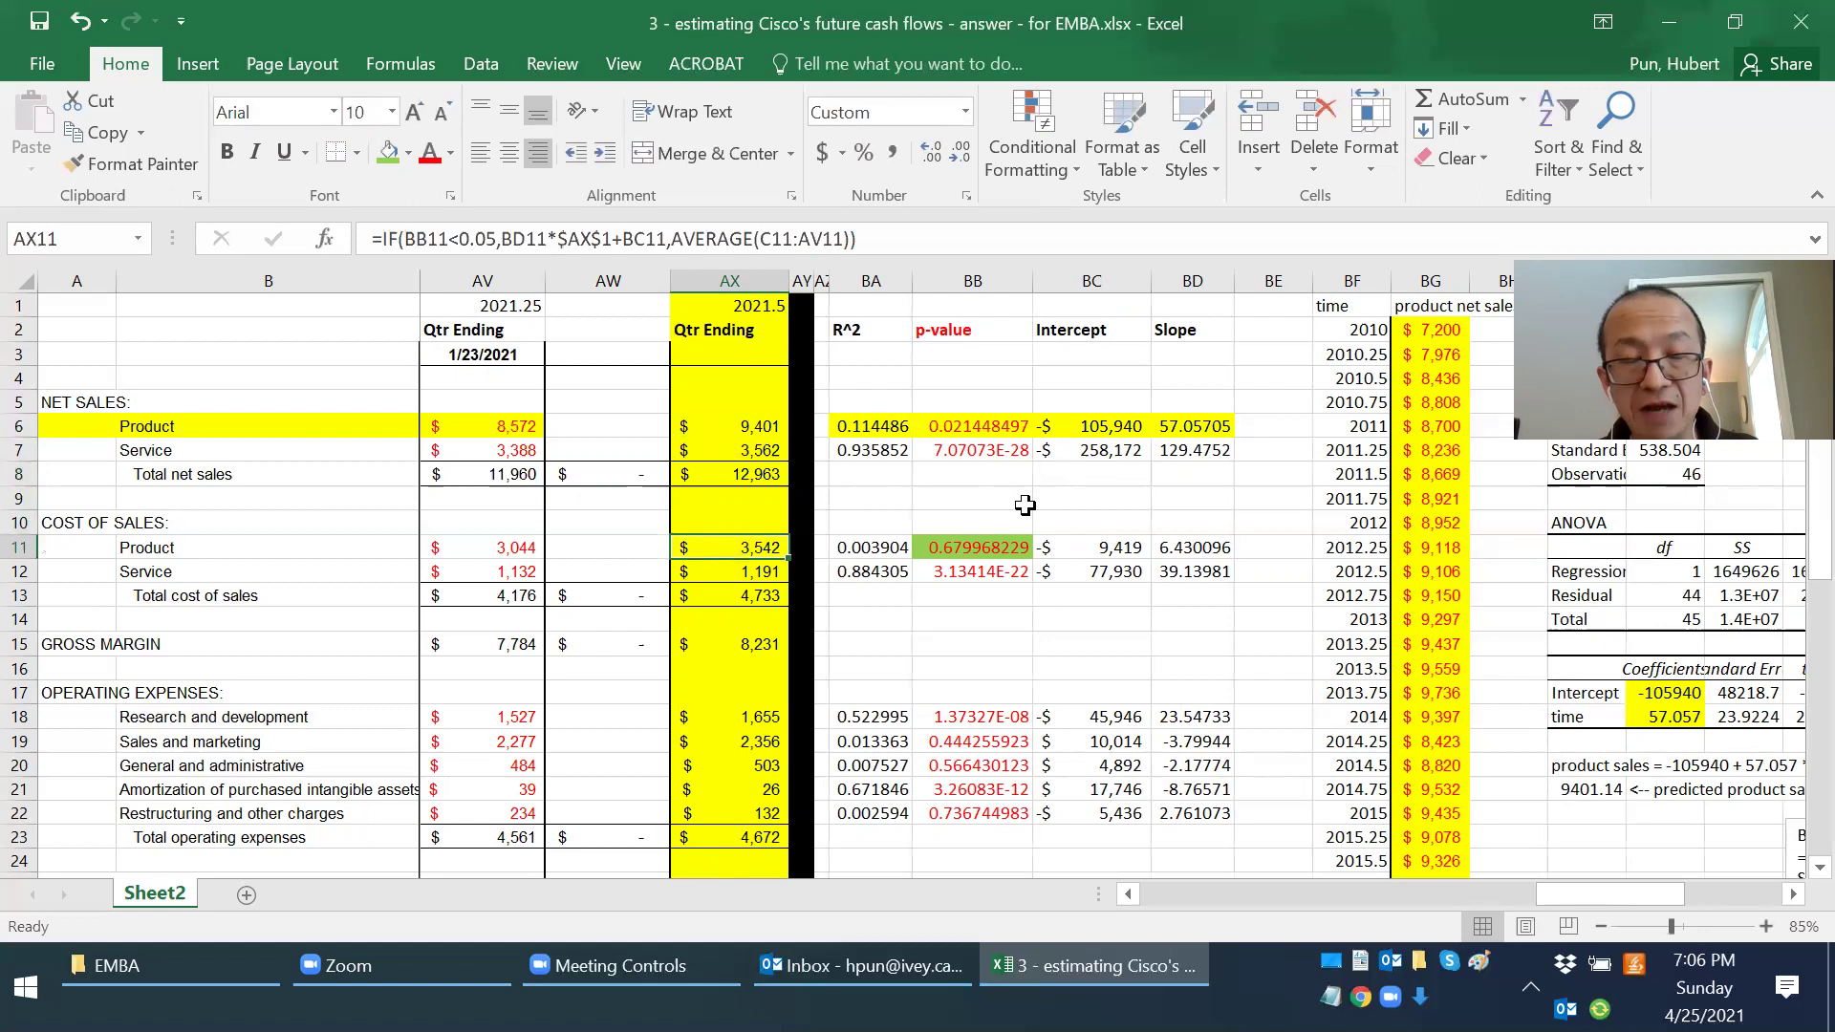
{"action": "key", "text": "F2"}
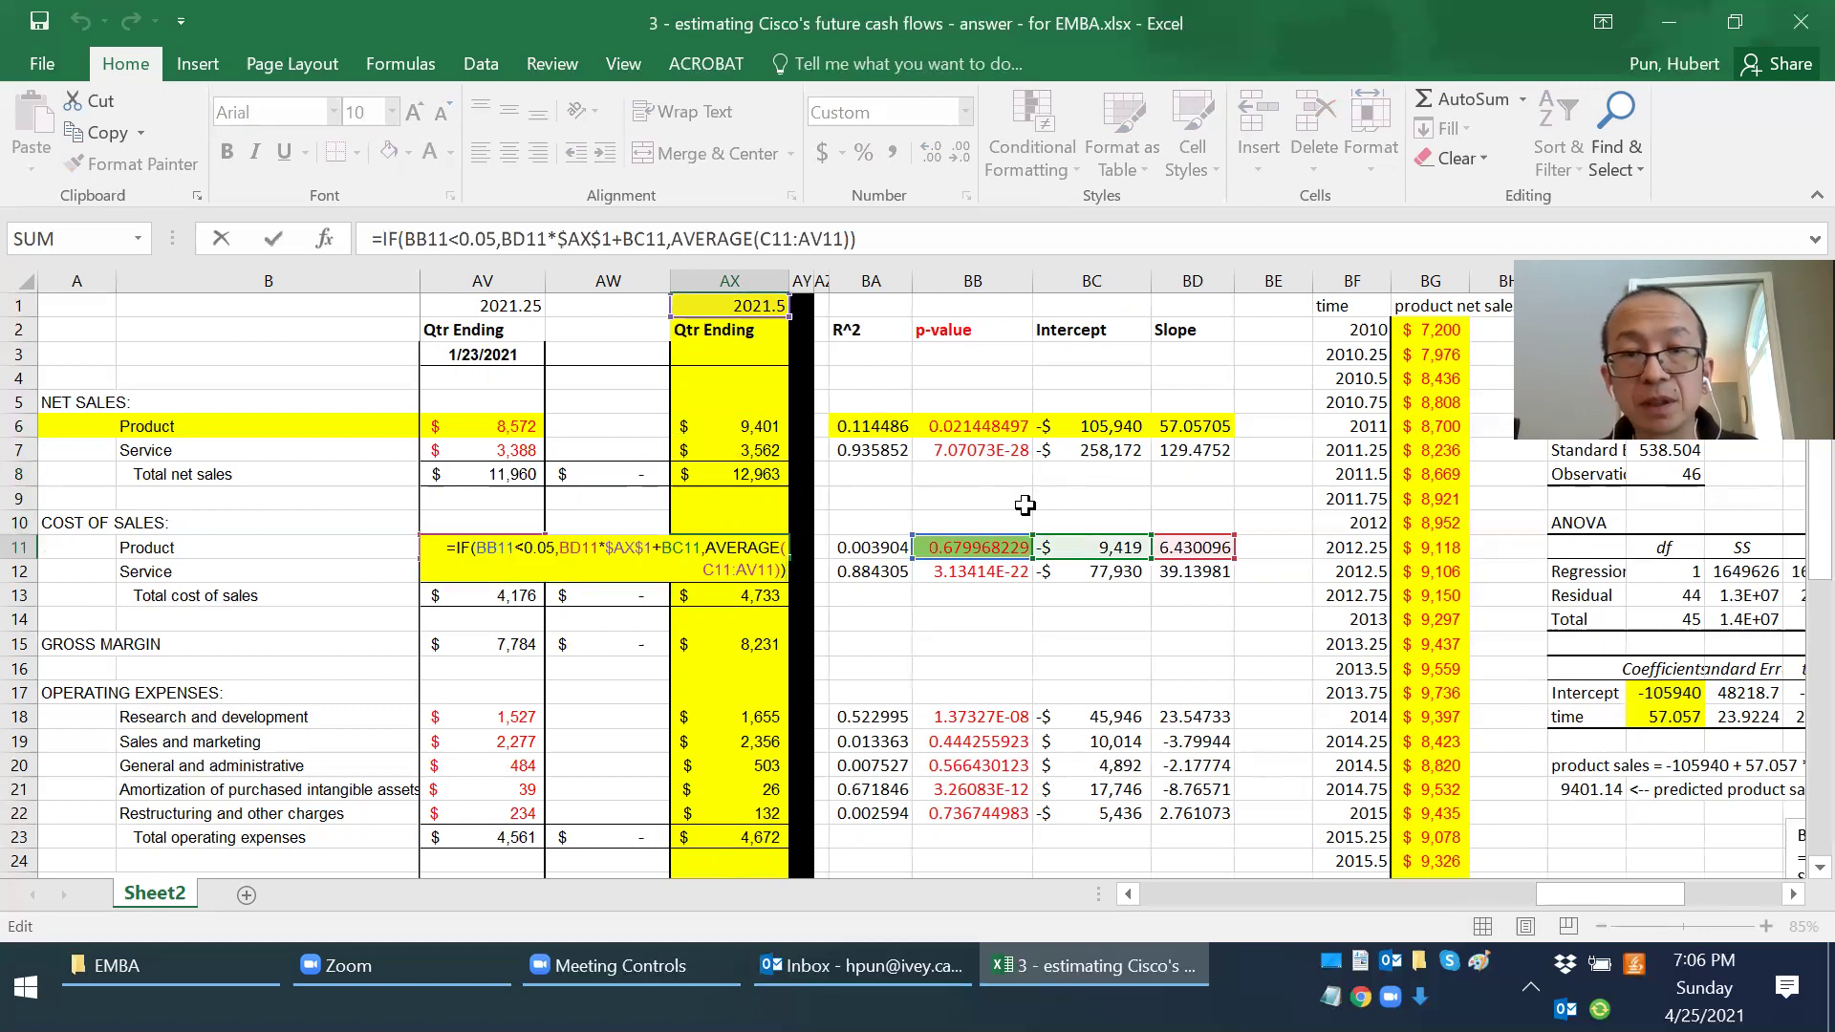
{"action": "key", "text": "Escape"}
{"action": "key", "text": "Down"}
{"action": "key", "text": "F2"}
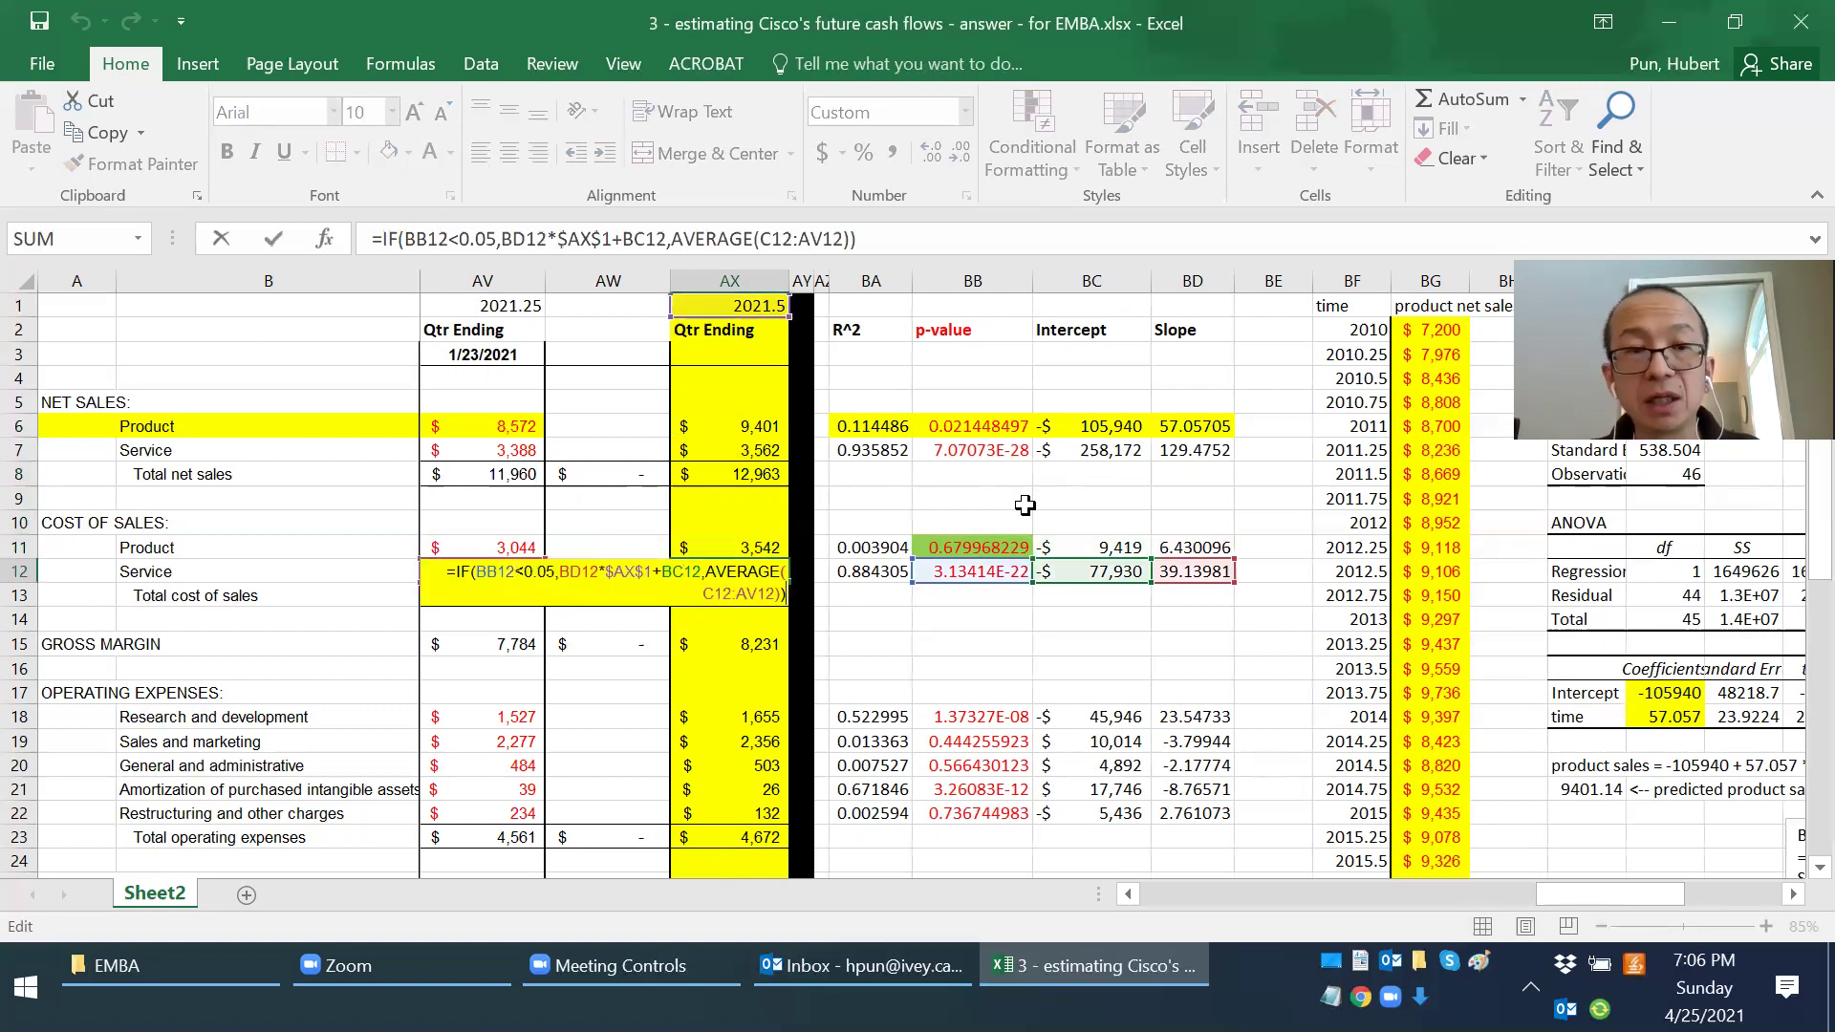
{"action": "key", "text": "Escape"}
{"action": "key", "text": "Down"}
{"action": "key", "text": "F2"}
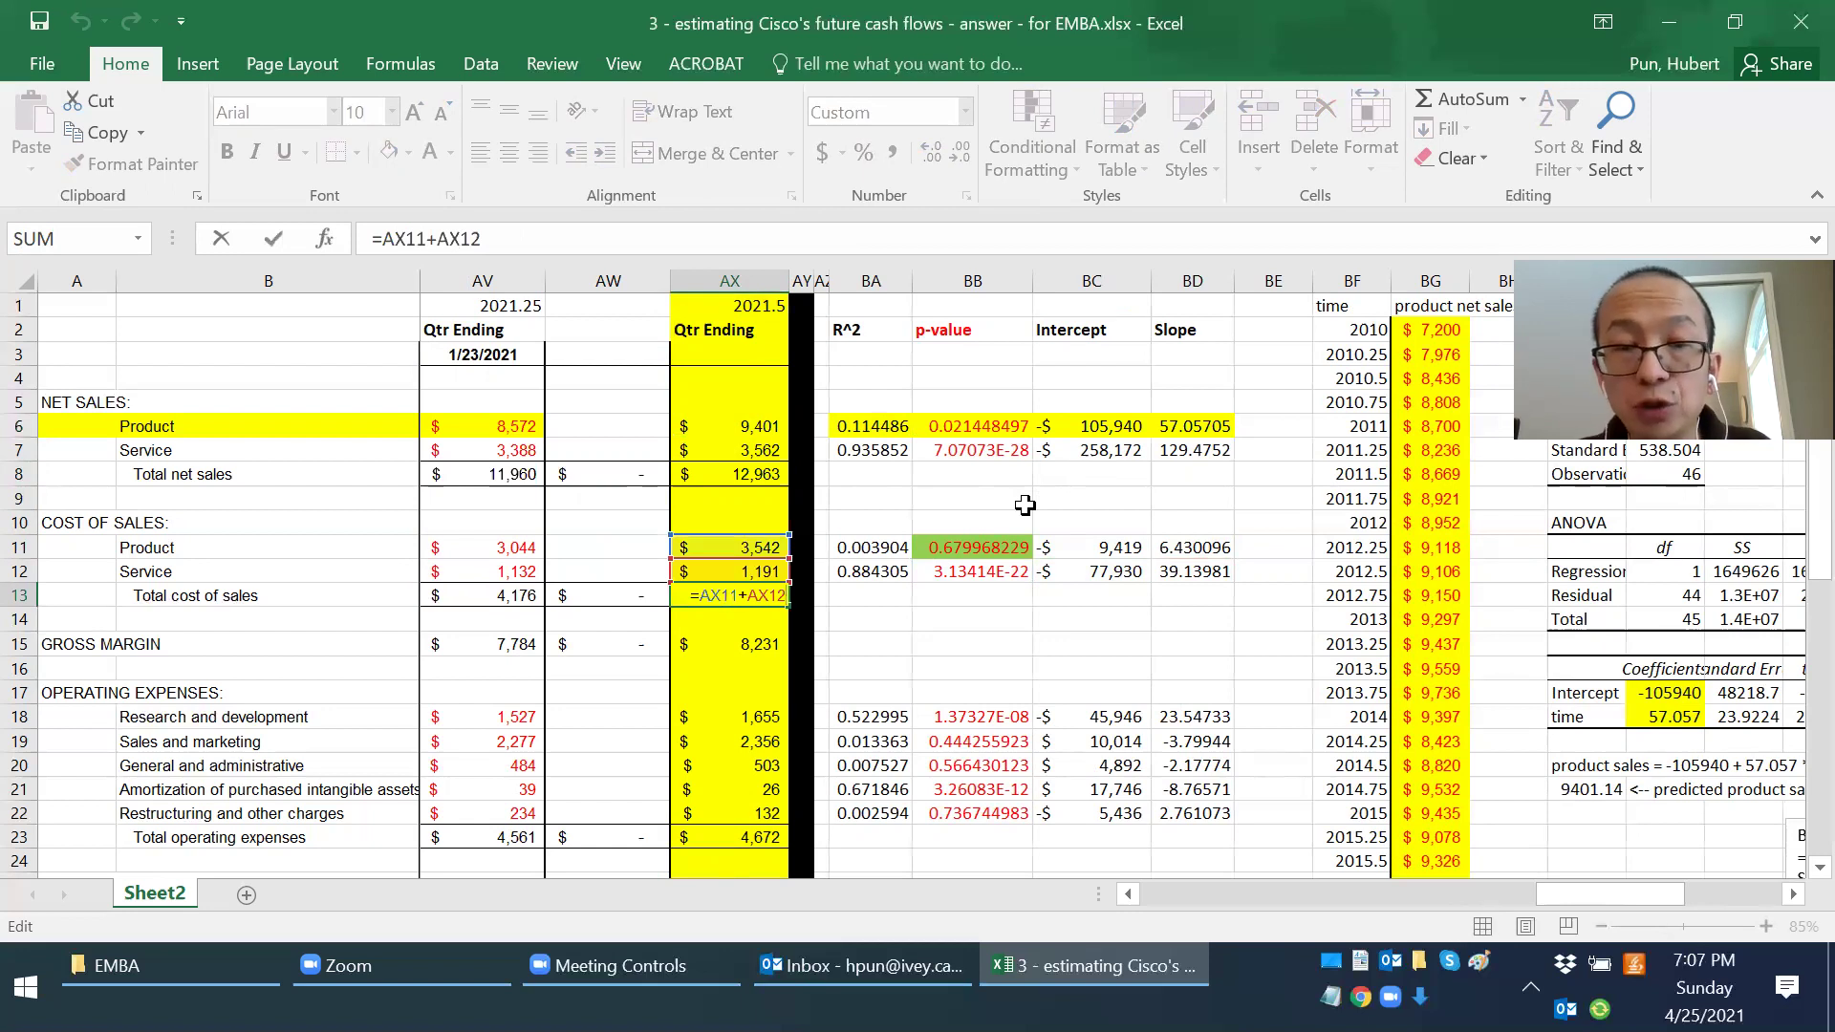
{"action": "key", "text": "Escape"}
Step: Check which cells the 2021.5 gross margin formula in AX15 refers to
{"action": "key", "text": "Down"}
{"action": "key", "text": "Down"}
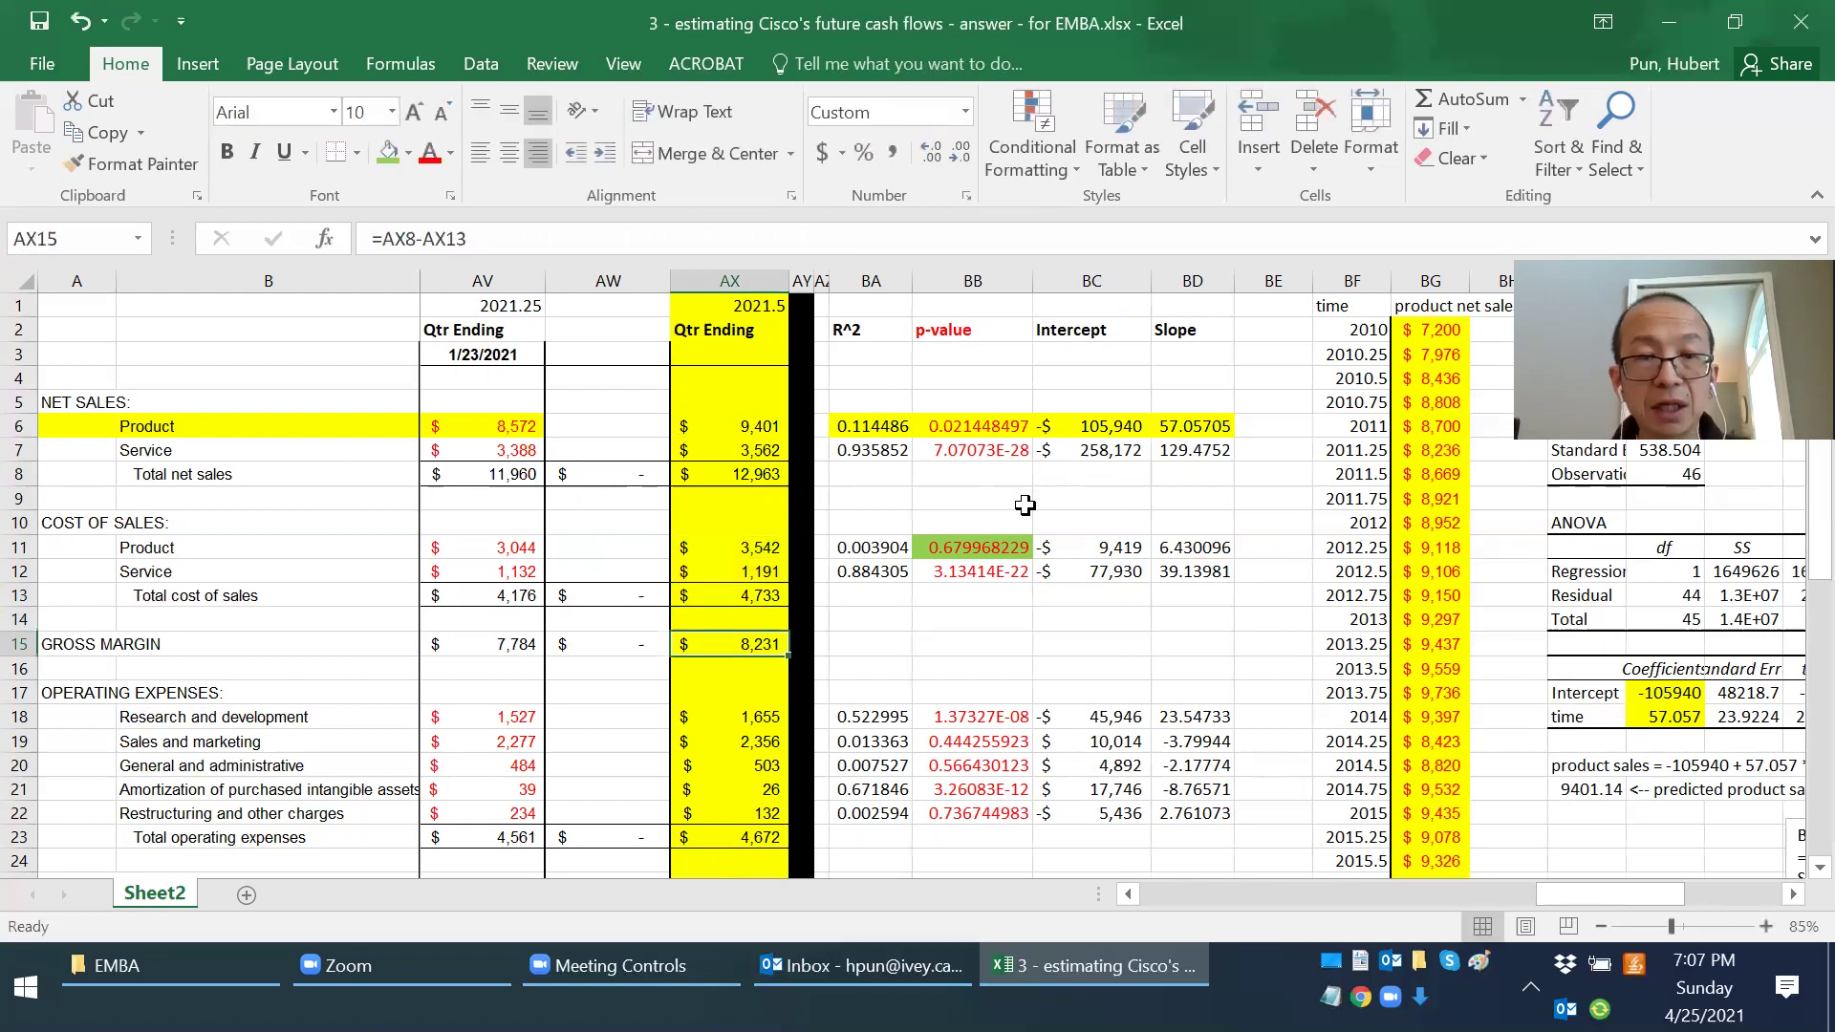
{"action": "key", "text": "F2"}
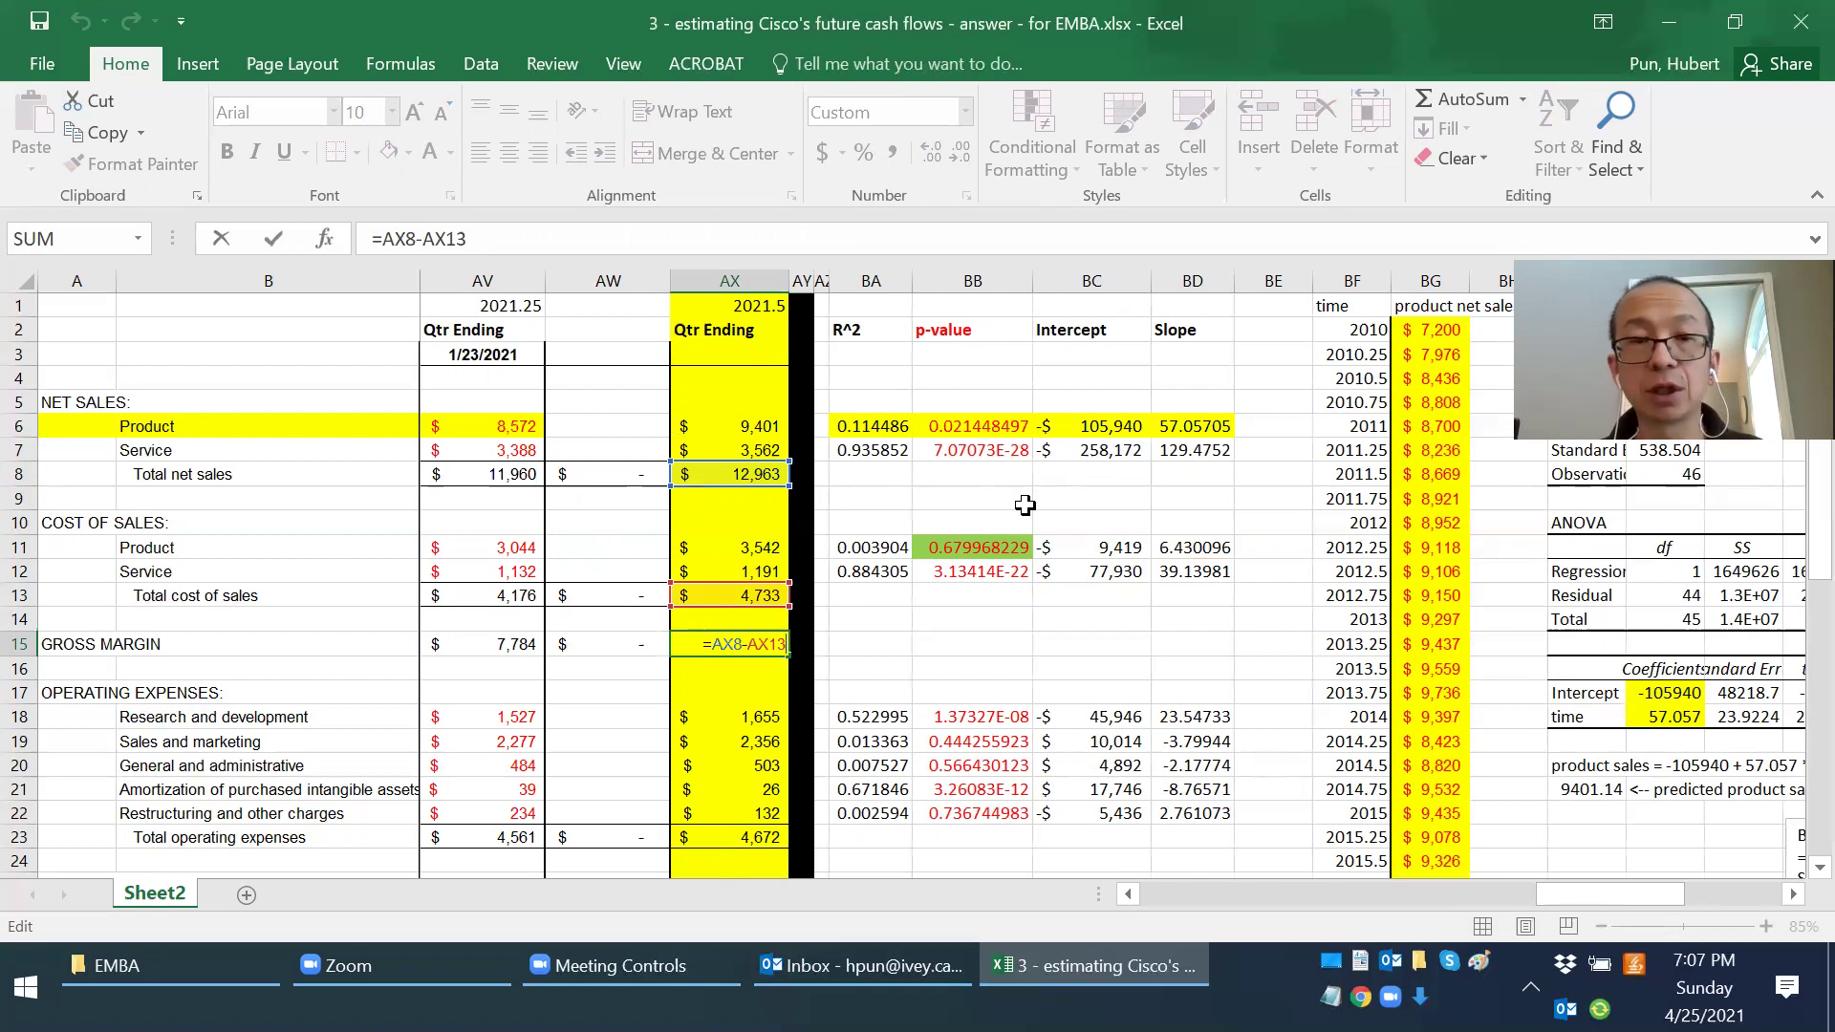
{"action": "scroll", "coordinate": [1008, 542], "scroll_direction": "down", "scroll_amount": 4}
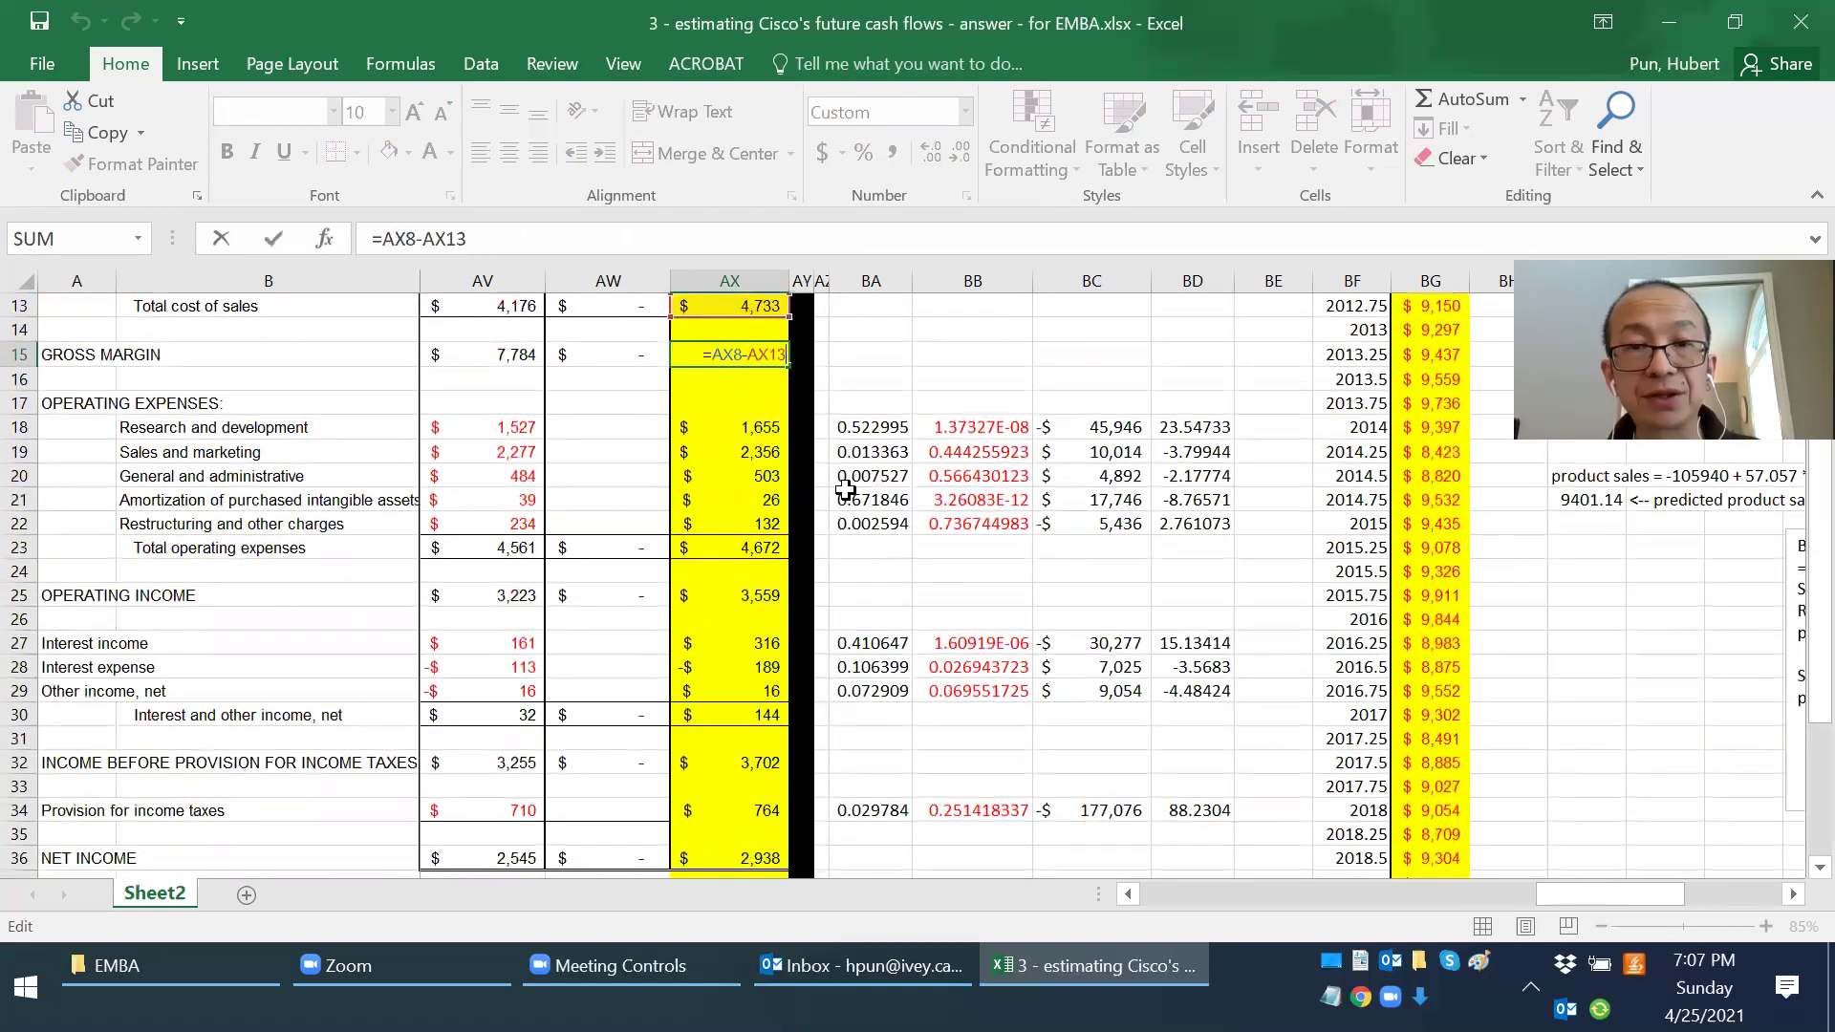
Step: Review the operating expense forecasts in AX18:AX22 and the formula that totals them in AX23
{"action": "left_click", "coordinate": [760, 429]}
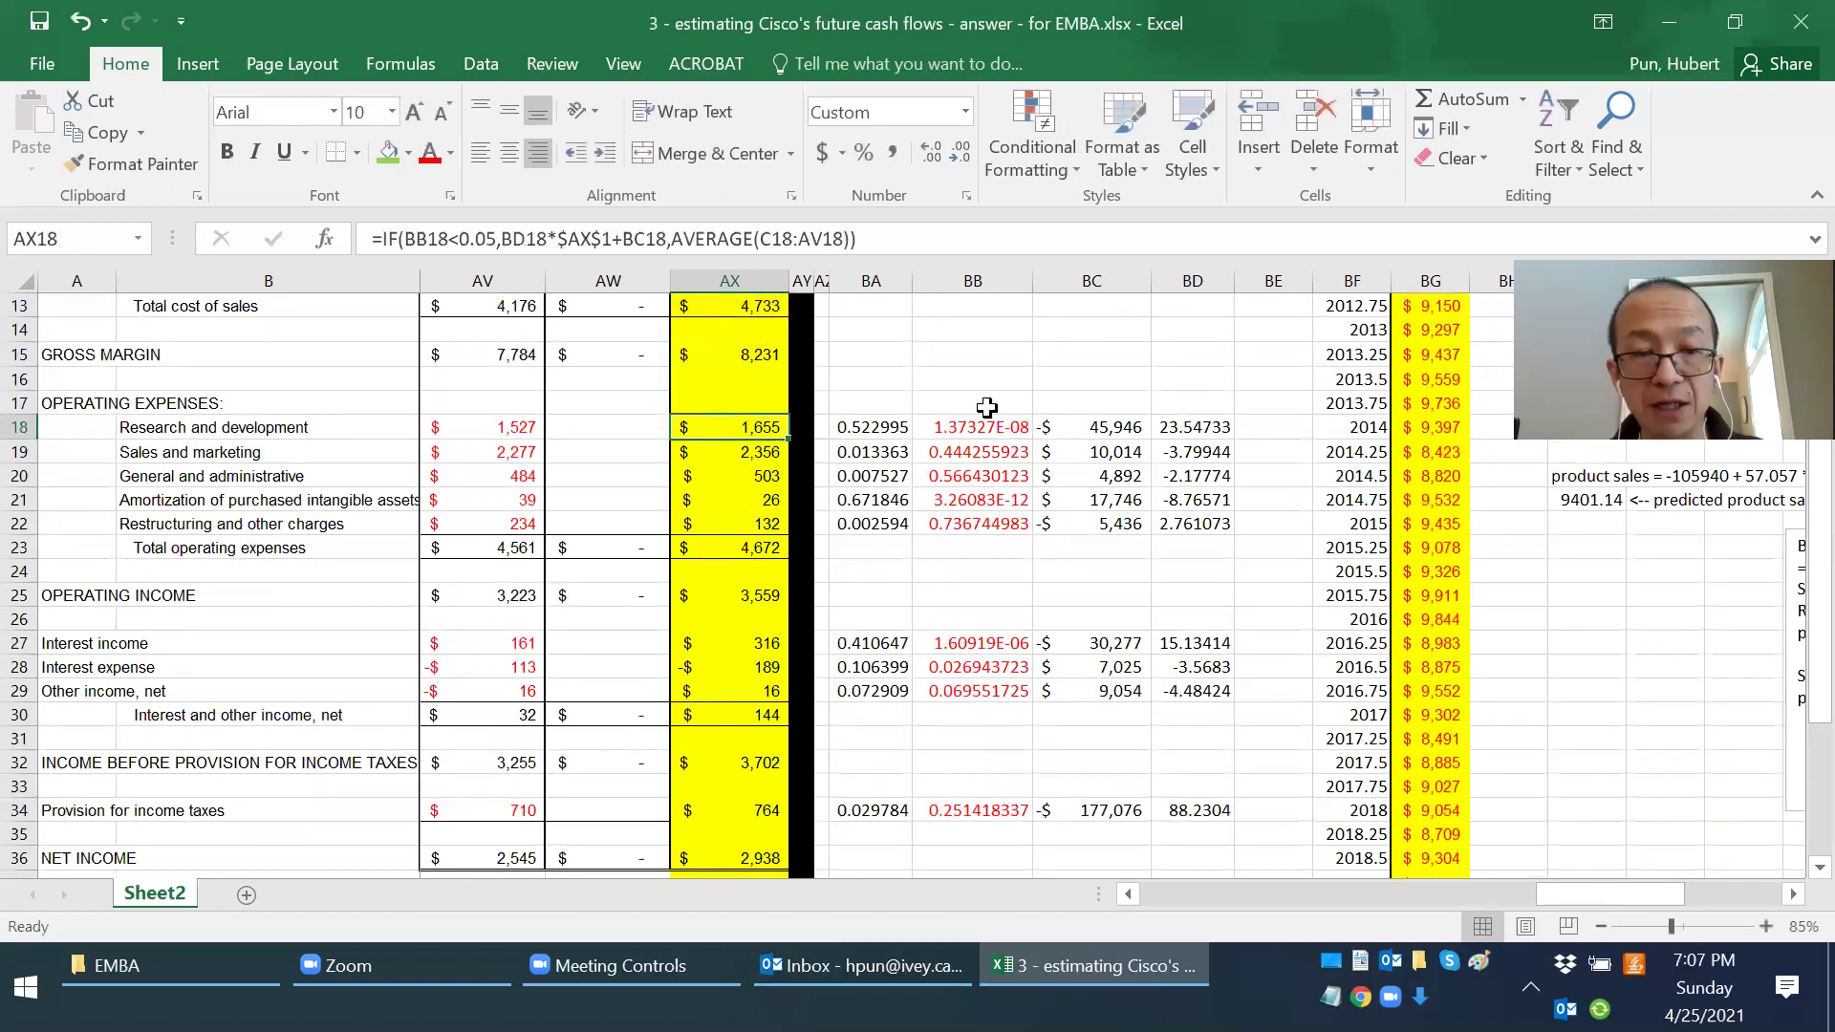
{"action": "key", "text": "shift+Down"}
{"action": "key", "text": "shift+Down"}
{"action": "key", "text": "shift+Down"}
{"action": "key", "text": "shift+Down"}
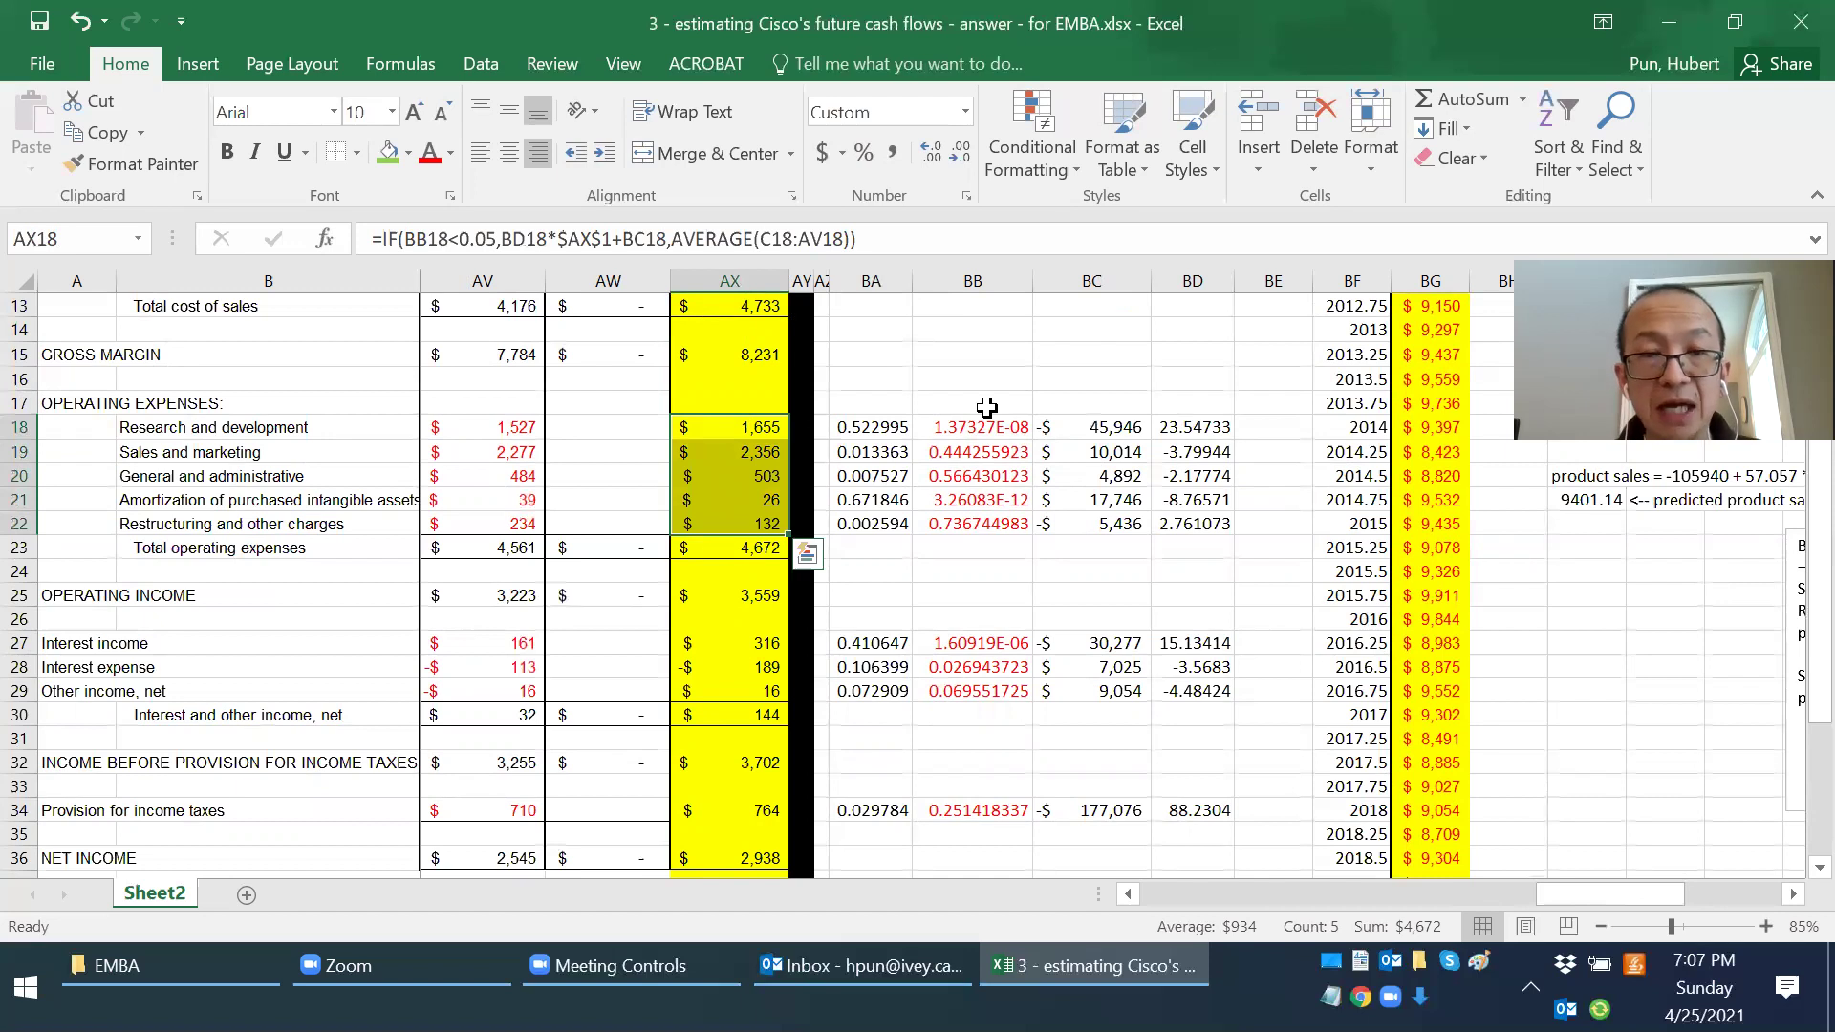
{"action": "key", "text": "Down"}
{"action": "key", "text": "Down"}
{"action": "key", "text": "Down"}
{"action": "key", "text": "Down"}
{"action": "key", "text": "Down"}
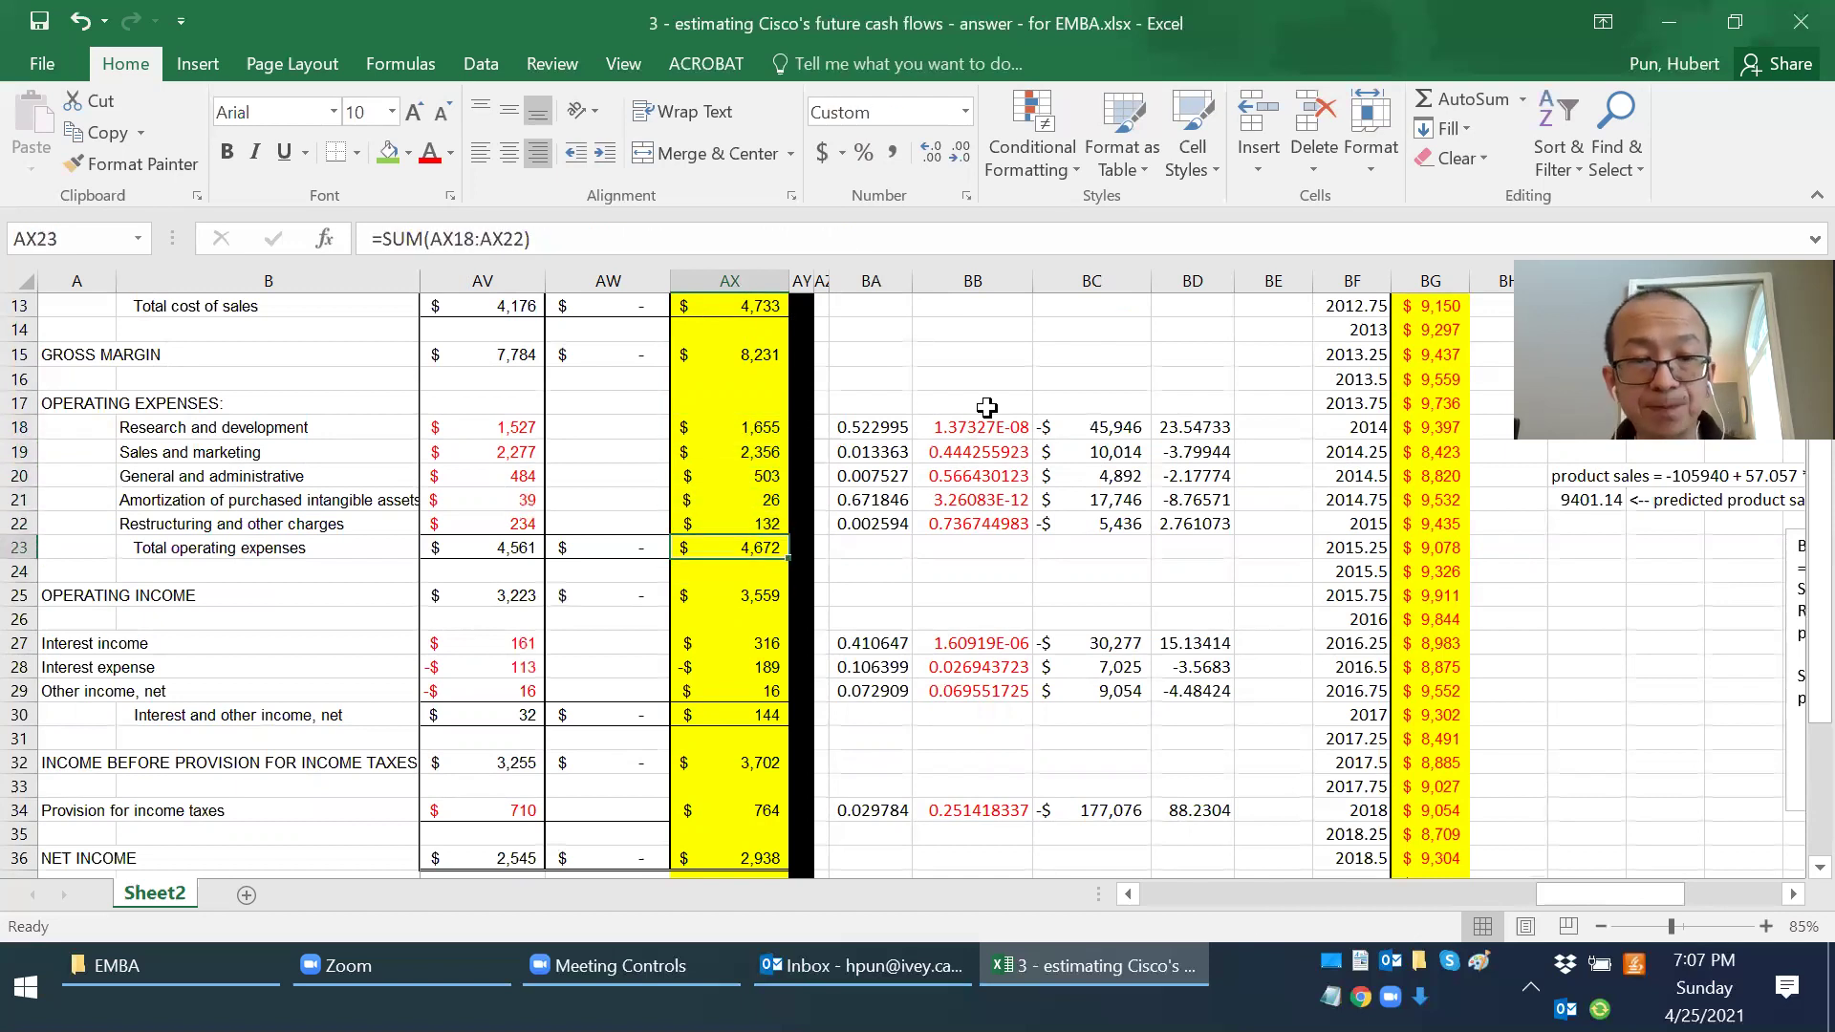
{"action": "key", "text": "F2"}
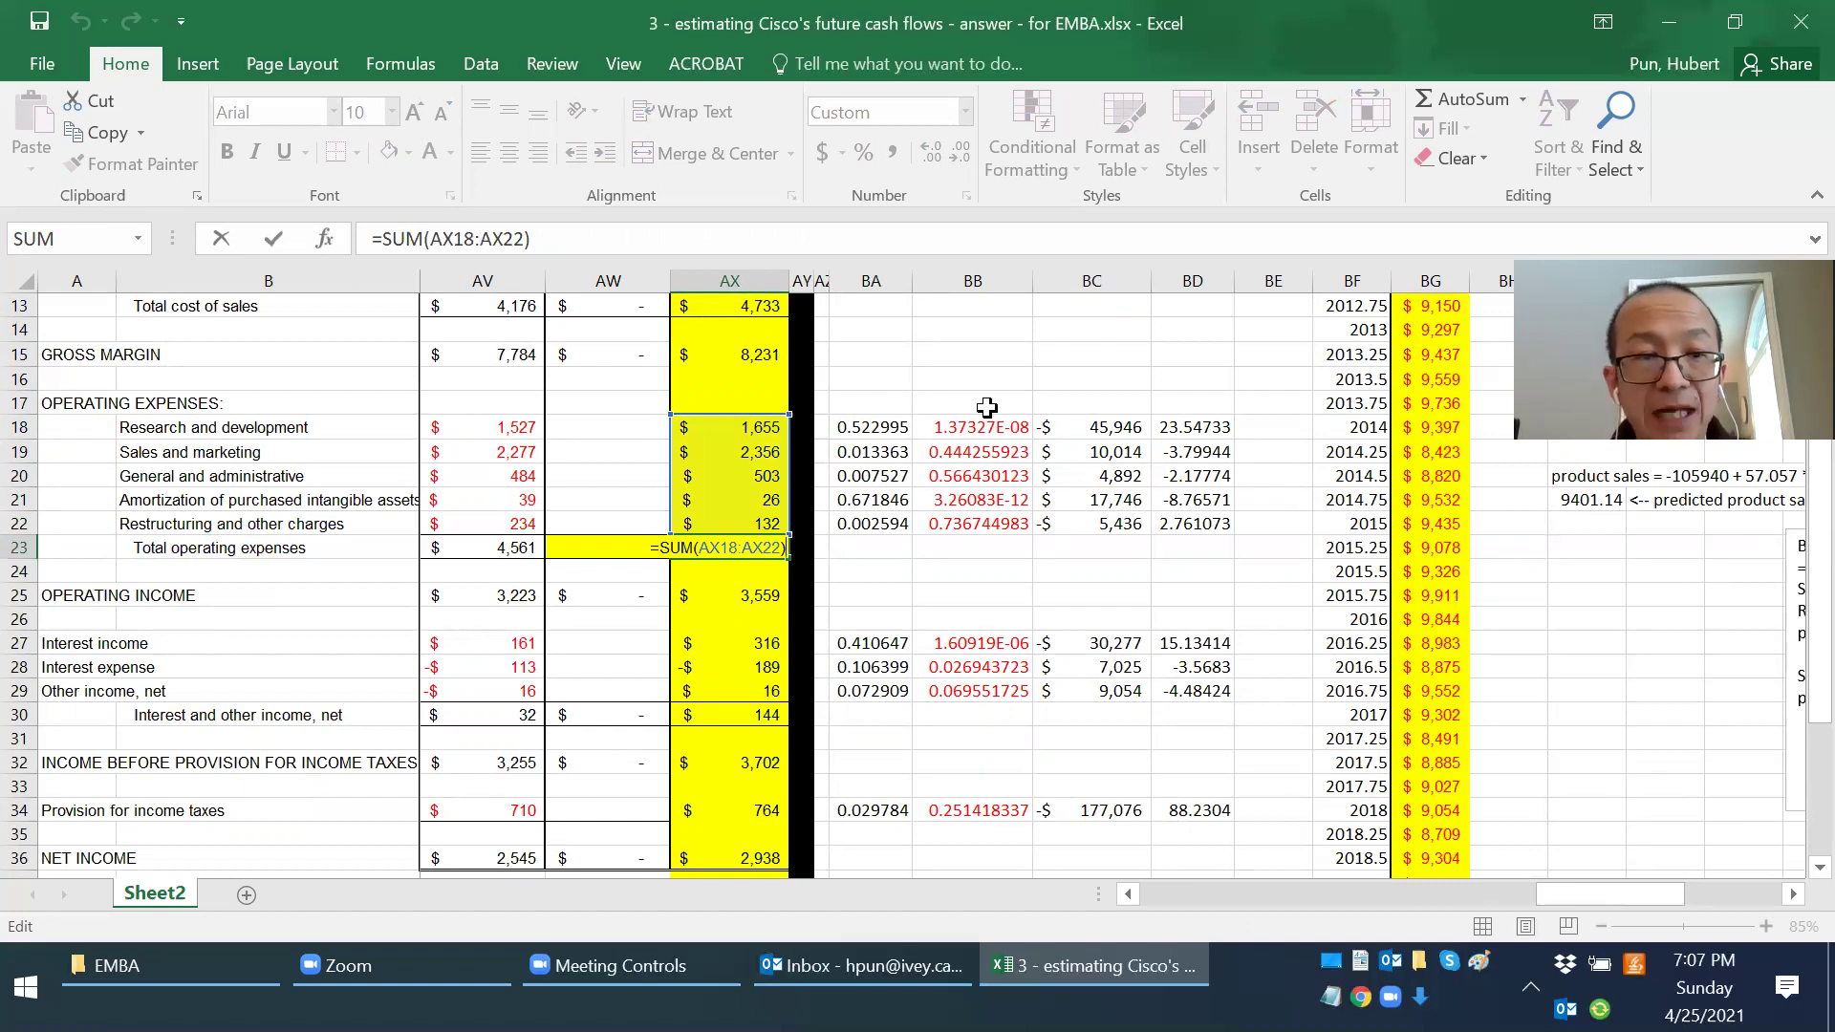
{"action": "key", "text": "Return"}
Step: Inspect the operating income formula in AX25 and the cells it references
{"action": "key", "text": "Down"}
{"action": "key", "text": "F2"}
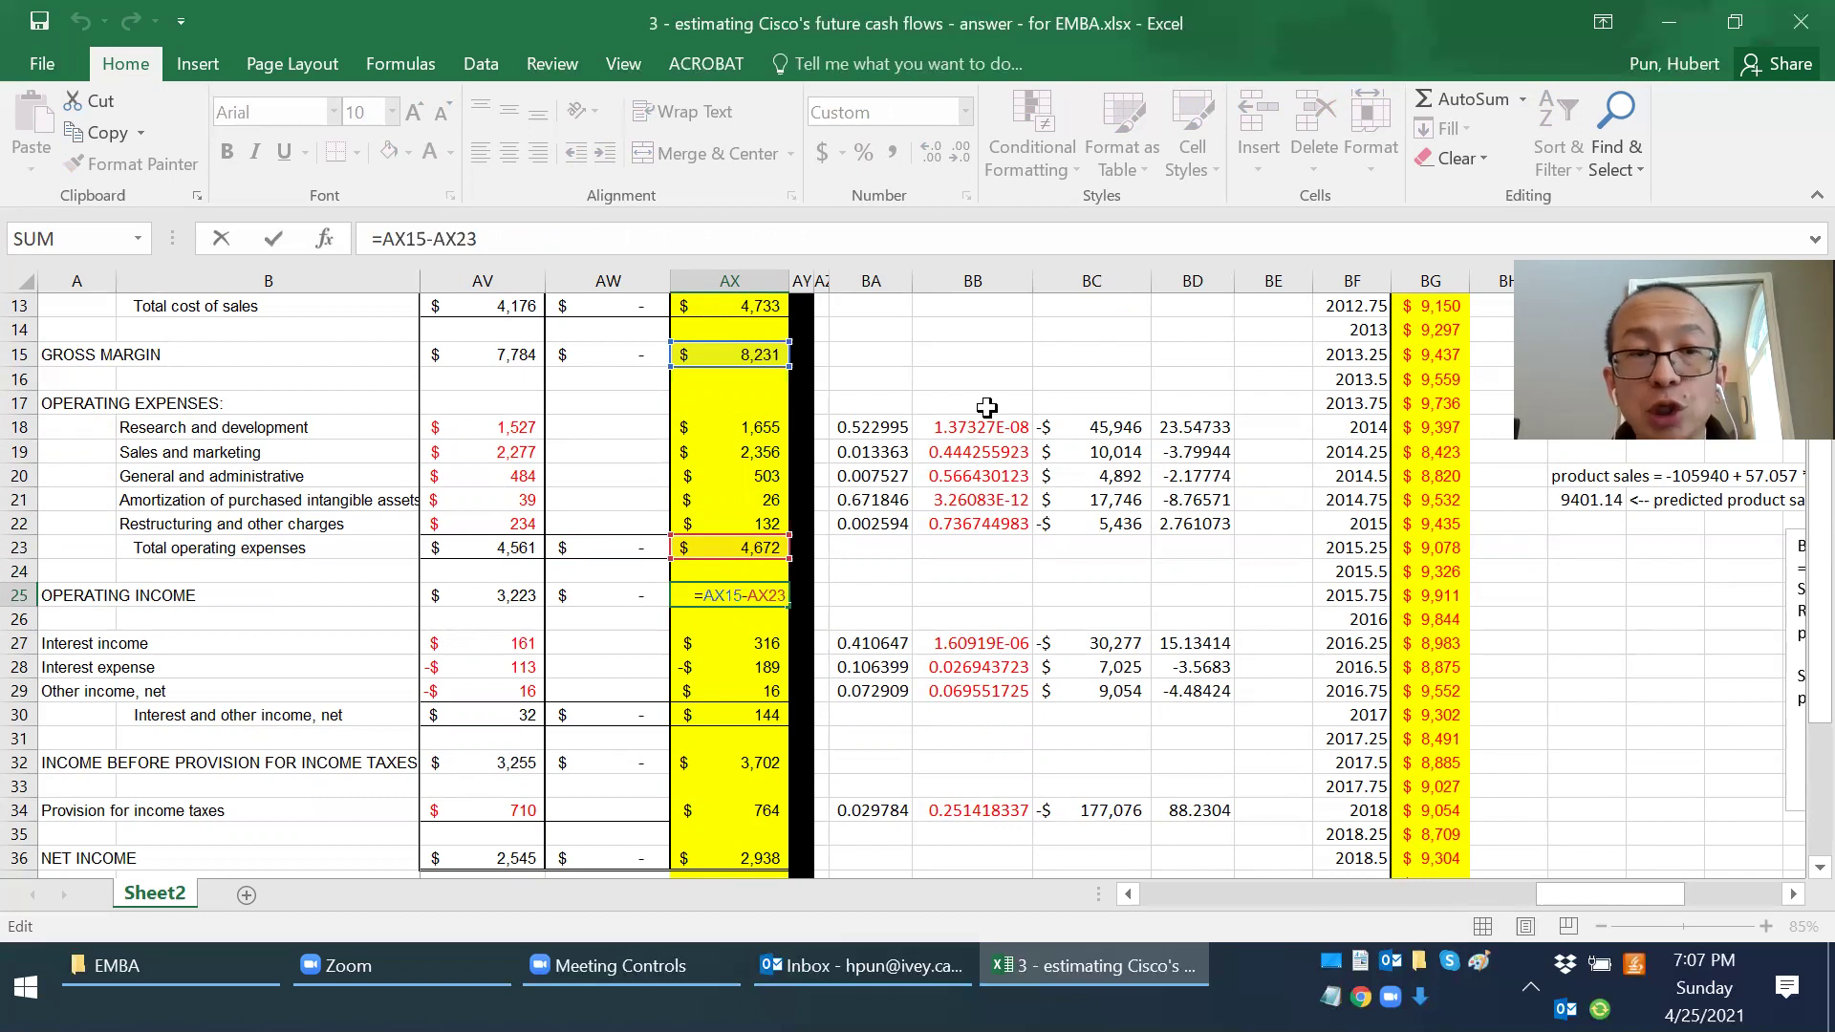
{"action": "key", "text": "Return"}
Step: Review the forecast formulas for interest income, interest expense and other income in AX27:AX29 and their sum in AX30
{"action": "key", "text": "Down"}
{"action": "key", "text": "Down"}
{"action": "key", "text": "Down"}
{"action": "key", "text": "Up"}
{"action": "key", "text": "Up"}
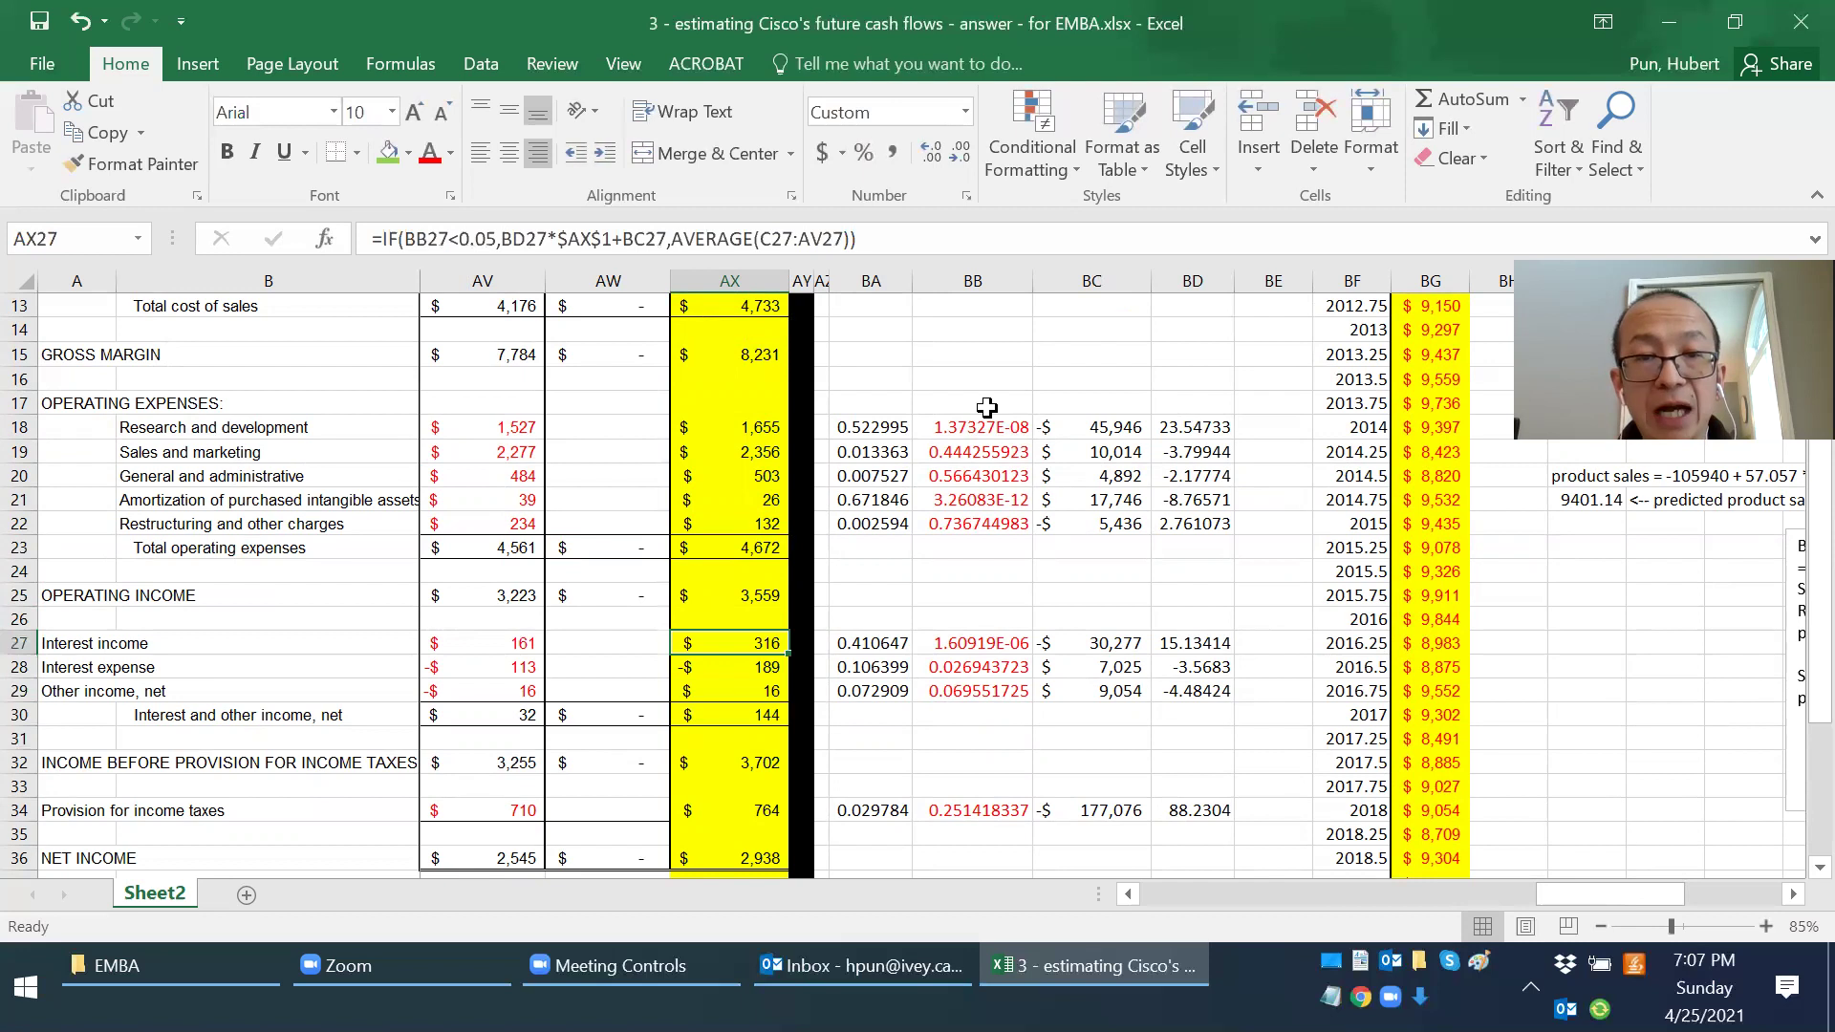
{"action": "key", "text": "F2"}
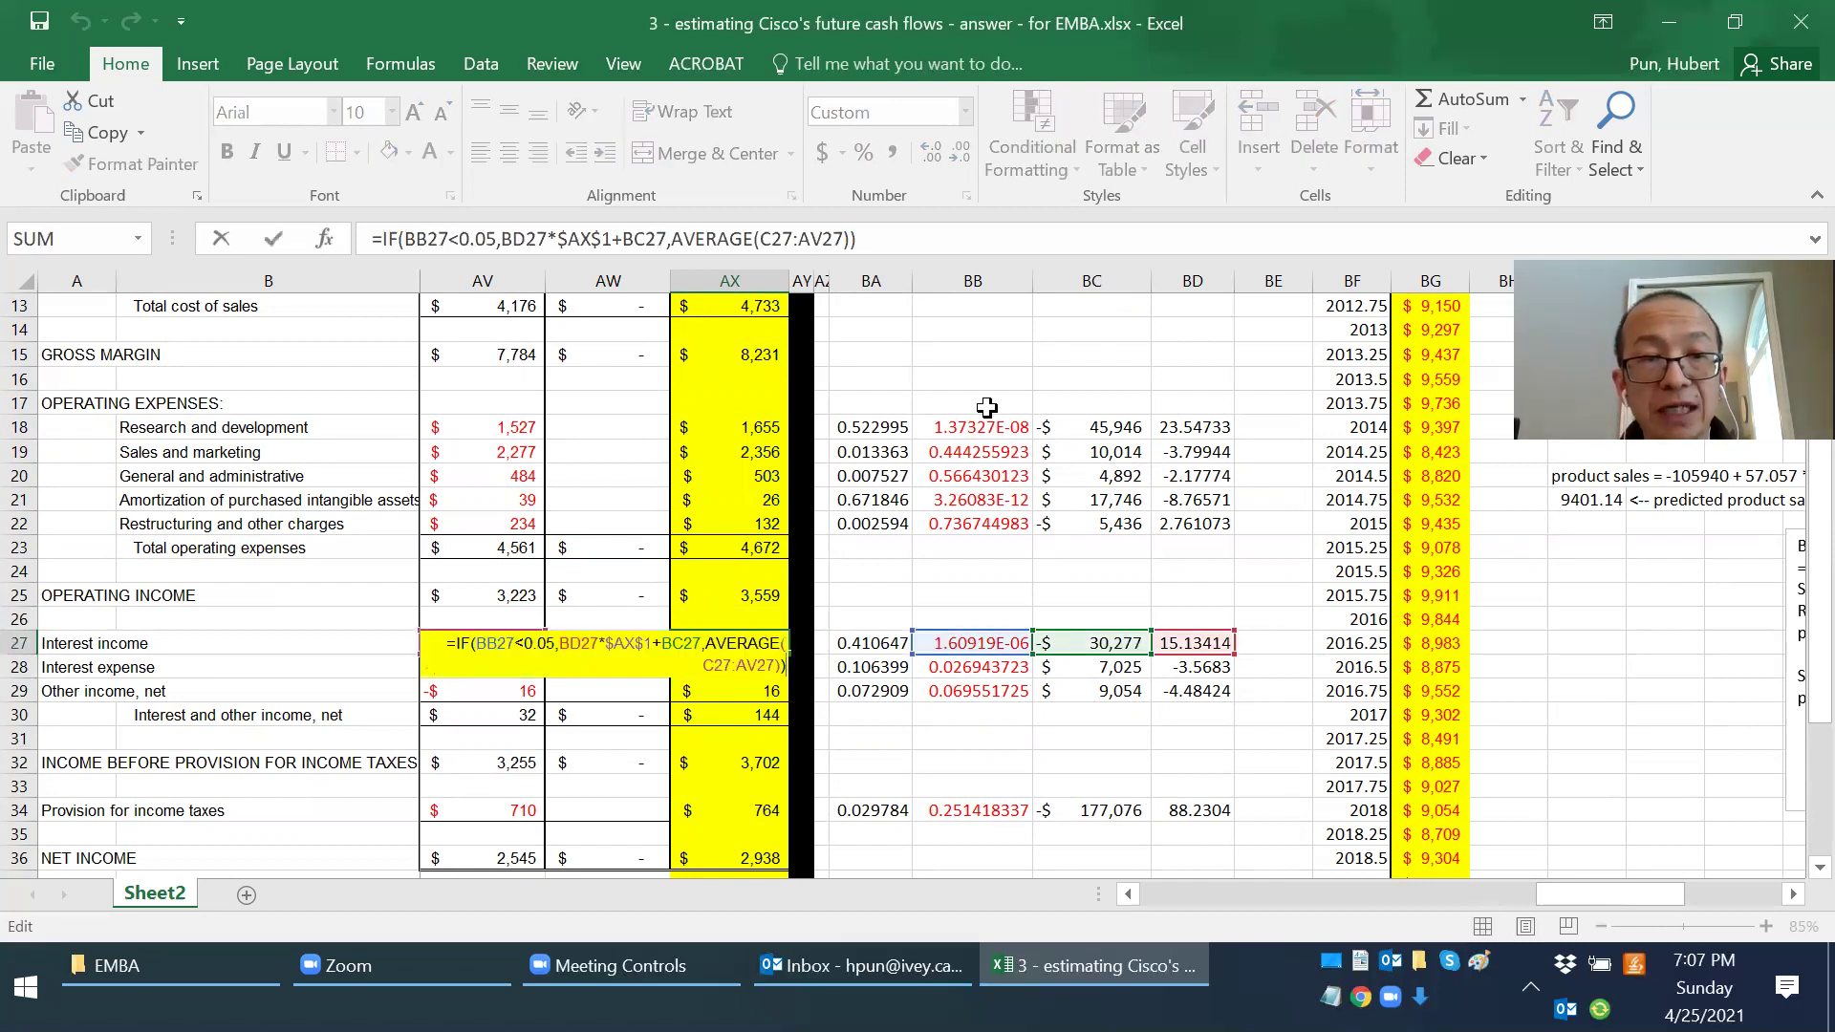
{"action": "key", "text": "Return"}
{"action": "key", "text": "F2"}
{"action": "key", "text": "Return"}
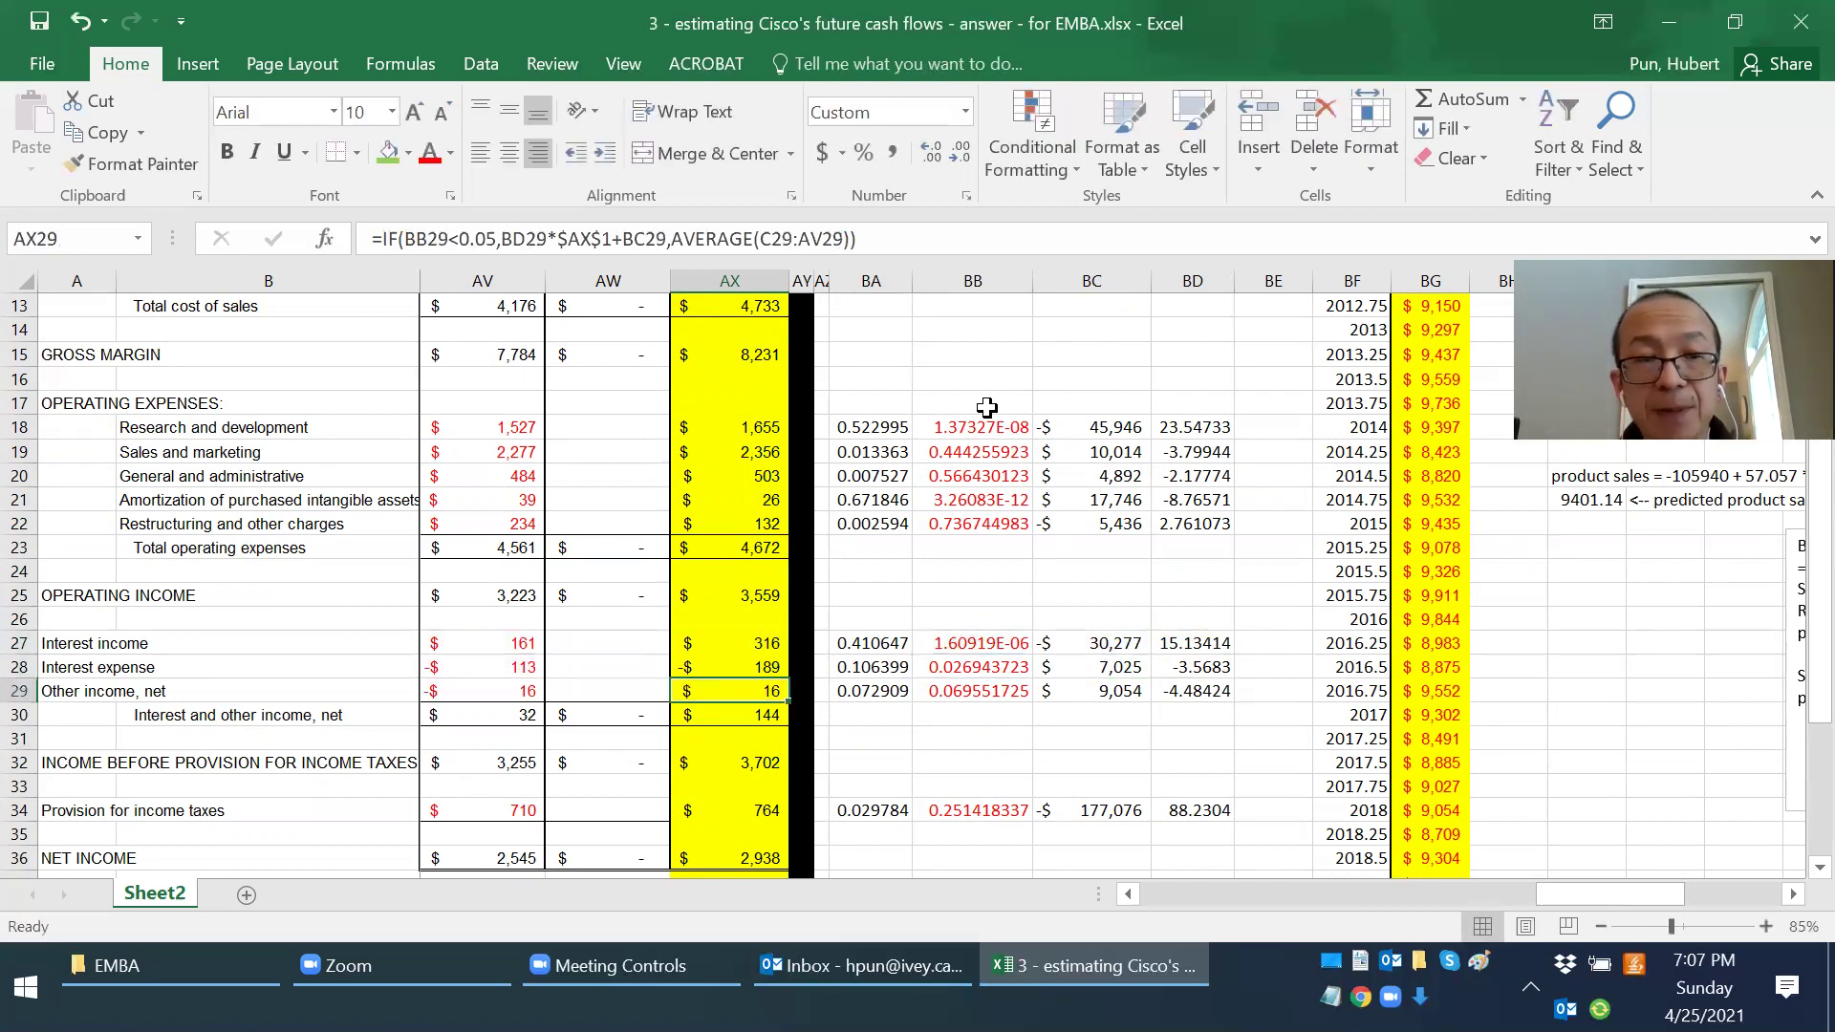
{"action": "key", "text": "F2"}
{"action": "key", "text": "Return"}
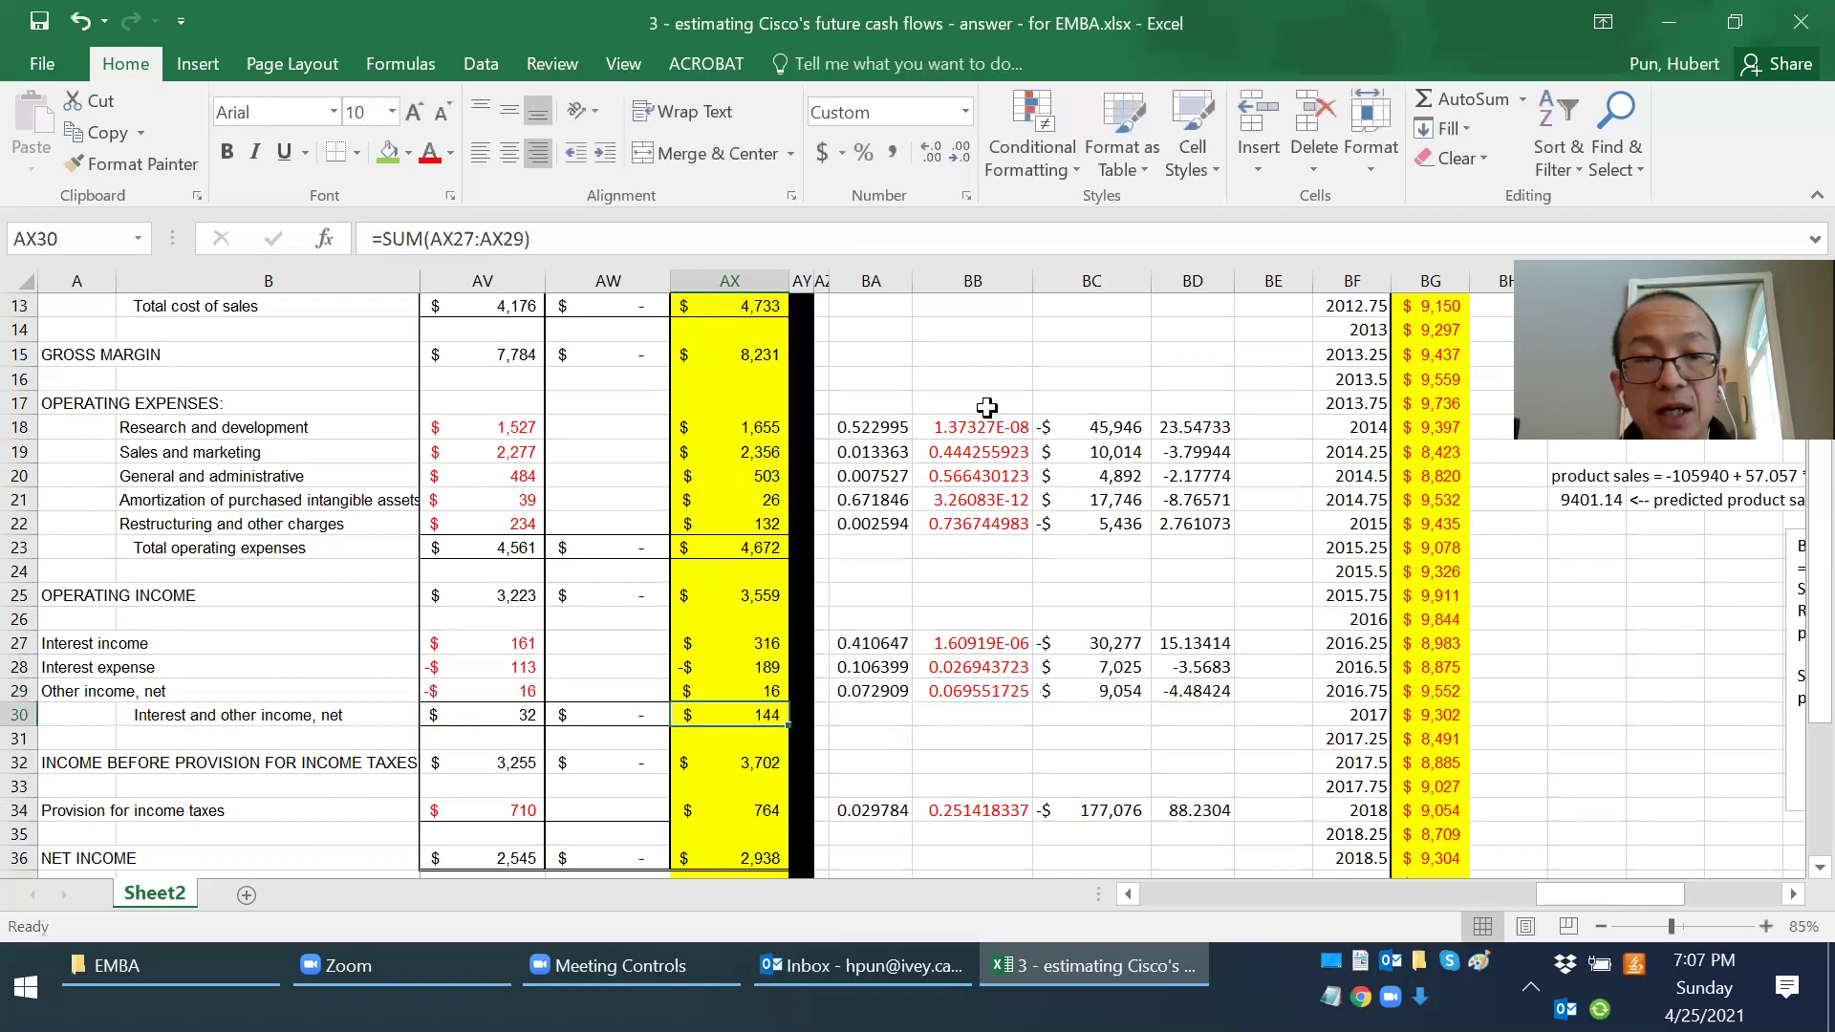
{"action": "key", "text": "F2"}
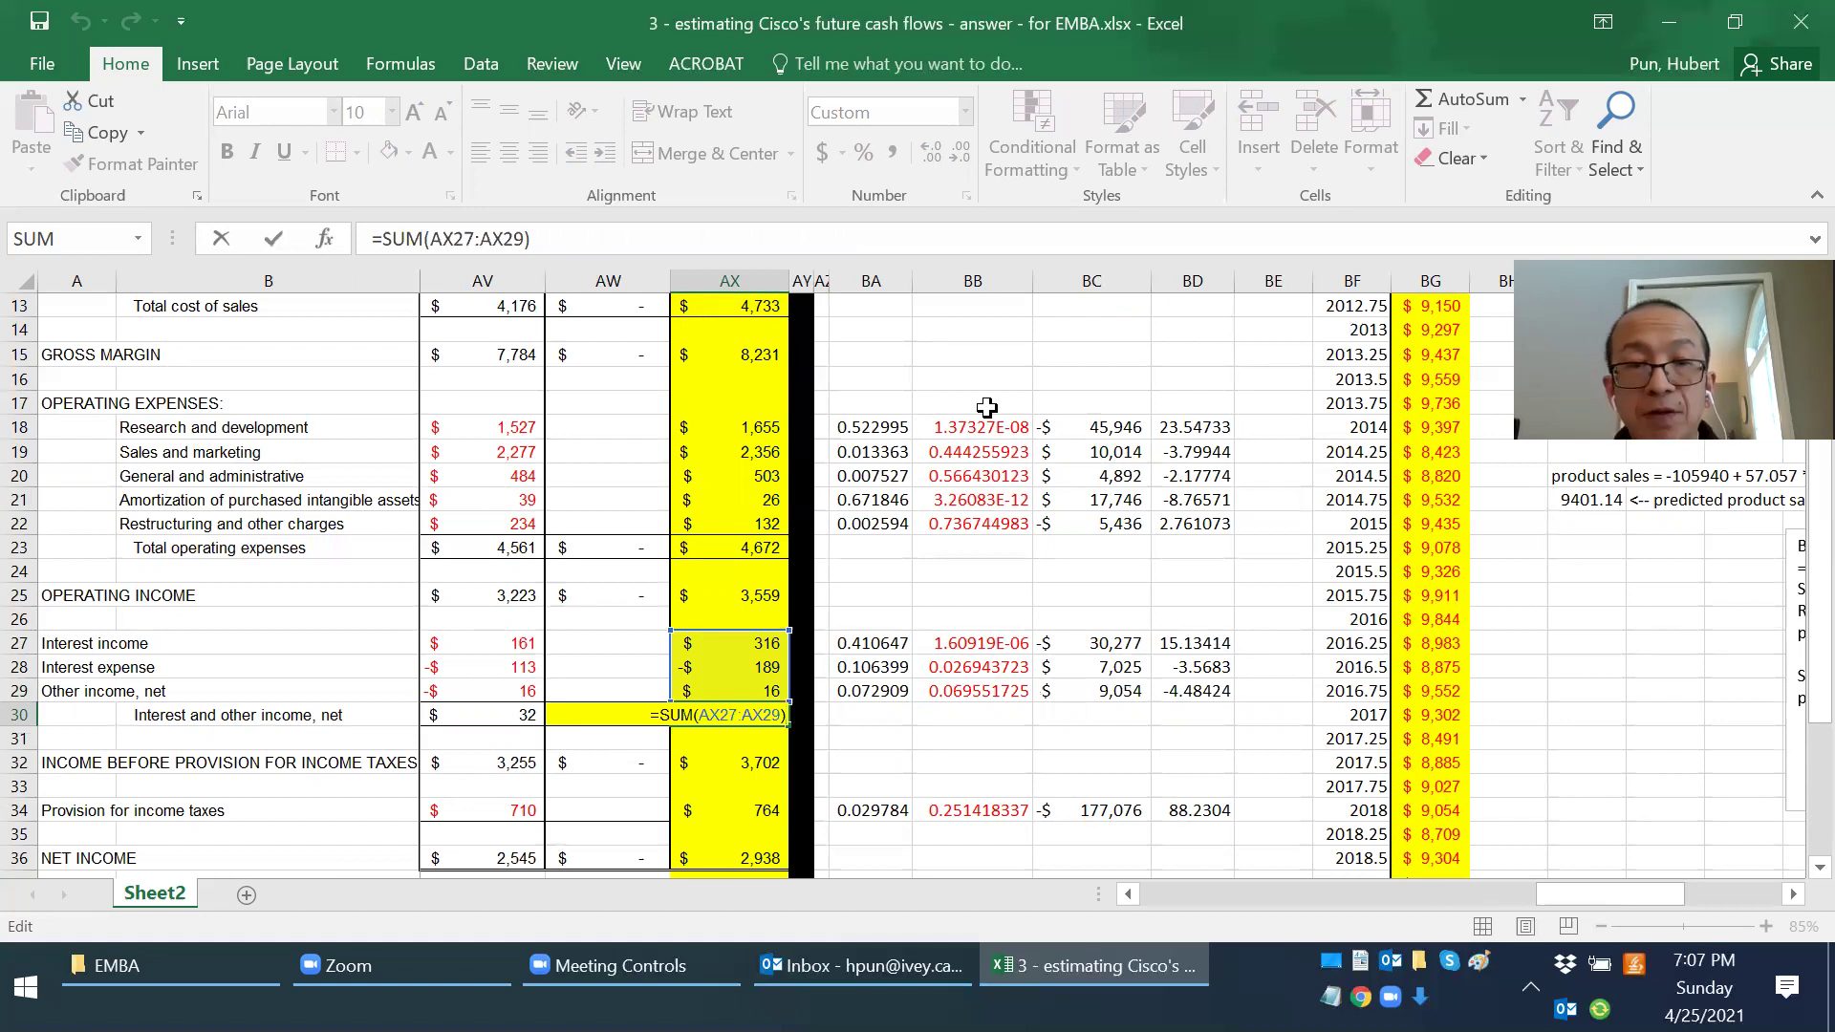
{"action": "key", "text": "Escape"}
Step: Examine the formulas for income before provision for income taxes in AX32 and the tax provision forecast in AX34
{"action": "scroll", "coordinate": [985, 401], "scroll_direction": "down", "scroll_amount": 3}
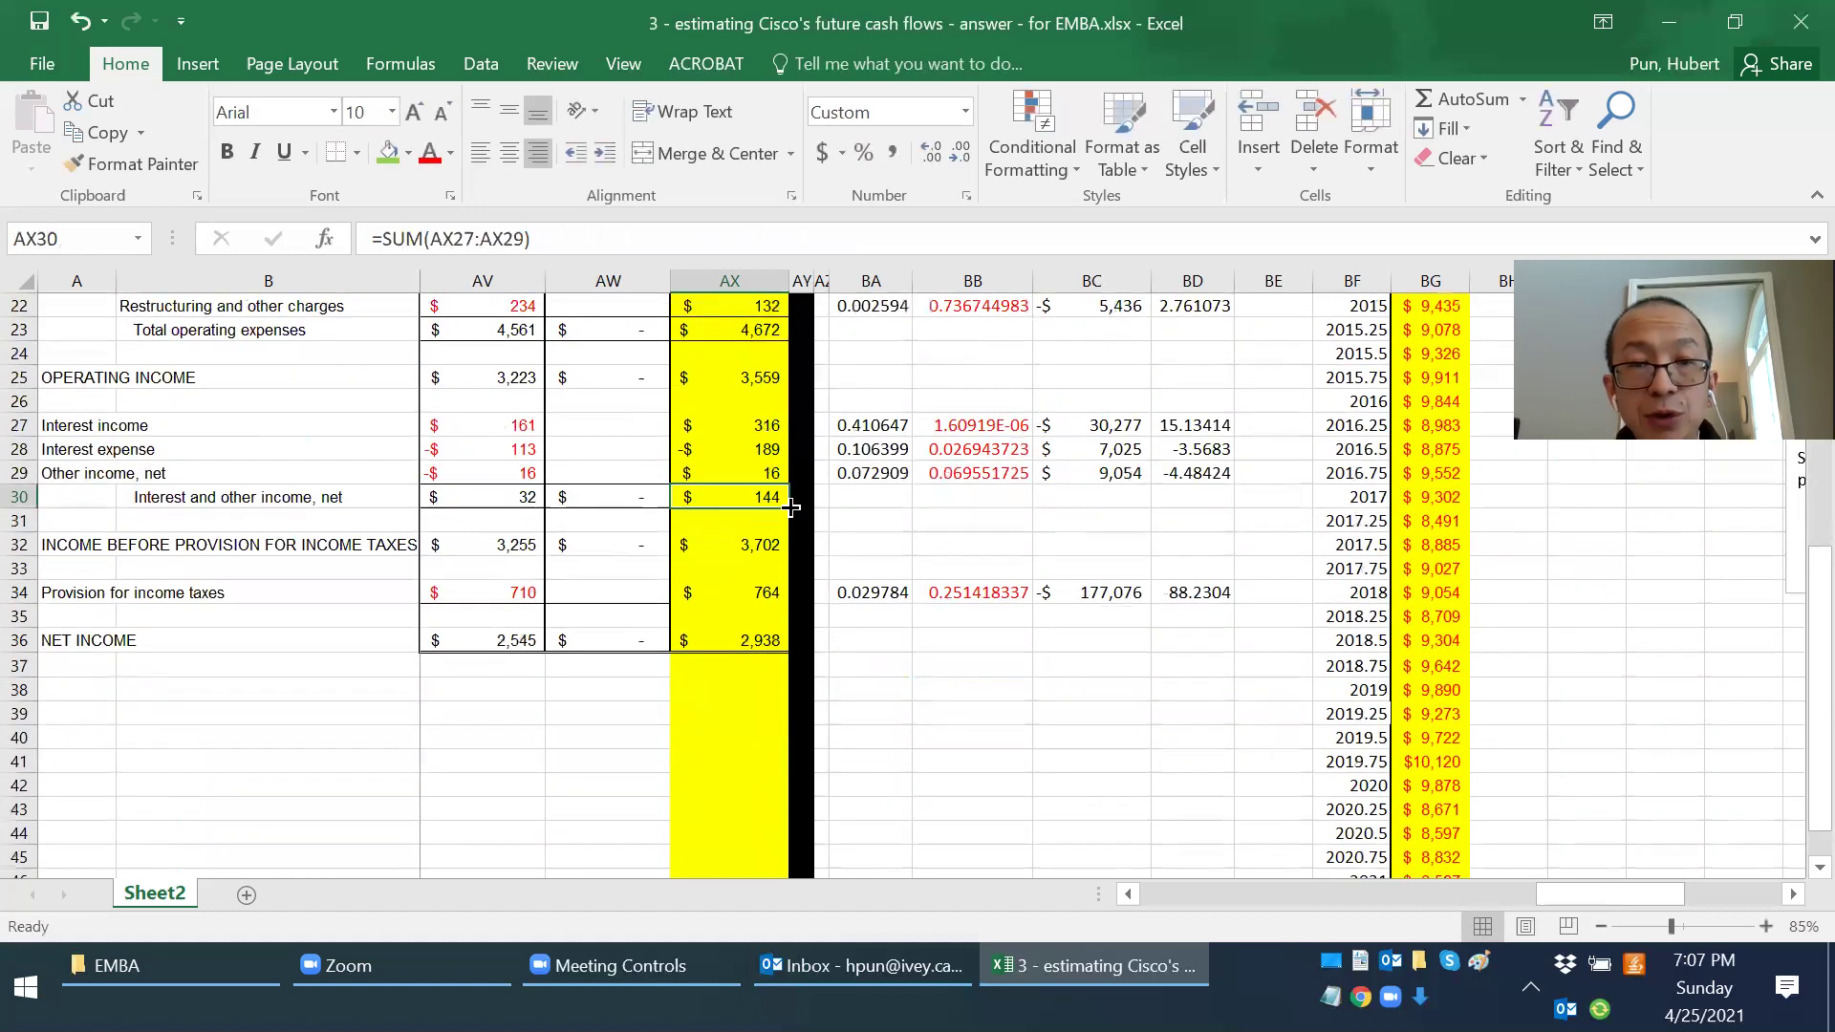
{"action": "left_click", "coordinate": [763, 545]}
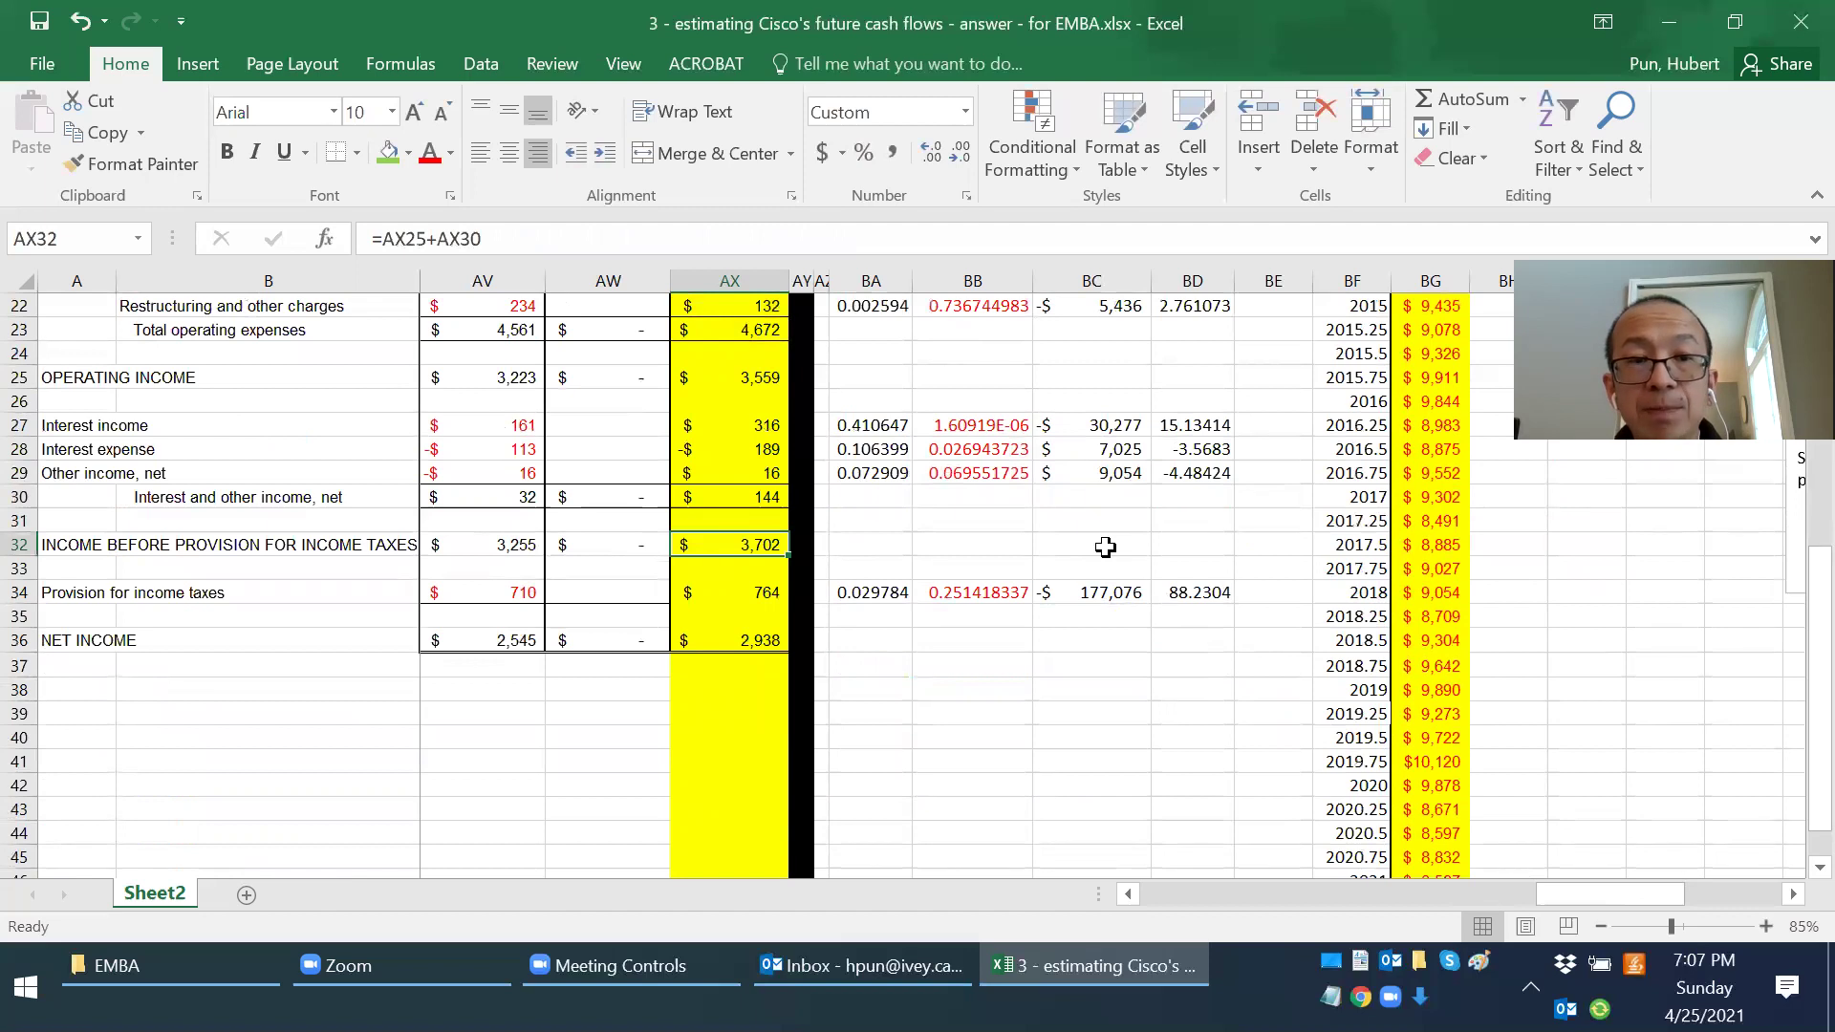
{"action": "key", "text": "F2"}
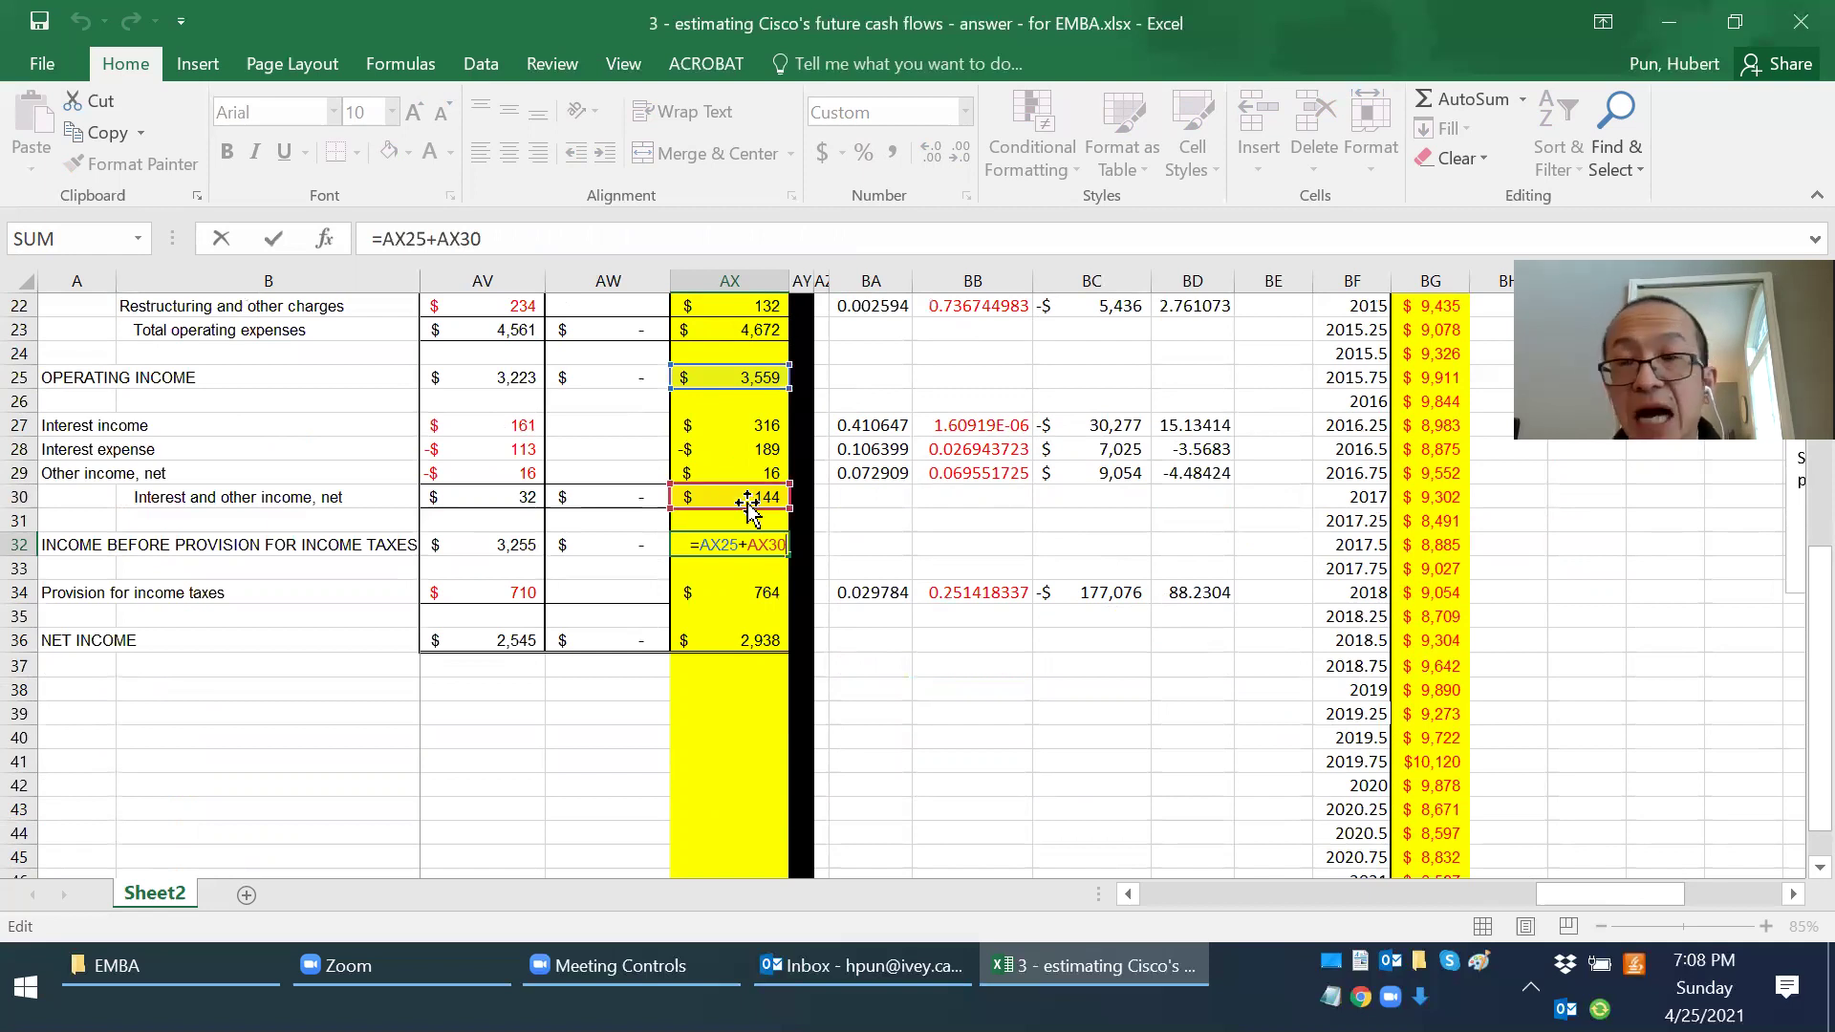
{"action": "key", "text": "Escape"}
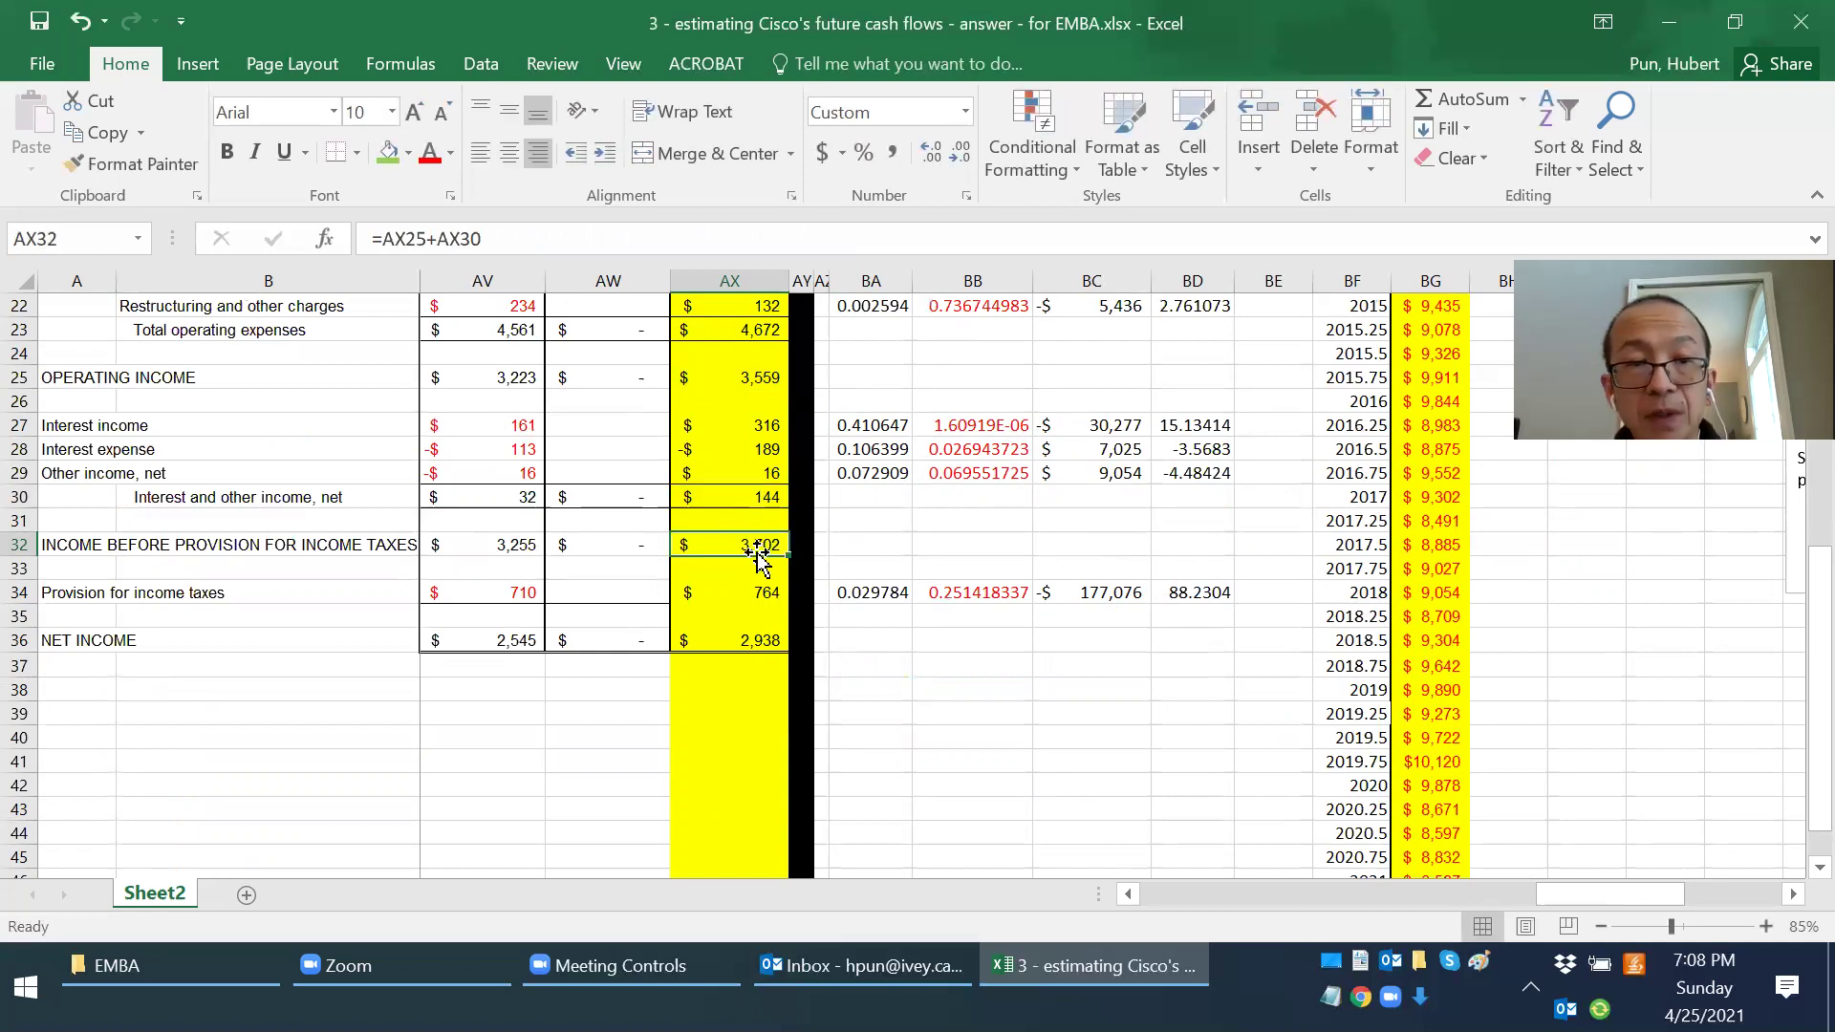
{"action": "left_click", "coordinate": [759, 592]}
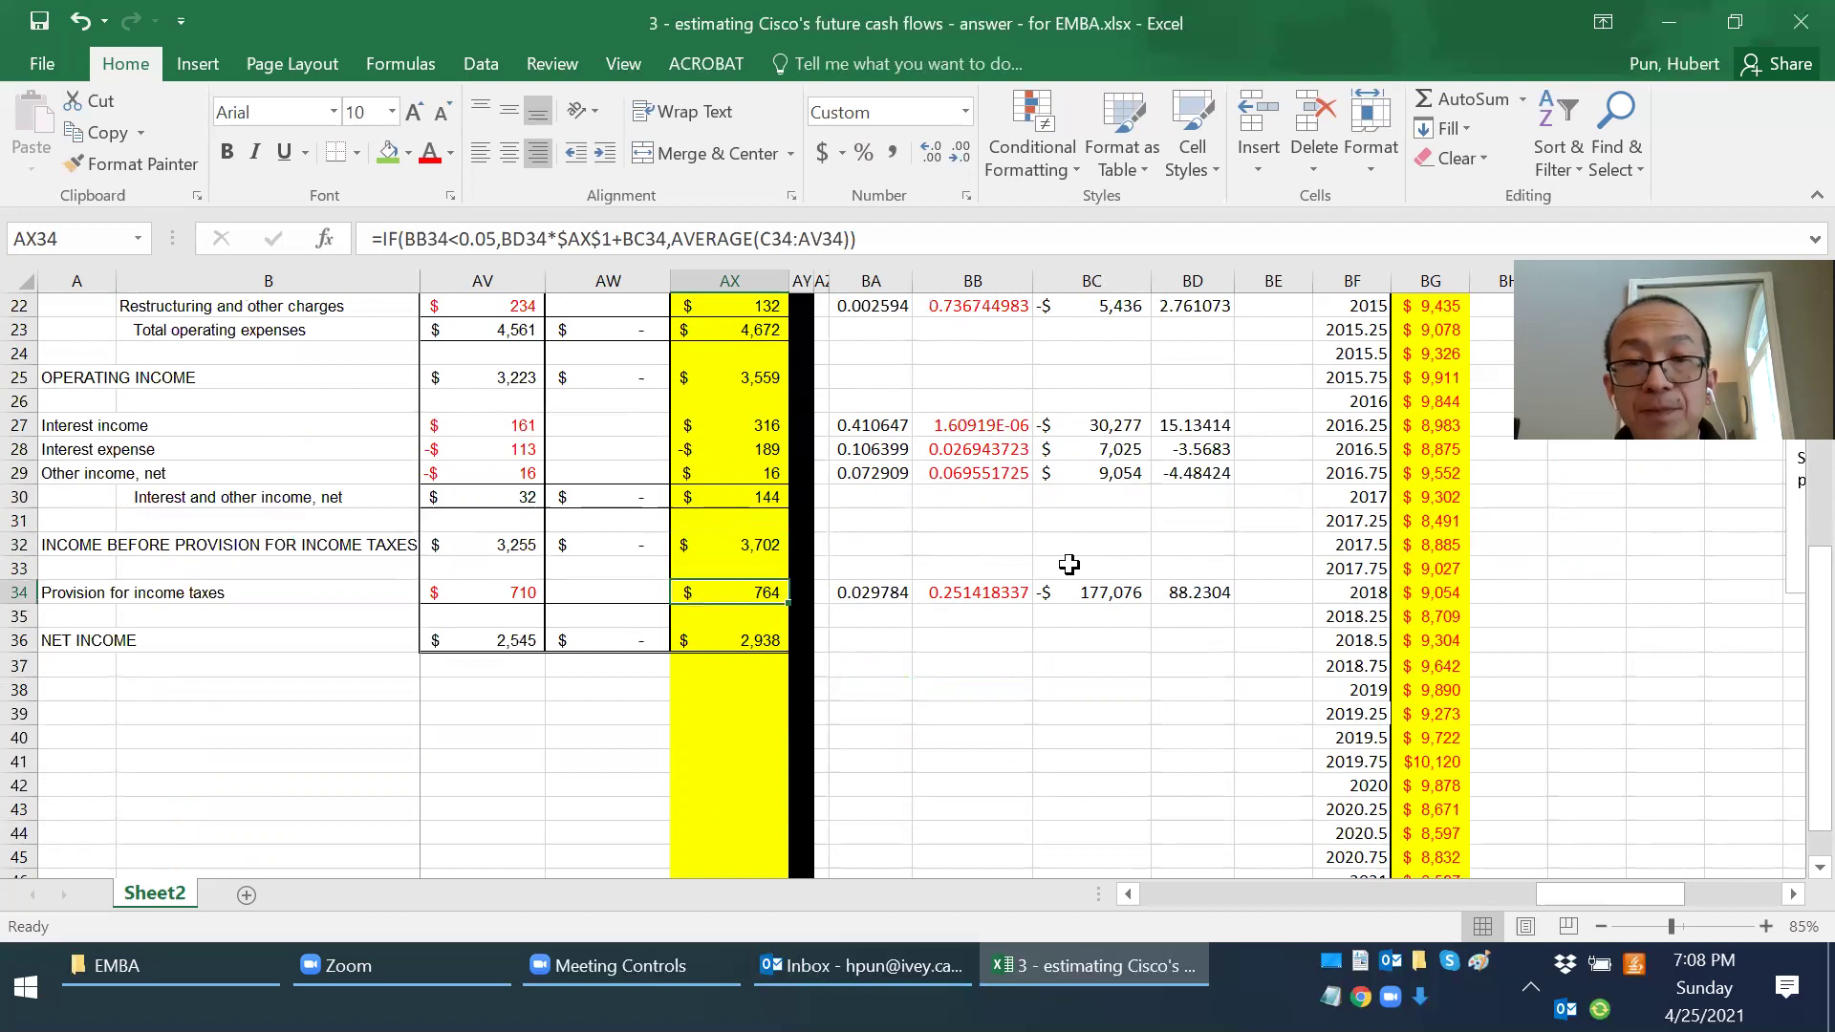
{"action": "key", "text": "F2"}
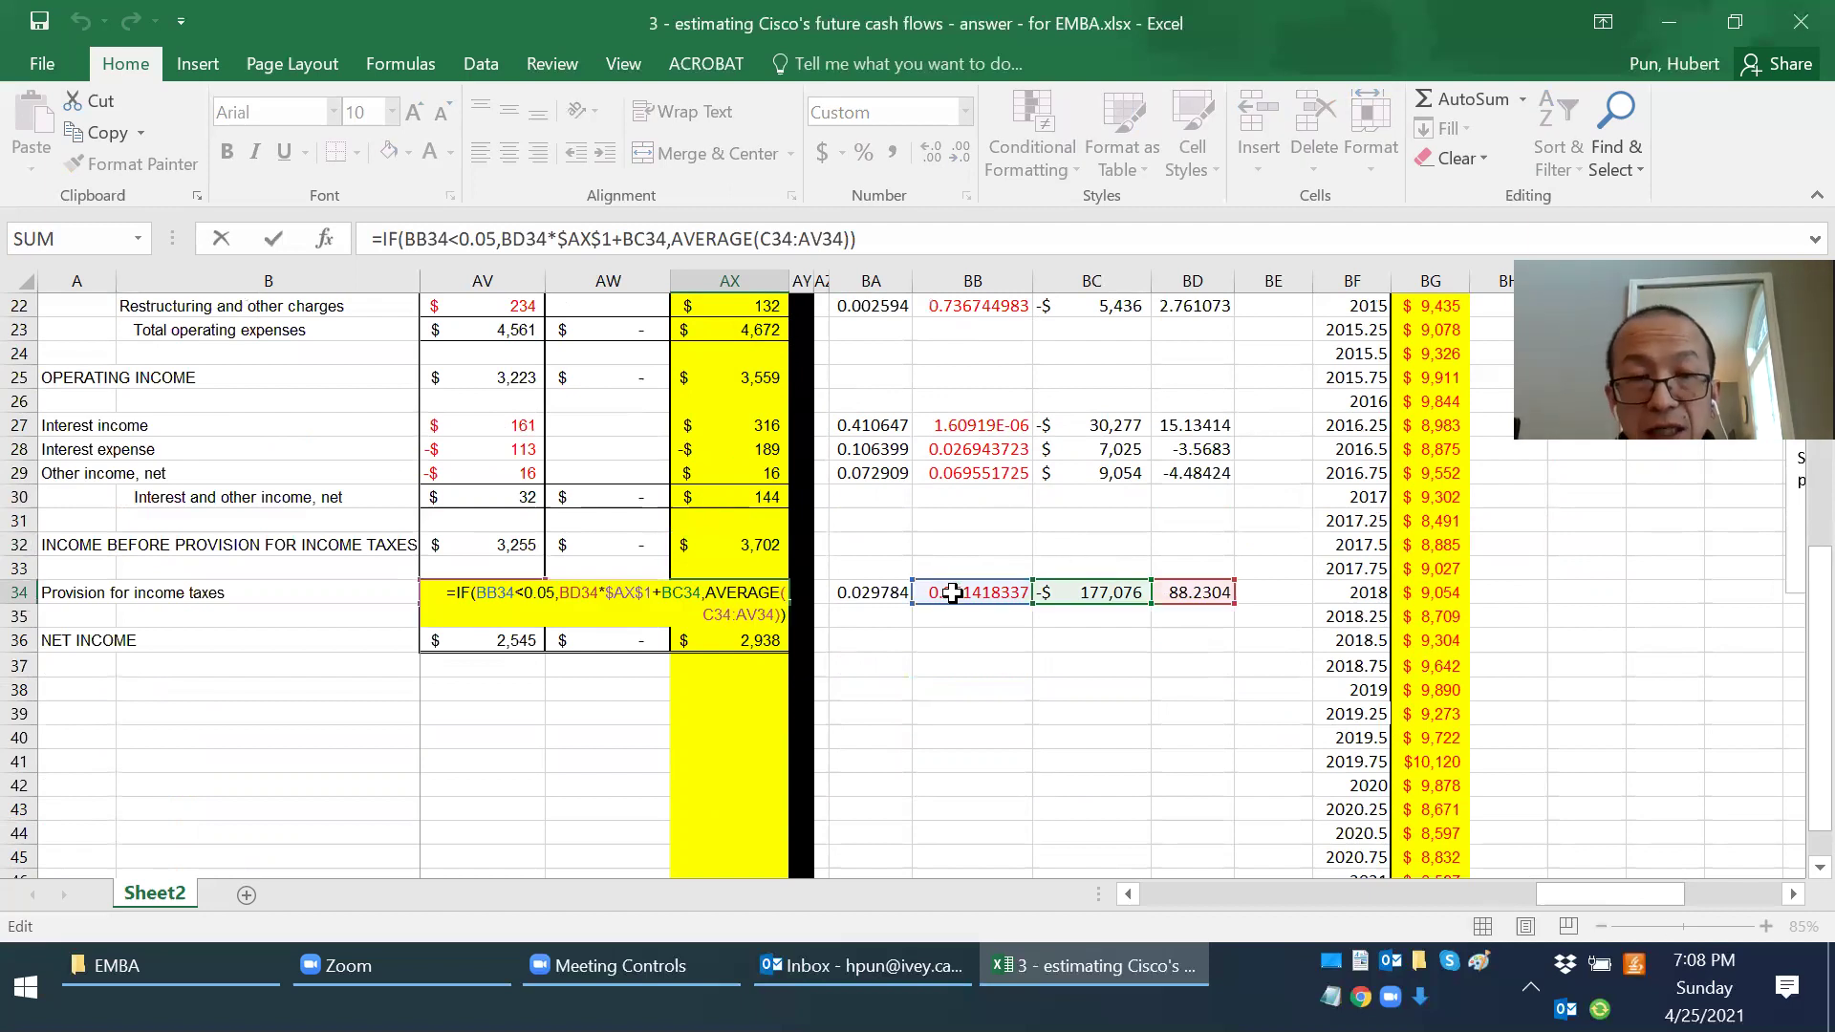
{"action": "key", "text": "Escape"}
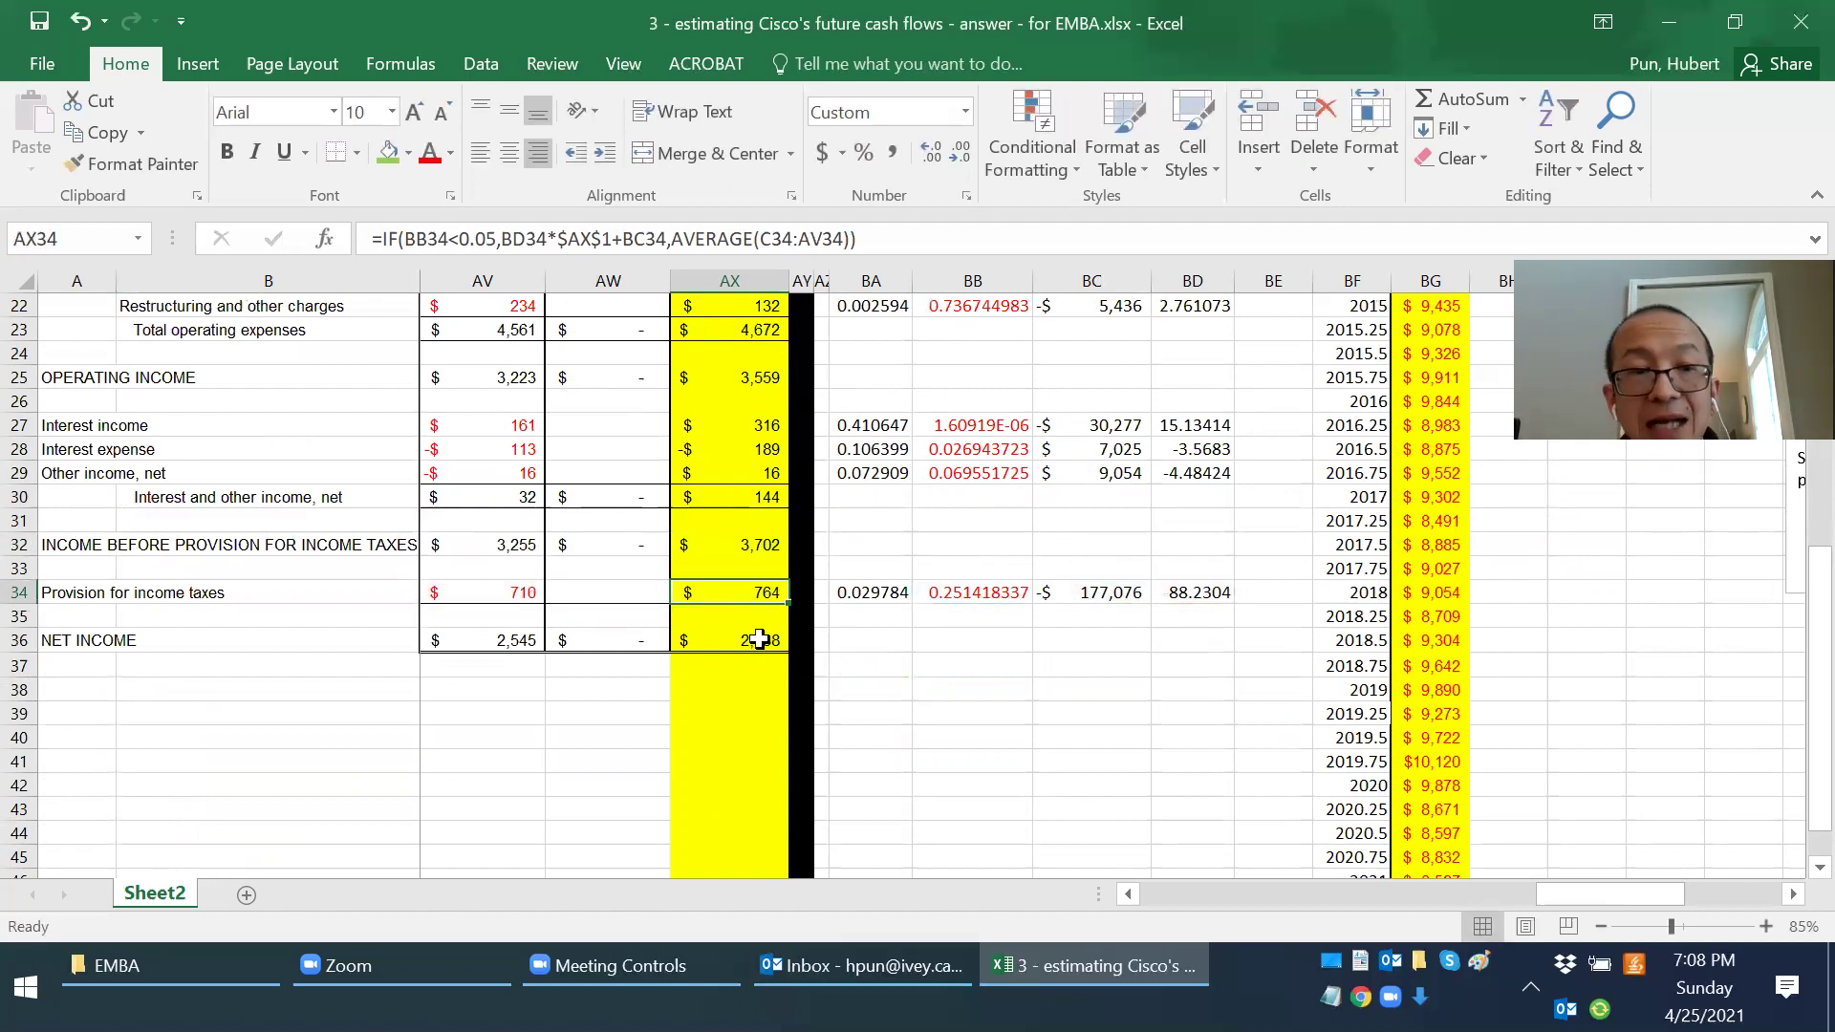
Step: Check the references of the 2021.5 net income formula in AX36 and return to the start of the income statement
{"action": "left_click", "coordinate": [760, 638]}
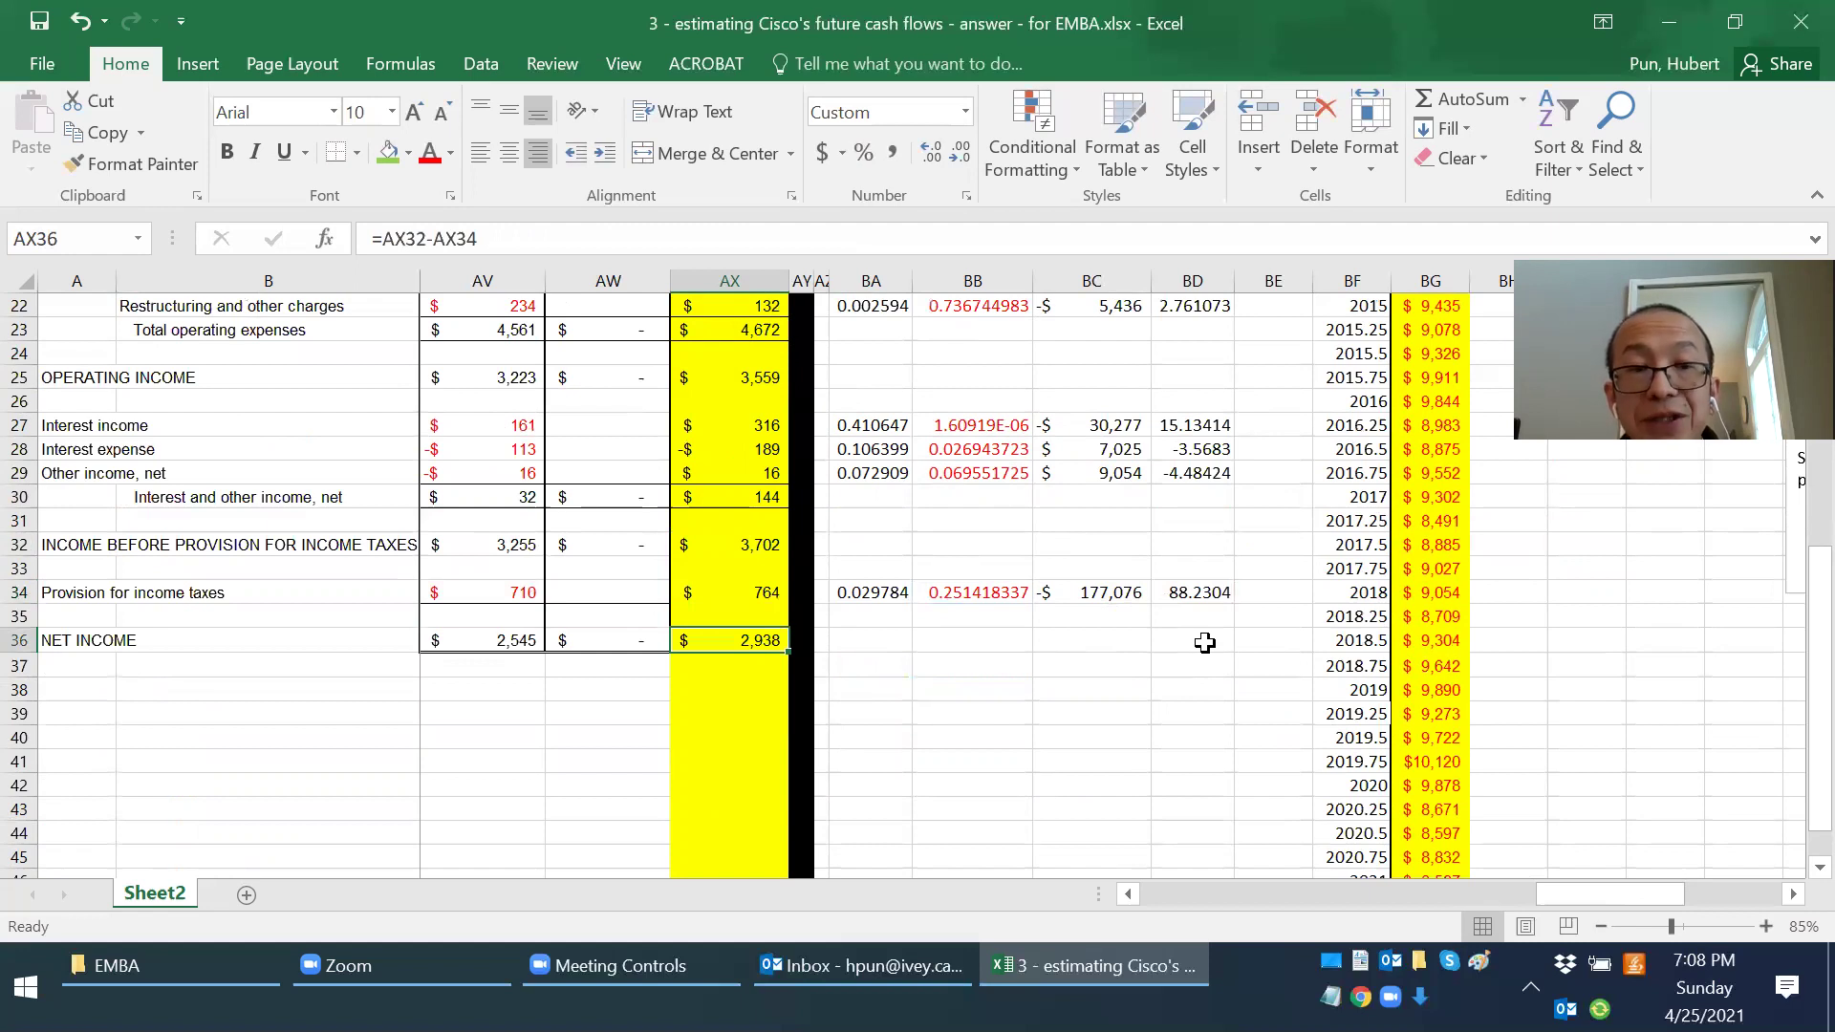
{"action": "key", "text": "F2"}
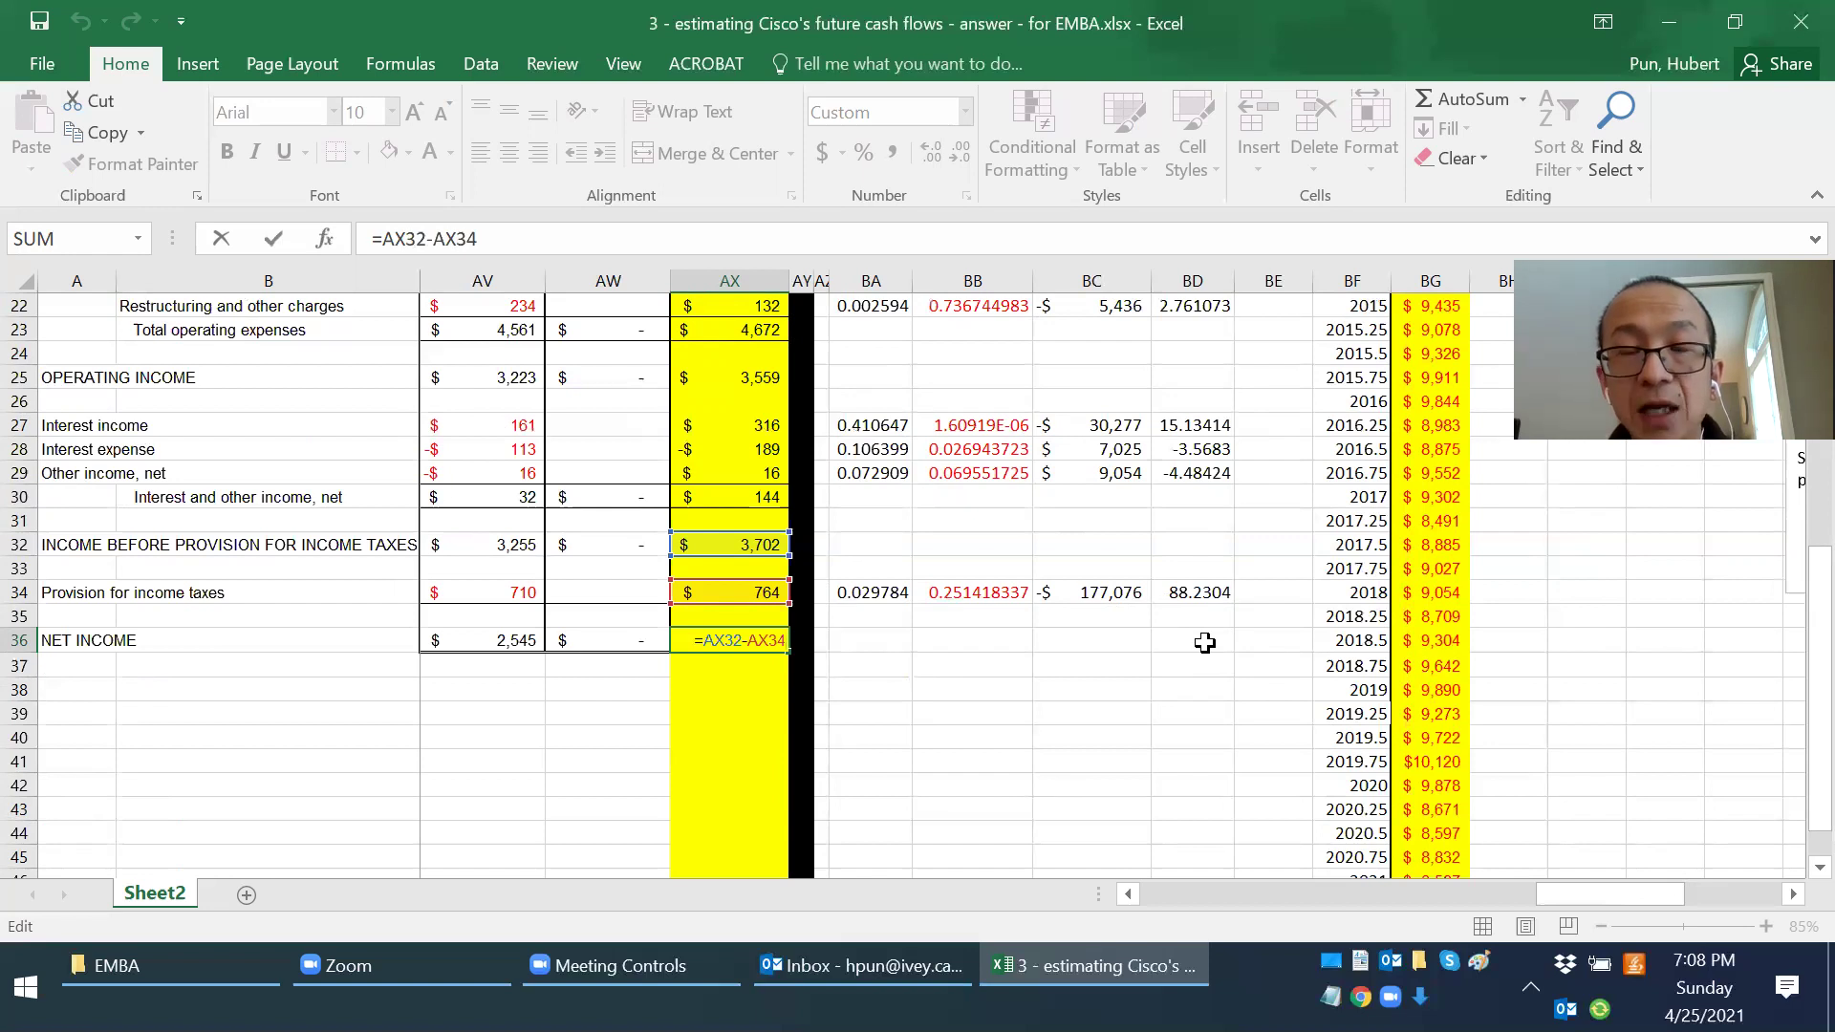
{"action": "key", "text": "ctrl+Return"}
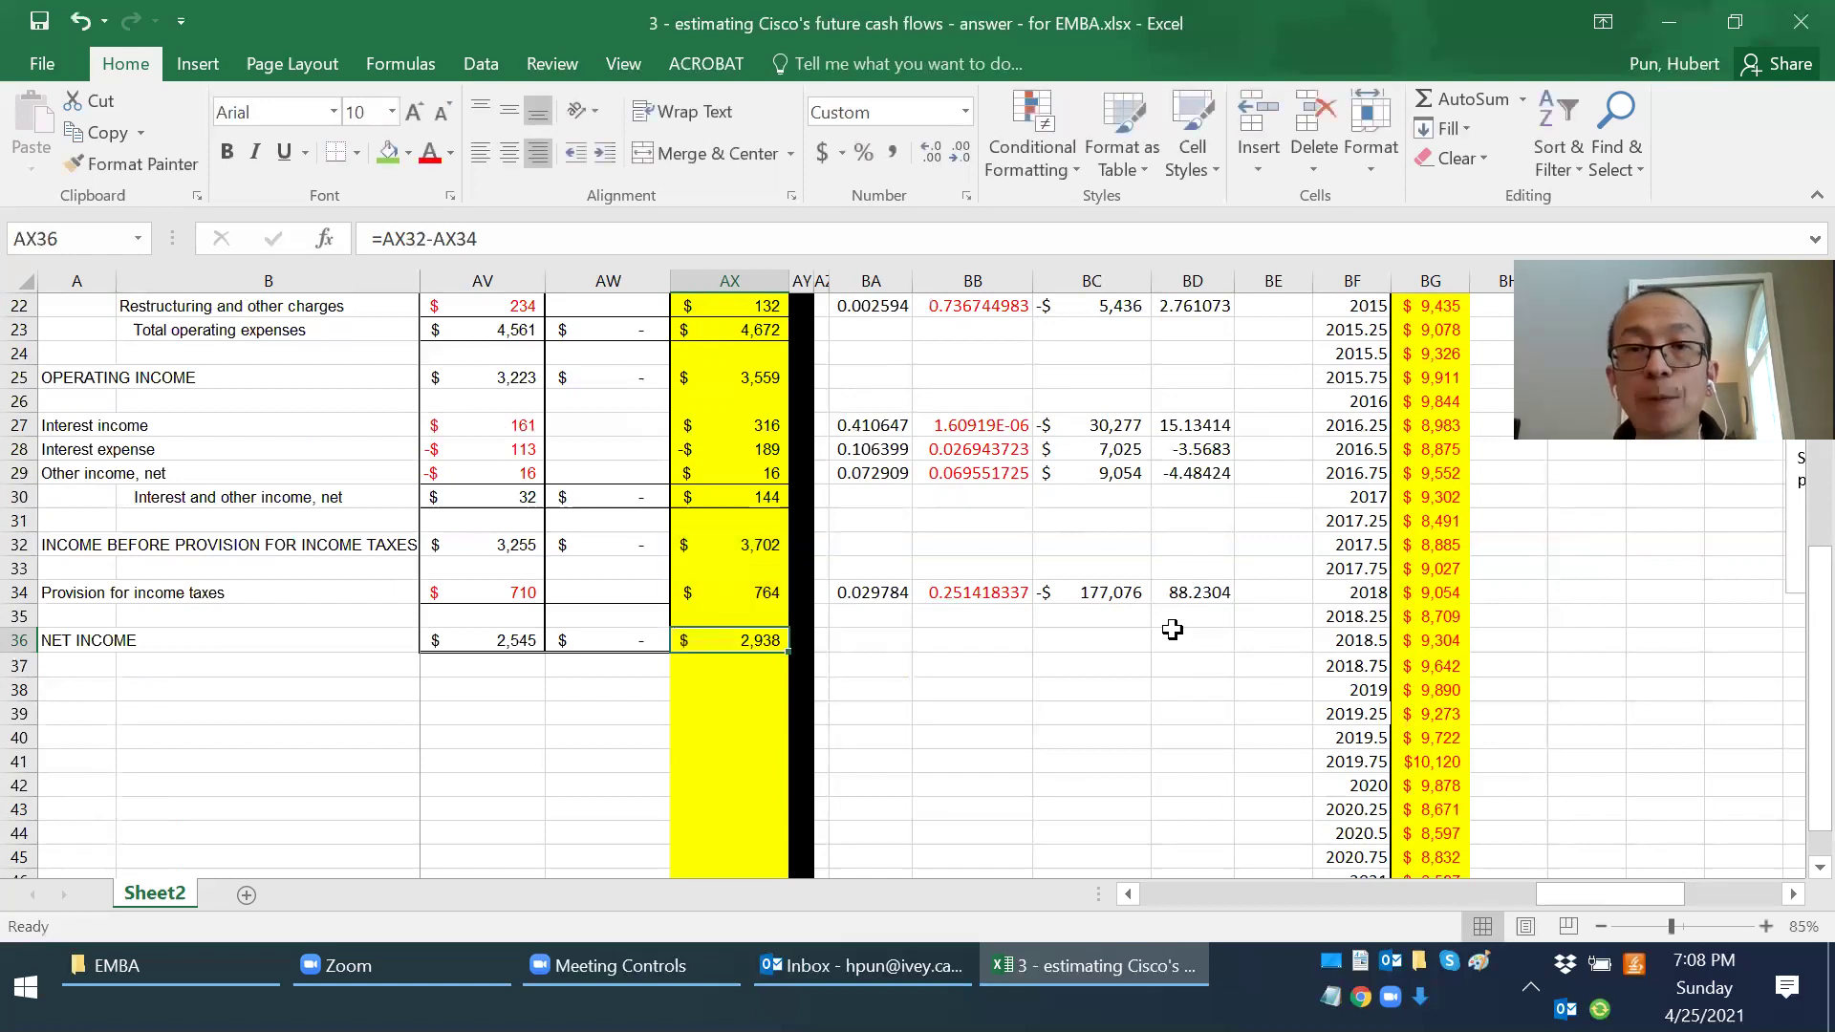
{"action": "scroll", "coordinate": [1090, 568], "scroll_direction": "up", "scroll_amount": 7}
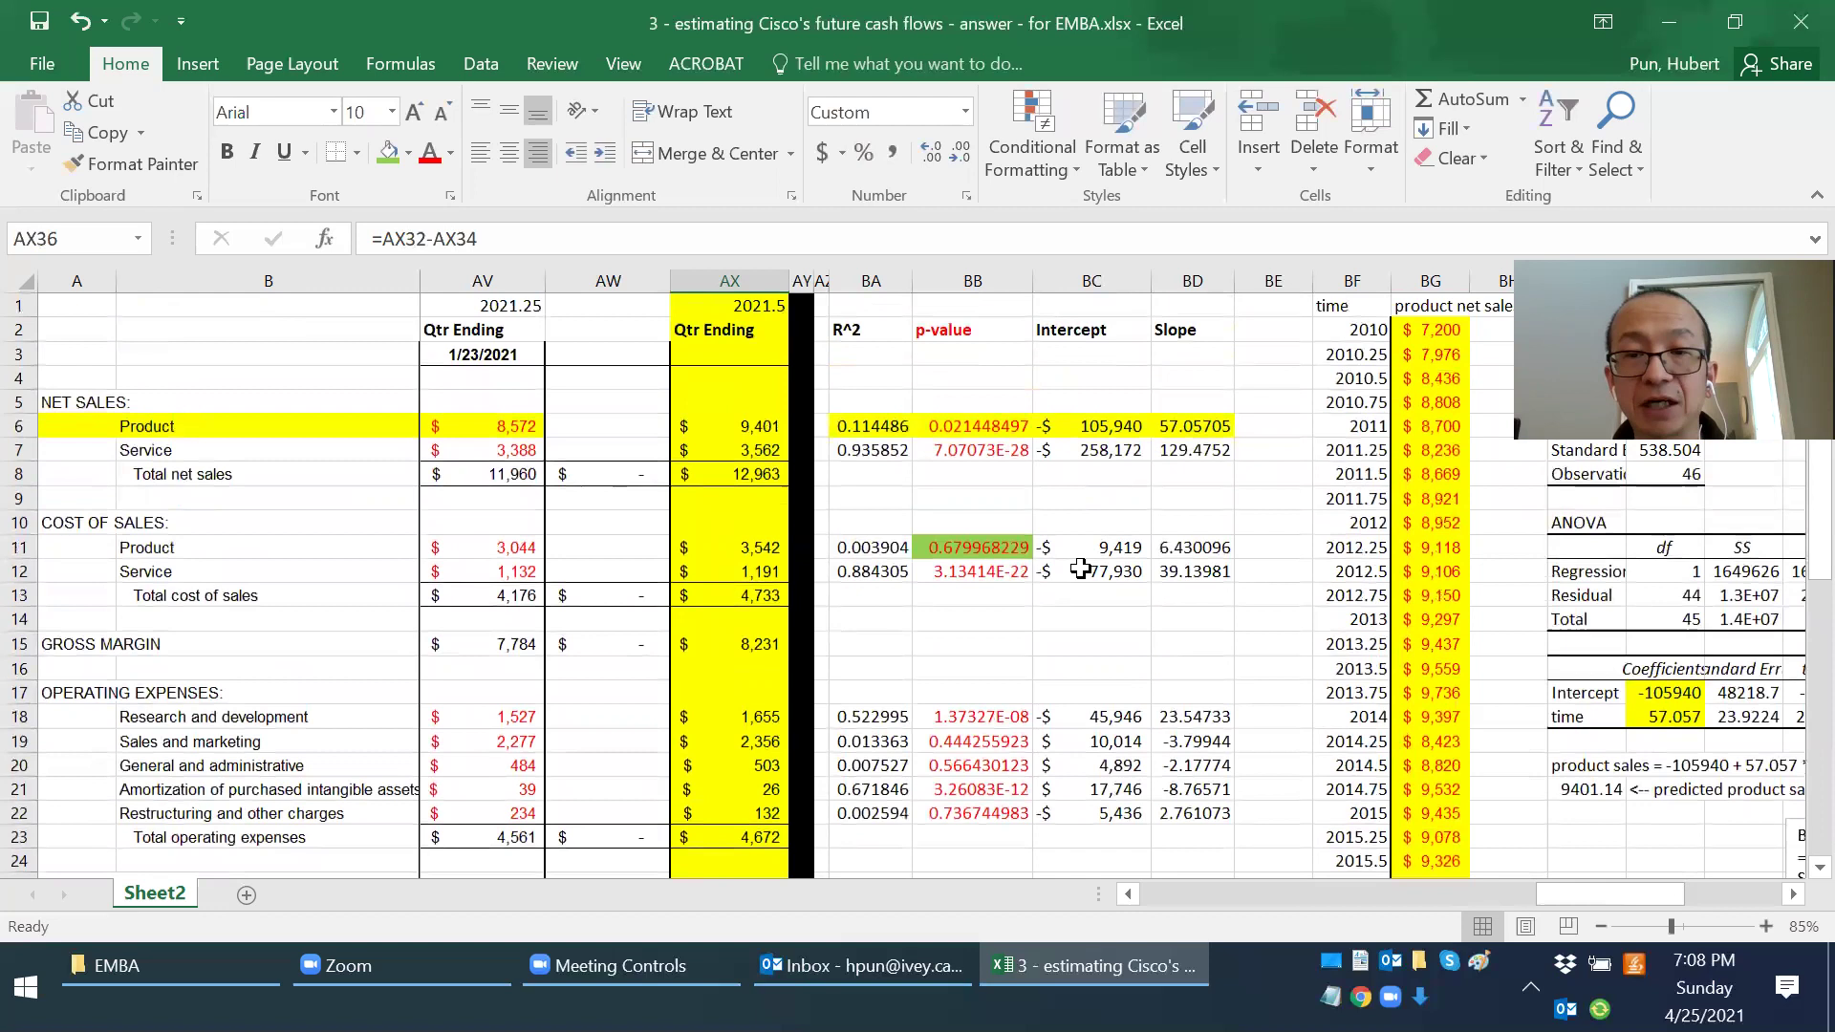